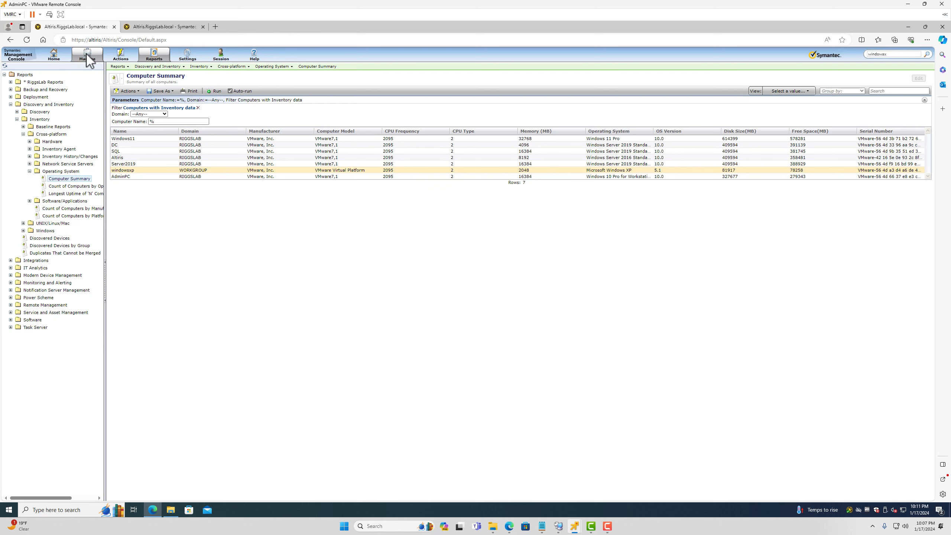
# Open the management areas list to get to the Computer Summary inventory report
pyautogui.click(87, 57)
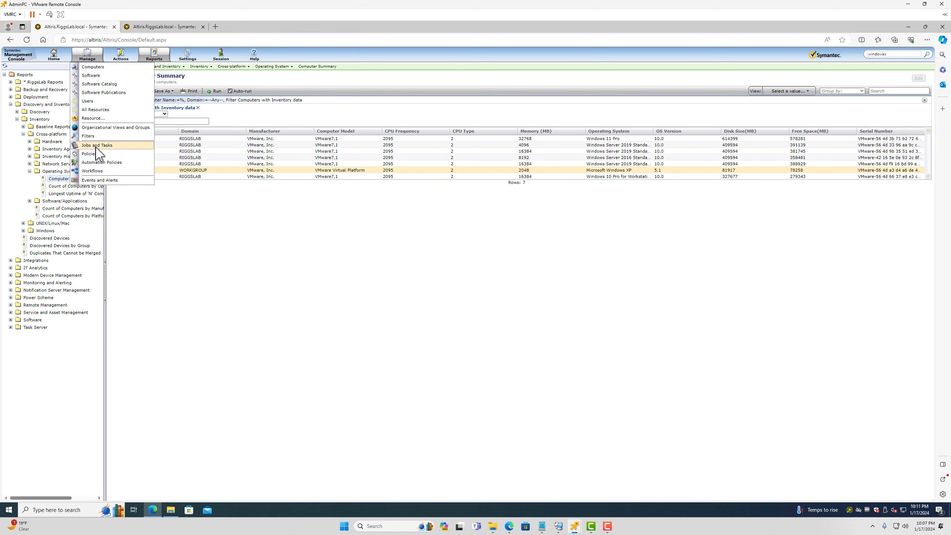
# In Jobs and Tasks, open System Jobs and Tasks > Software > Patch Management > Import Patch Data for Windows
pyautogui.click(97, 145)
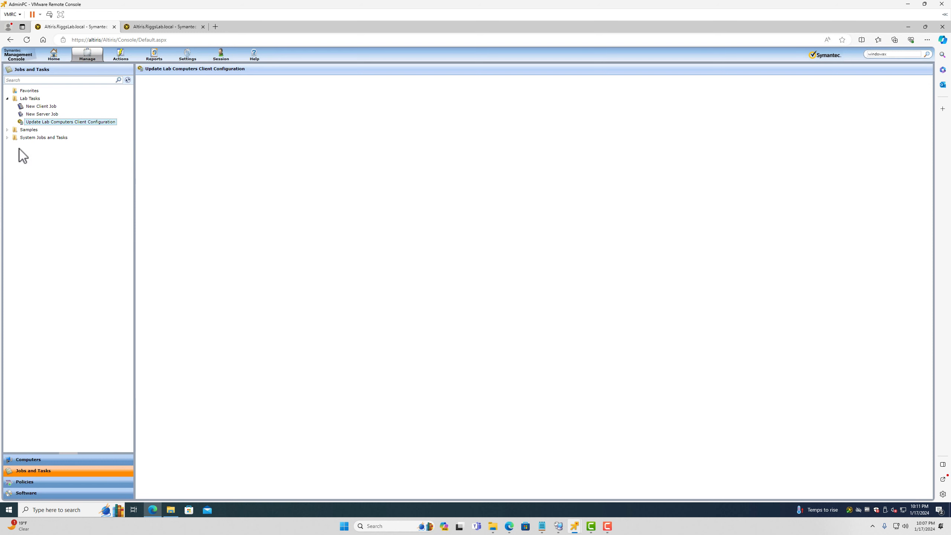
pyautogui.click(7, 137)
pyautogui.click(13, 215)
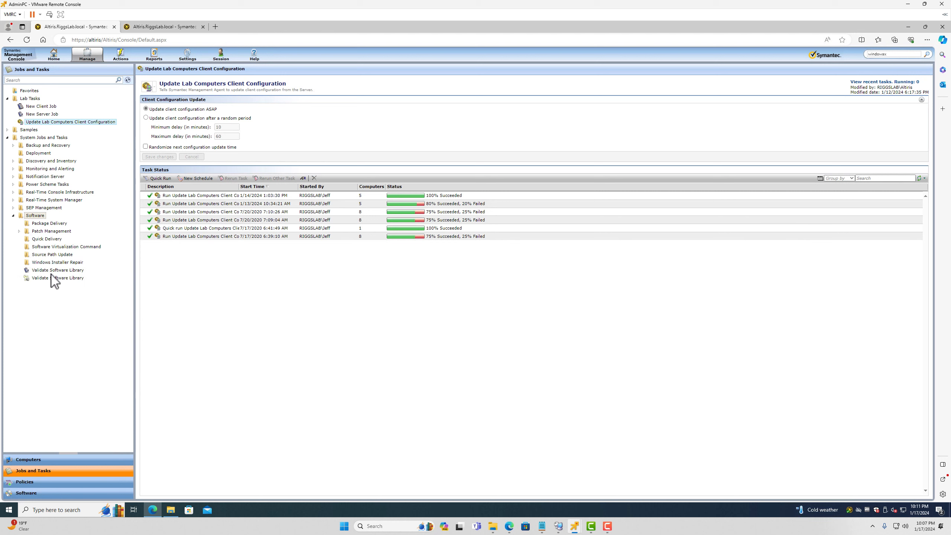
pyautogui.click(19, 231)
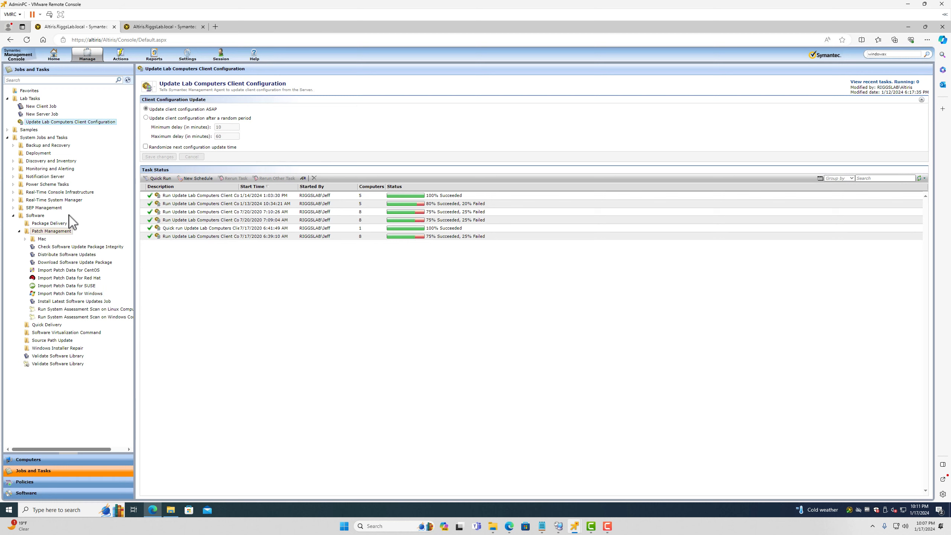
pyautogui.click(64, 295)
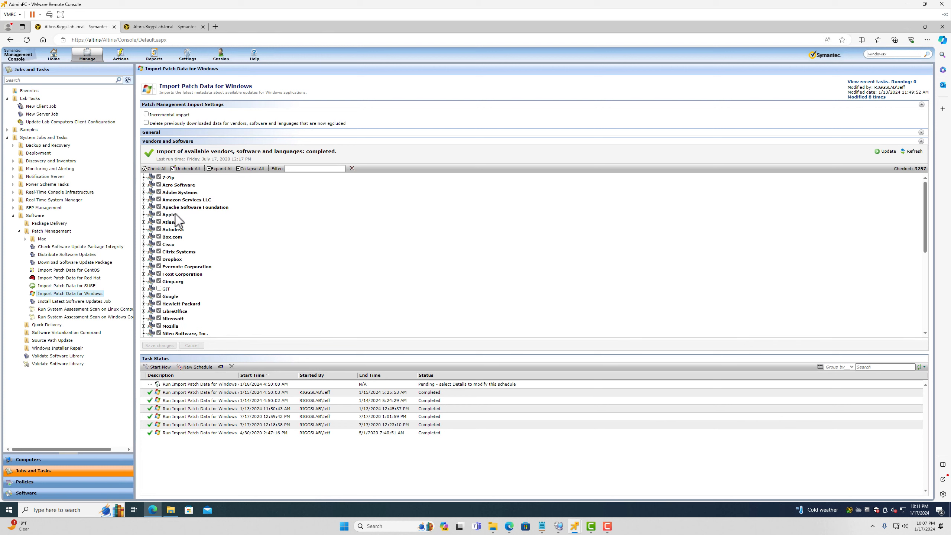
# Tick the GIT vendor, save the task, and select the pending scheduled import run
pyautogui.scroll(-5, 184, 330)
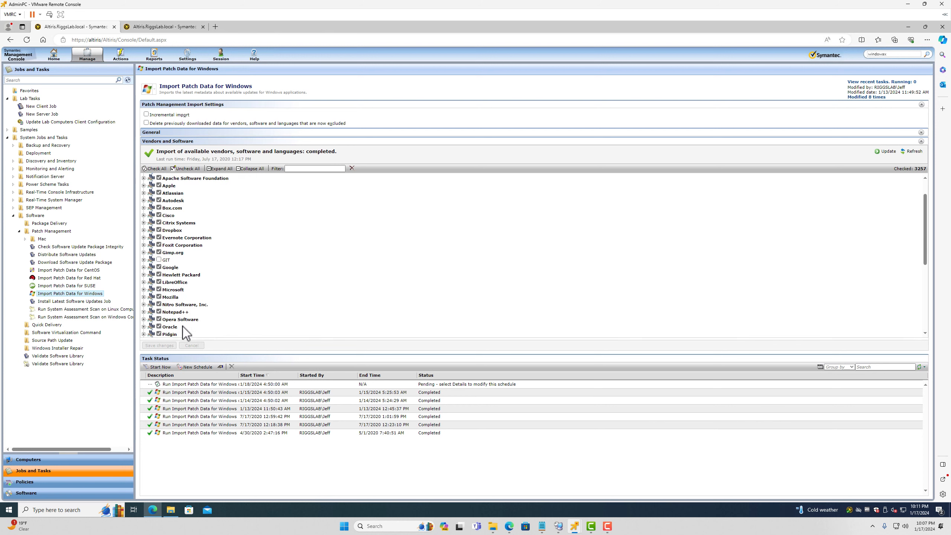
pyautogui.scroll(5, 176, 322)
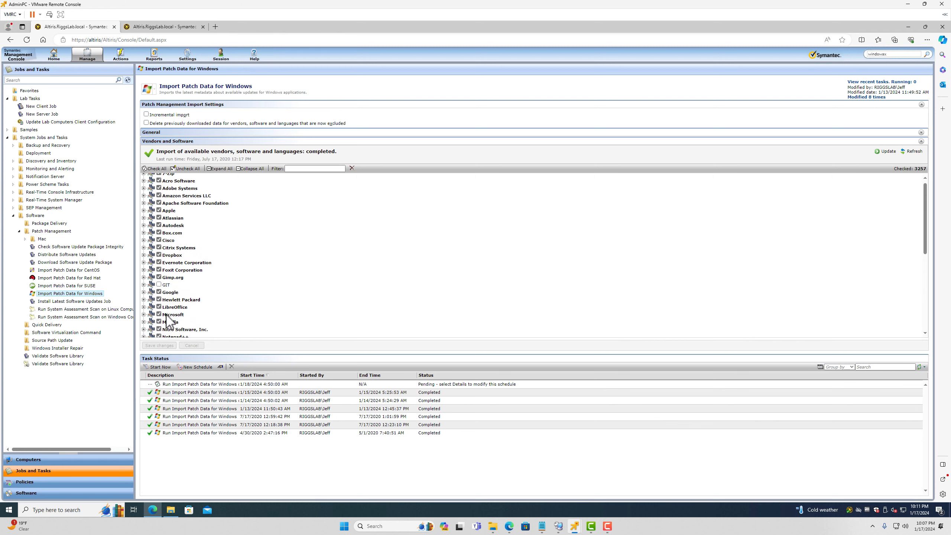
pyautogui.click(159, 289)
pyautogui.click(159, 345)
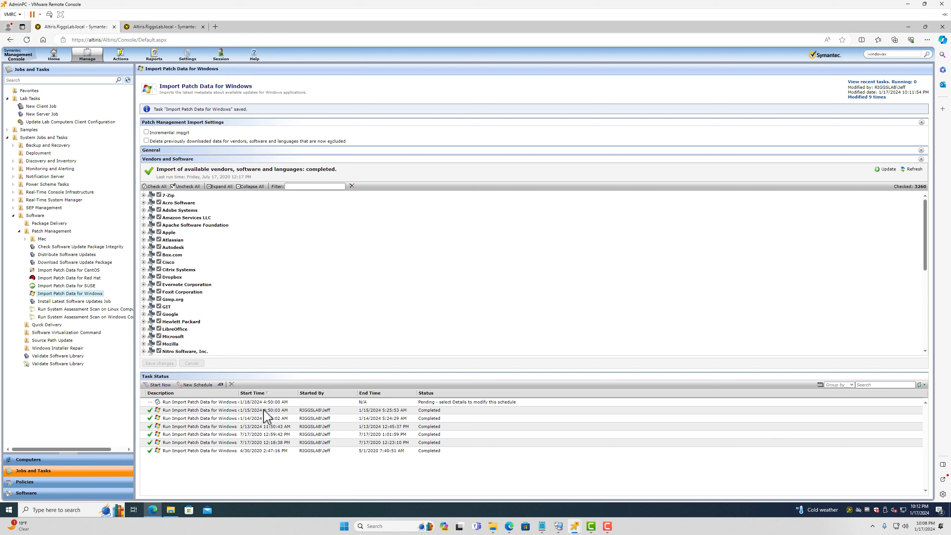
pyautogui.click(222, 404)
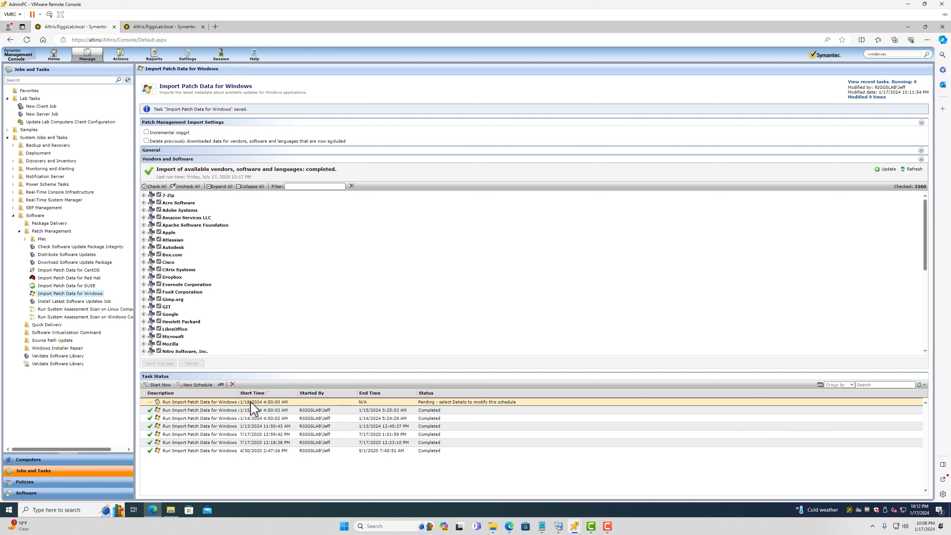
# Cancel out of the pending schedule, then include Python Software Foundation and Tableau Software and save
pyautogui.click(222, 385)
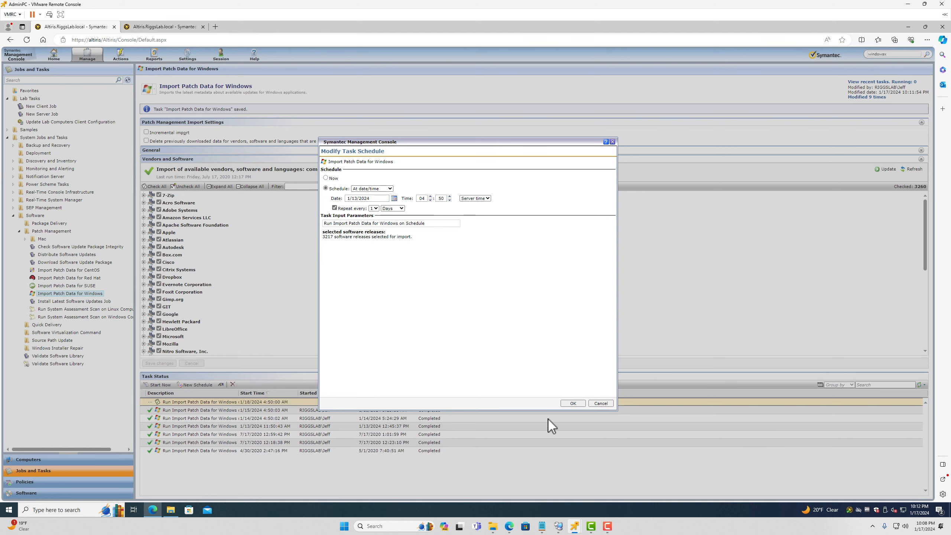
pyautogui.click(608, 405)
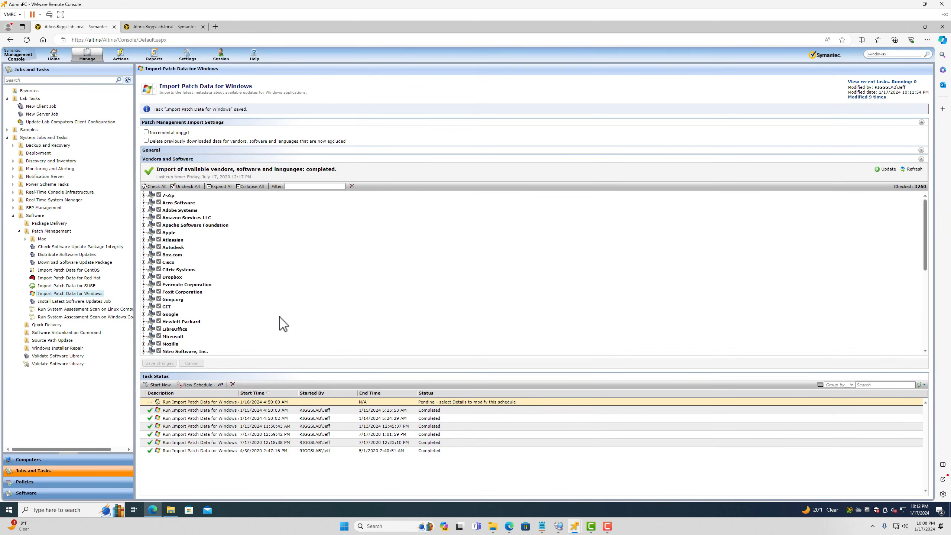
pyautogui.scroll(-10, 270, 297)
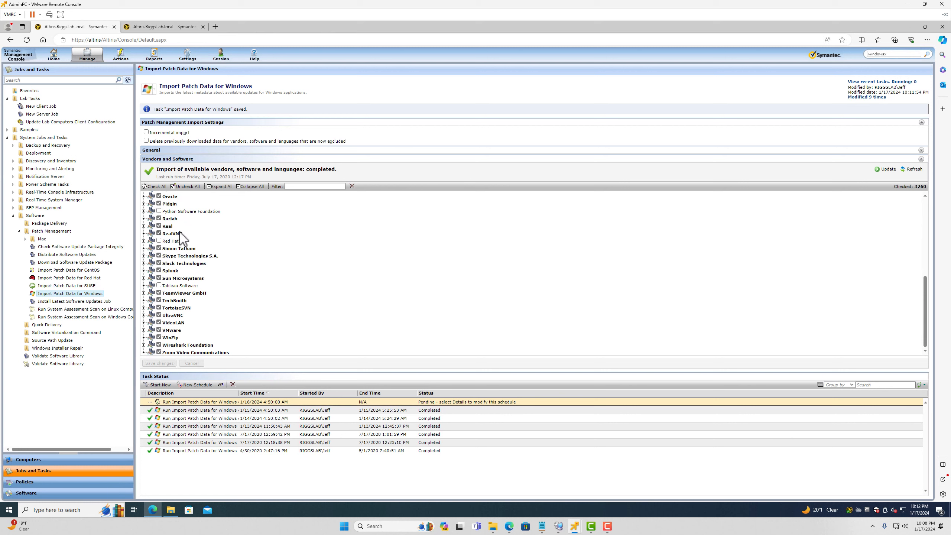
pyautogui.click(159, 211)
pyautogui.click(159, 211)
pyautogui.click(159, 285)
pyautogui.scroll(10, 225, 332)
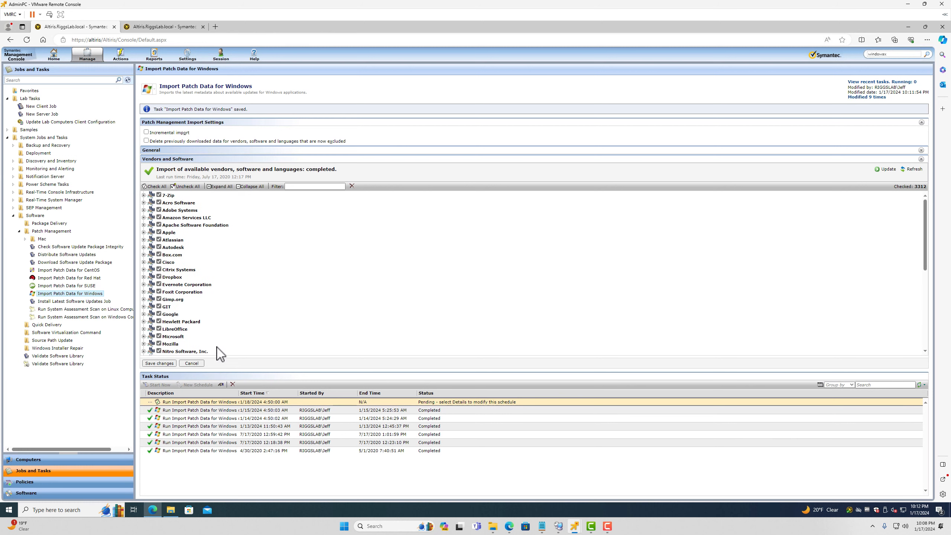
pyautogui.click(158, 363)
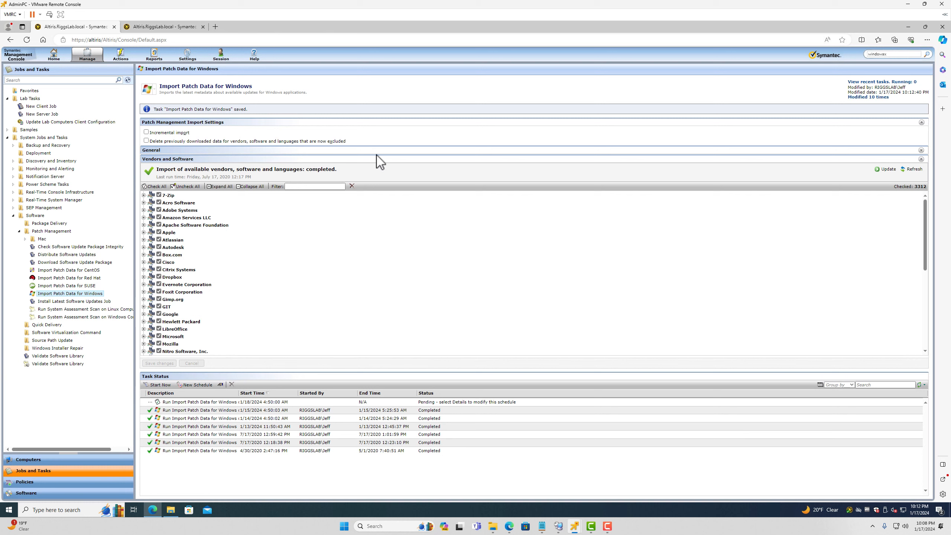
# Open Run System Assessment Scan on Windows Computers and select its command script to review it
pyautogui.click(70, 318)
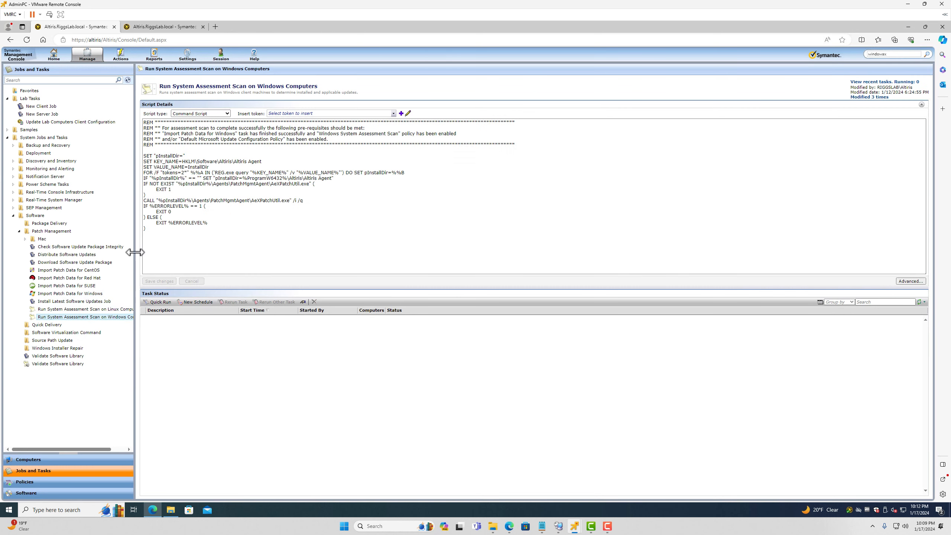
pyautogui.moveTo(196, 225); pyautogui.dragTo(131, 76)
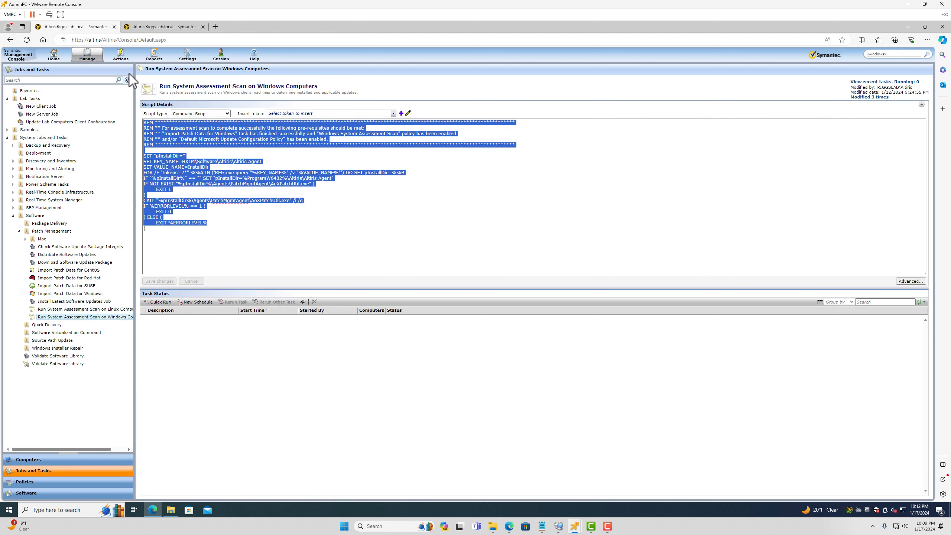
pyautogui.click(271, 268)
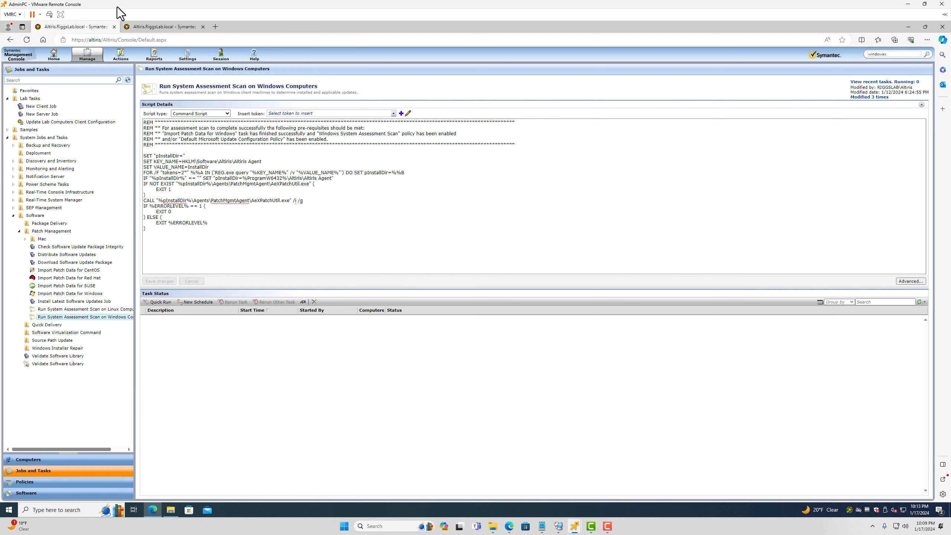
pyautogui.click(55, 55)
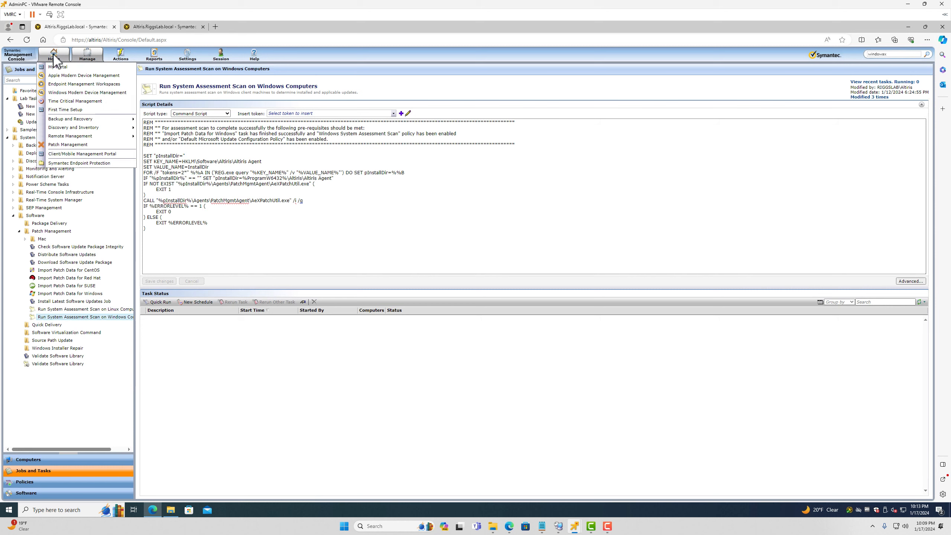
# From the Patch Management home page, show the Windows Bulletins and Updates report and inspect bulletin WINDEFENG-231205's options
pyautogui.click(67, 145)
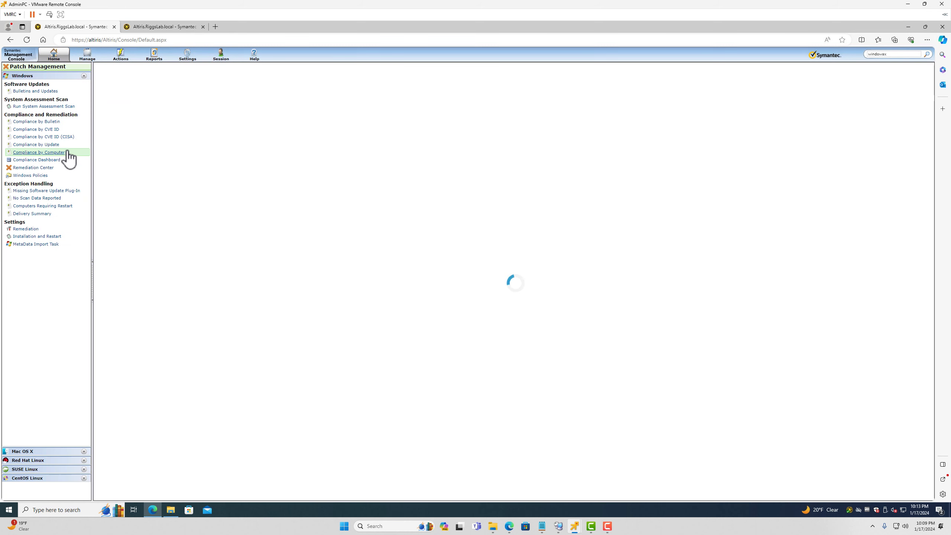
pyautogui.click(122, 53)
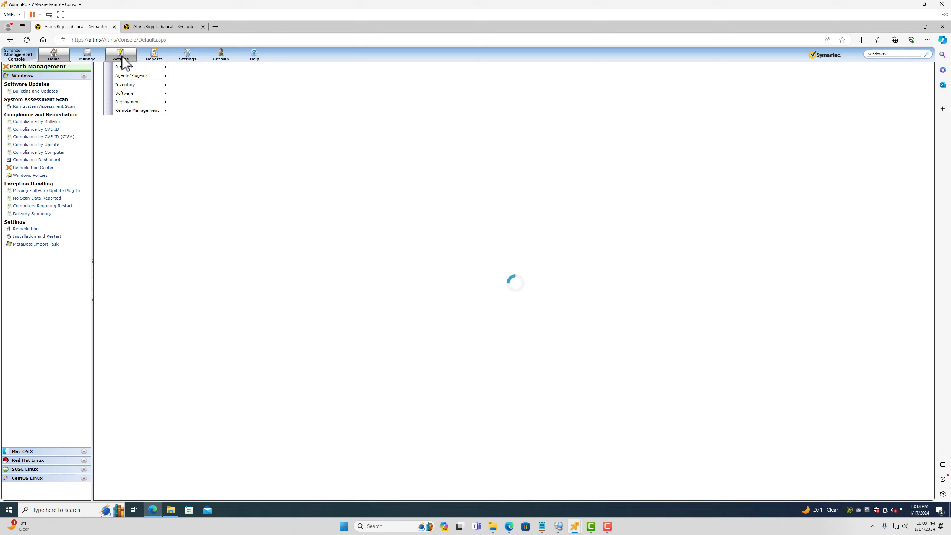
pyautogui.moveTo(139, 93)
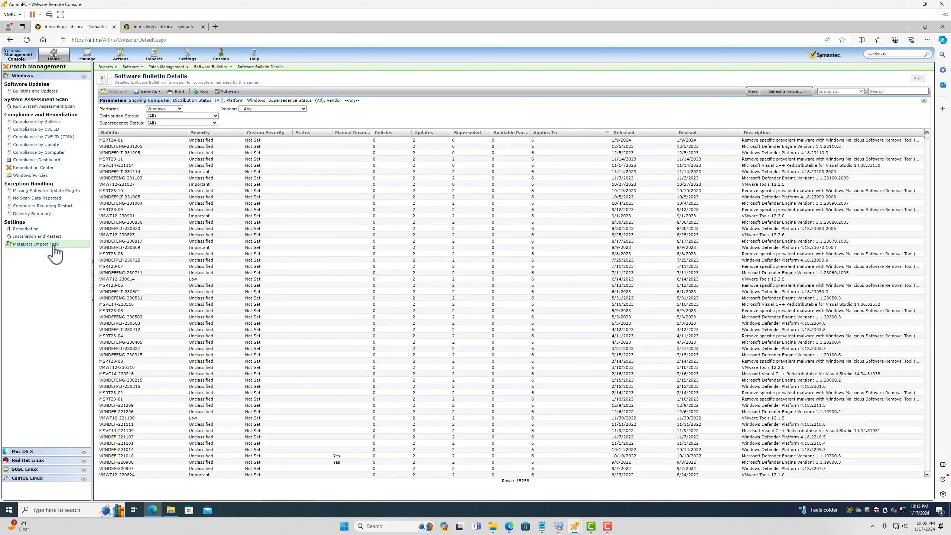
pyautogui.click(42, 91)
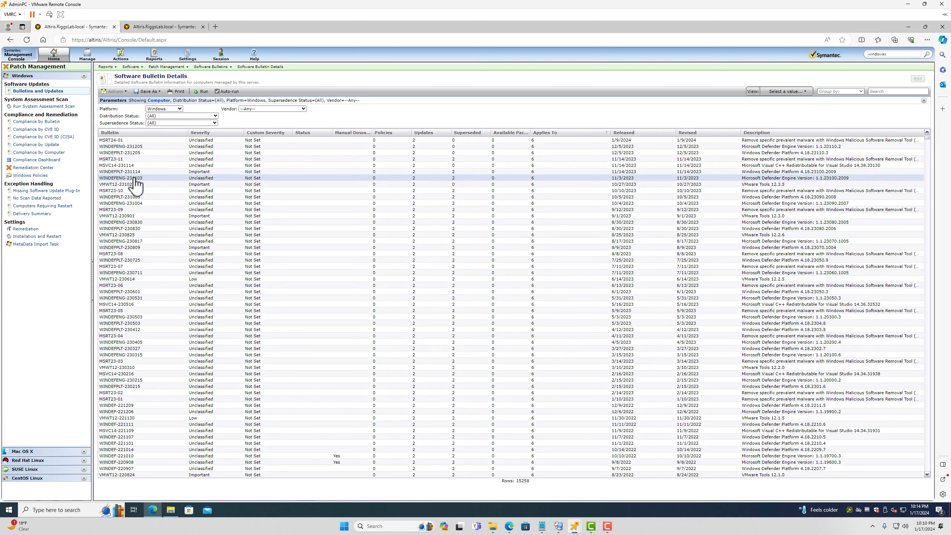
pyautogui.click(52, 56)
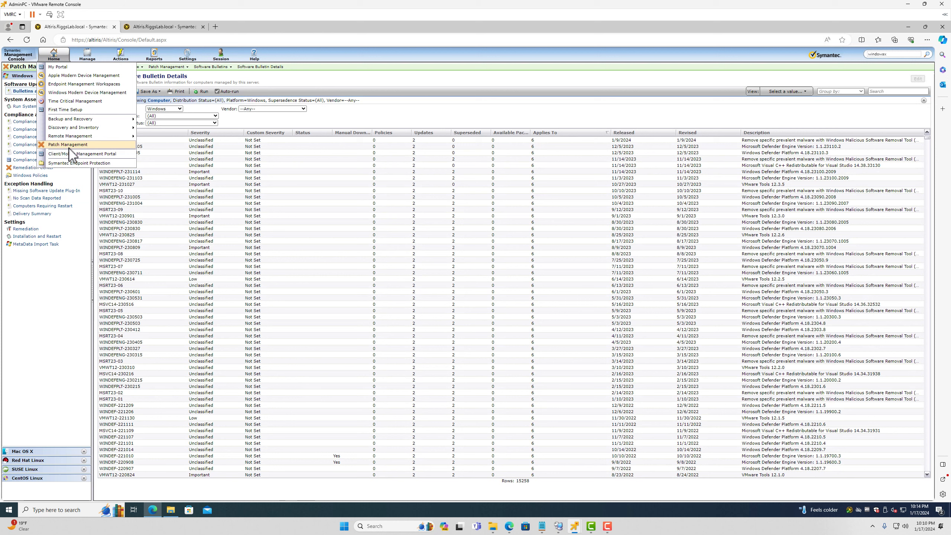
pyautogui.click(64, 55)
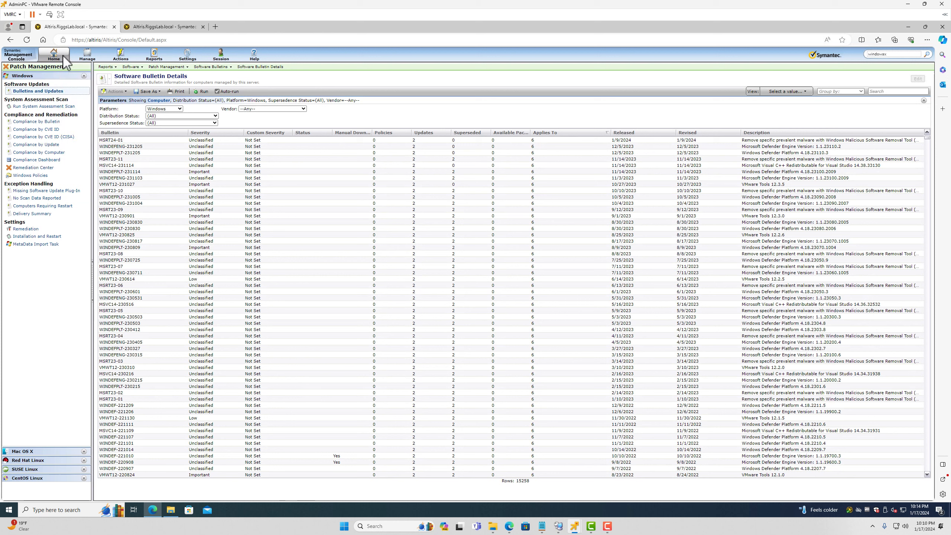
pyautogui.rightClick(135, 147)
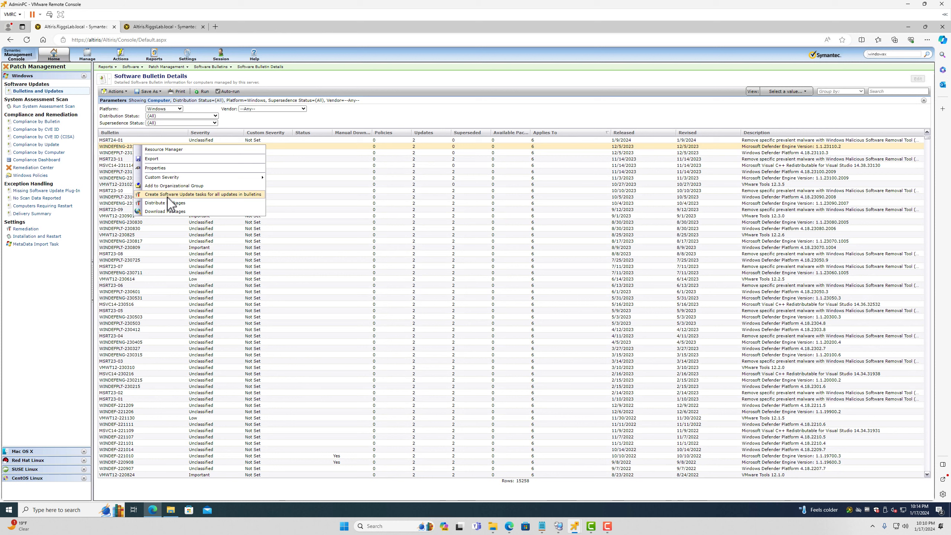
pyautogui.click(410, 370)
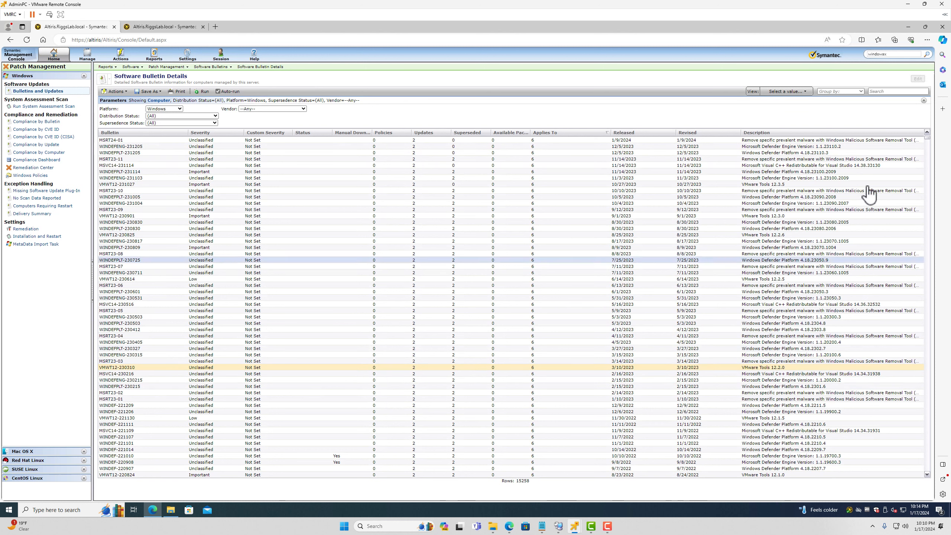
# Search the bulletins for 'wi' and browse the filtered results, including MSWU-005 and a Windows Server 2003 bulletin
pyautogui.click(882, 91)
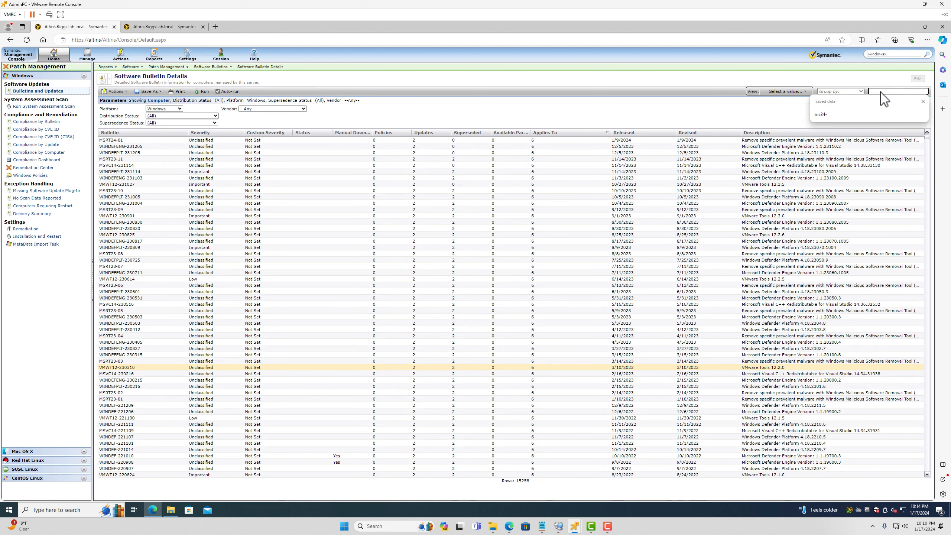
pyautogui.write('windows xp')
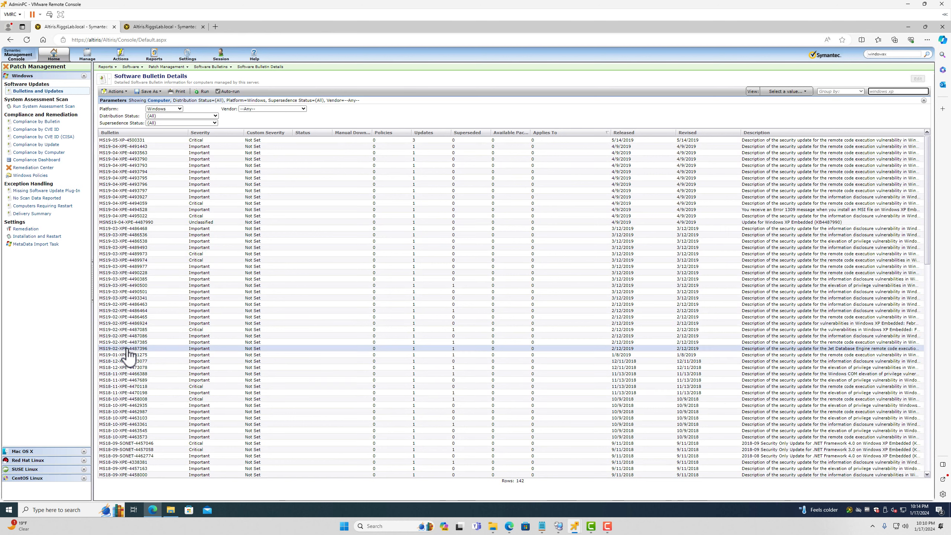
pyautogui.scroll(-5, 133, 397)
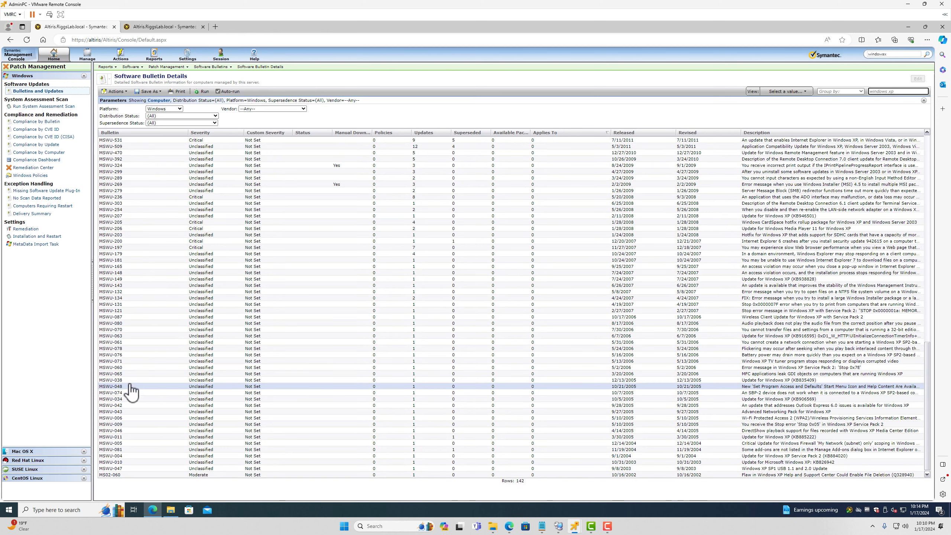
pyautogui.click(118, 191)
pyautogui.click(130, 304)
pyautogui.click(170, 443)
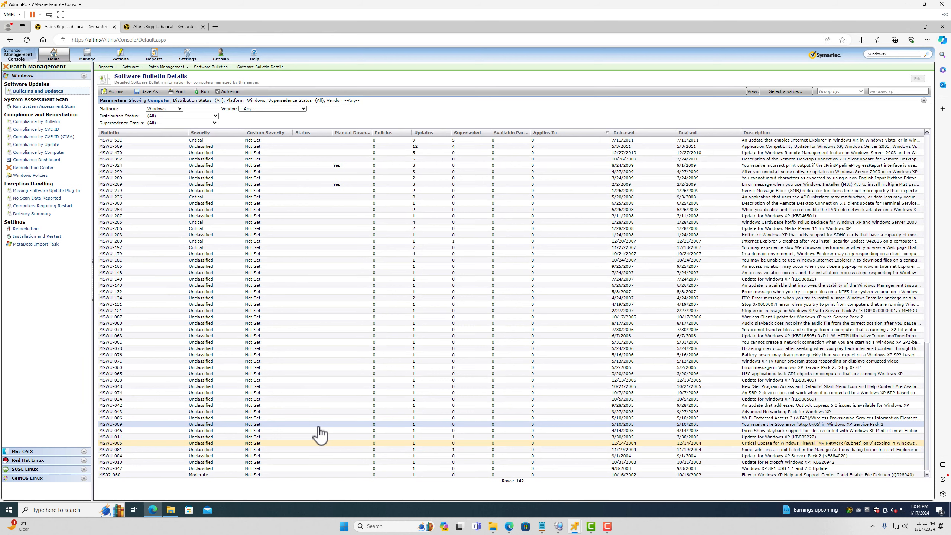
pyautogui.scroll(20, 390, 428)
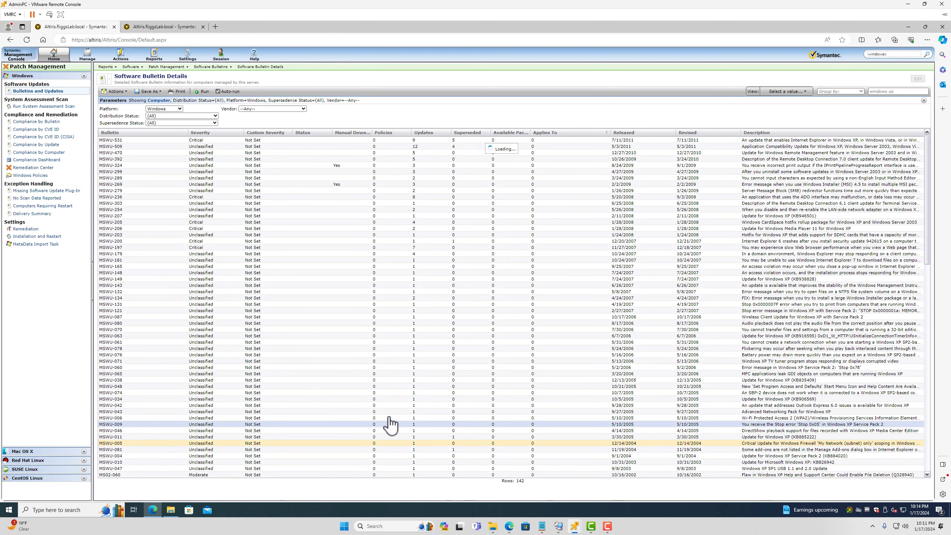
pyautogui.scroll(-18, 468, 360)
pyautogui.scroll(-11, 479, 386)
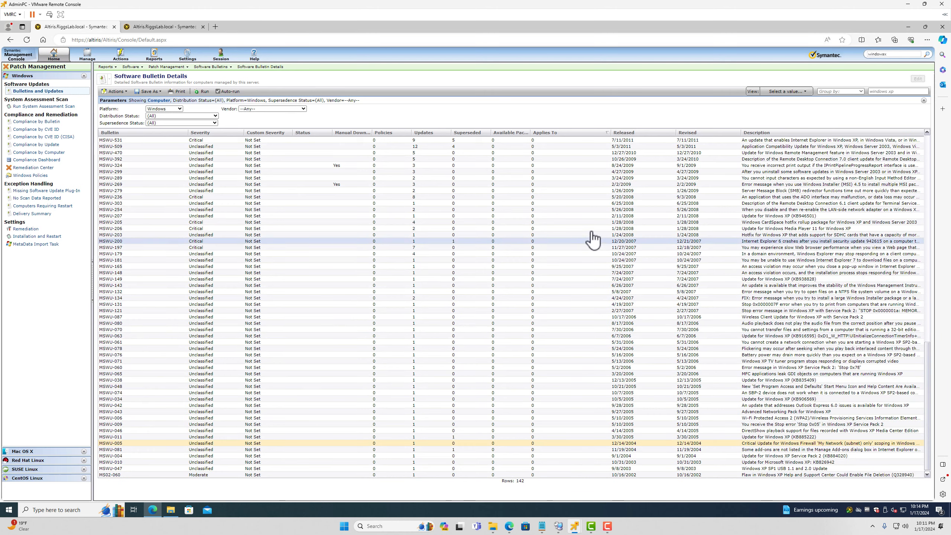
pyautogui.scroll(18, 659, 197)
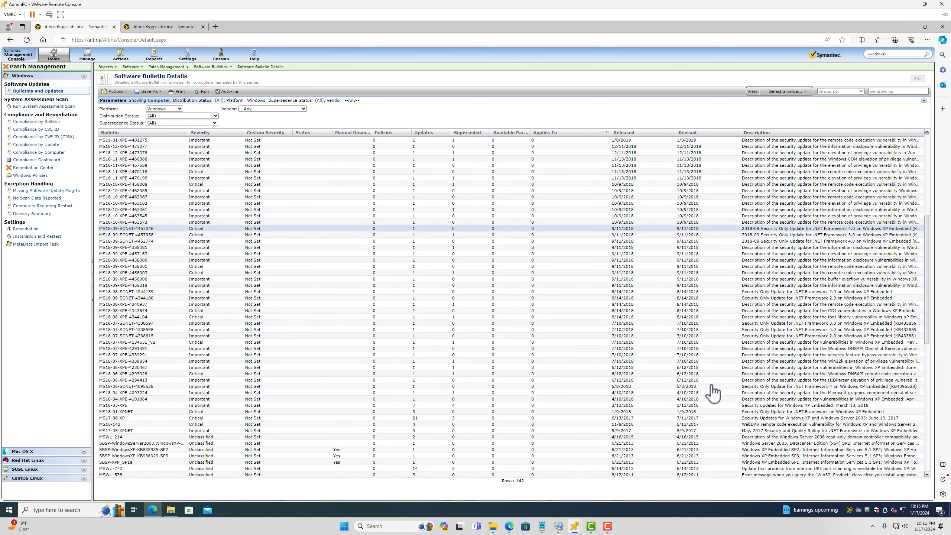
pyautogui.click(654, 444)
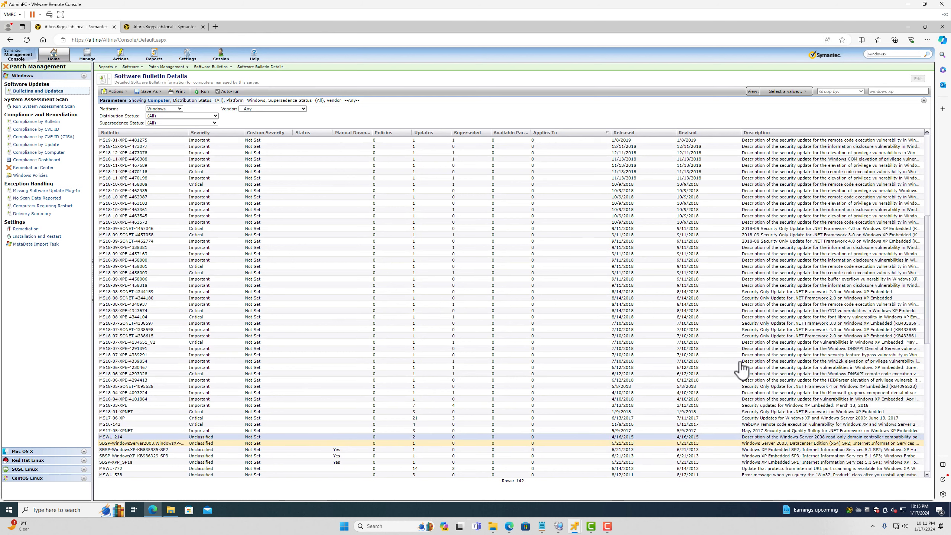
pyautogui.scroll(-11, 245, 389)
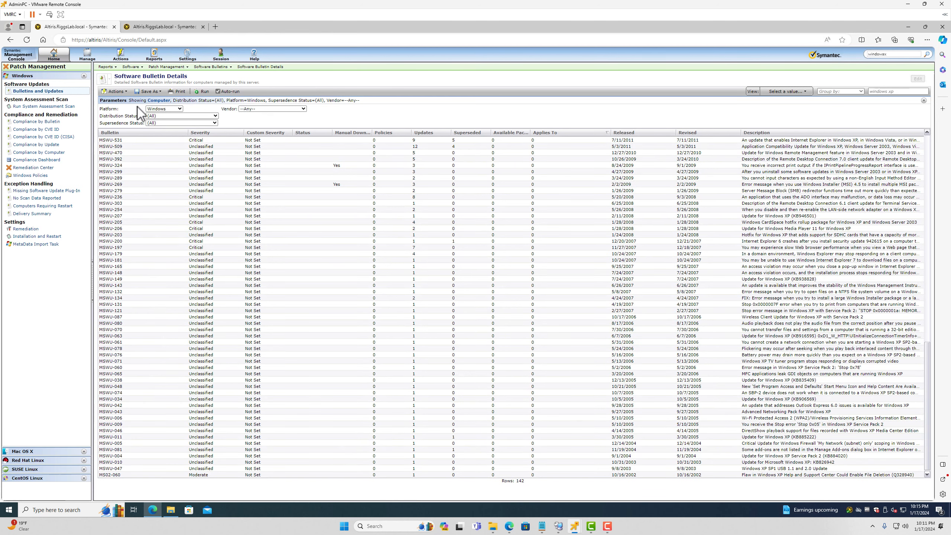
# Leave the vendor filter at any vendor and clear the 'windows xp' filter text
pyautogui.click(291, 107)
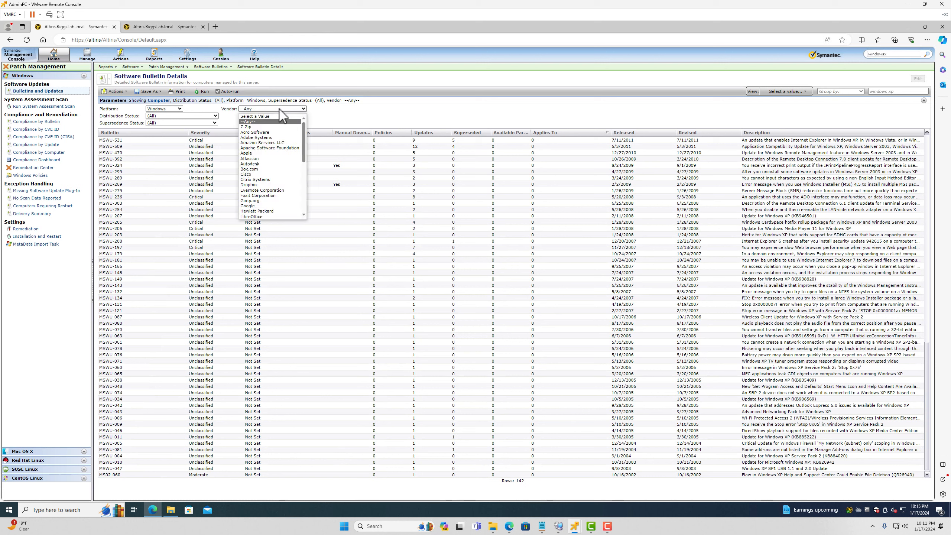
pyautogui.click(291, 107)
pyautogui.click(292, 108)
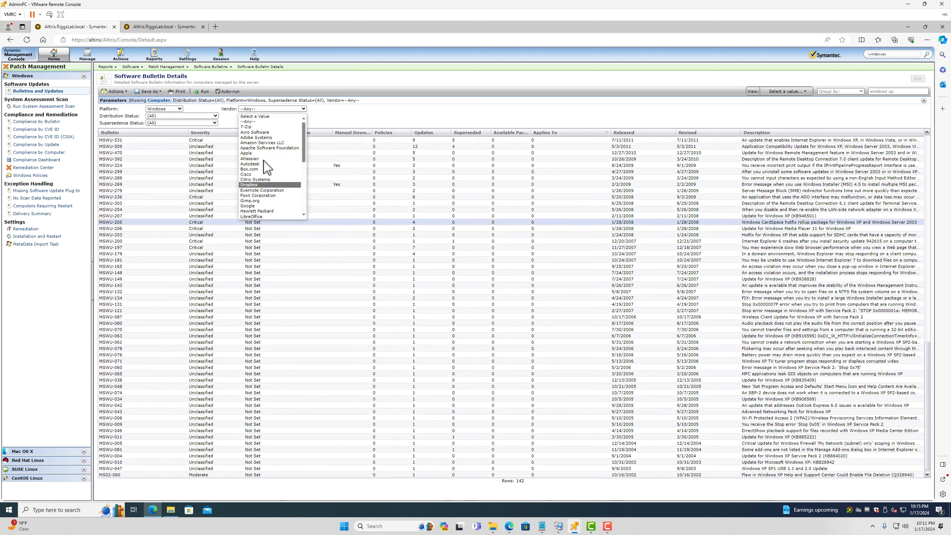
pyautogui.click(414, 113)
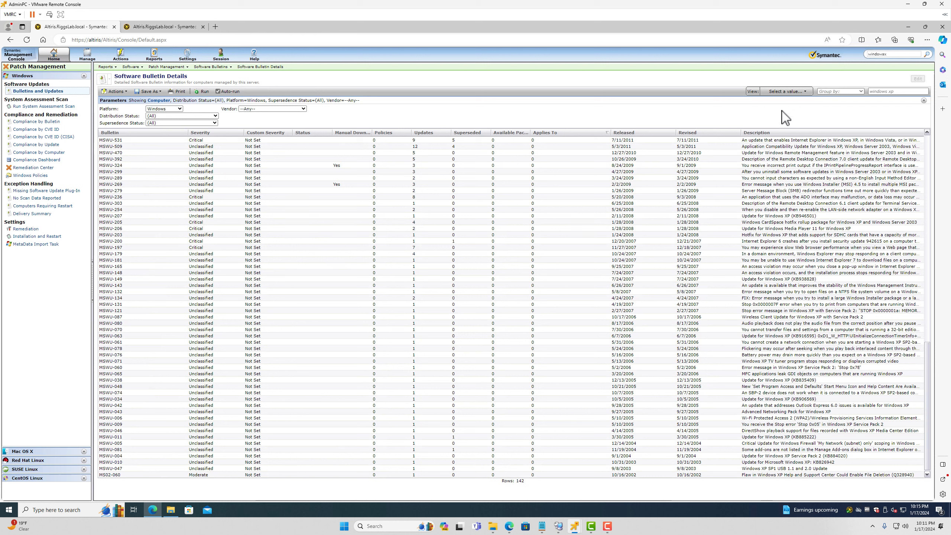
pyautogui.click(906, 94)
pyautogui.press('BackSpace')
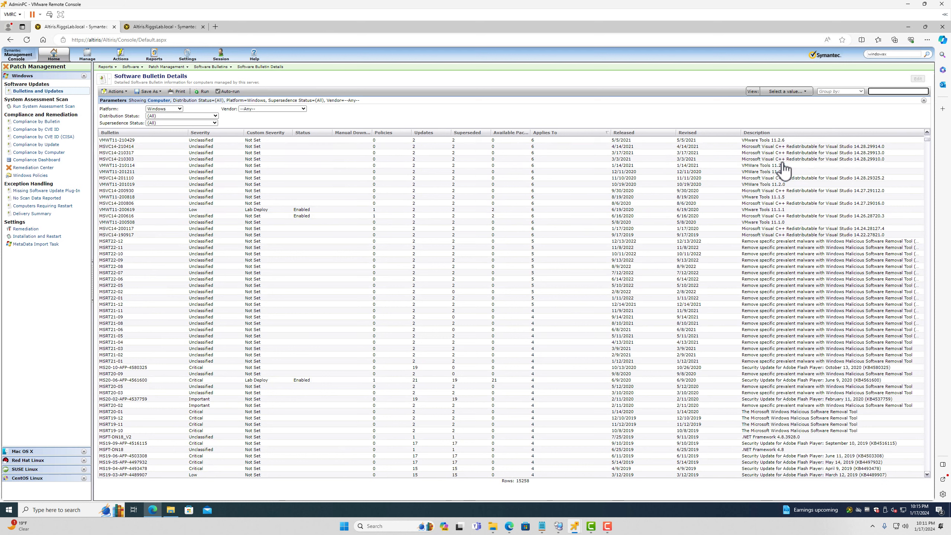
pyautogui.scroll(-5, 799, 412)
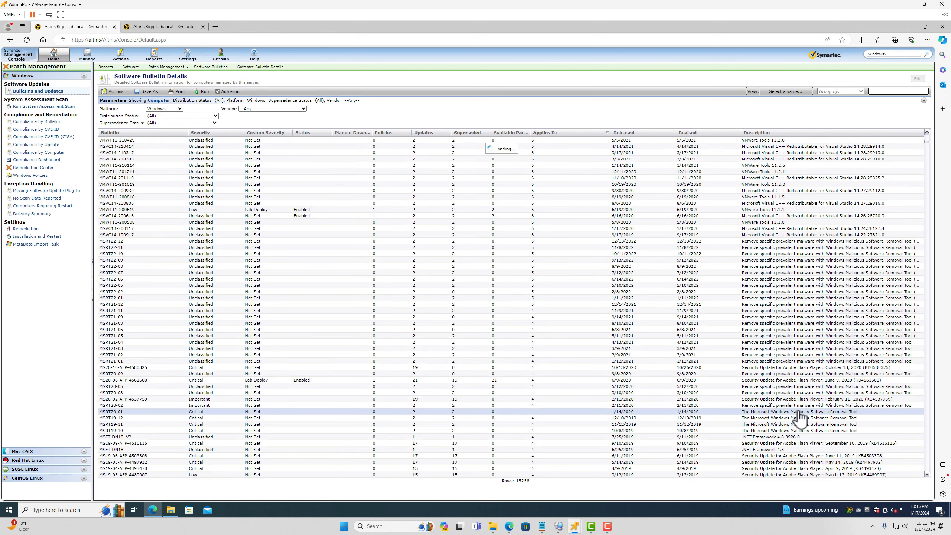
pyautogui.scroll(-5, 784, 330)
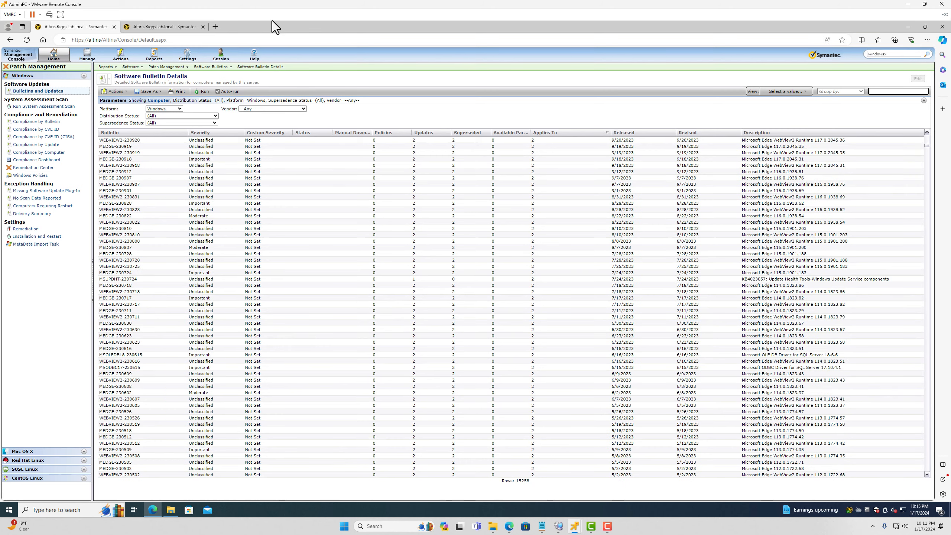
pyautogui.click(303, 109)
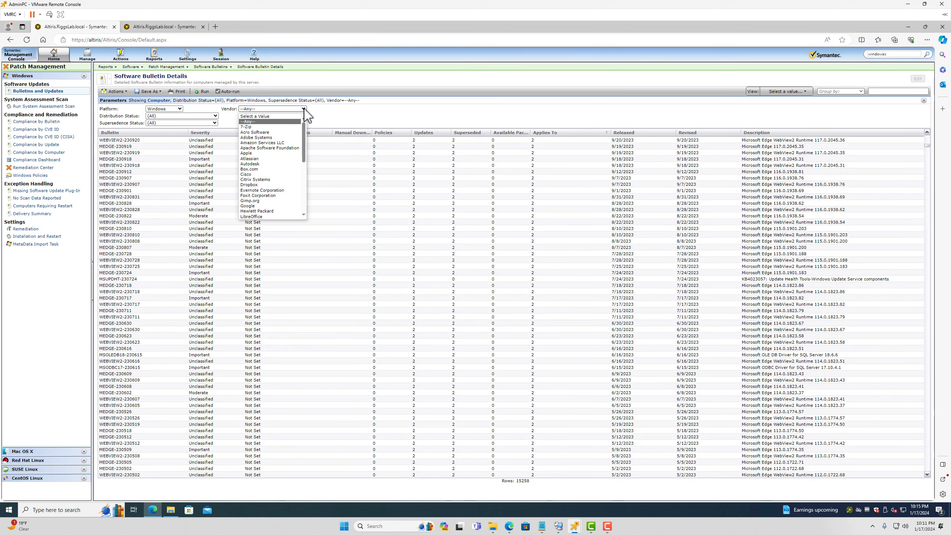
# Filter the bulletins by 'appl', then delete that filter so all 15258 bulletins show again
pyautogui.click(882, 91)
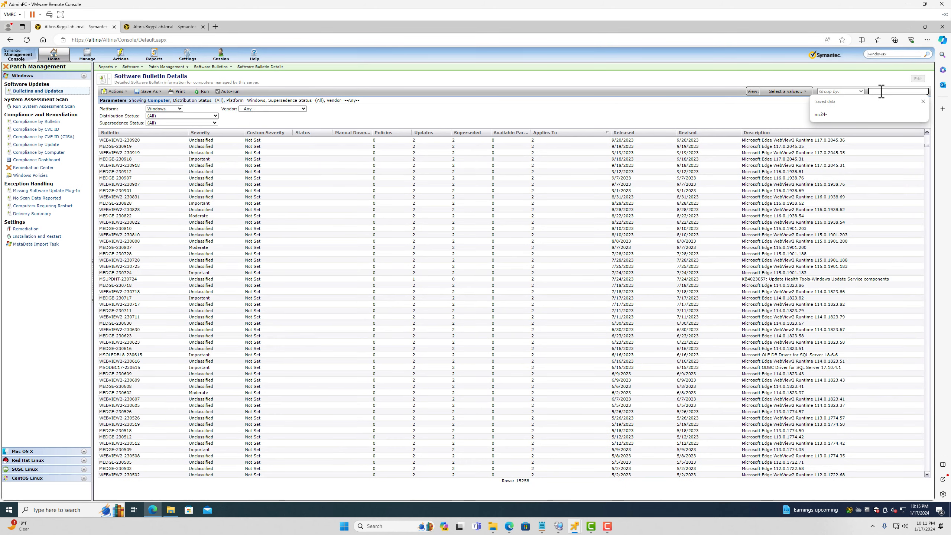
pyautogui.write('apple')
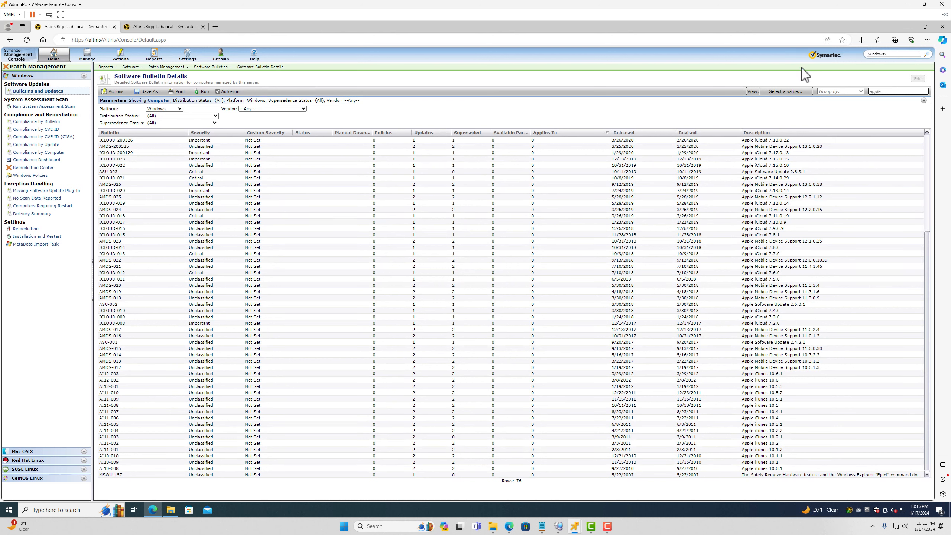
pyautogui.click(265, 109)
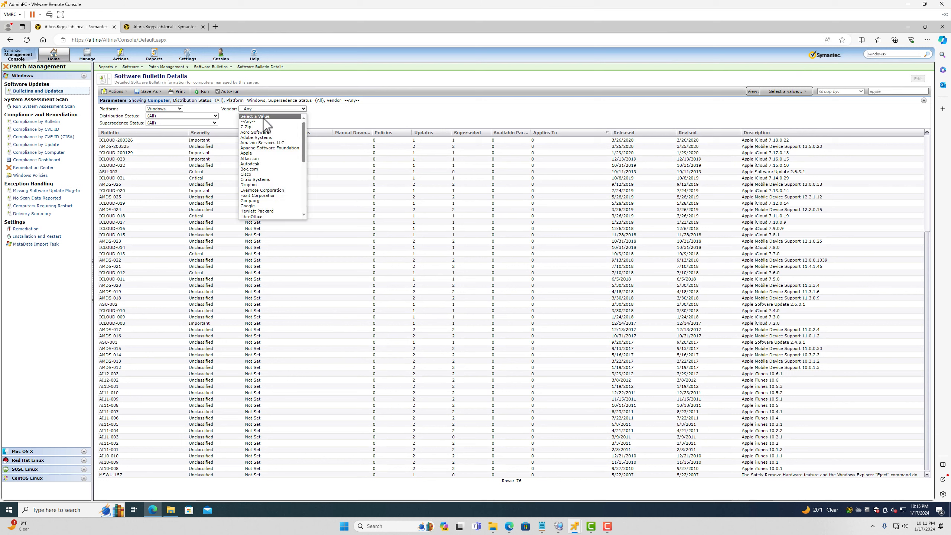
pyautogui.click(263, 122)
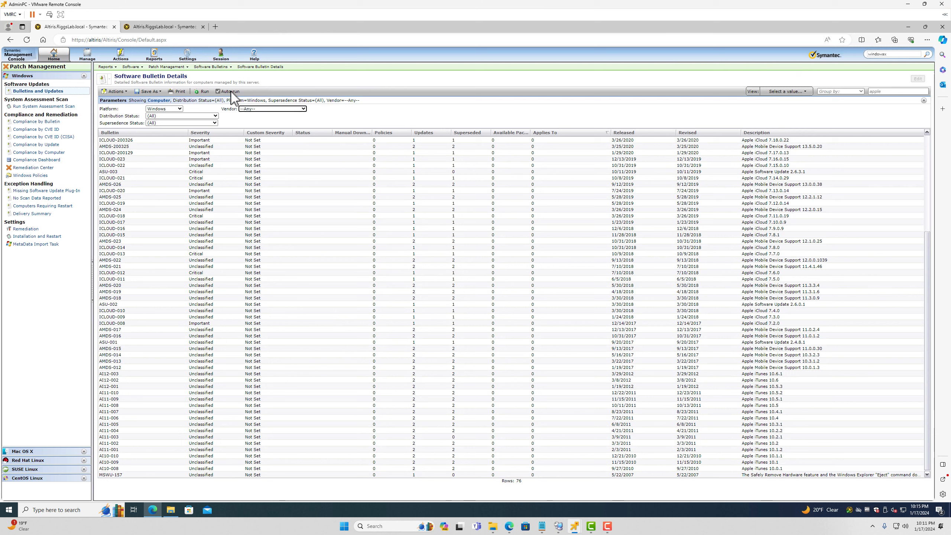
pyautogui.click(204, 92)
pyautogui.doubleClick(876, 91)
pyautogui.press('BackSpace')
pyautogui.press('Return')
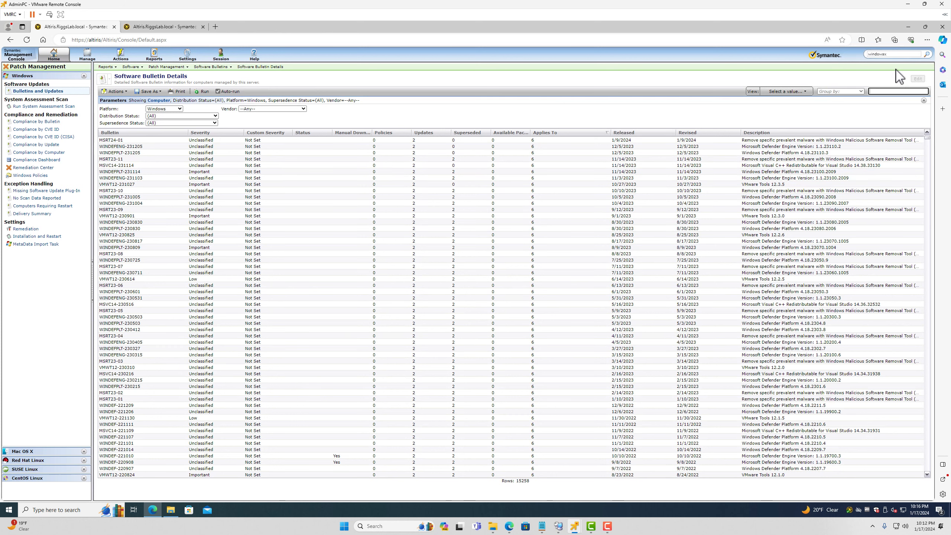
pyautogui.click(888, 92)
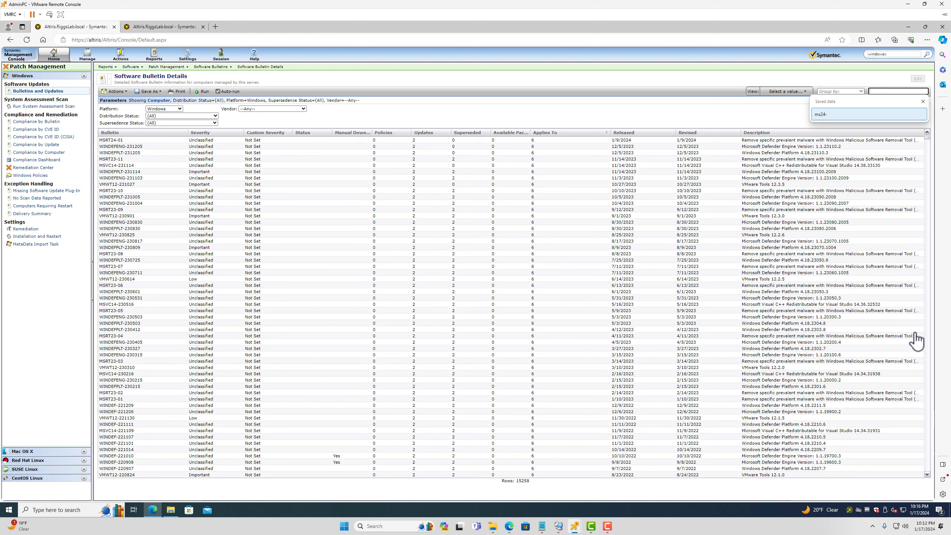
pyautogui.click(921, 511)
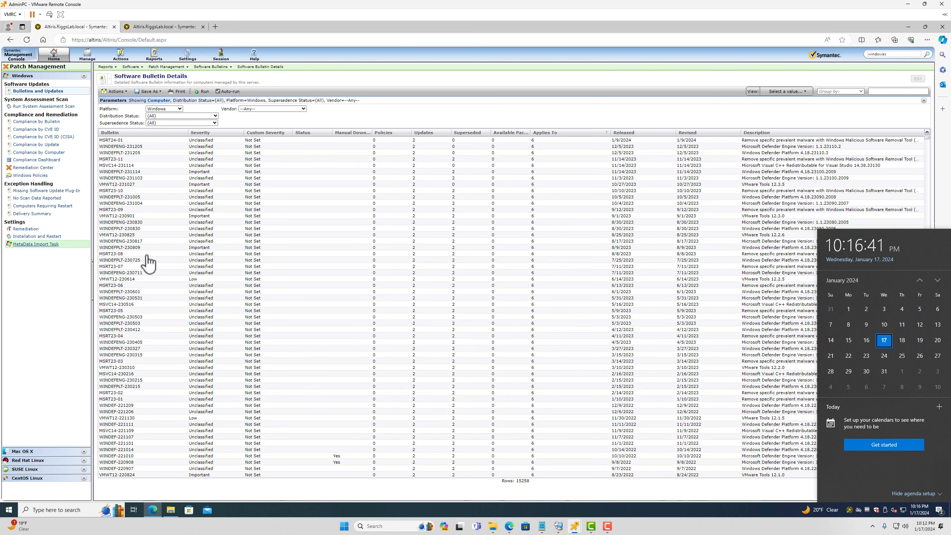
# Start the MetaData Import Task now, view its running details, then go to Settings in the other tab
pyautogui.click(83, 245)
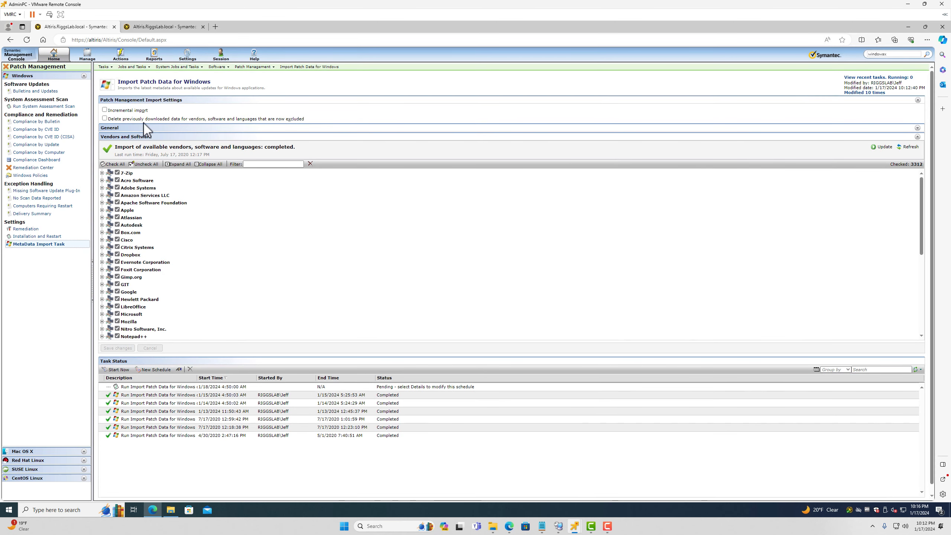
pyautogui.scroll(-1, 149, 134)
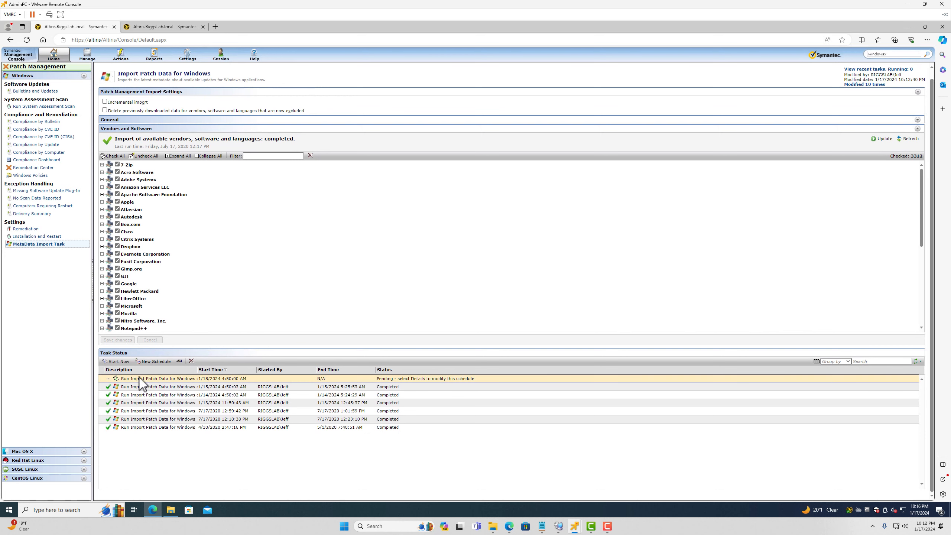
pyautogui.click(116, 361)
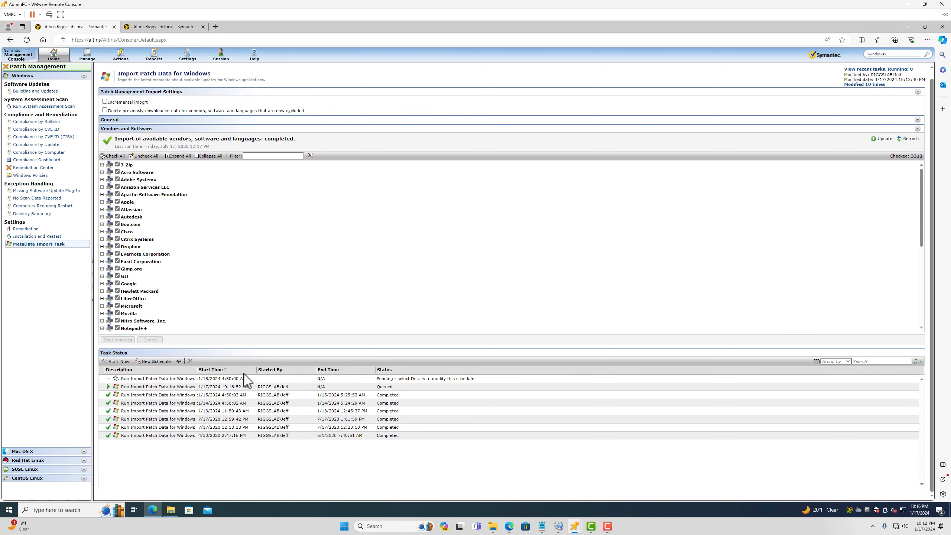
pyautogui.doubleClick(143, 387)
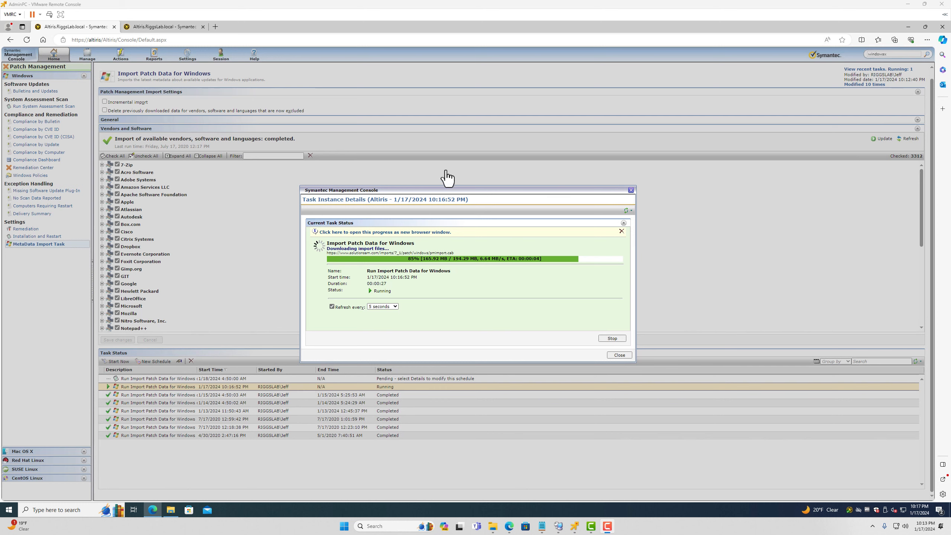
pyautogui.click(168, 28)
pyautogui.click(188, 56)
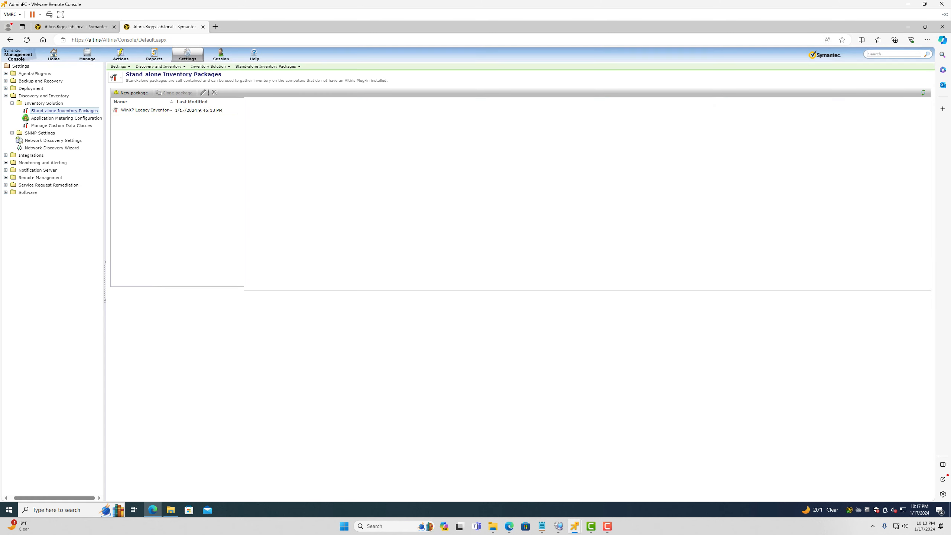
# Open the Symantec Management Agent from the tray, review its software updates status, and close it
pyautogui.moveTo(573, 531)
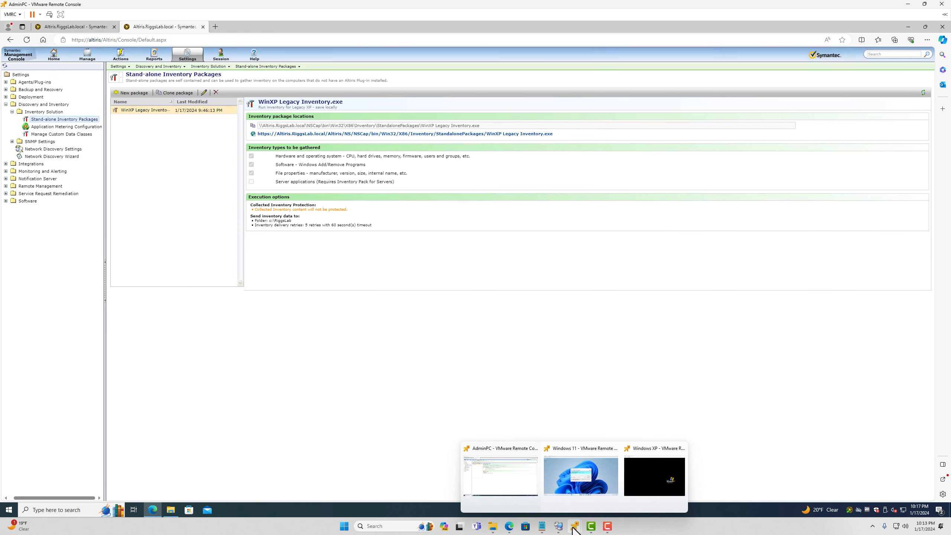
pyautogui.doubleClick(849, 509)
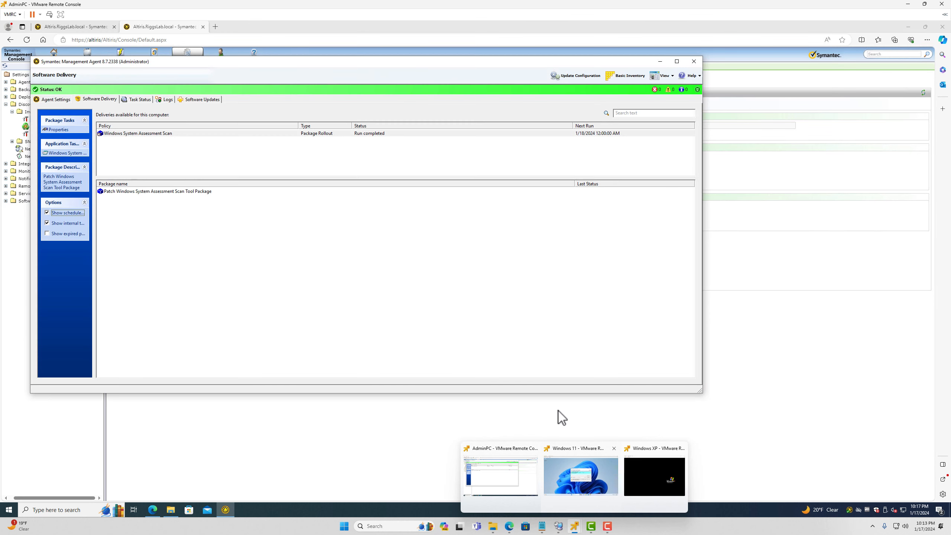
pyautogui.click(563, 419)
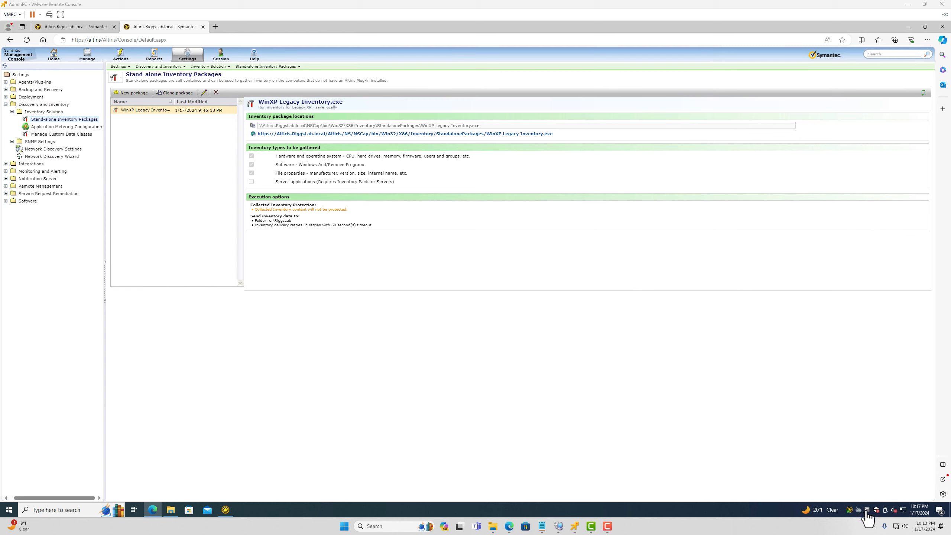
pyautogui.doubleClick(850, 510)
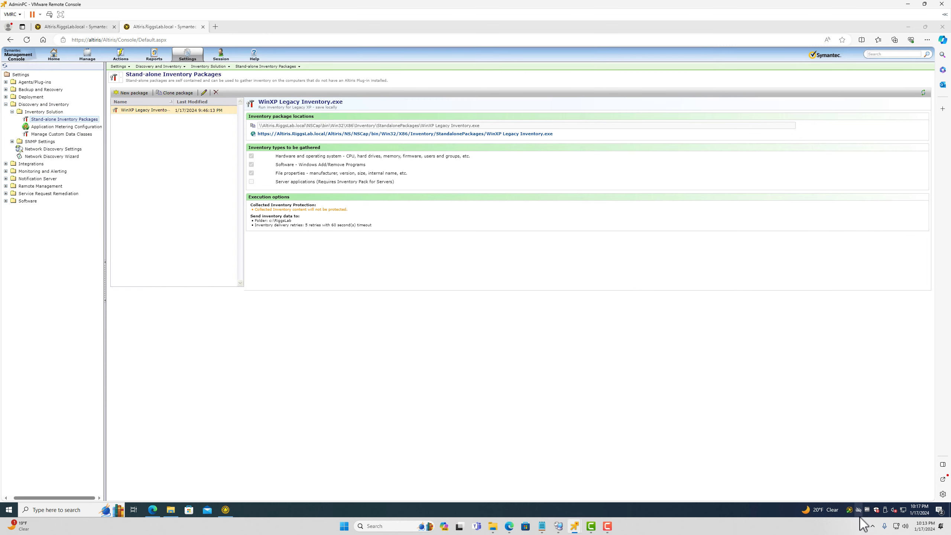
pyautogui.doubleClick(850, 510)
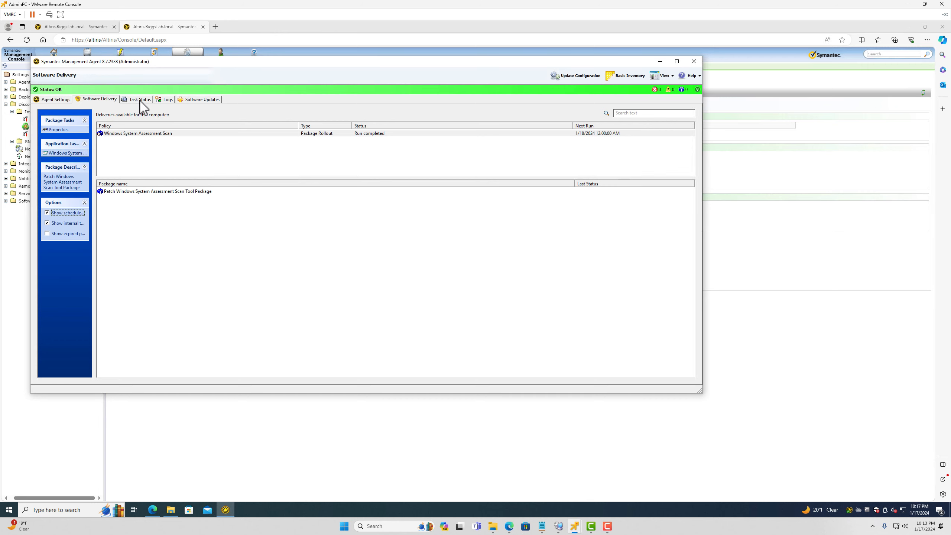
pyautogui.click(196, 100)
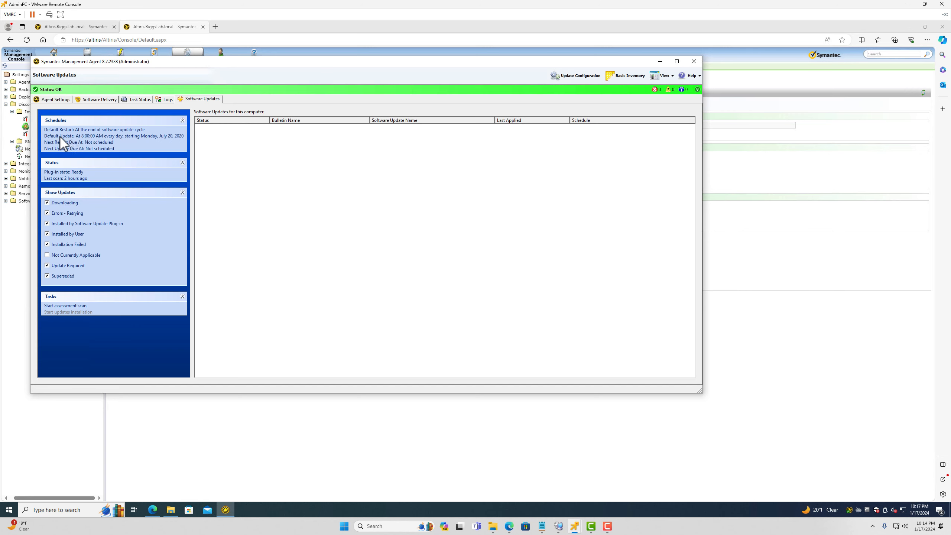
pyautogui.moveTo(192, 159); pyautogui.dragTo(241, 155)
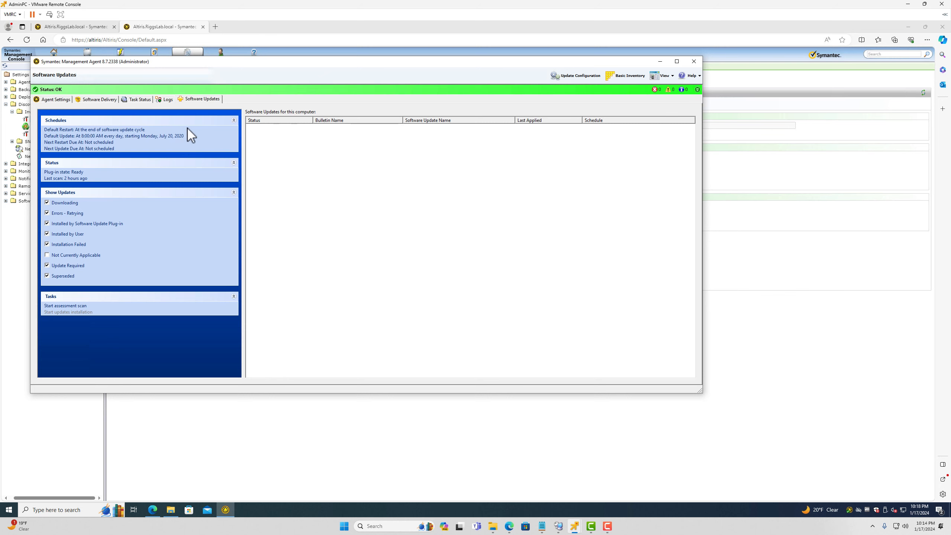
pyautogui.click(660, 62)
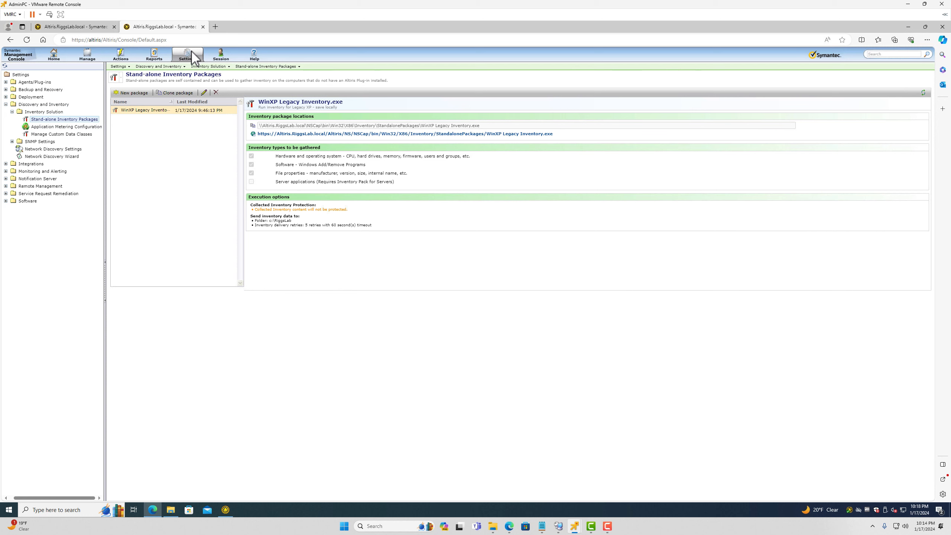
# Open Software > Patch Management > Windows Settings > Windows Patch Remediation Settings, then check the running import tab
pyautogui.click(5, 104)
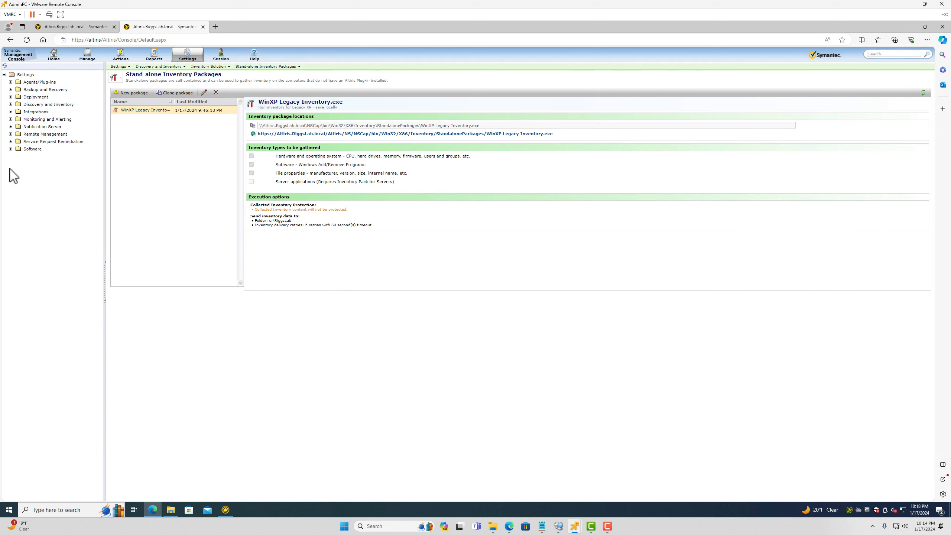
pyautogui.click(6, 148)
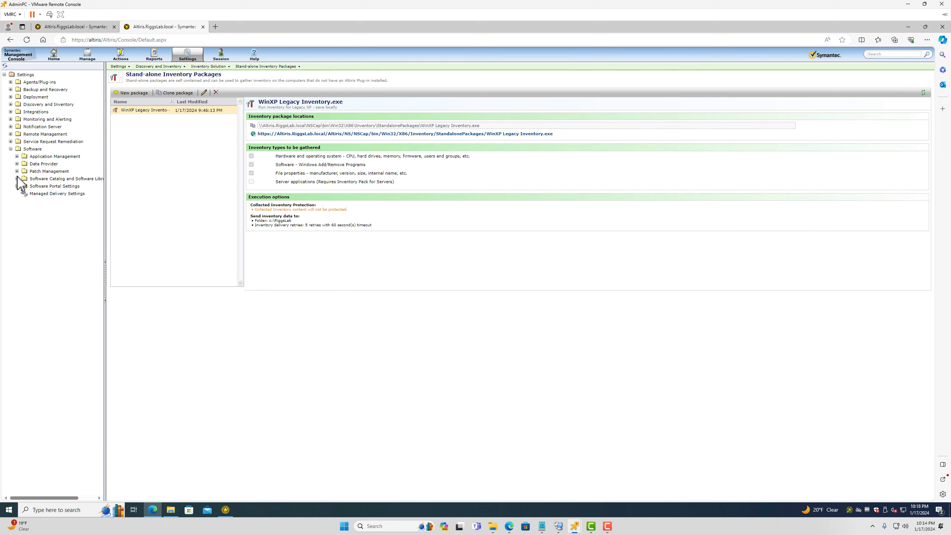
pyautogui.click(17, 171)
pyautogui.click(23, 201)
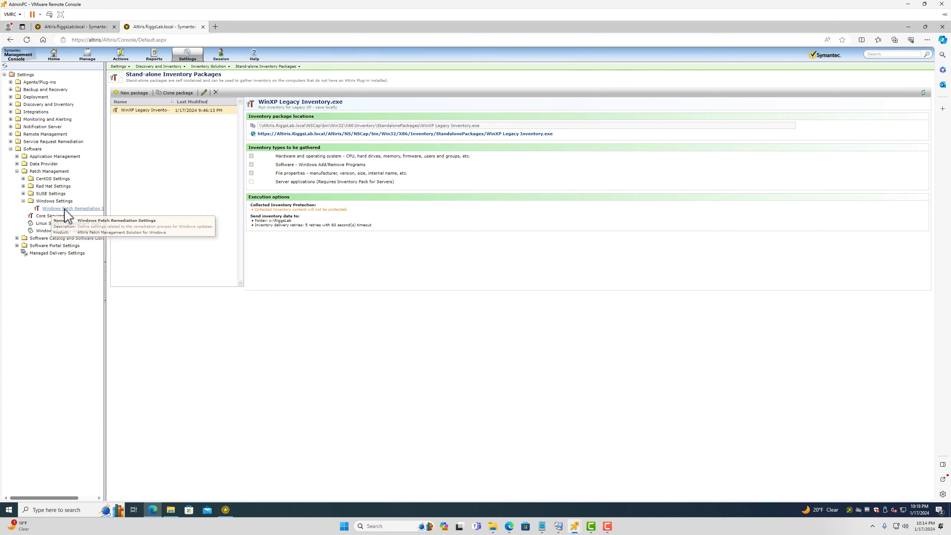
pyautogui.click(63, 209)
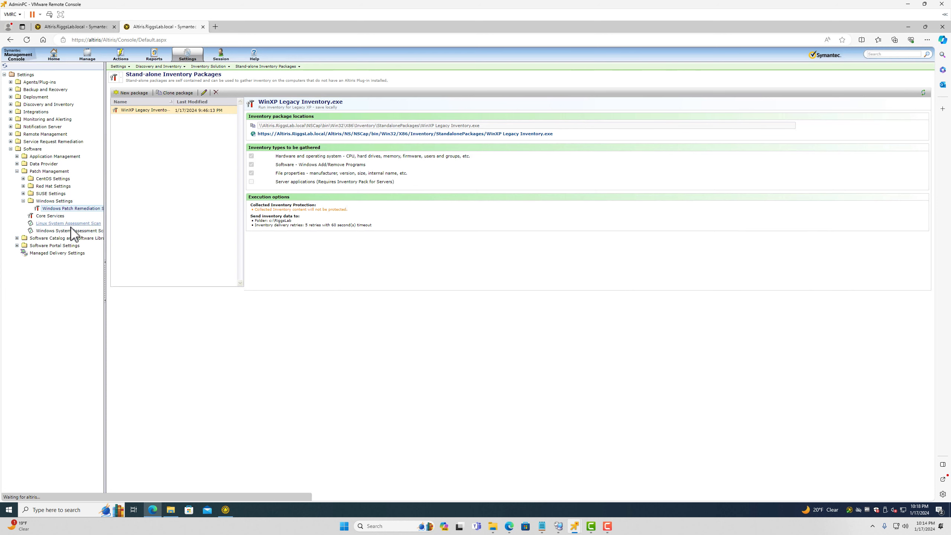
pyautogui.moveTo(105, 188); pyautogui.dragTo(171, 189)
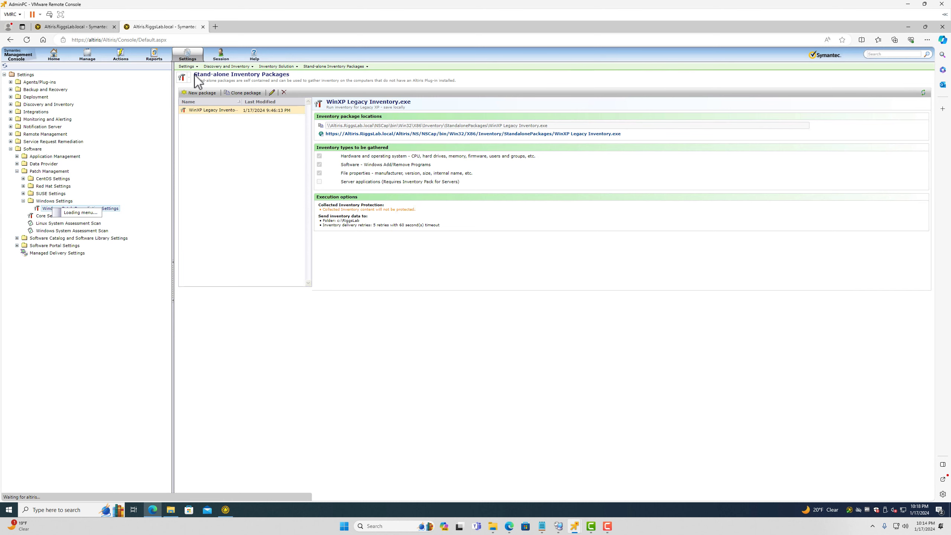
pyautogui.click(75, 26)
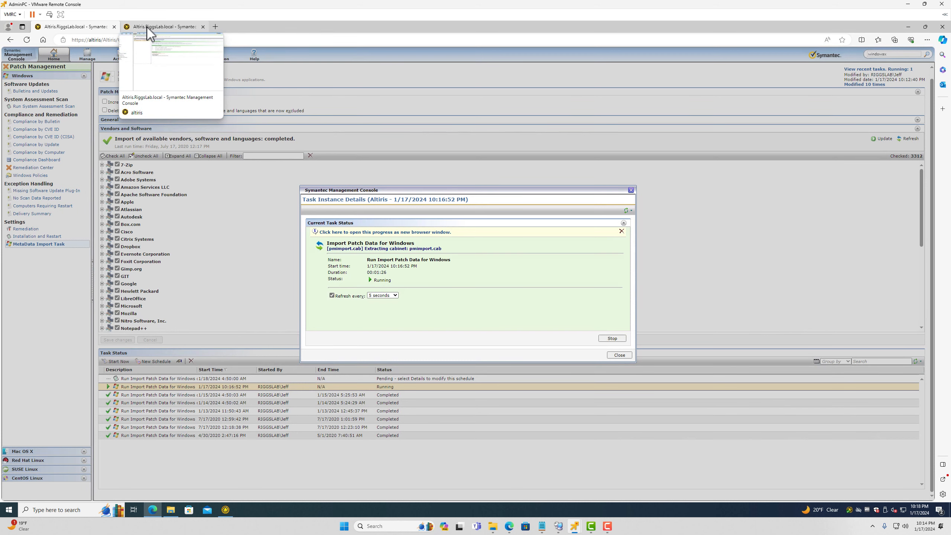
pyautogui.click(147, 28)
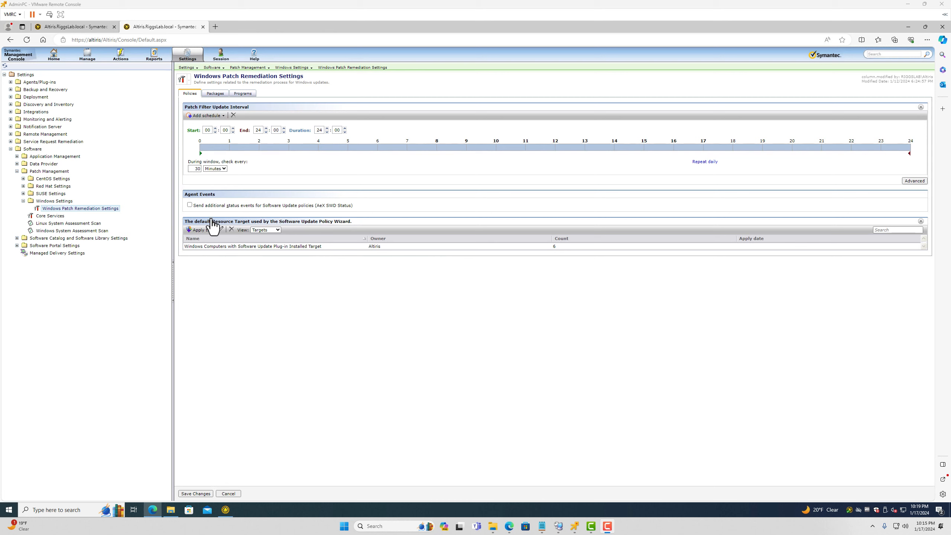
# Select the default resource target entry, then load the Windows System Assessment Scan settings
pyautogui.click(260, 248)
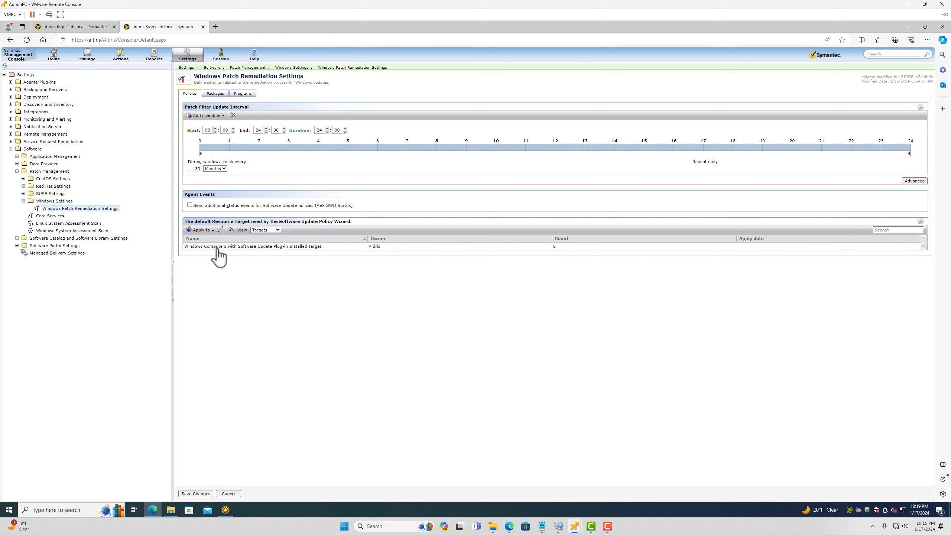
pyautogui.click(237, 248)
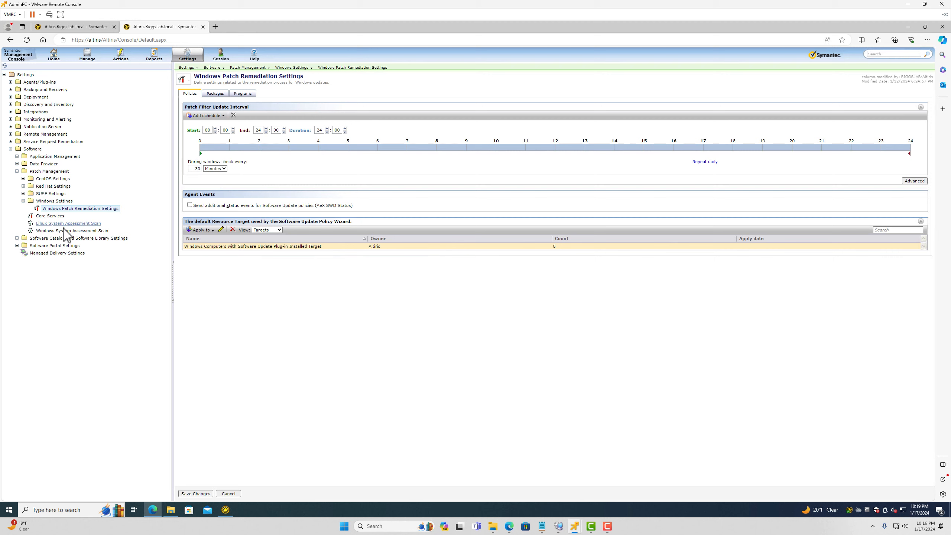
pyautogui.click(76, 231)
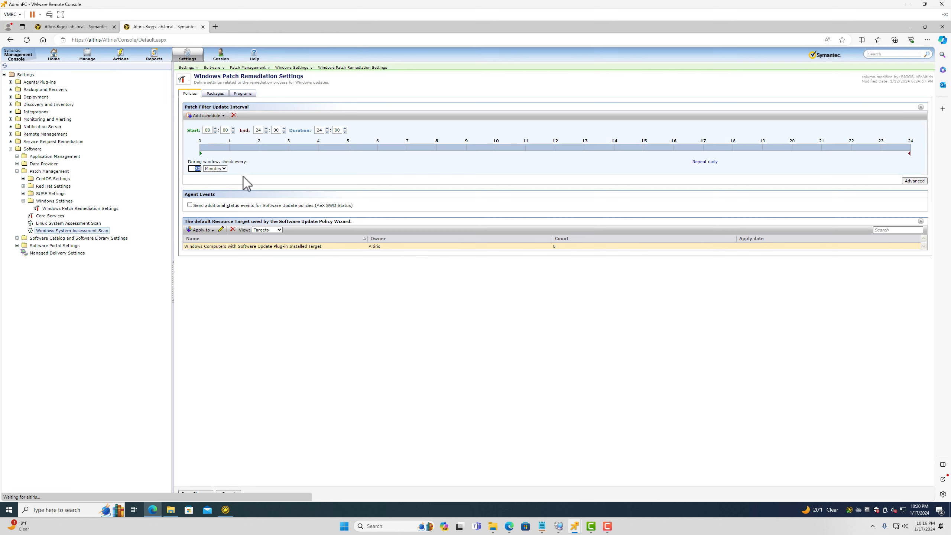
# Focus the assessment scan's 4-hour check-interval value and preview the open remote console windows
pyautogui.click(196, 169)
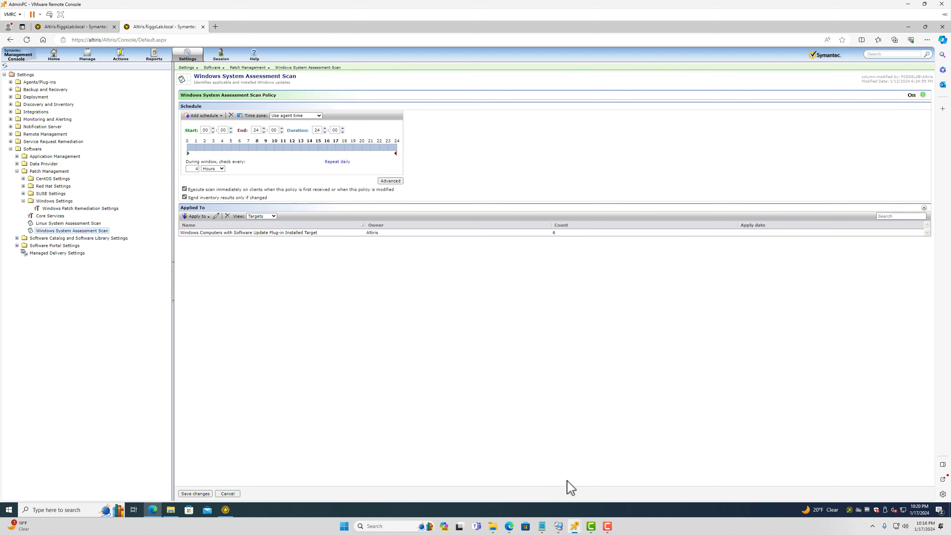
pyautogui.click(575, 528)
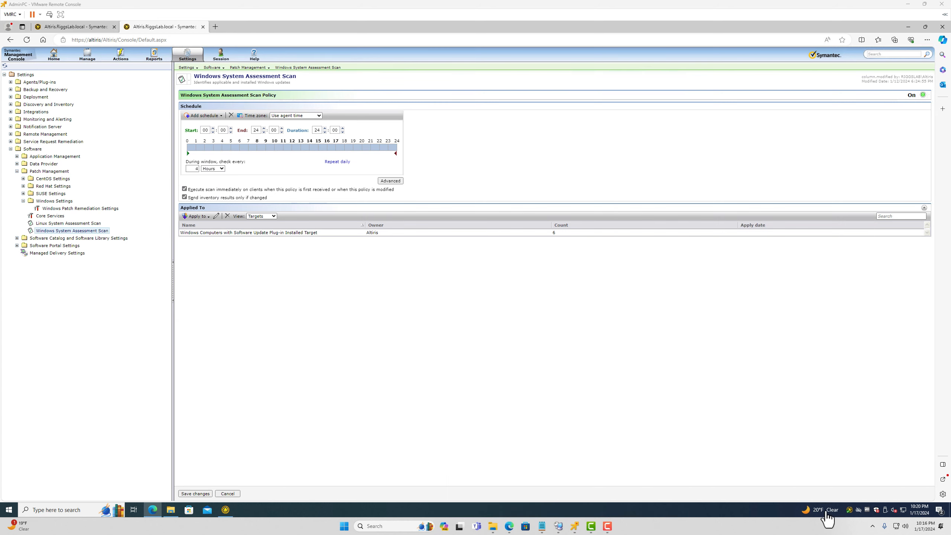
pyautogui.doubleClick(850, 510)
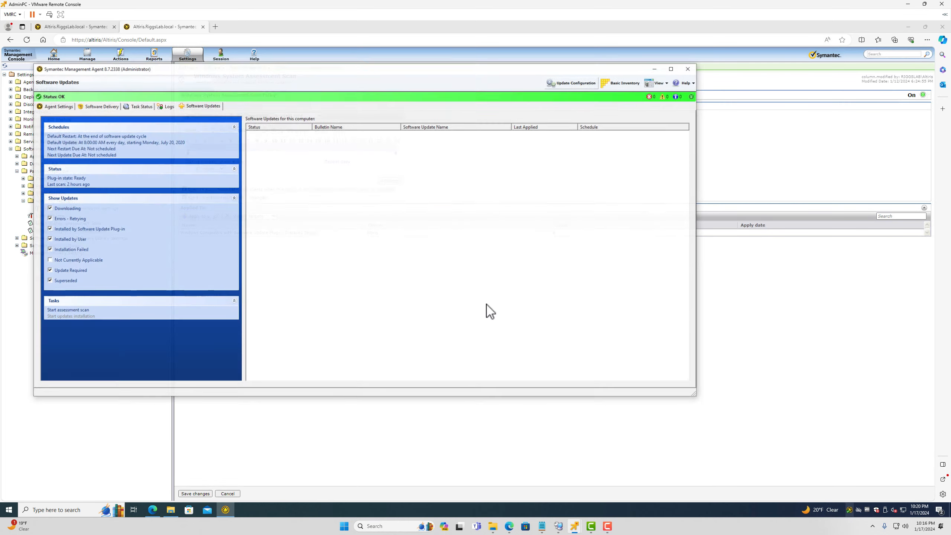
pyautogui.click(108, 100)
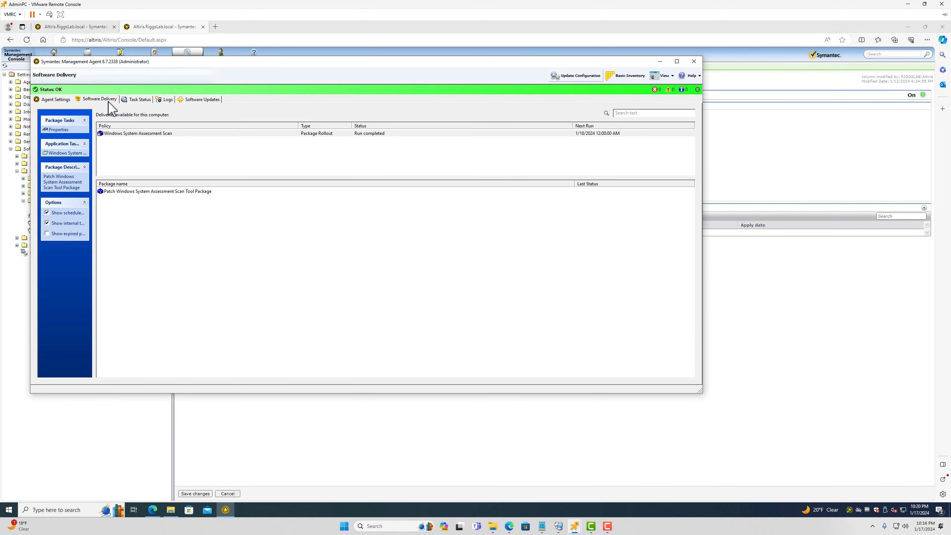
pyautogui.click(132, 134)
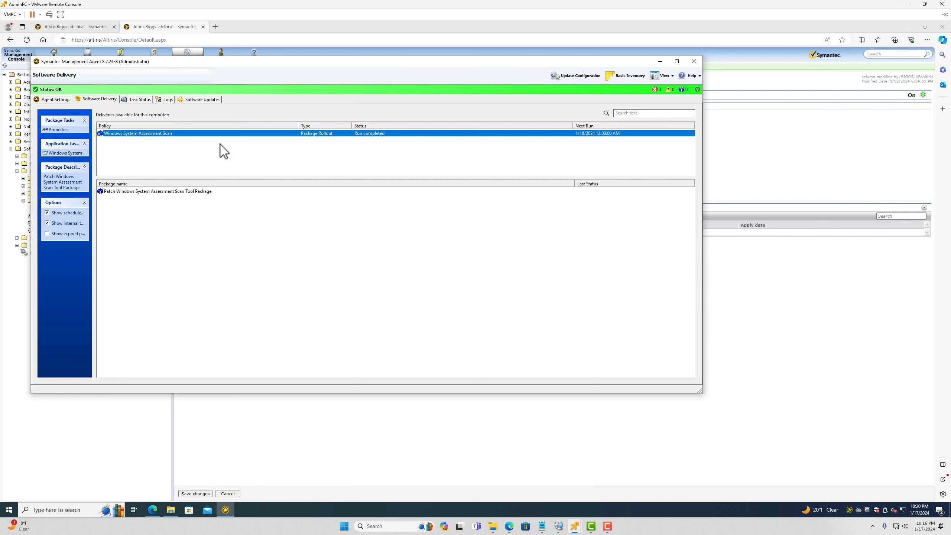
pyautogui.moveTo(240, 63); pyautogui.dragTo(512, 94)
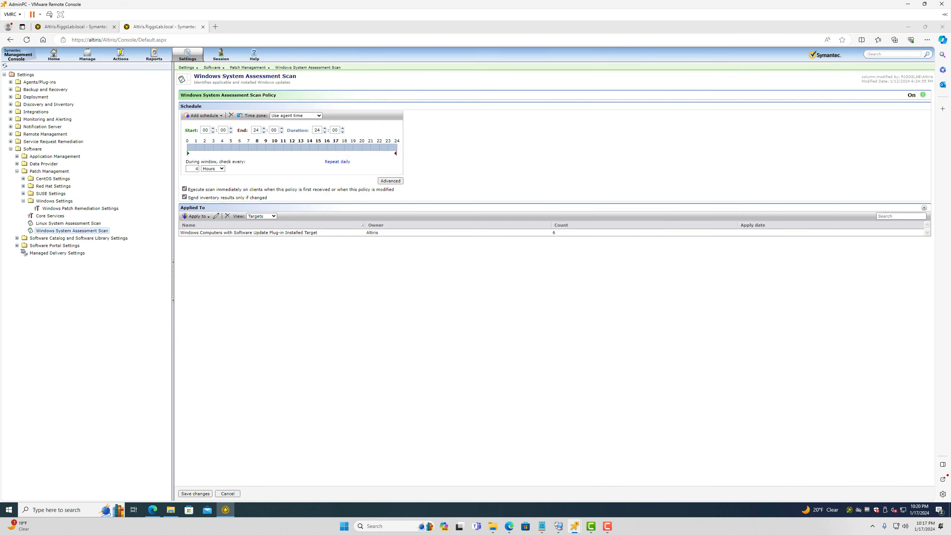
pyautogui.click(196, 168)
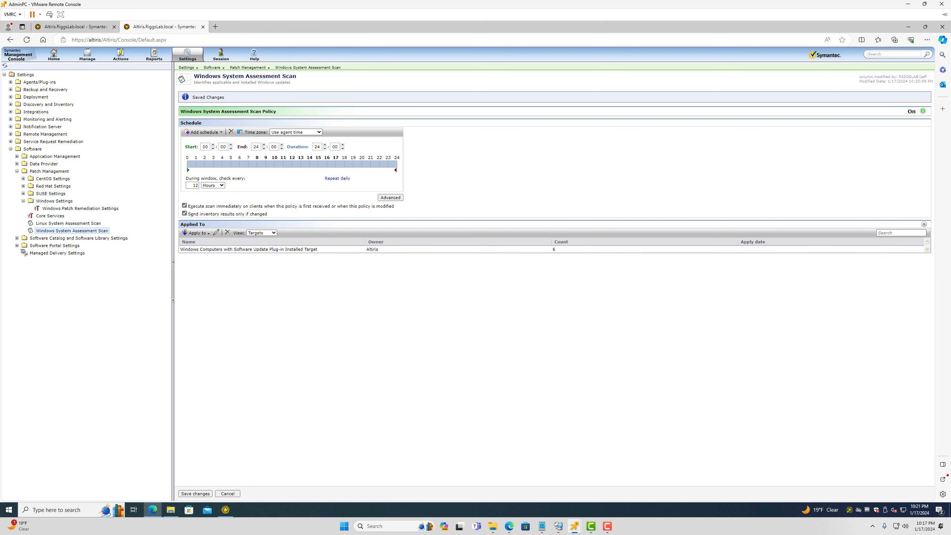
# Have the Symantec agent update its configuration and shift its window left
pyautogui.hotkey('alt', 'Tab')
pyautogui.click(849, 109)
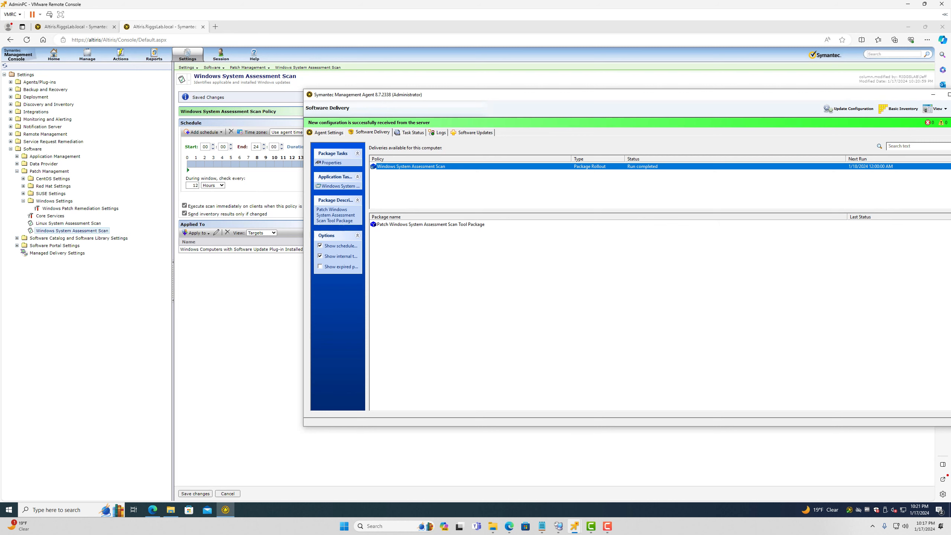
pyautogui.moveTo(691, 95); pyautogui.dragTo(472, 117)
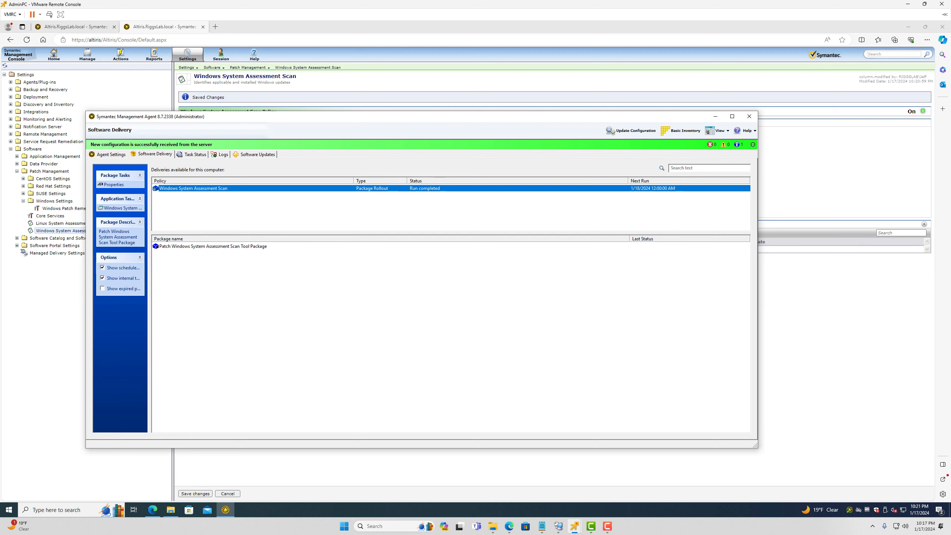
pyautogui.hotkey('alt', 'Tab')
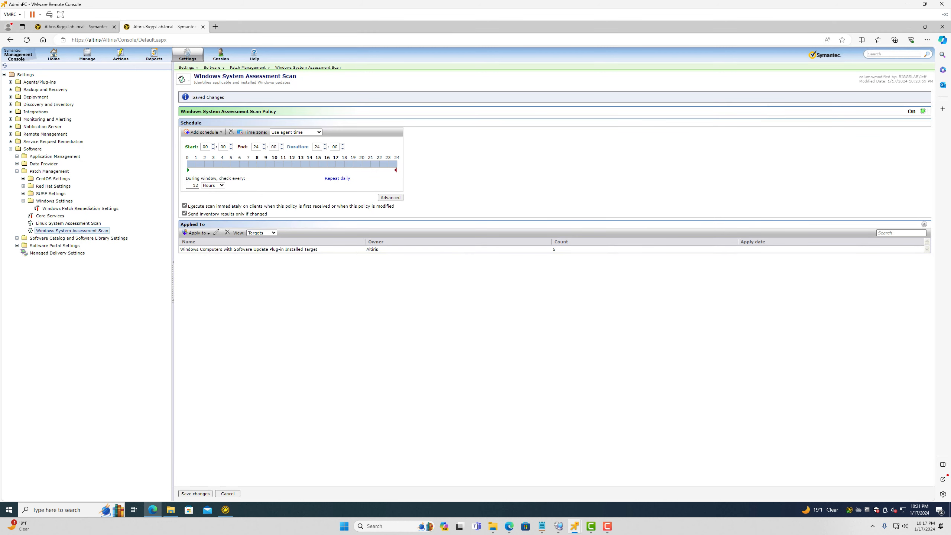
# Replace the check interval with 4 hours and save the assessment scan policy
pyautogui.doubleClick(194, 185)
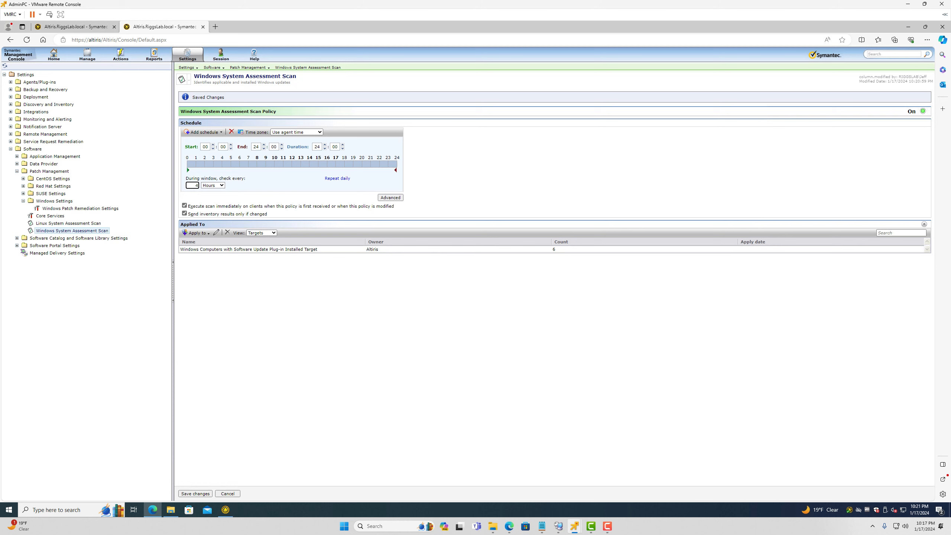
pyautogui.click(196, 494)
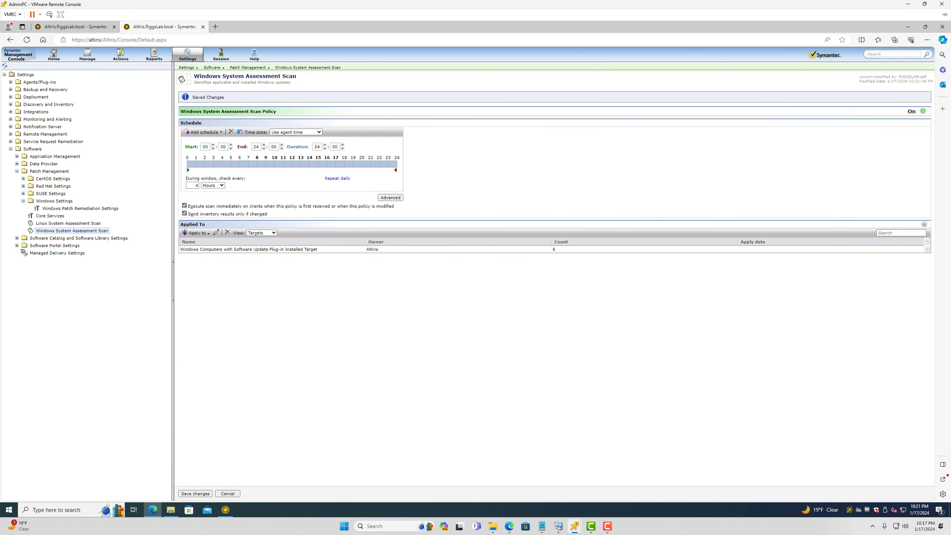
pyautogui.click(76, 27)
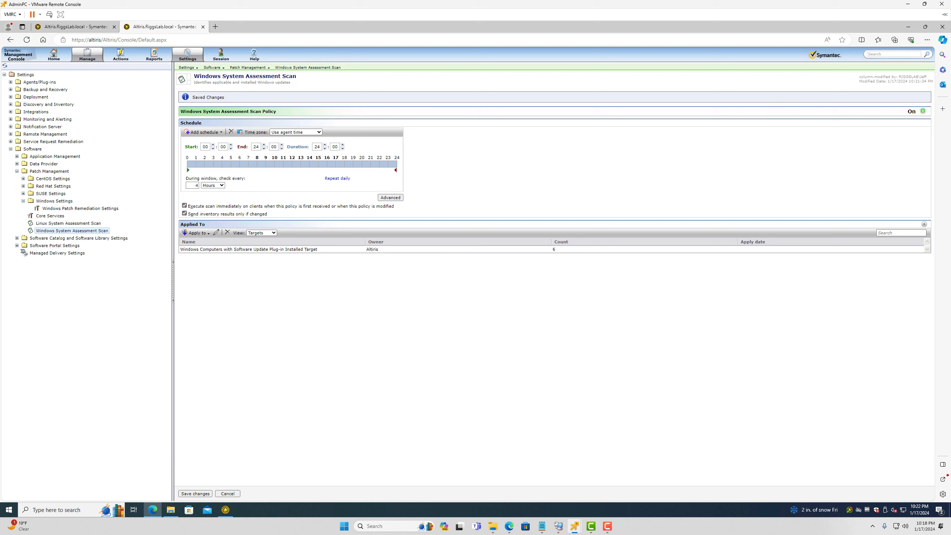
# Browse Policies to Patch Management > Software Update Policies > Windows and open Patch Remediation Center
pyautogui.moveTo(87, 55)
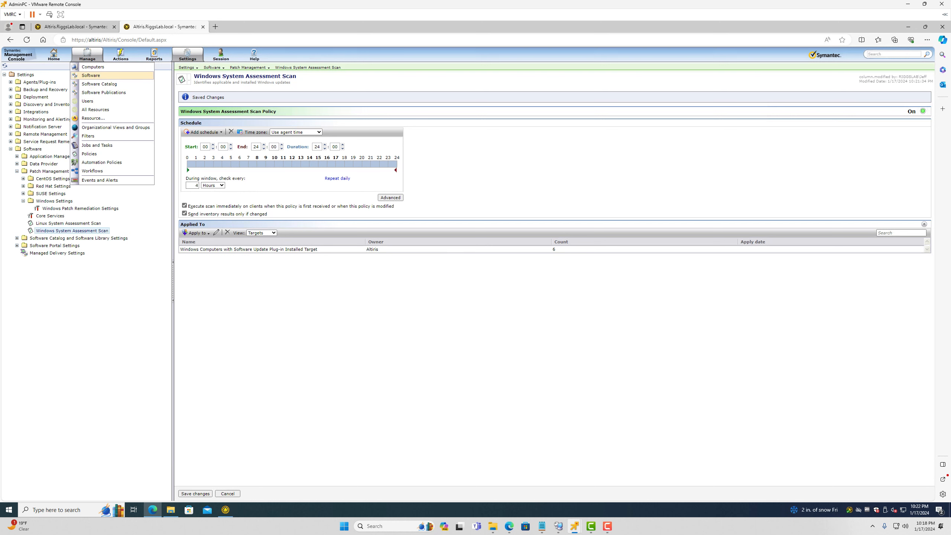
pyautogui.click(89, 154)
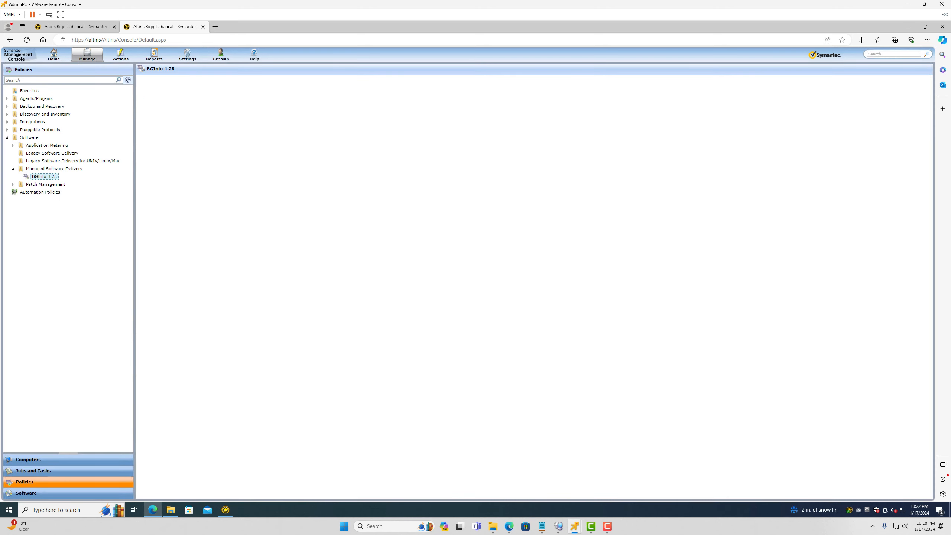
pyautogui.click(13, 185)
pyautogui.click(19, 192)
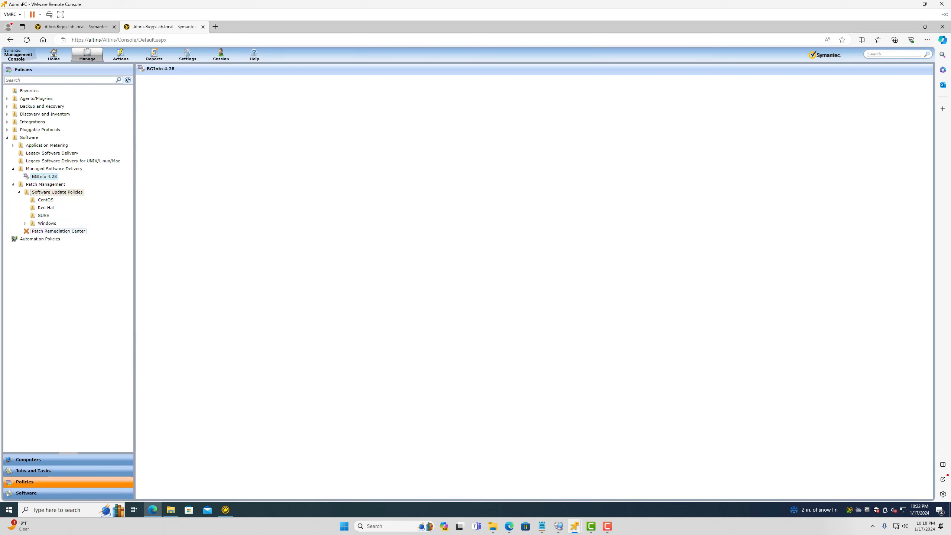
pyautogui.click(25, 223)
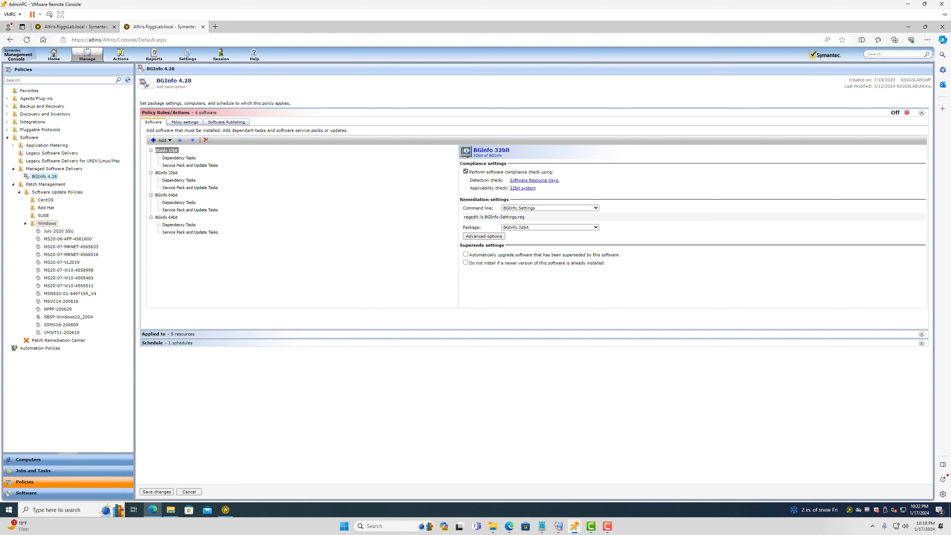
pyautogui.click(58, 341)
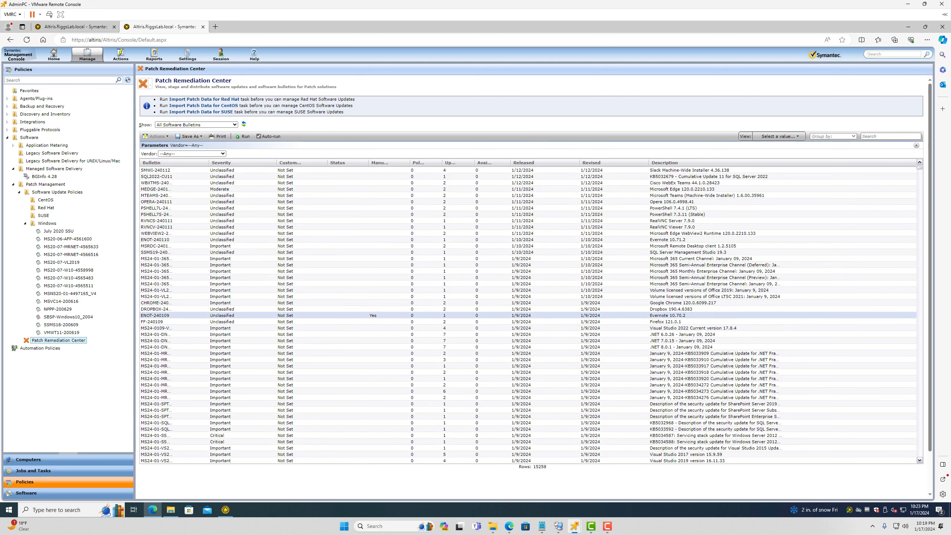
# Open Settings > All Settings and return to the Windows System Assessment Scan page
pyautogui.click(187, 55)
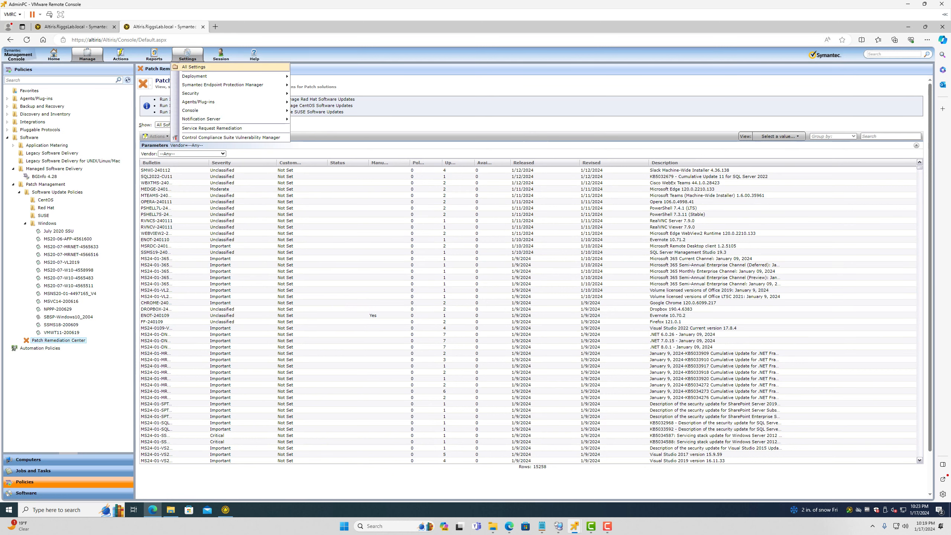
pyautogui.click(188, 66)
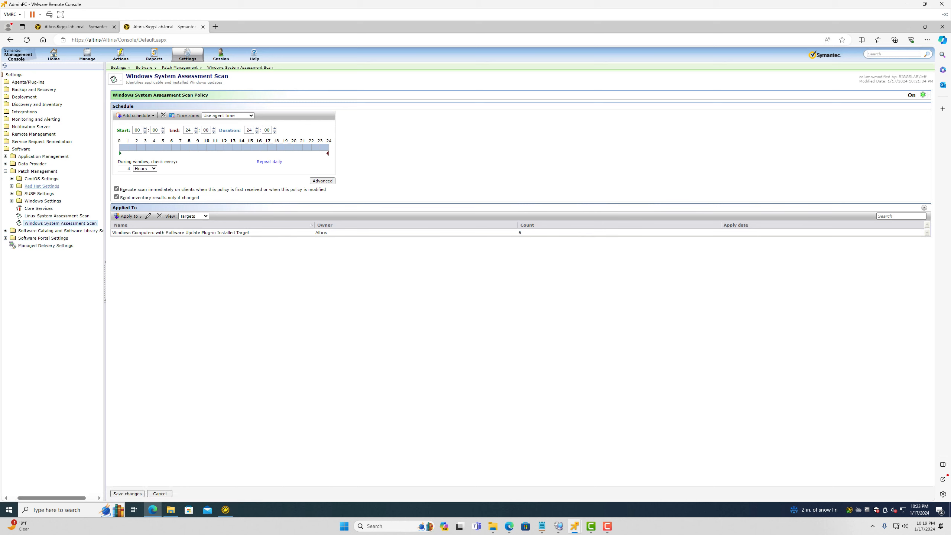
pyautogui.click(11, 202)
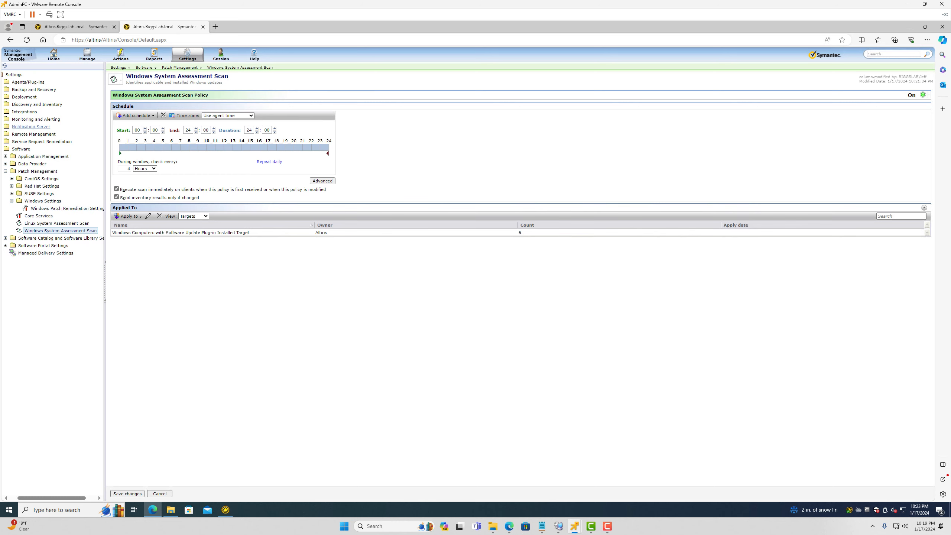
pyautogui.hotkey('alt', 'Left')
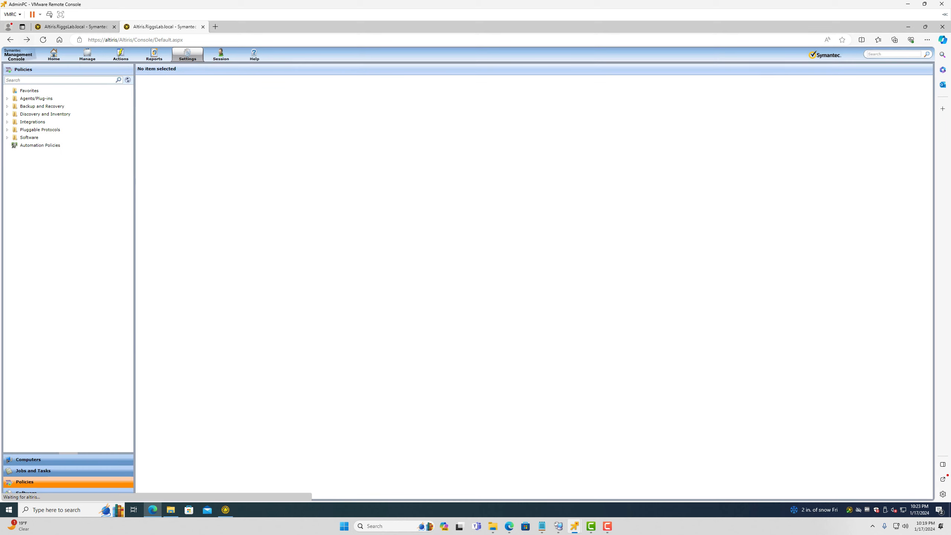
pyautogui.hotkey('alt', 'Right')
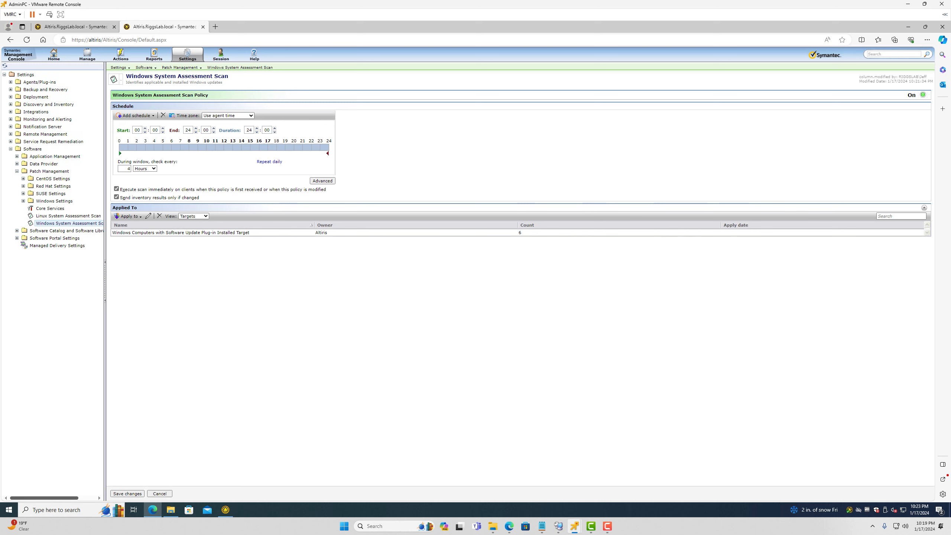
# Expand Agents/Plug-ins > Software > Patch Management > Windows and widen the tree pane
pyautogui.click(10, 82)
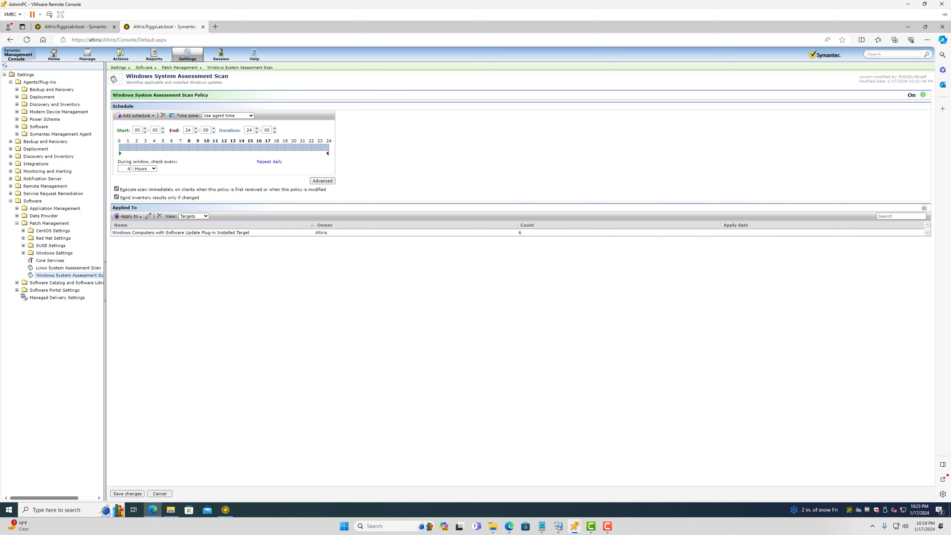
pyautogui.click(17, 127)
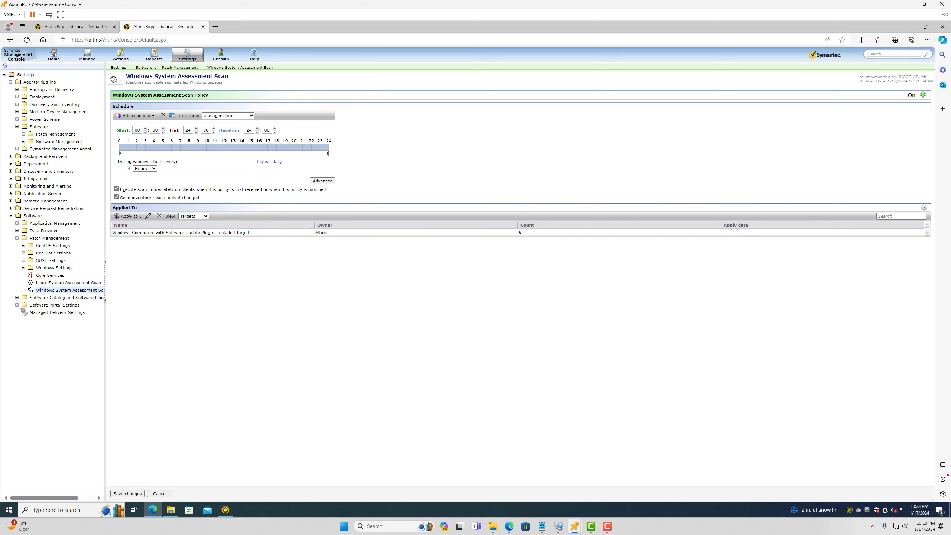
pyautogui.click(23, 134)
pyautogui.click(30, 148)
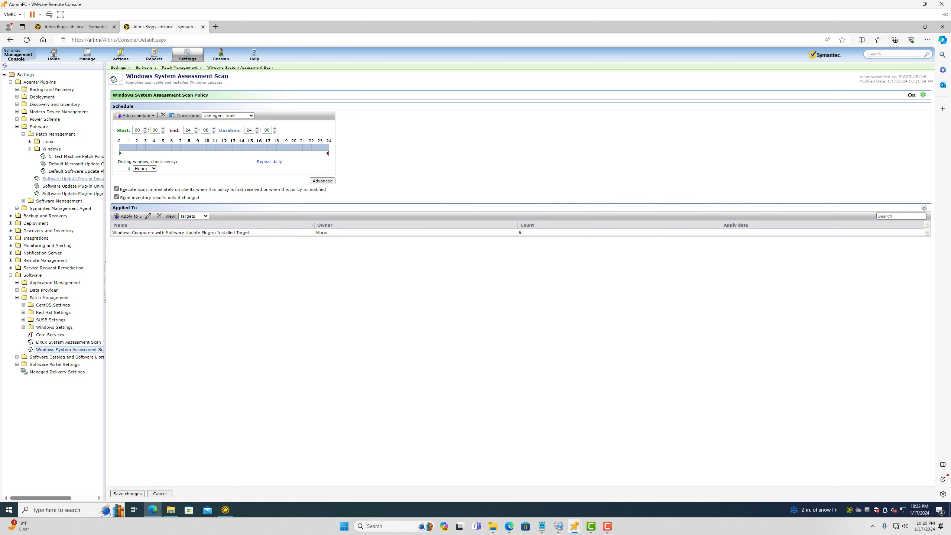
pyautogui.moveTo(105, 281); pyautogui.dragTo(220, 281)
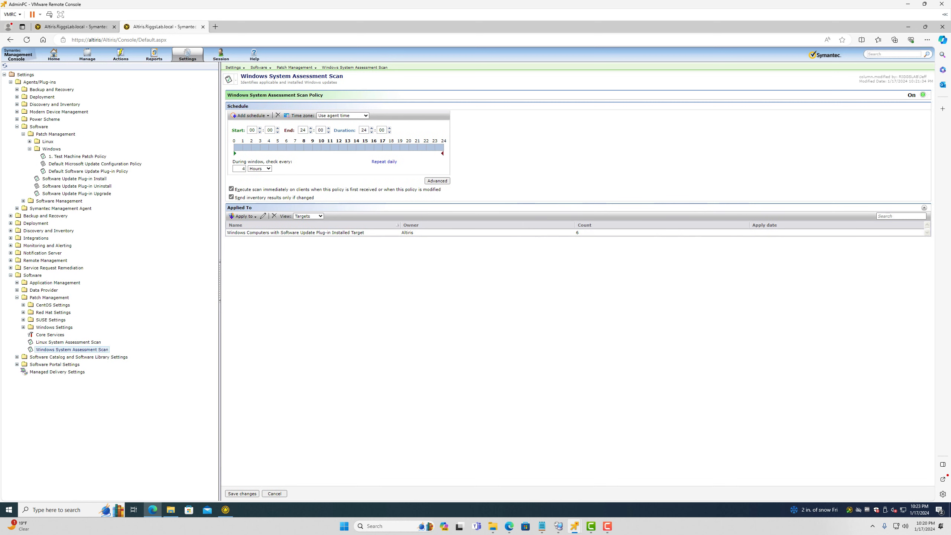
# Review the Default Software Update Plug-in Policy, then open 1. Test Machine Patch Policy
pyautogui.click(77, 156)
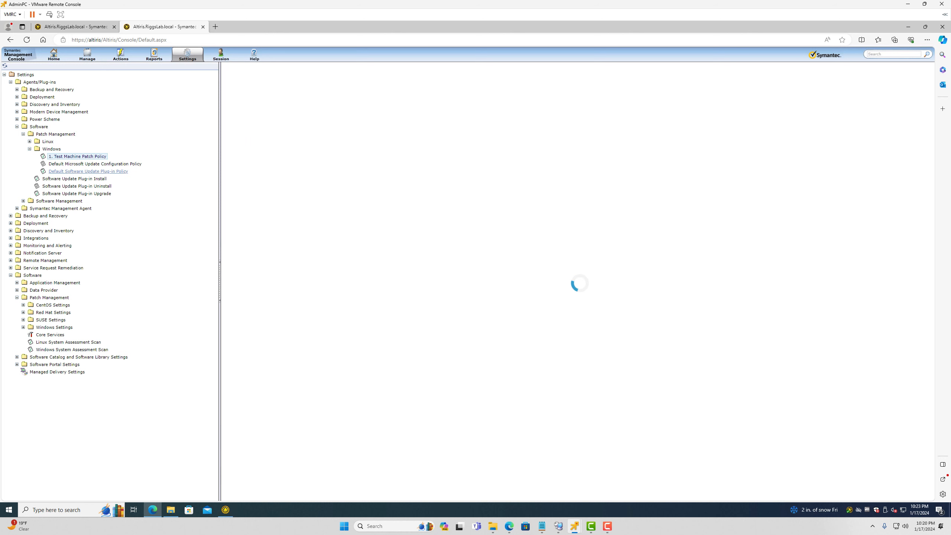
pyautogui.click(88, 171)
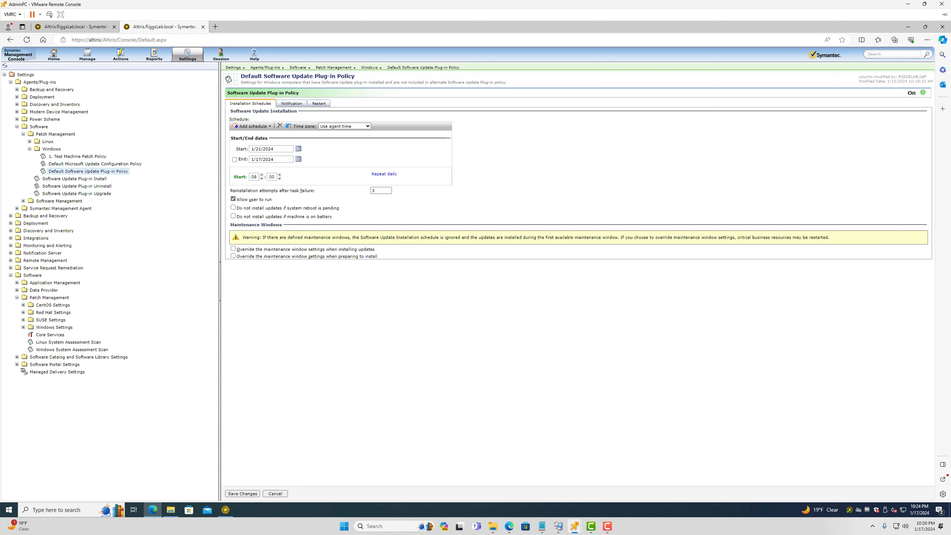
pyautogui.click(77, 157)
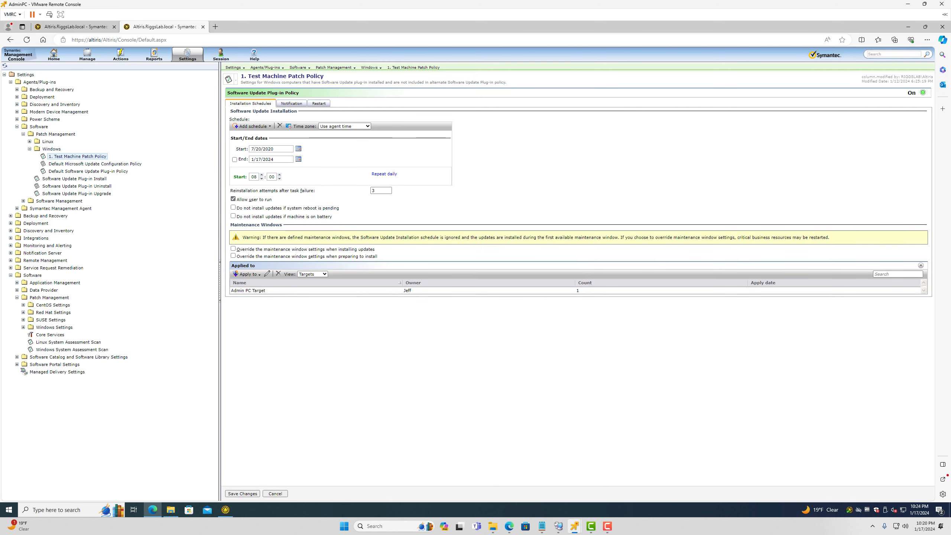
# Switch the Applied to view to Computers, then back to Targets
pyautogui.click(312, 274)
pyautogui.click(310, 287)
pyautogui.click(292, 273)
pyautogui.click(287, 281)
# Clone the Default Software Update Plug-in Policy as 'Server Software Update Plug-in Policy'
pyautogui.rightClick(74, 172)
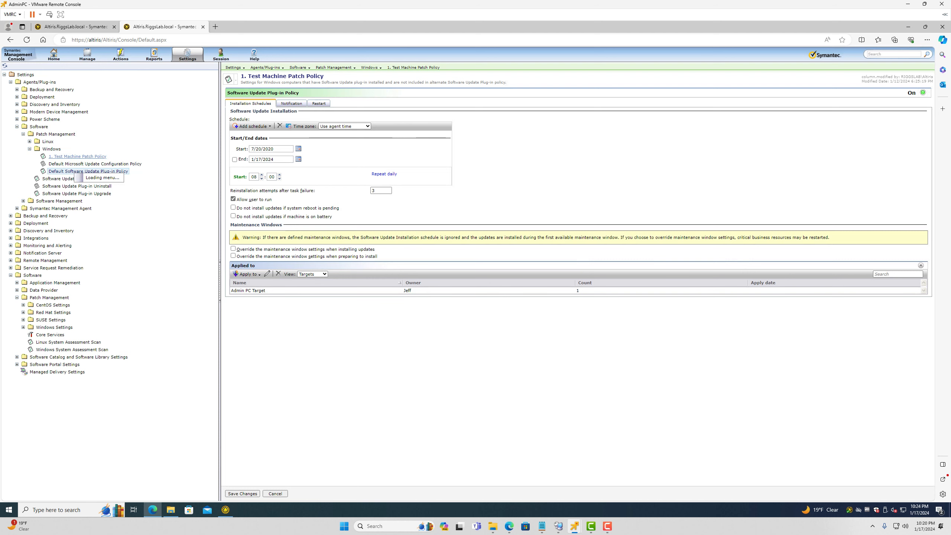
pyautogui.click(92, 205)
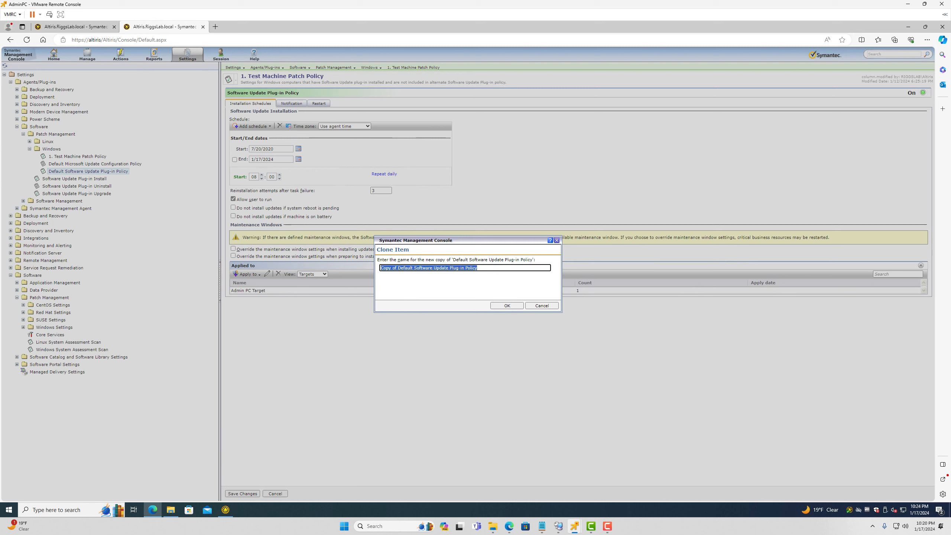
pyautogui.click(381, 268)
pyautogui.press('Delete')
pyautogui.press('Delete')
pyautogui.press('Delete')
pyautogui.press('Delete')
pyautogui.press('Delete')
pyautogui.press('Delete')
pyautogui.press('Delete')
pyautogui.press('Delete')
pyautogui.press('Delete')
pyautogui.press('Delete')
pyautogui.press('Delete')
pyautogui.press('Delete')
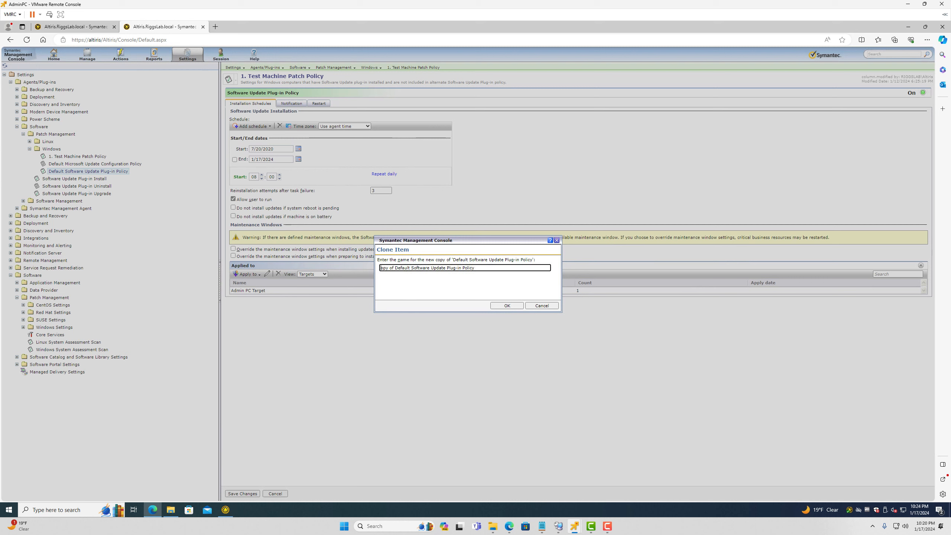
pyautogui.press('Delete')
pyautogui.press('Delete')
pyautogui.press('Delete')
pyautogui.write('Server')
pyautogui.press('Return')
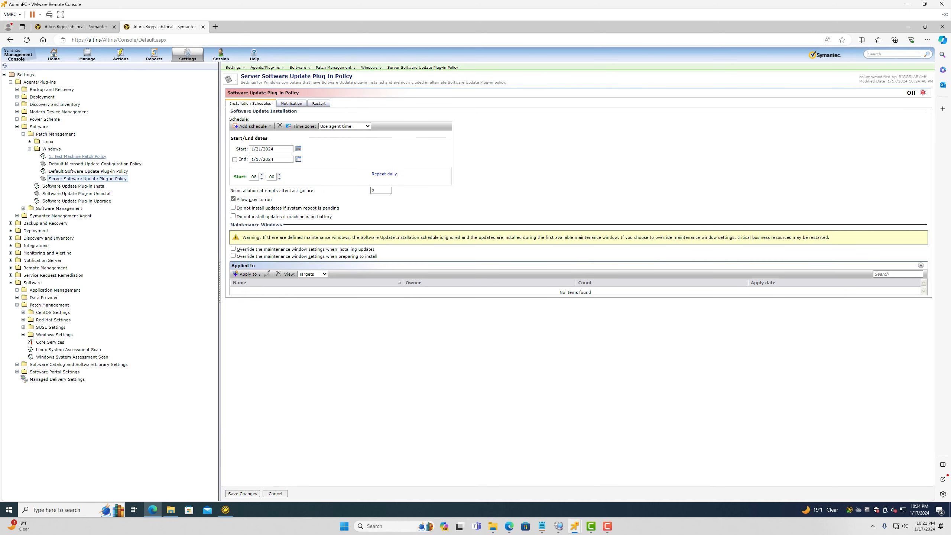
pyautogui.click(298, 149)
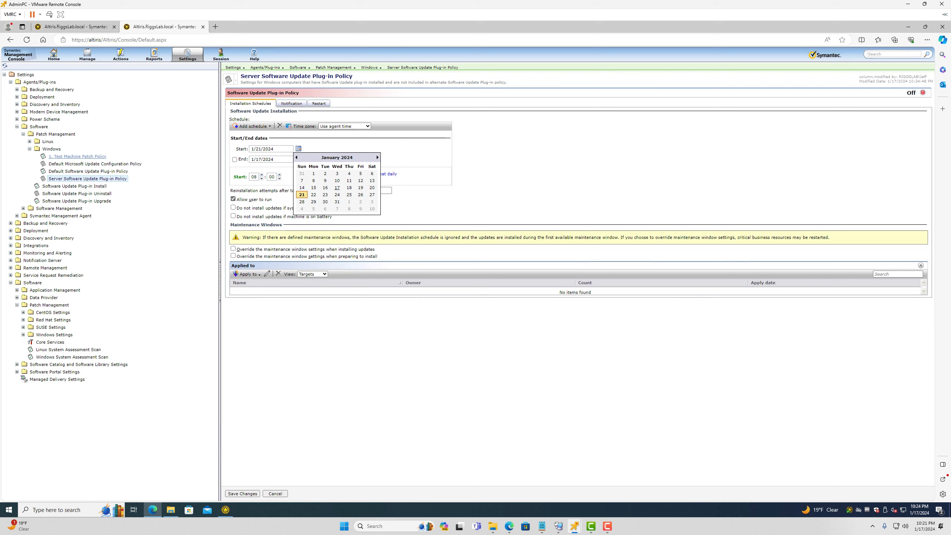
# Set the start date to January 19 and apply the policy to All Windows Servers Target
pyautogui.click(360, 187)
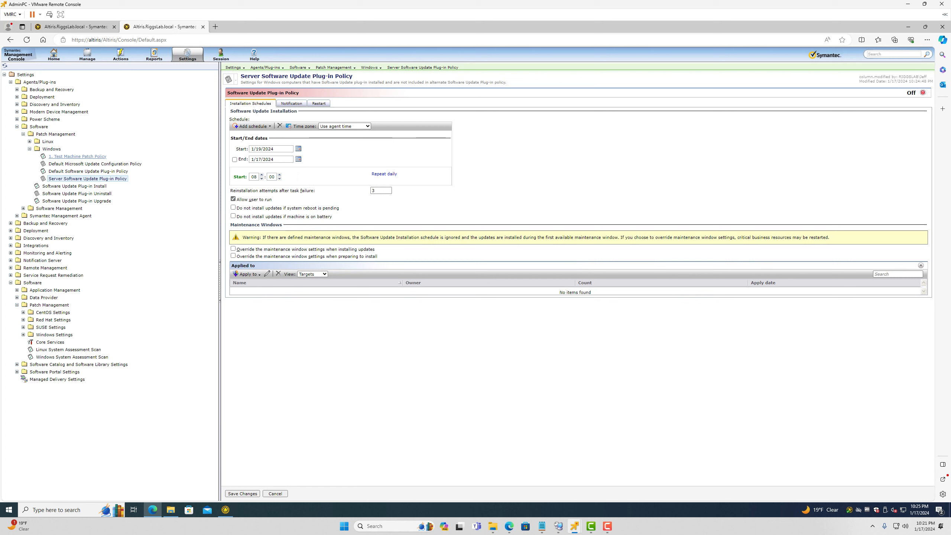
pyautogui.click(247, 274)
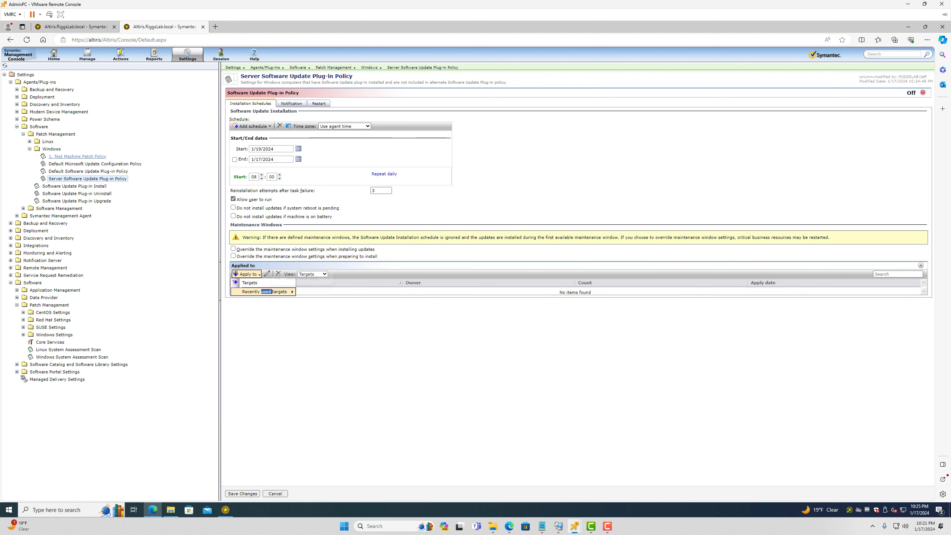
pyautogui.click(250, 282)
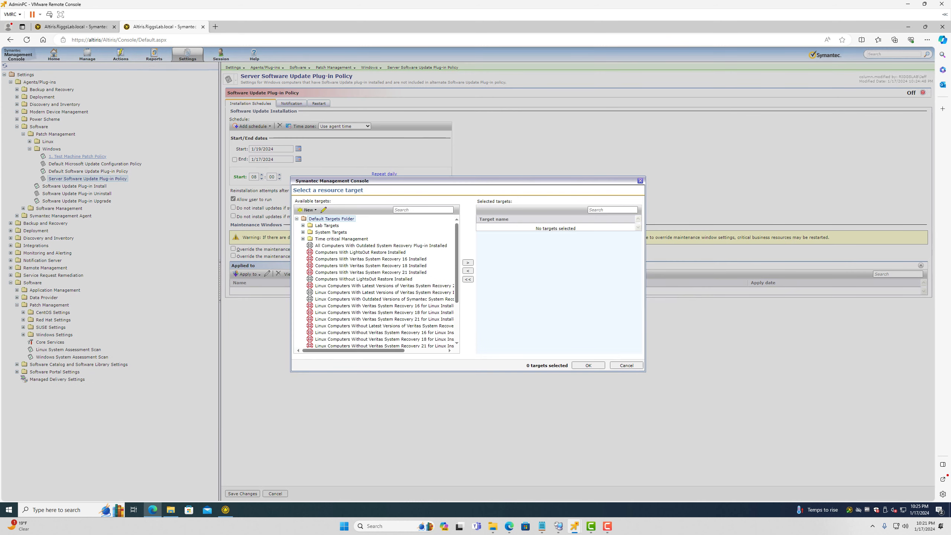
pyautogui.write('server')
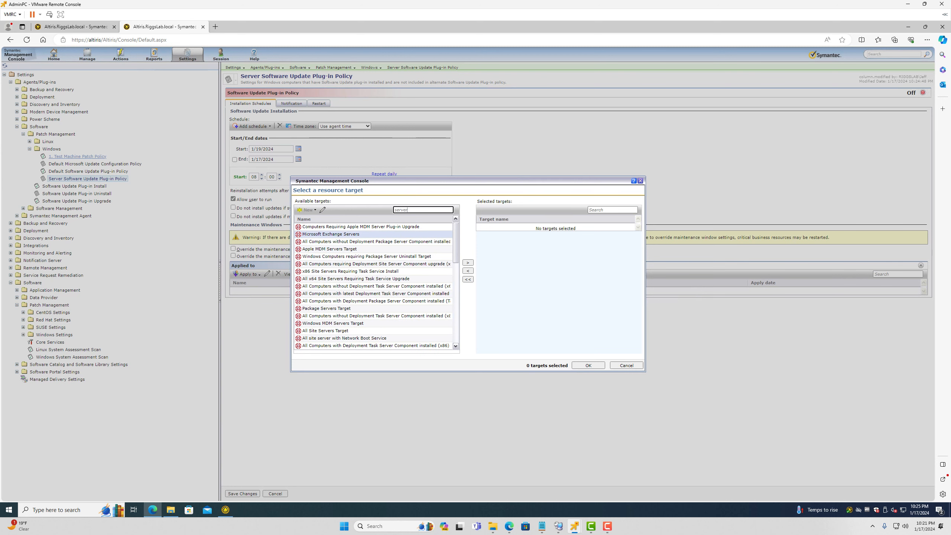
pyautogui.scroll(-5, 375, 328)
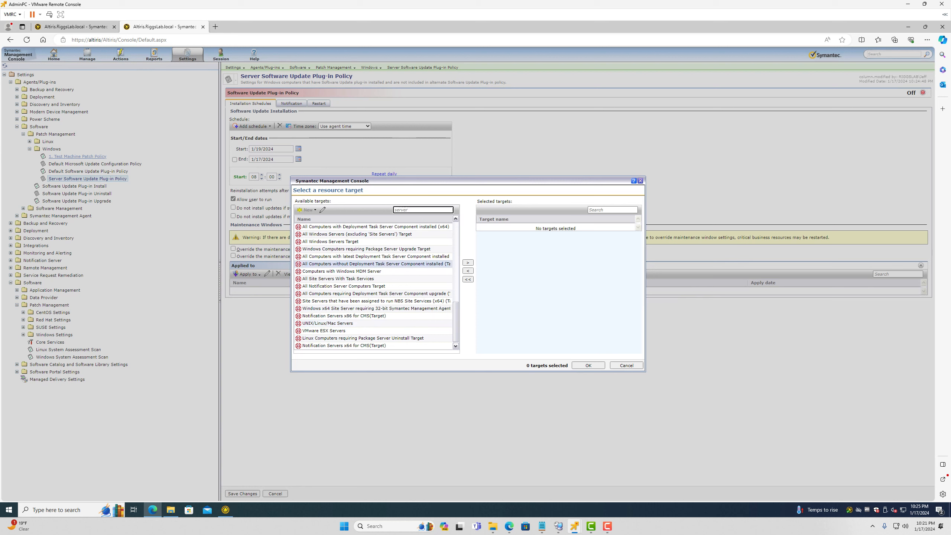
pyautogui.click(330, 241)
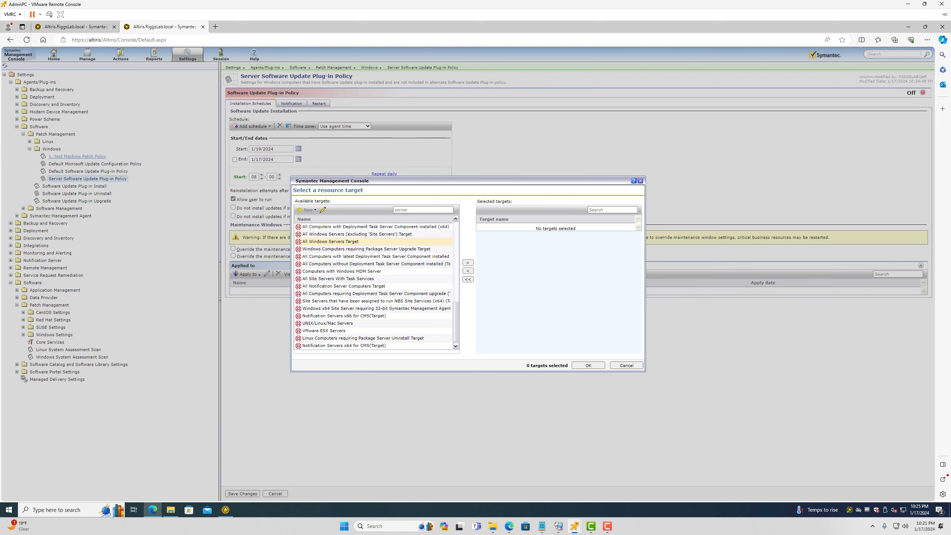
pyautogui.doubleClick(331, 241)
pyautogui.click(588, 366)
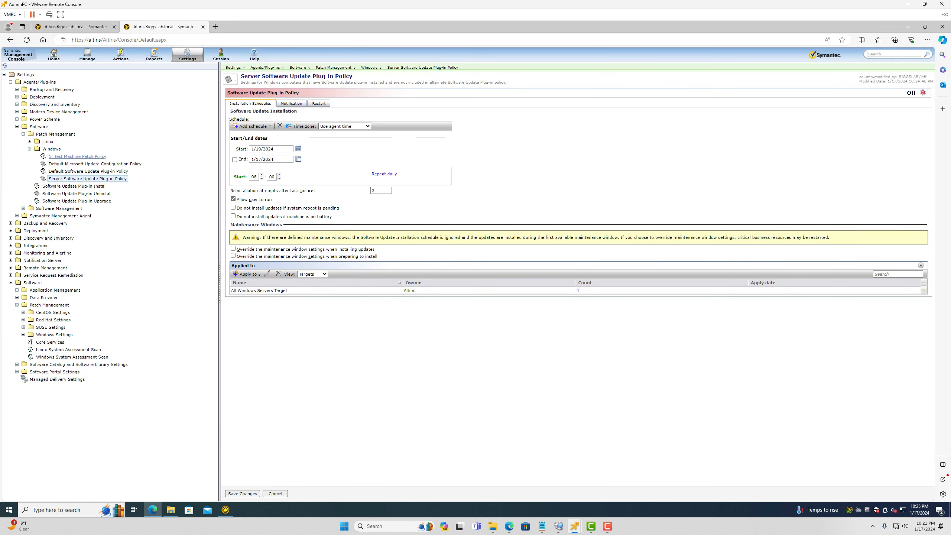
# Check the computers the target covers, then switch the policy status to On
pyautogui.click(313, 274)
pyautogui.click(312, 288)
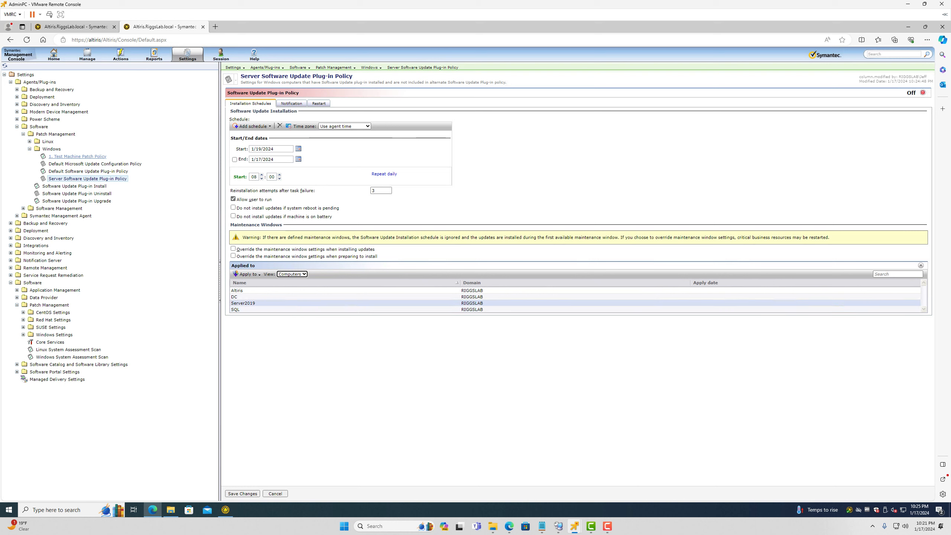
pyautogui.click(291, 274)
pyautogui.click(291, 281)
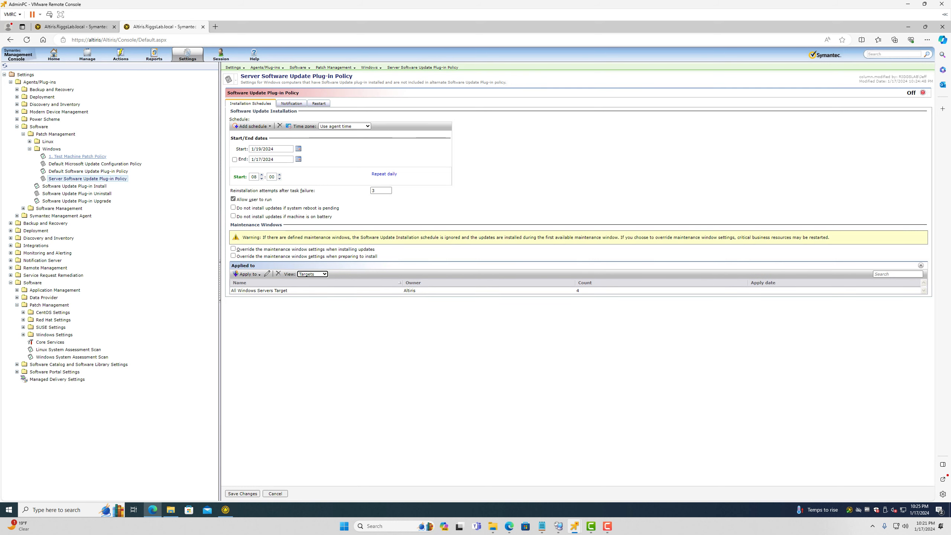
pyautogui.click(923, 92)
pyautogui.click(917, 101)
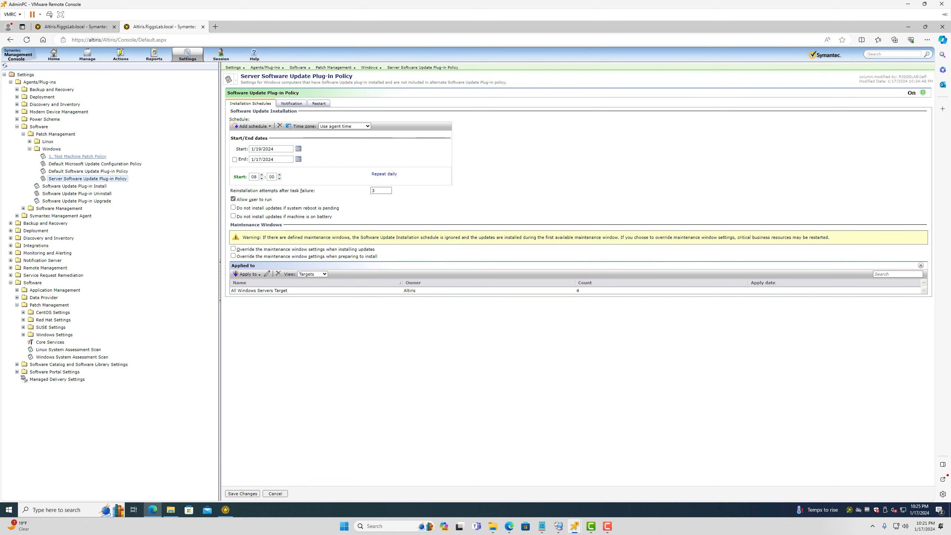
# Save the Server Software Update Plug-in Policy changes and reload its page
pyautogui.click(242, 493)
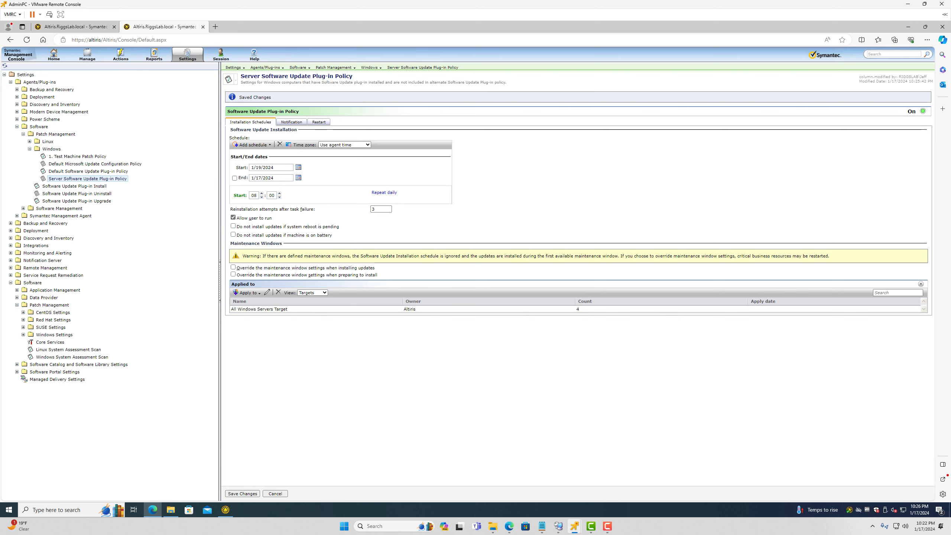
pyautogui.click(5, 66)
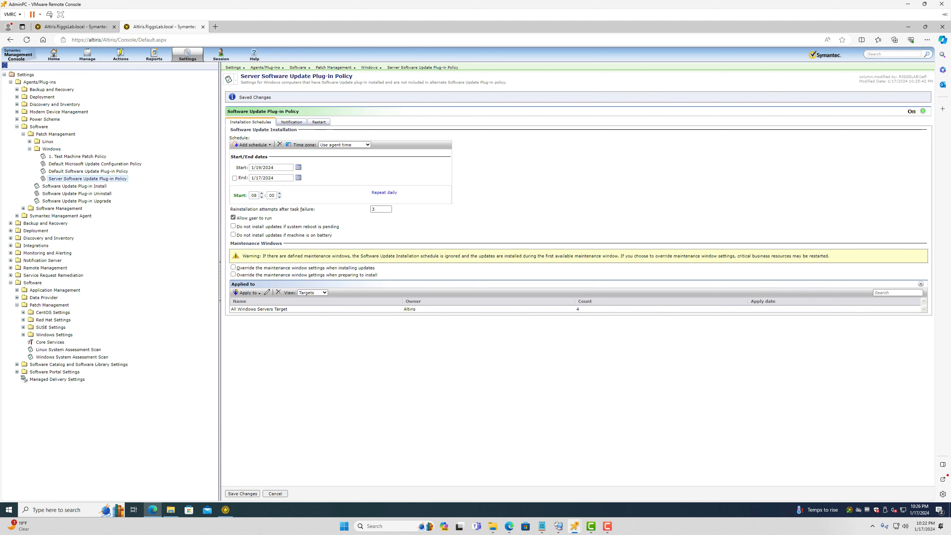
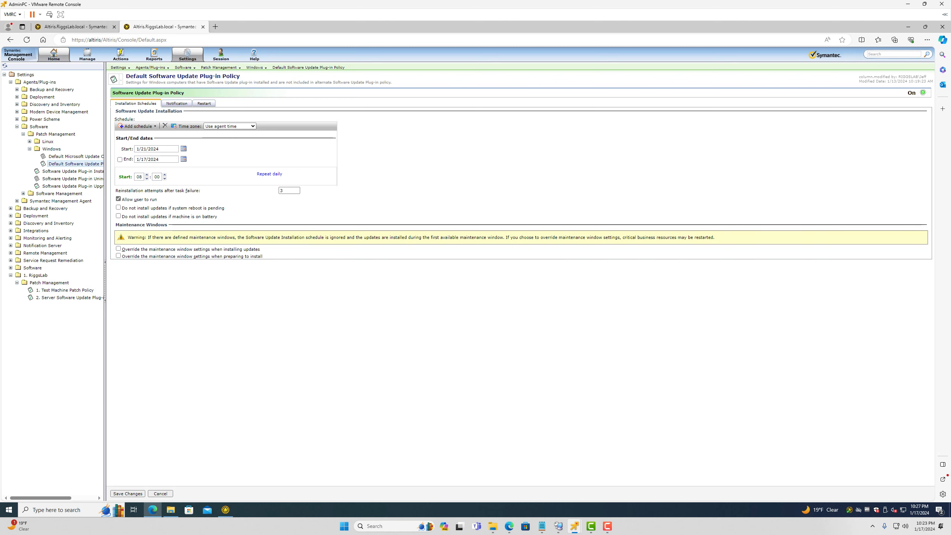
# Refresh the Settings tree and open 1. Test Machine Patch Policy under RiggsLab > Patch Management
pyautogui.click(5, 65)
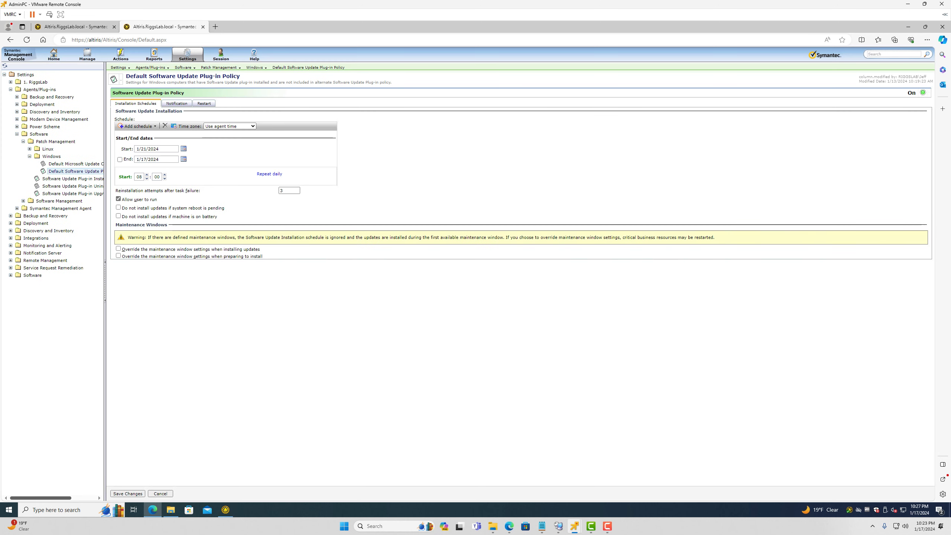
pyautogui.click(11, 82)
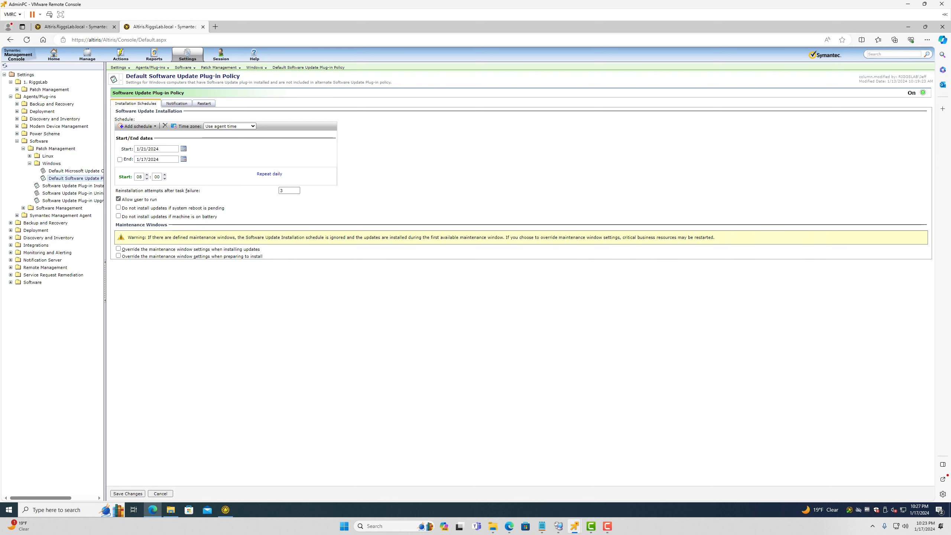
pyautogui.click(17, 89)
pyautogui.click(64, 97)
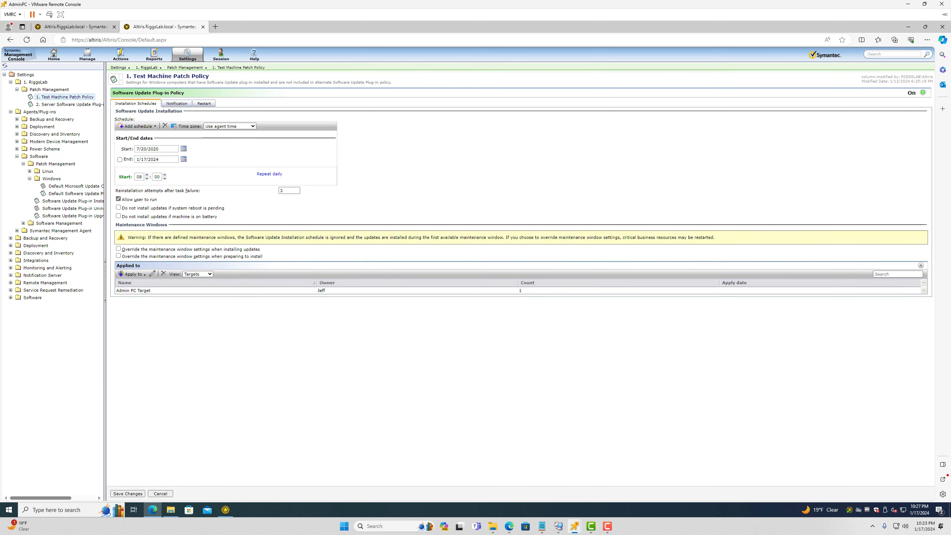
# Change the start date's year from 2020 to 2024
pyautogui.click(183, 148)
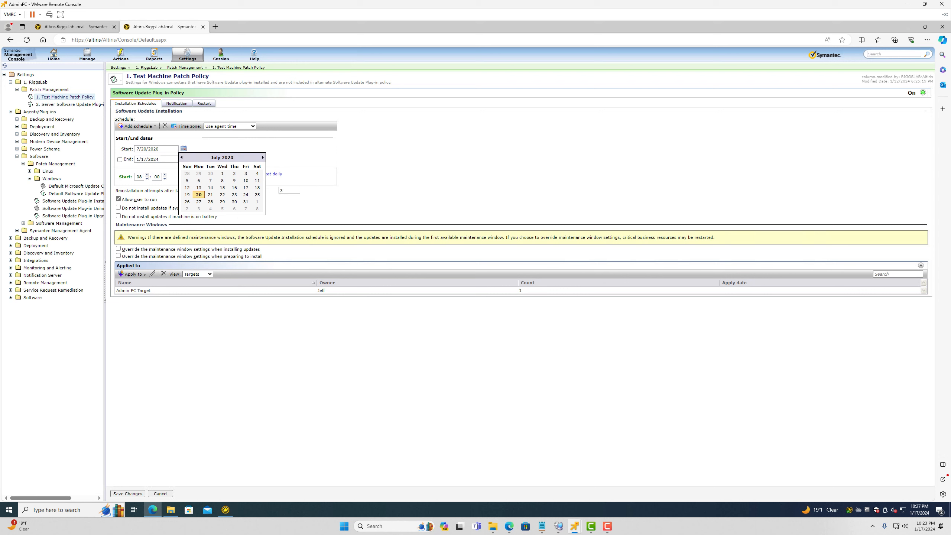
pyautogui.click(263, 158)
pyautogui.doubleClick(154, 149)
pyautogui.write('2024')
# Pick January 18, 2024 as the start date and save the policy
pyautogui.click(184, 148)
pyautogui.click(182, 157)
pyautogui.click(182, 158)
pyautogui.click(182, 158)
pyautogui.click(181, 158)
pyautogui.click(182, 158)
pyautogui.click(181, 157)
pyautogui.click(234, 187)
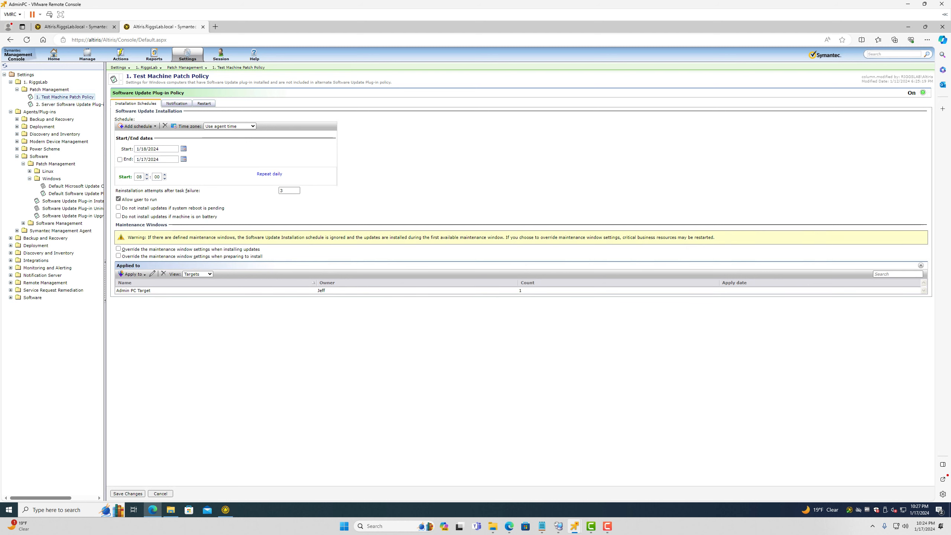
pyautogui.click(127, 494)
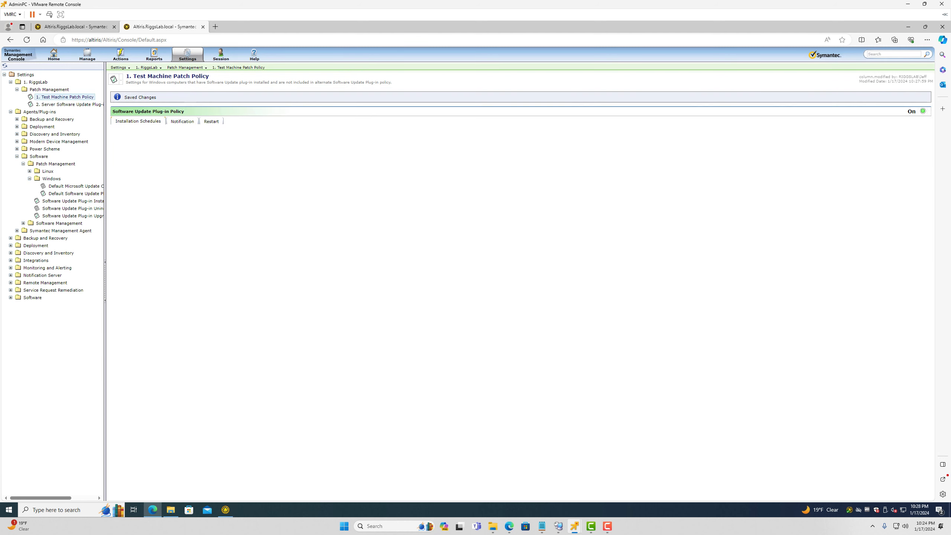
# Review the Server and Default Software Update Plug-in policies, including the default restart options
pyautogui.click(54, 104)
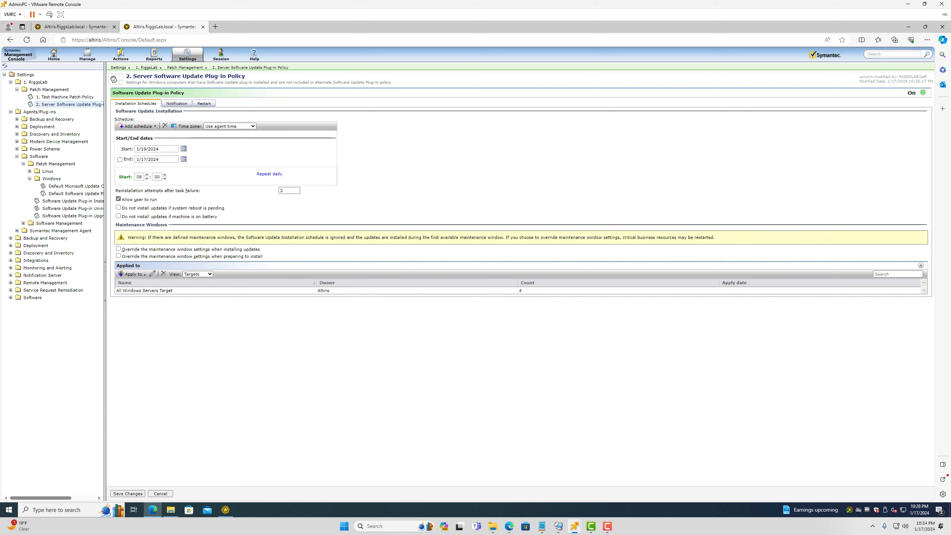
pyautogui.click(76, 194)
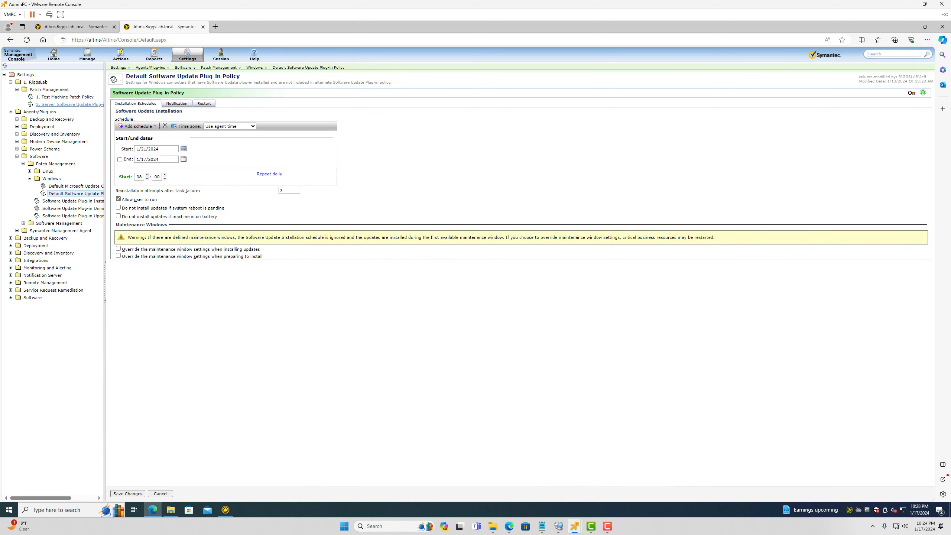
pyautogui.click(204, 103)
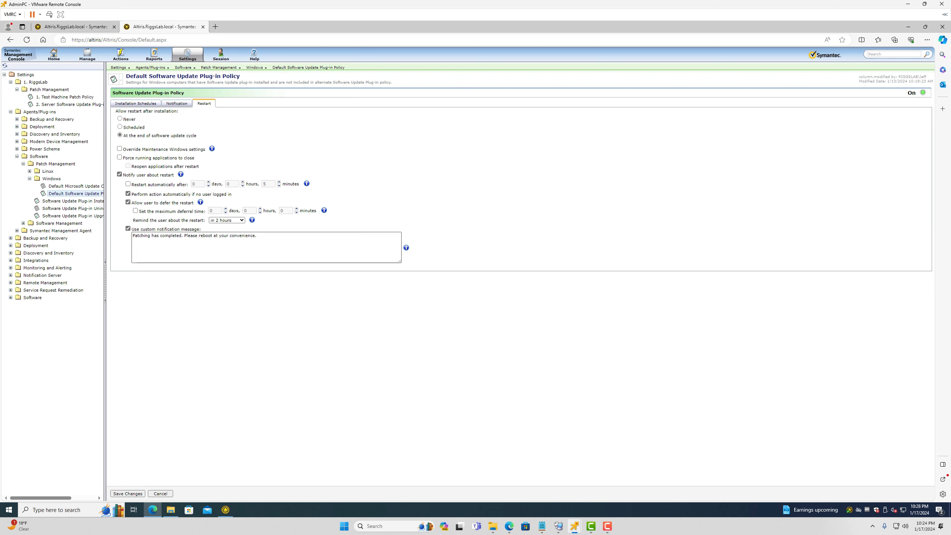
# Recheck the Test Machine and Server policies, then bring up the Windows 11 VM's restart prompt
pyautogui.click(64, 97)
pyautogui.click(70, 104)
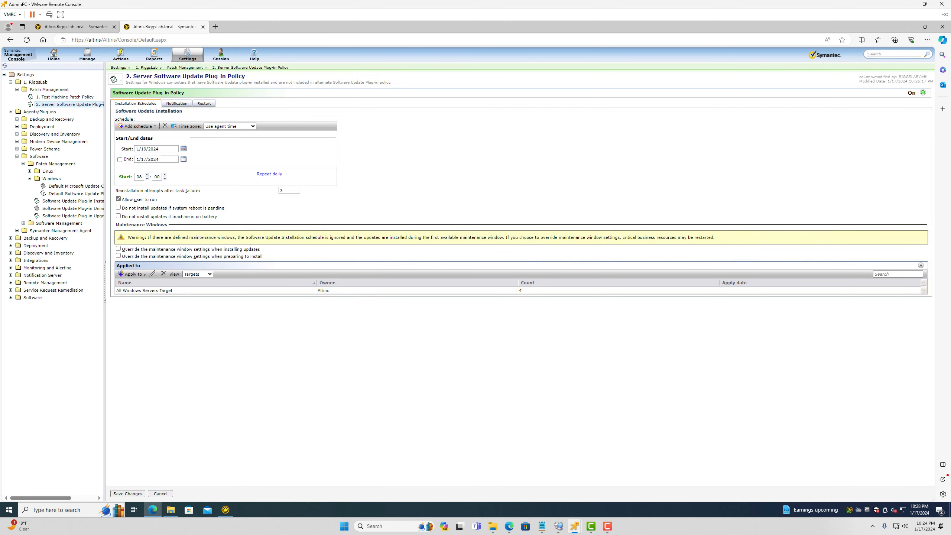
pyautogui.moveTo(574, 526)
pyautogui.click(581, 476)
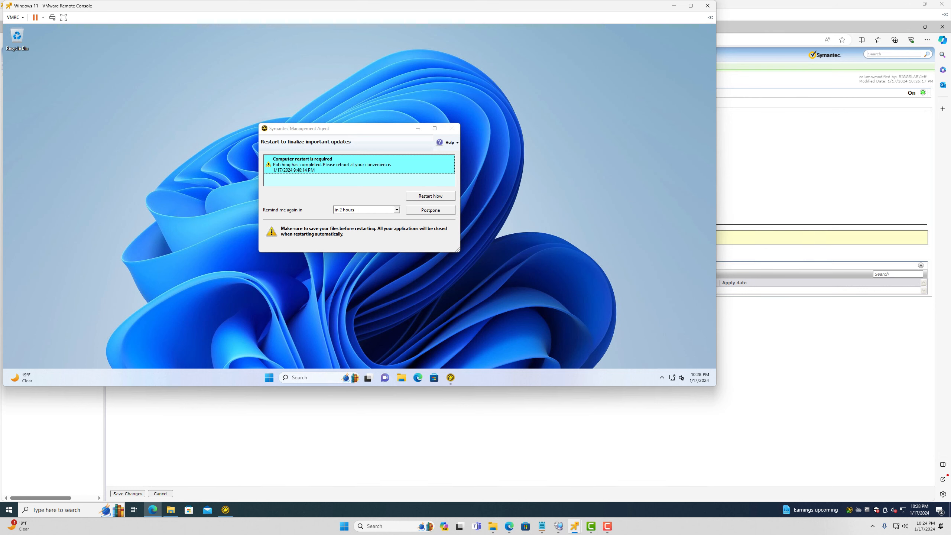
# Open the Symantec Management Agent from the tray and enlarge it beside the moved restart prompt
pyautogui.click(661, 377)
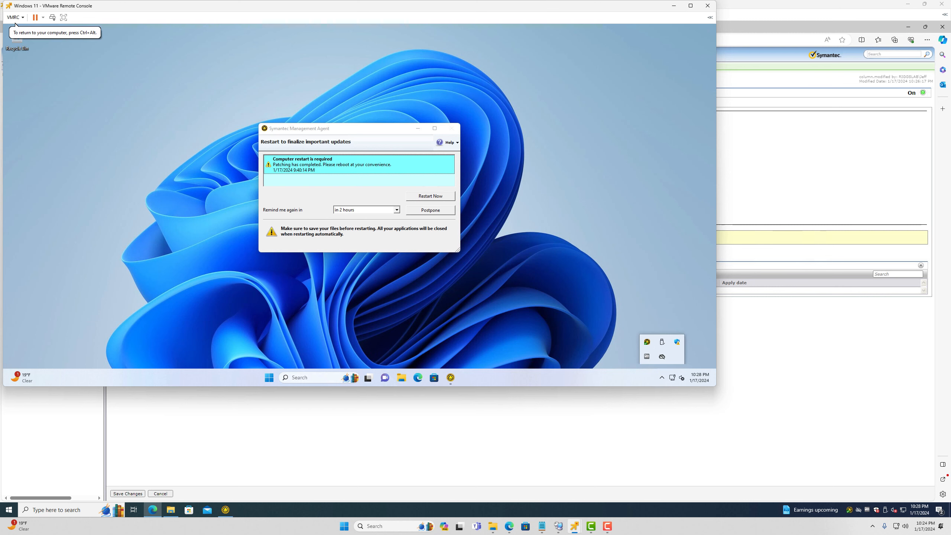
pyautogui.doubleClick(647, 342)
pyautogui.moveTo(374, 130); pyautogui.dragTo(141, 239)
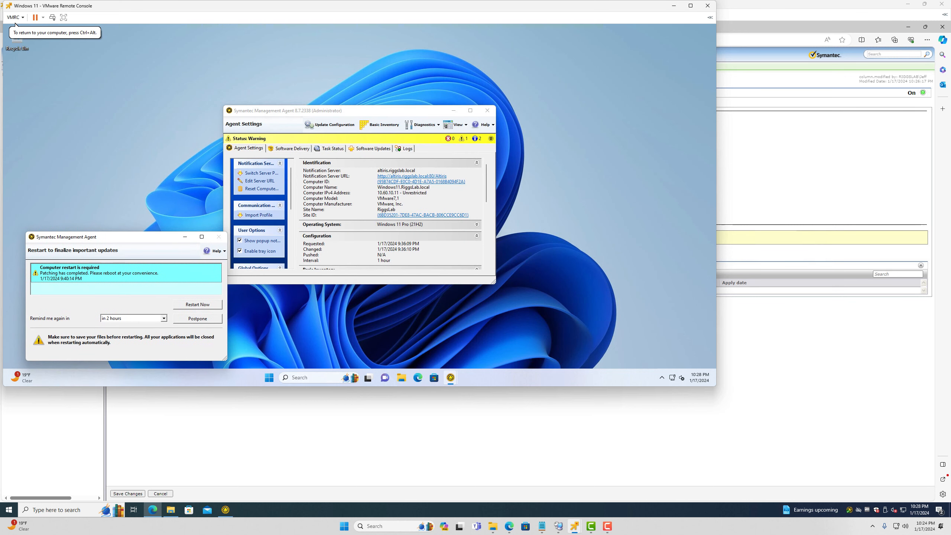
pyautogui.moveTo(357, 106); pyautogui.dragTo(358, 28)
pyautogui.doubleClick(358, 27)
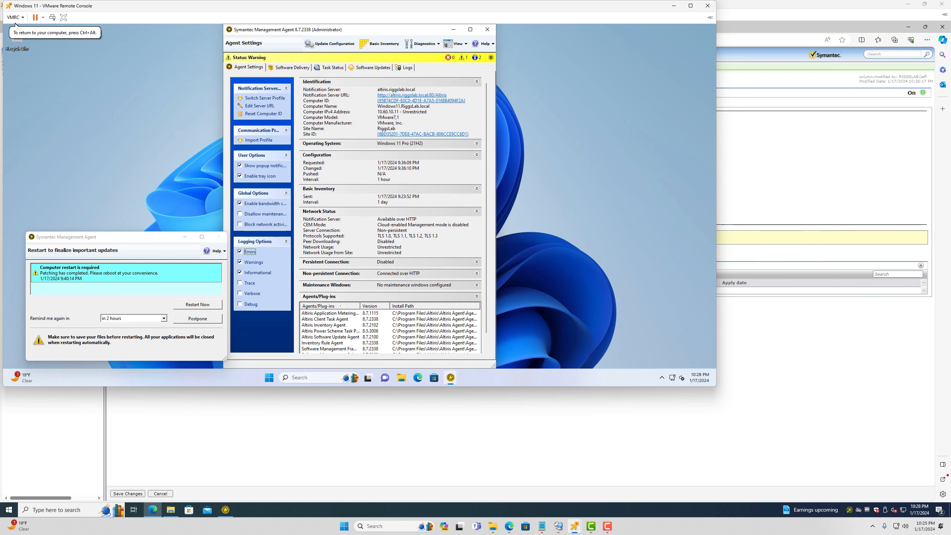
pyautogui.moveTo(496, 281); pyautogui.dragTo(693, 276)
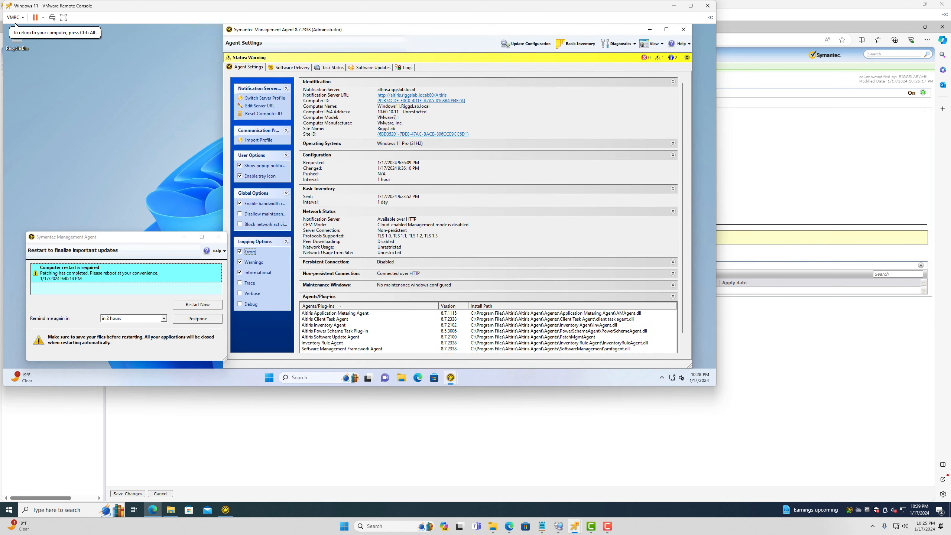
# Check the Software Updates list, including scheduled VMware-tools, then return to the admin PC
pyautogui.click(373, 68)
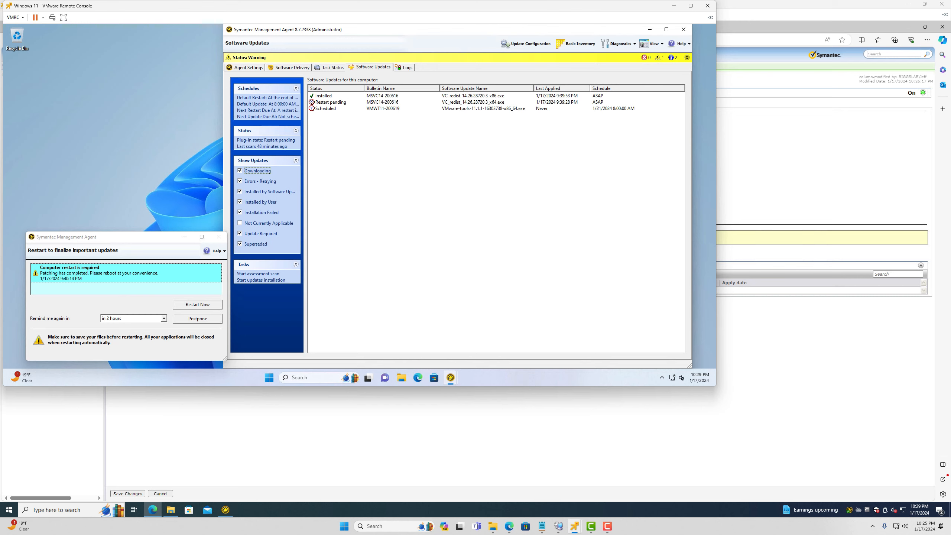
pyautogui.click(483, 108)
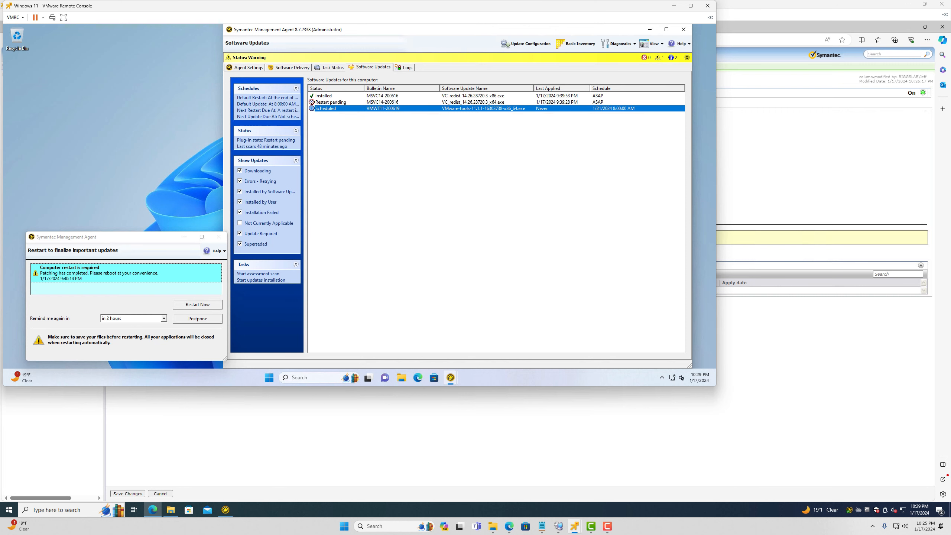
pyautogui.click(319, 431)
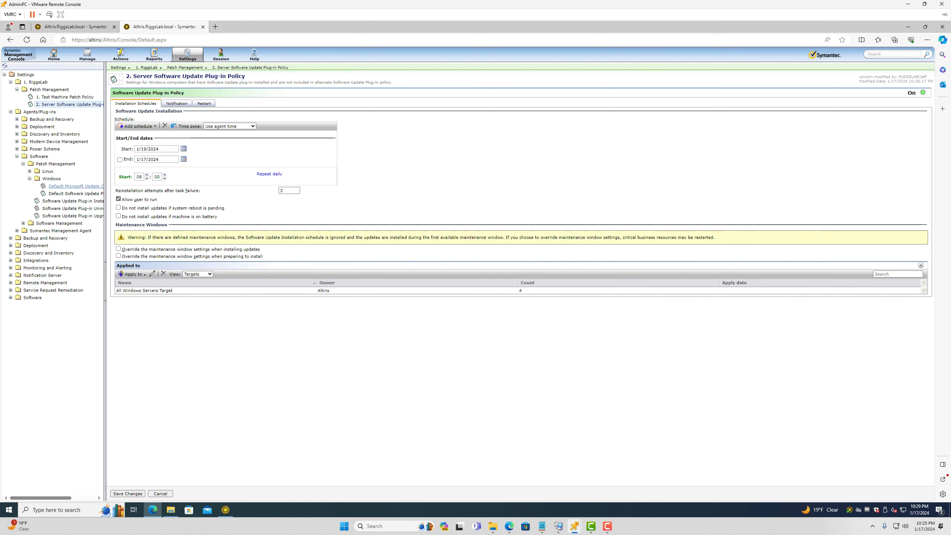
# Give the Default Software Update Plug-in Policy a January 16 start date, save, and return to Import Patch Data
pyautogui.click(75, 193)
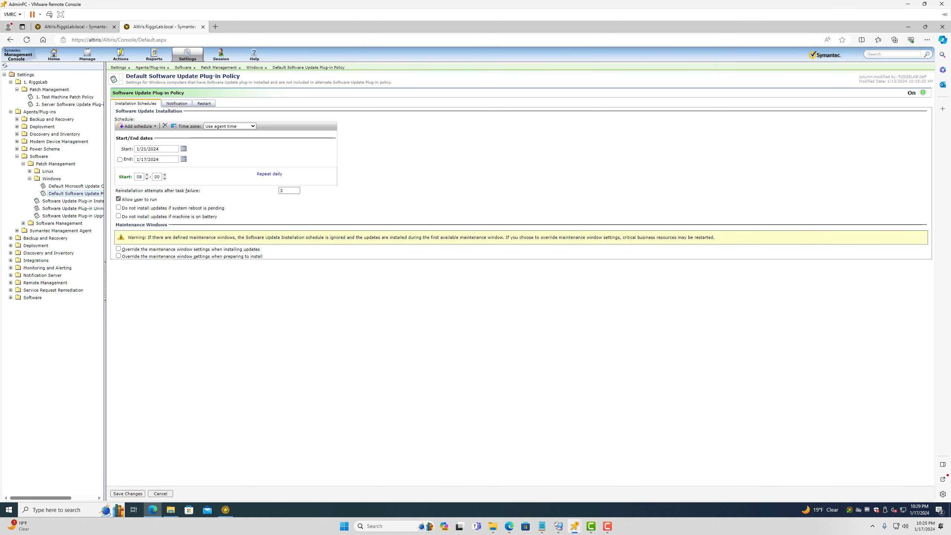
pyautogui.click(183, 148)
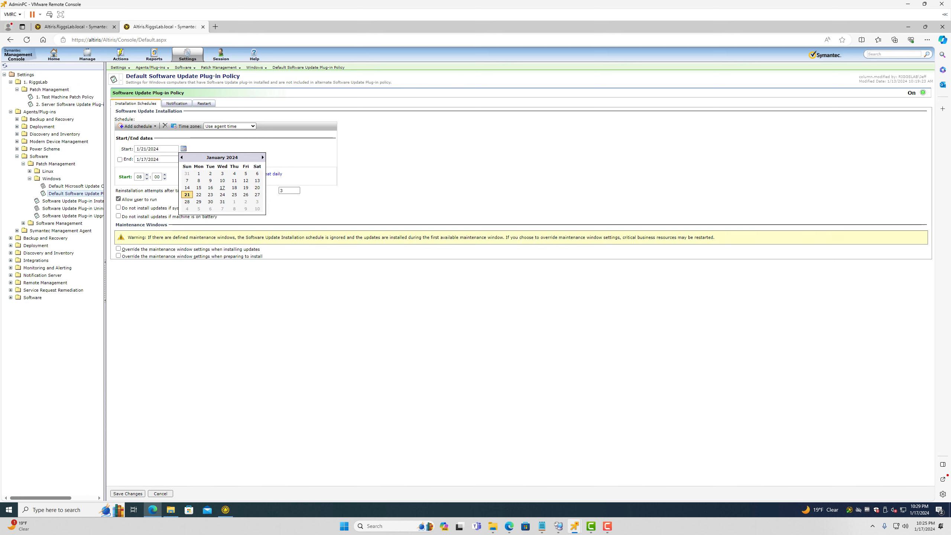
pyautogui.click(210, 187)
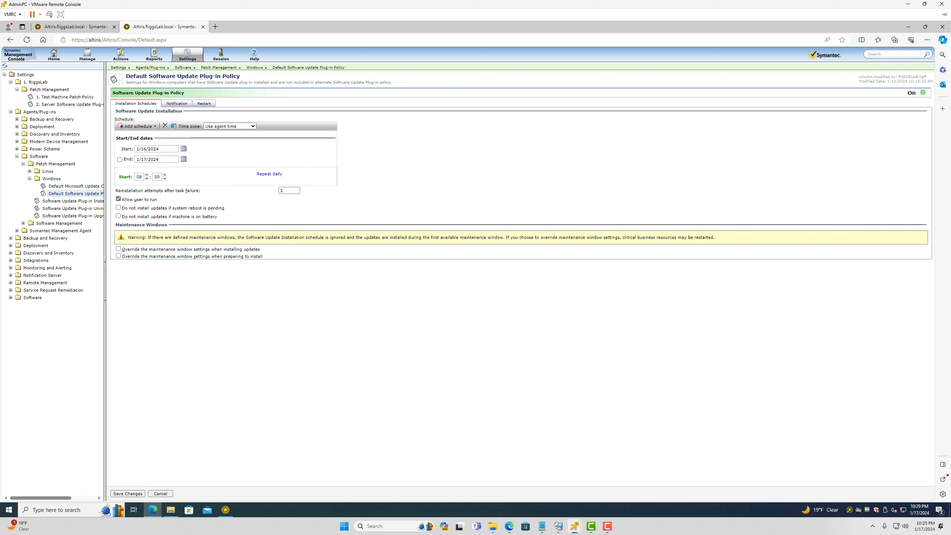
pyautogui.click(128, 494)
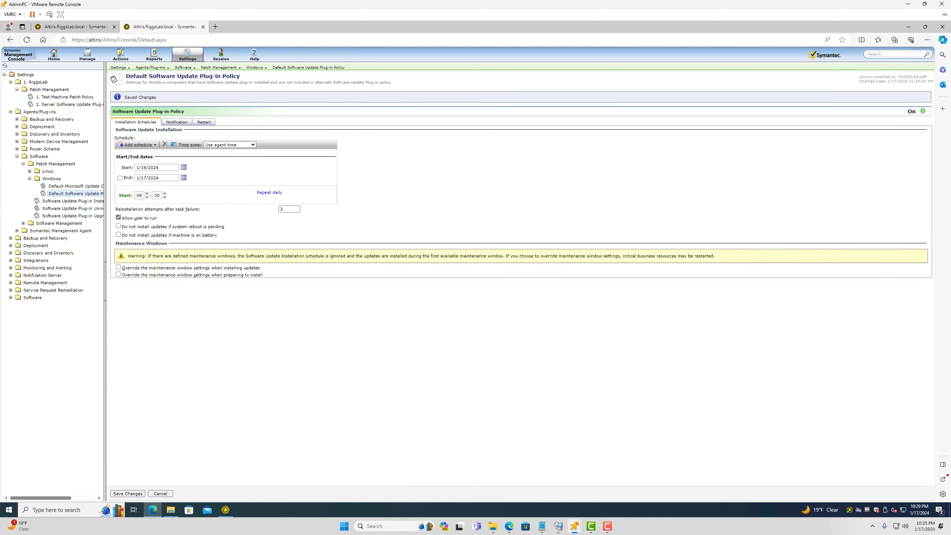
pyautogui.click(76, 27)
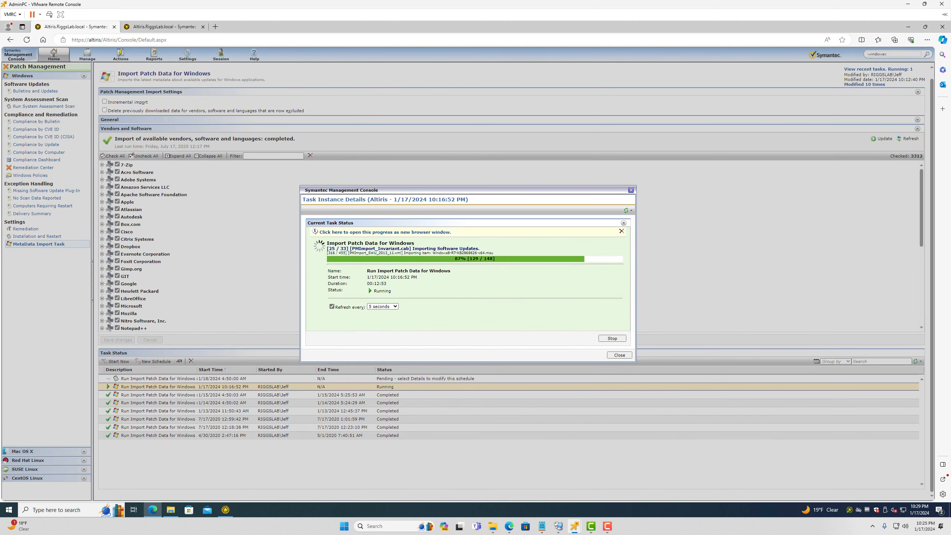
# On the Windows 11 VM, update the agent configuration, confirm VMware-tools rescheduled, and restart now
pyautogui.hotkey('alt', 'Tab')
pyautogui.hotkey('alt', 'Tab')
pyautogui.hotkey('alt', 'shift', 'Tab')
pyautogui.hotkey('alt', 'Tab')
pyautogui.moveTo(574, 526)
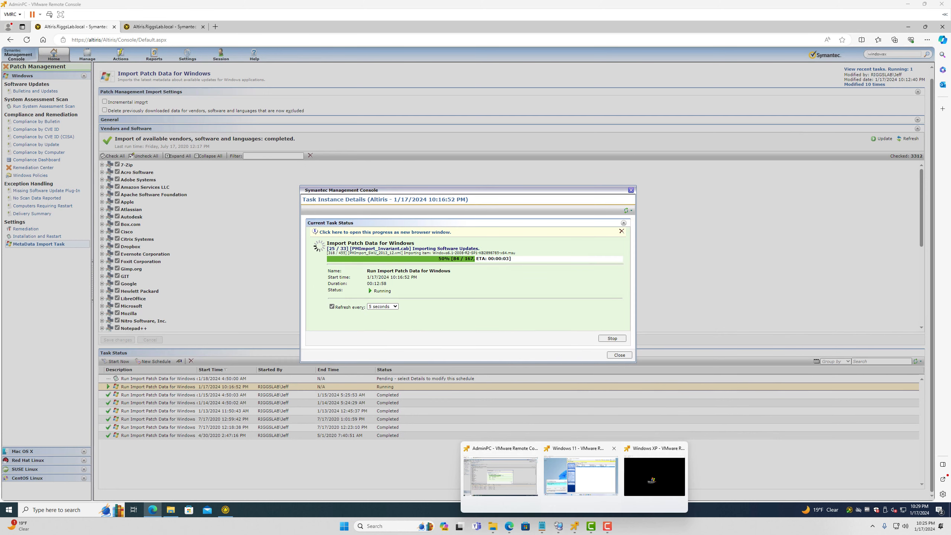
pyautogui.click(577, 479)
pyautogui.click(526, 44)
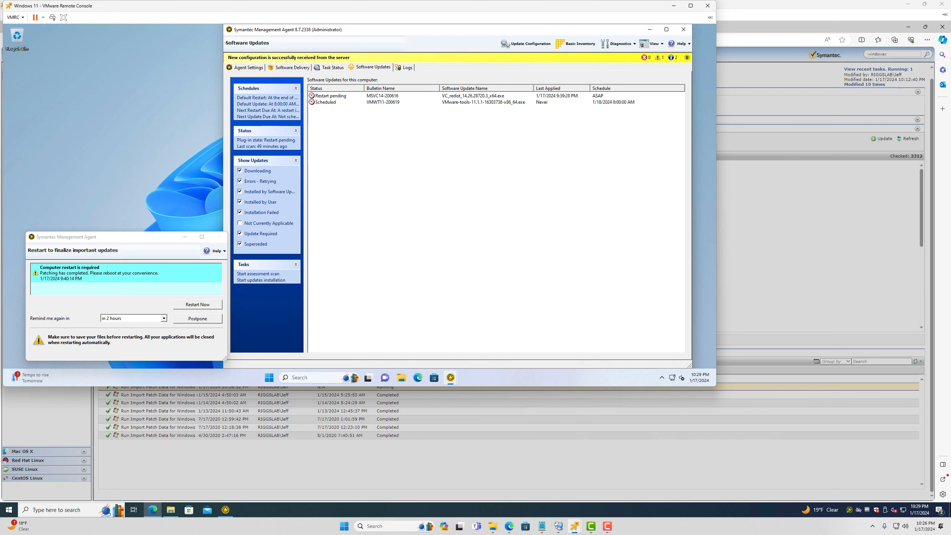
pyautogui.click(483, 102)
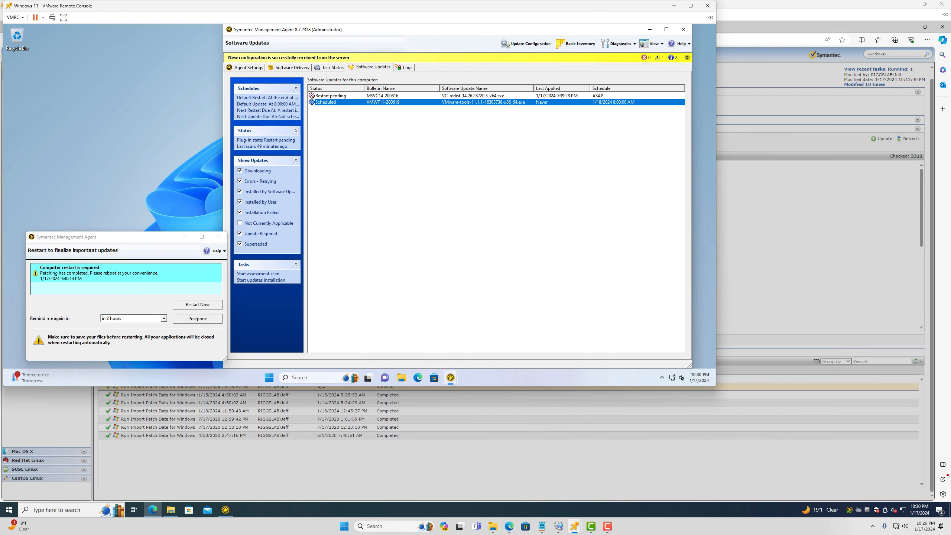
pyautogui.click(198, 304)
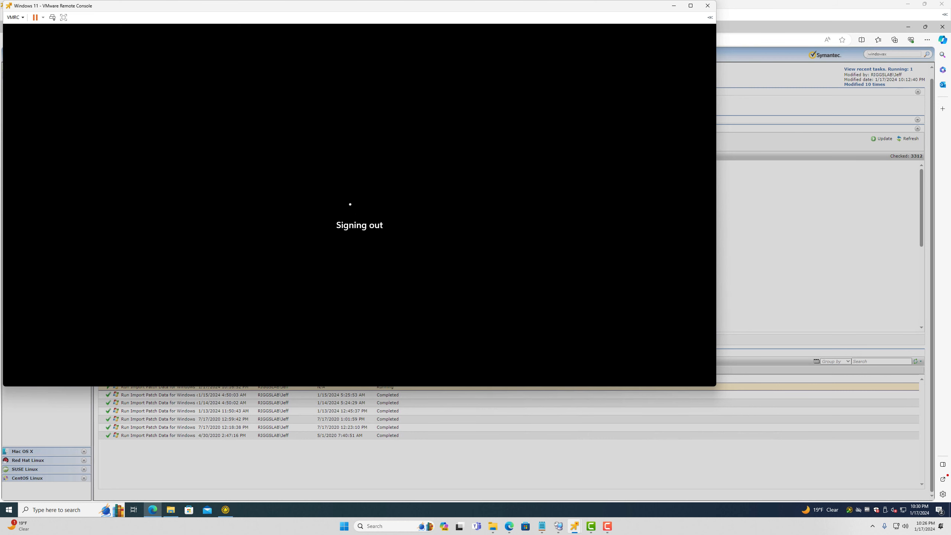
pyautogui.click(674, 5)
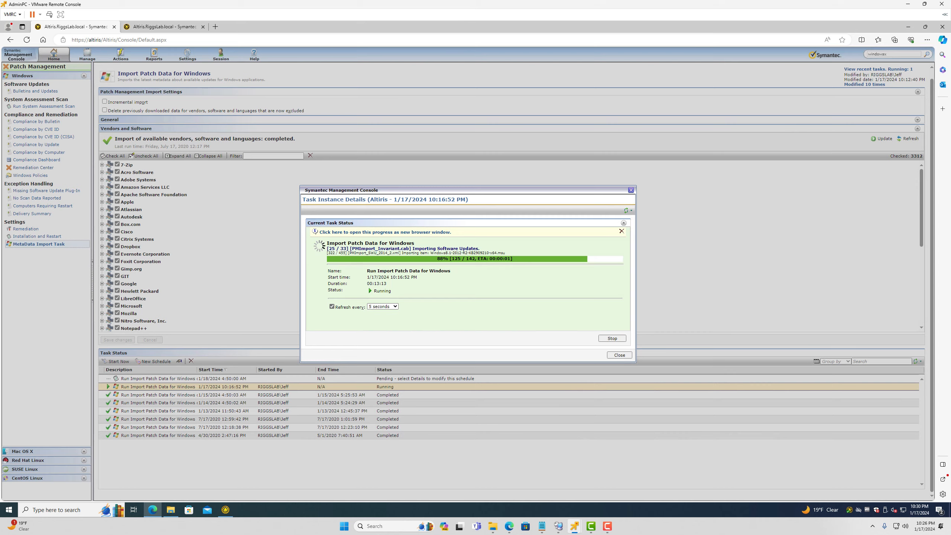
# Go to Policies > Software Update Policies > Windows and open VMWT11-200619
pyautogui.click(165, 27)
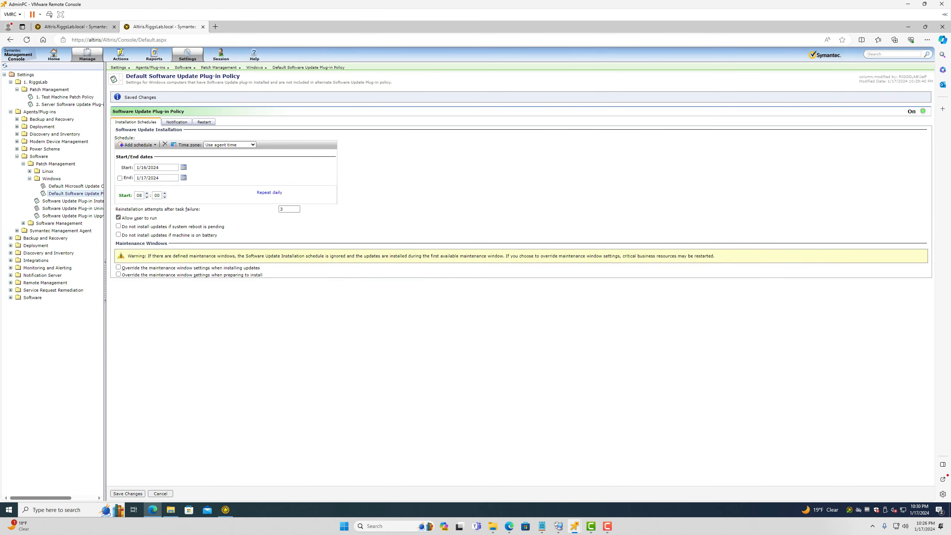
pyautogui.click(88, 55)
pyautogui.click(90, 154)
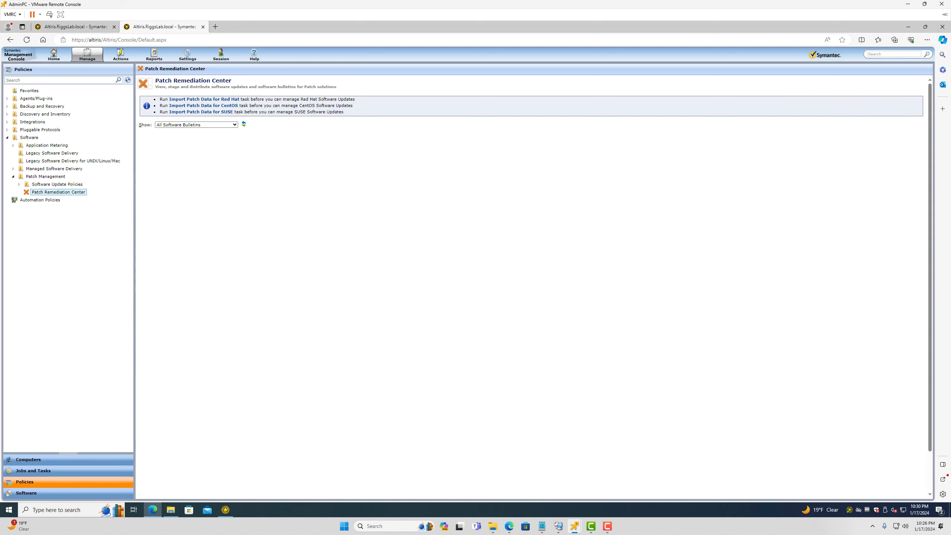
pyautogui.click(19, 184)
pyautogui.click(25, 216)
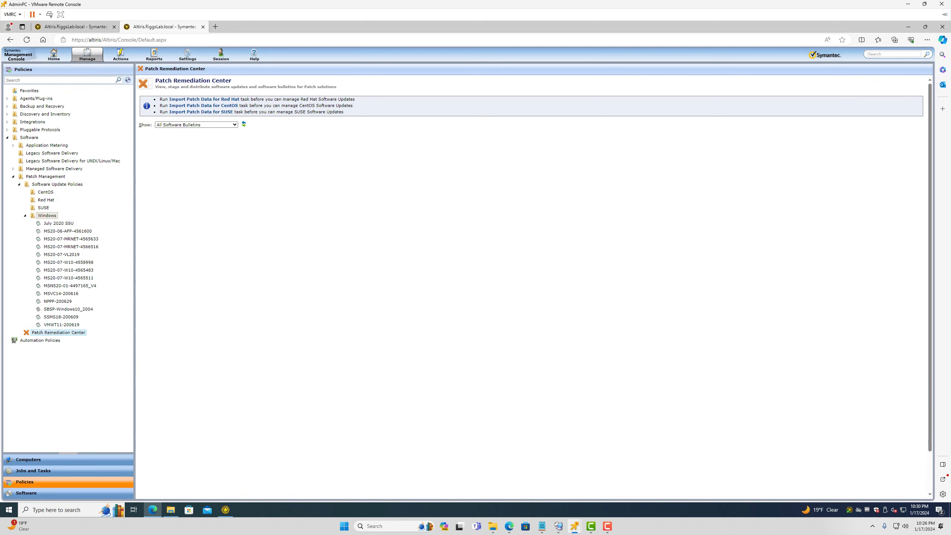
pyautogui.click(62, 324)
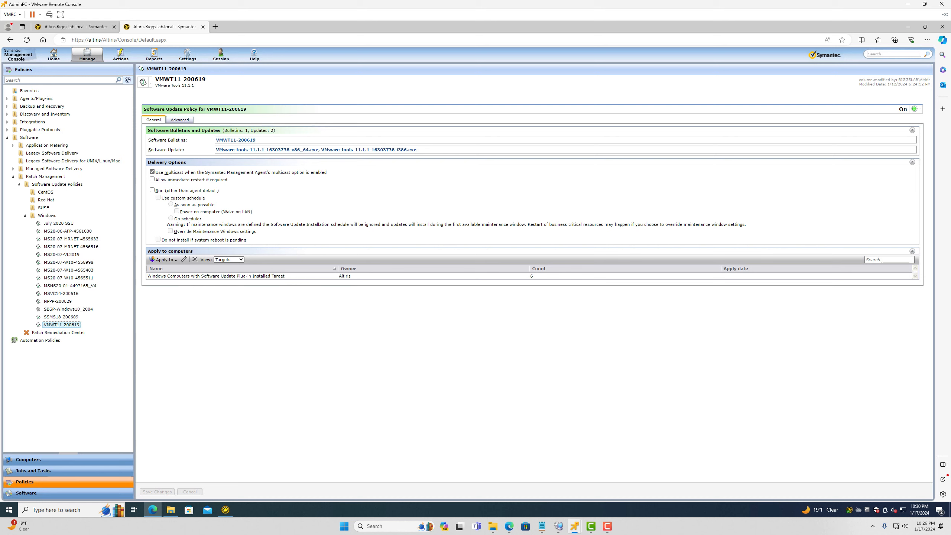
pyautogui.rightClick(61, 328)
pyautogui.moveTo(90, 393)
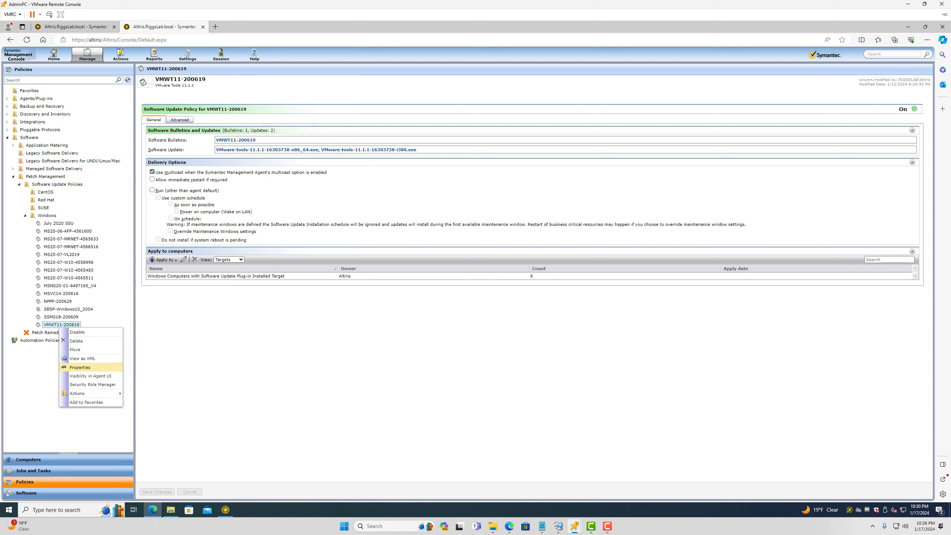
pyautogui.click(80, 367)
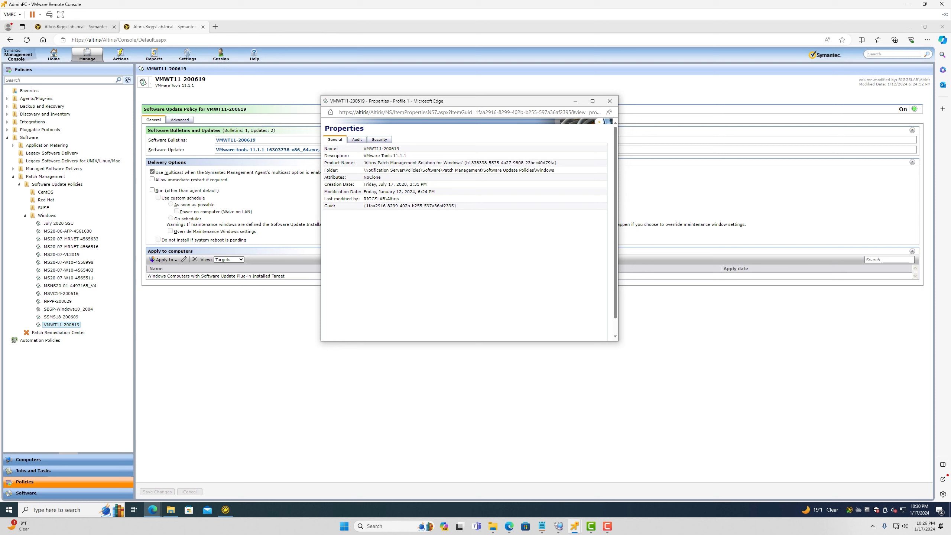
pyautogui.moveTo(375, 191); pyautogui.dragTo(487, 191)
pyautogui.click(357, 139)
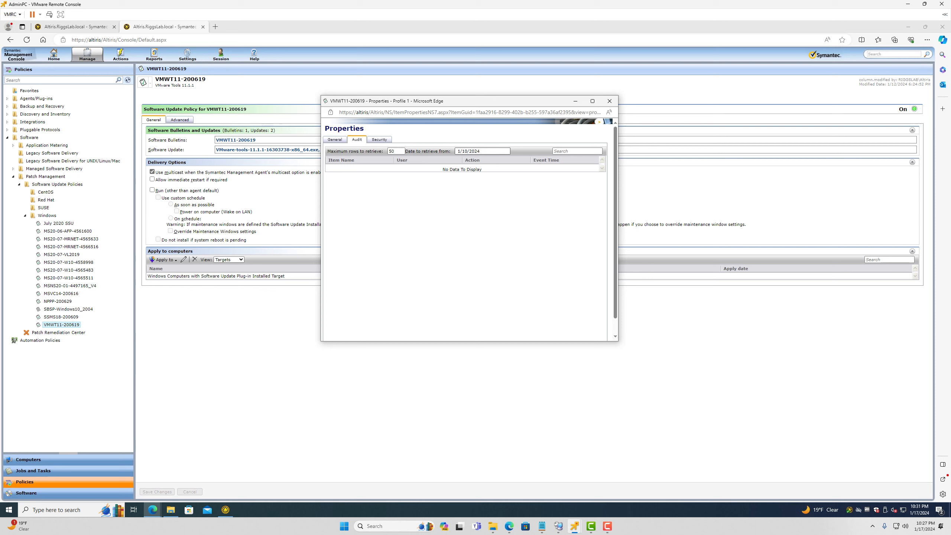
pyautogui.doubleClick(475, 151)
pyautogui.write('2000')
pyautogui.moveTo(619, 342); pyautogui.dragTo(940, 486)
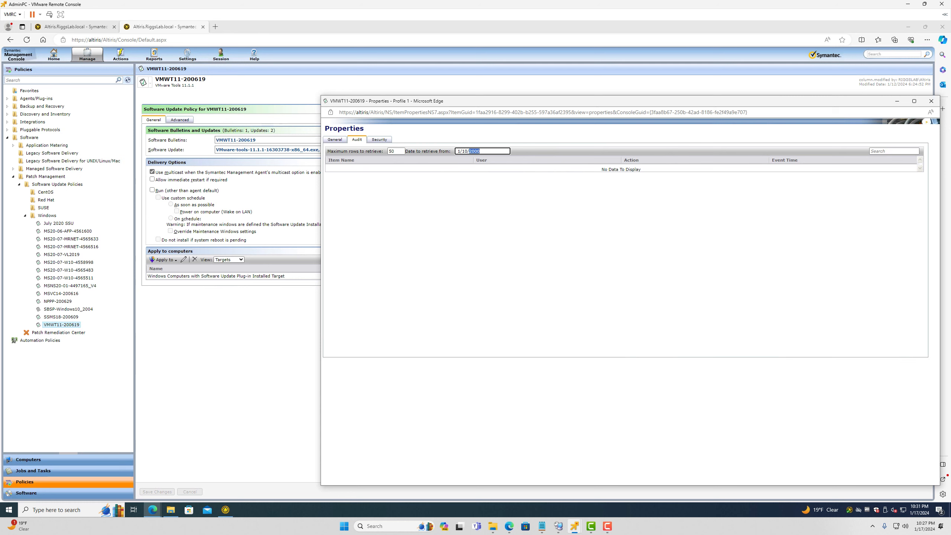
pyautogui.click(932, 101)
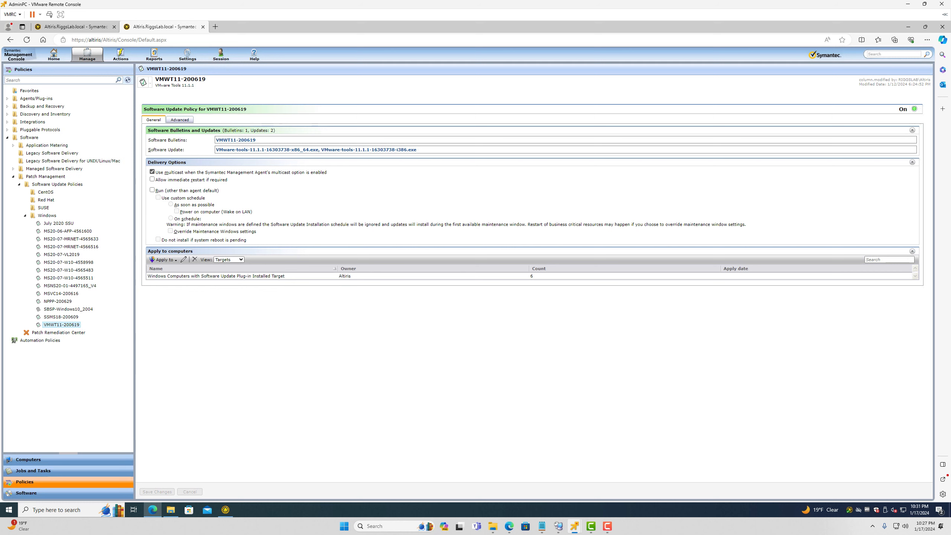
# Look through the SSMS18-200609, NPPP-200629 and MSVC14-200616 update policies
pyautogui.click(61, 317)
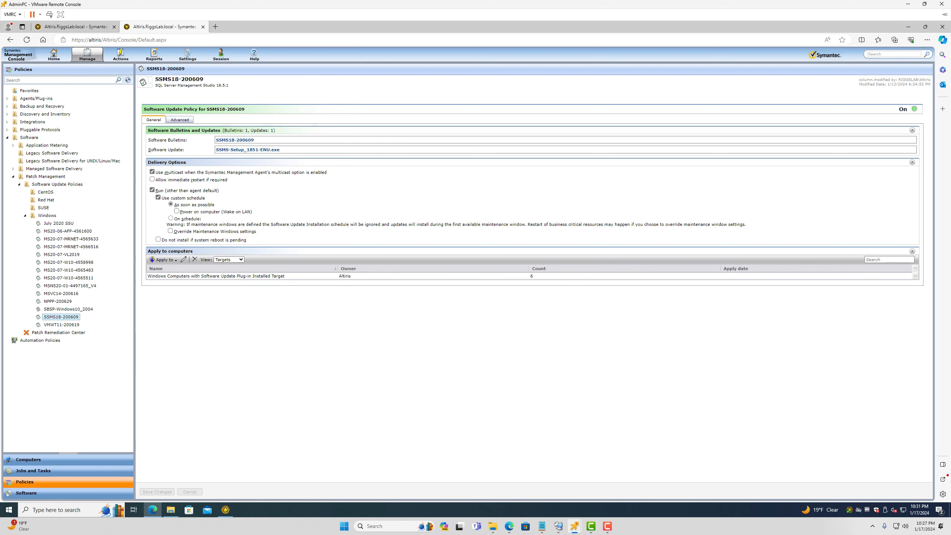
pyautogui.click(57, 301)
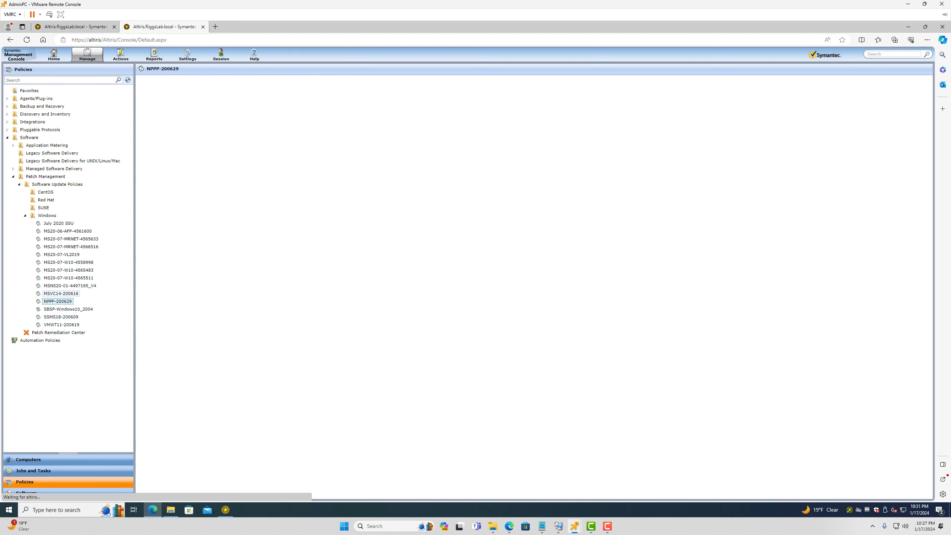
pyautogui.click(61, 294)
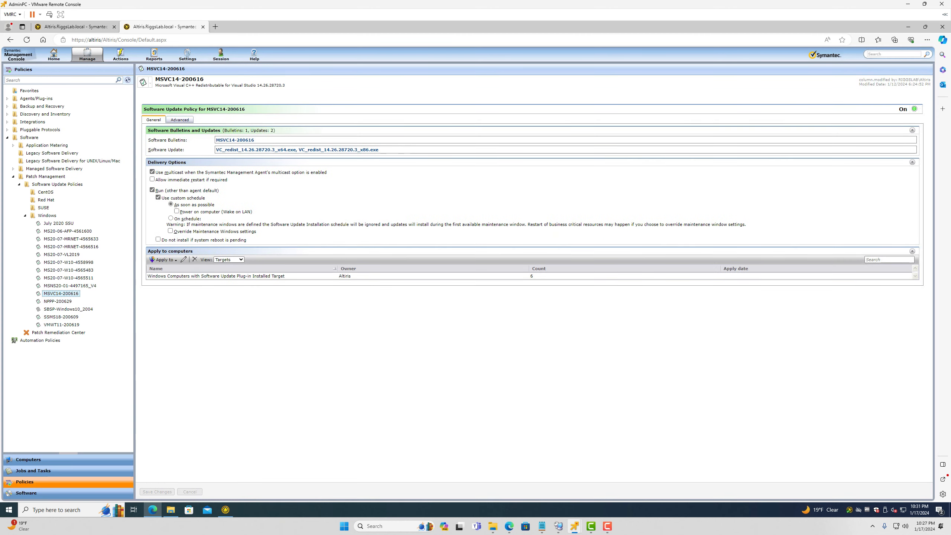
# Sign in to the Windows 11 VM with the account password
pyautogui.moveTo(575, 526)
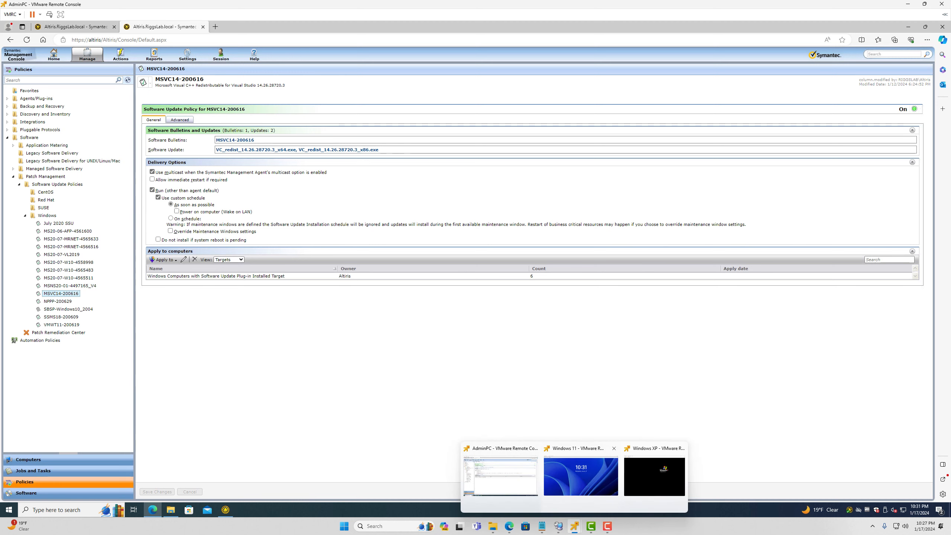
pyautogui.click(581, 476)
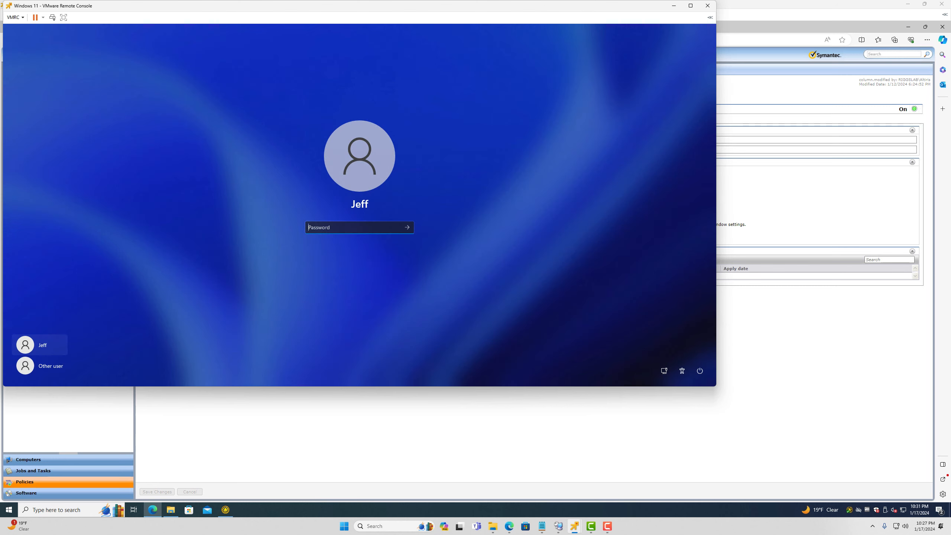
pyautogui.write('P@ssw0rd1')
pyautogui.press('Return')
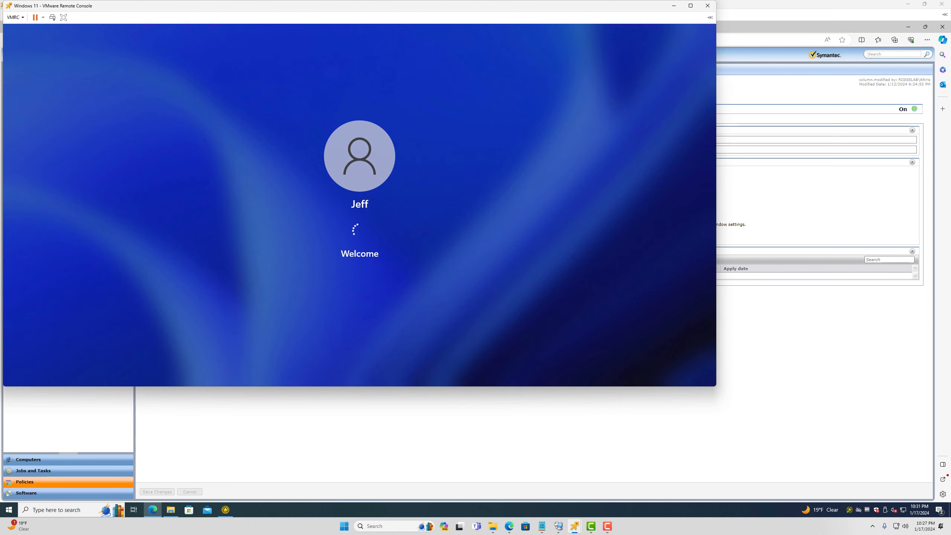
# Back on the admin PC, open the Symantec Management Agent and update its configuration
pyautogui.moveTo(574, 526)
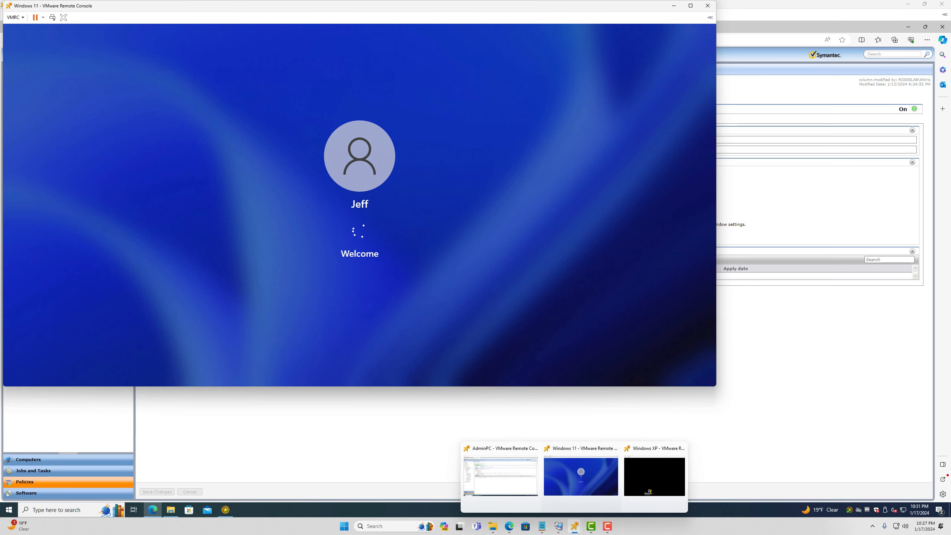
pyautogui.click(501, 475)
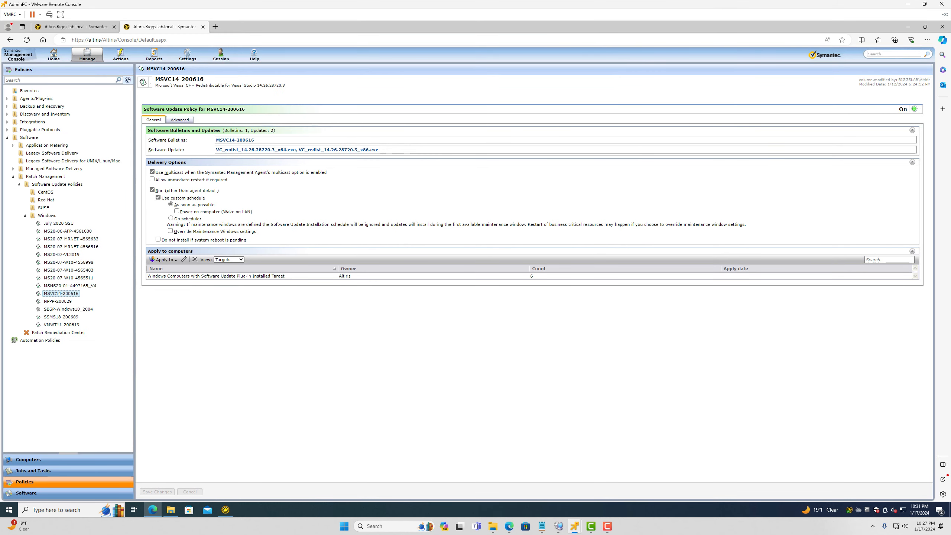
pyautogui.doubleClick(850, 509)
pyautogui.click(631, 130)
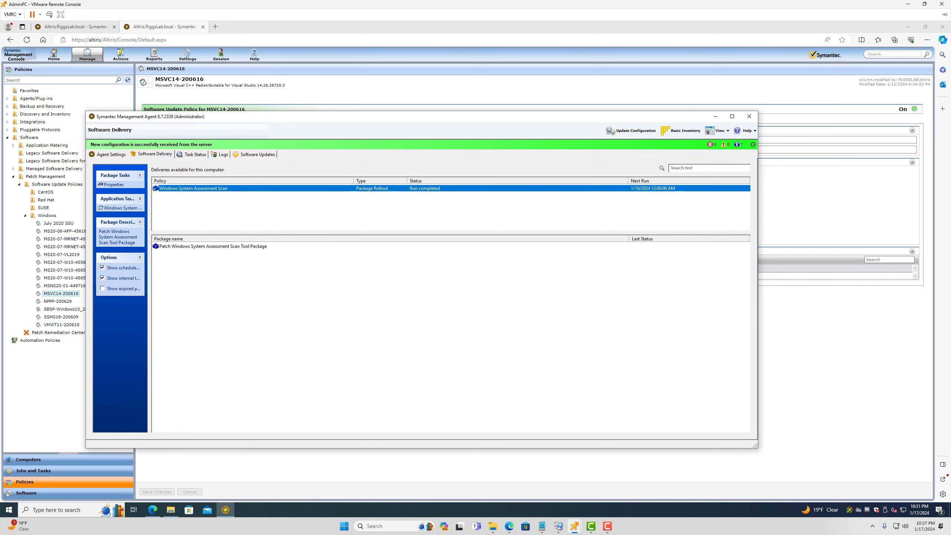
# View the agent's Software Updates status, check the VM's tray icons, then open File Explorer
pyautogui.click(257, 154)
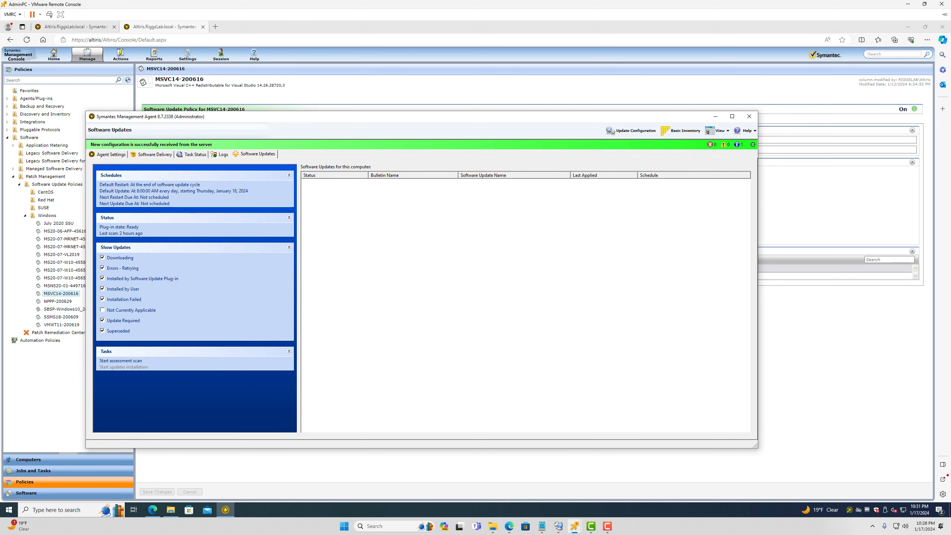
pyautogui.moveTo(575, 526)
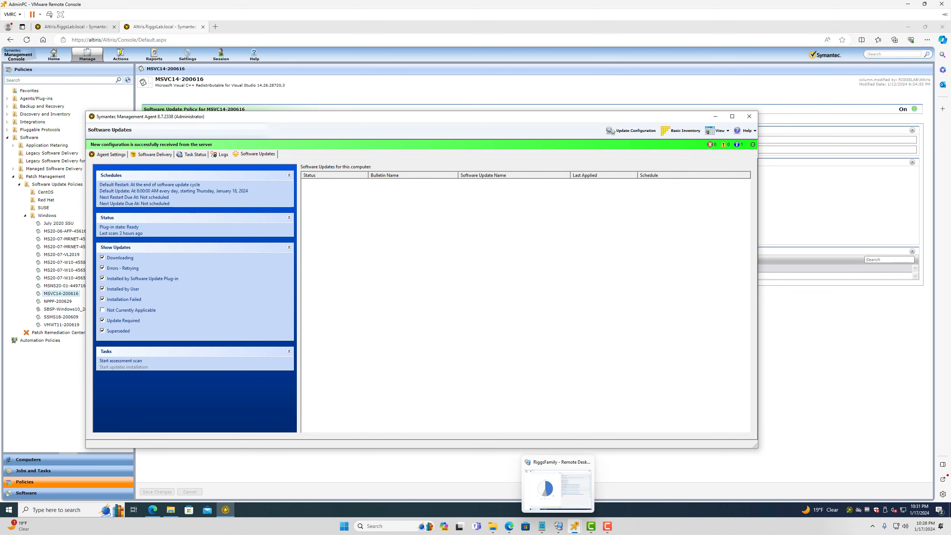
pyautogui.click(581, 474)
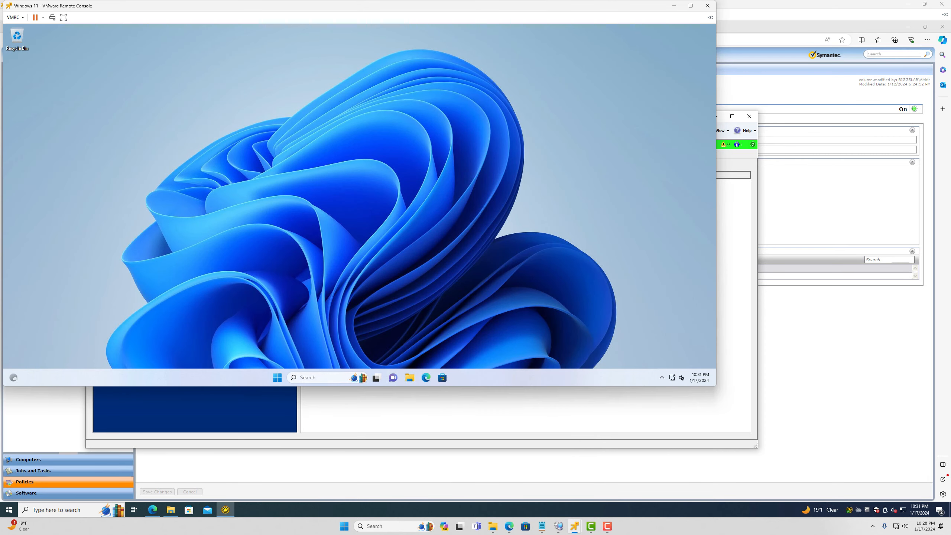
pyautogui.click(661, 378)
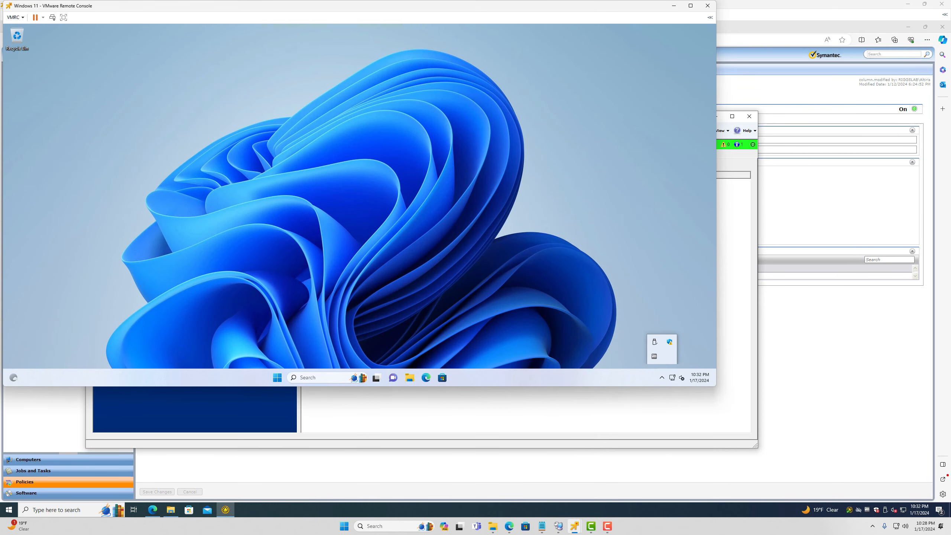
pyautogui.click(735, 389)
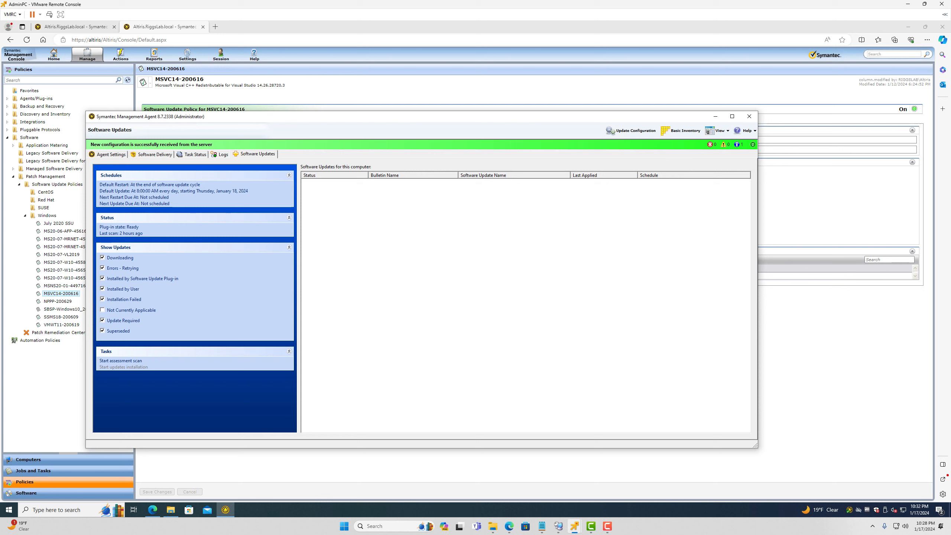
pyautogui.click(171, 510)
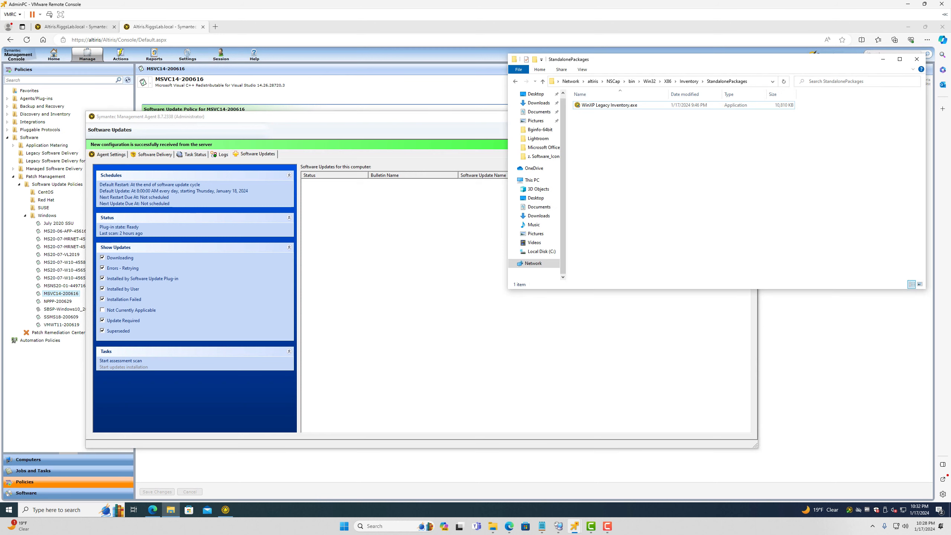
# Navigate to C:\Program Files\Altiris\Altiris Agent\Agents\PatchMgmtAgent and open InstallLog.csv in Excel
pyautogui.click(759, 82)
pyautogui.write('c')
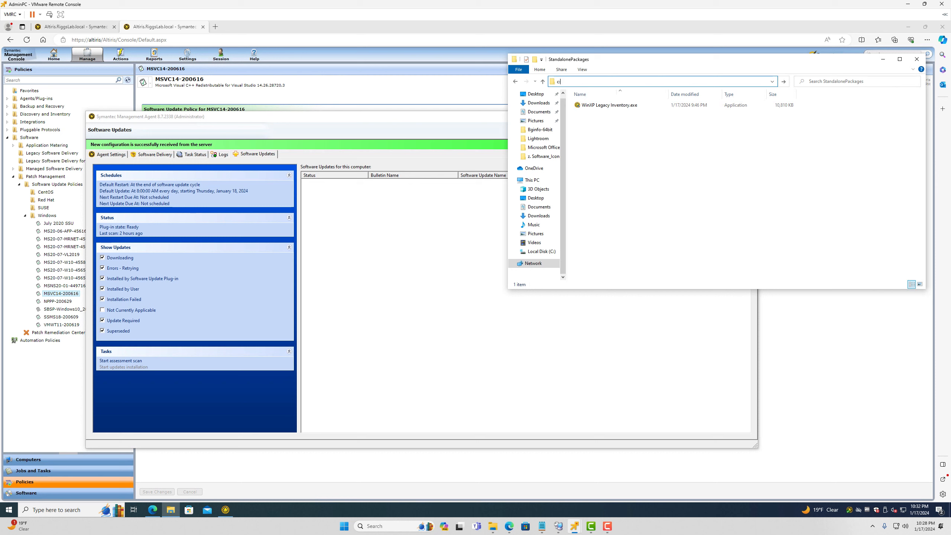
pyautogui.write(':\\pro')
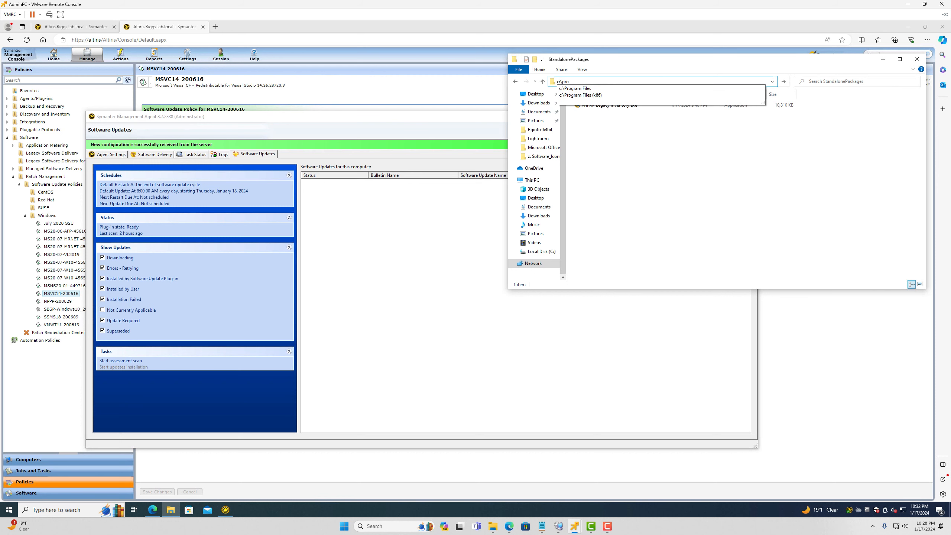
pyautogui.press('Down')
pyautogui.press('Return')
pyautogui.press('a')
pyautogui.press('l')
pyautogui.press('Return')
pyautogui.press('Down')
pyautogui.press('Return')
pyautogui.press('Down')
pyautogui.press('Up')
pyautogui.press('Return')
pyautogui.press('Down')
pyautogui.press('Down')
pyautogui.press('Down')
pyautogui.press('Down')
pyautogui.press('Down')
pyautogui.press('Return')
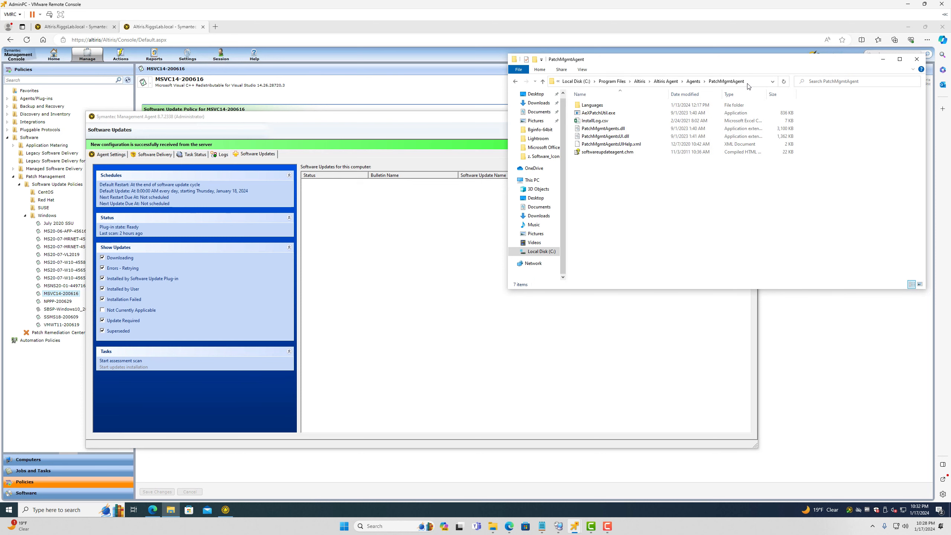
pyautogui.press('Down')
pyautogui.press('Down')
pyautogui.press('Return')
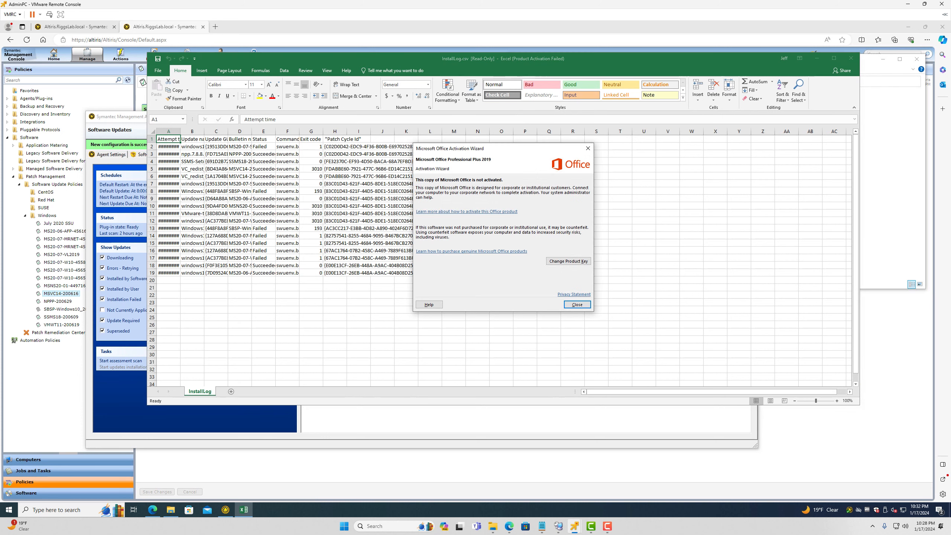
pyautogui.click(587, 149)
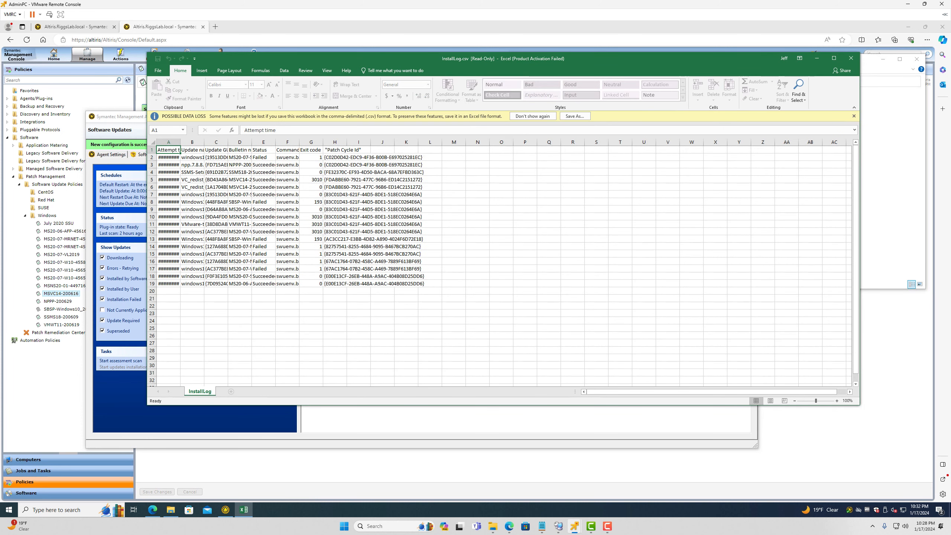
pyautogui.click(152, 143)
pyautogui.click(186, 142)
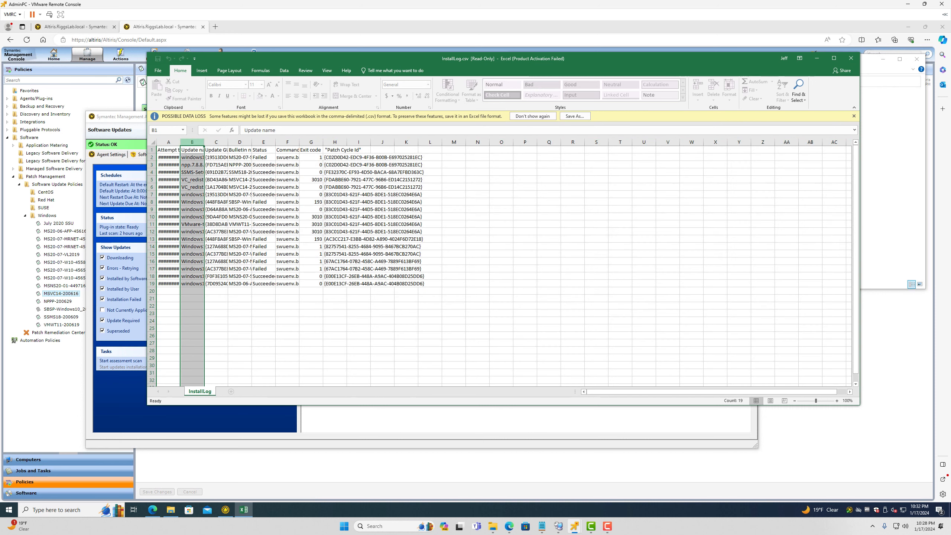
pyautogui.click(169, 142)
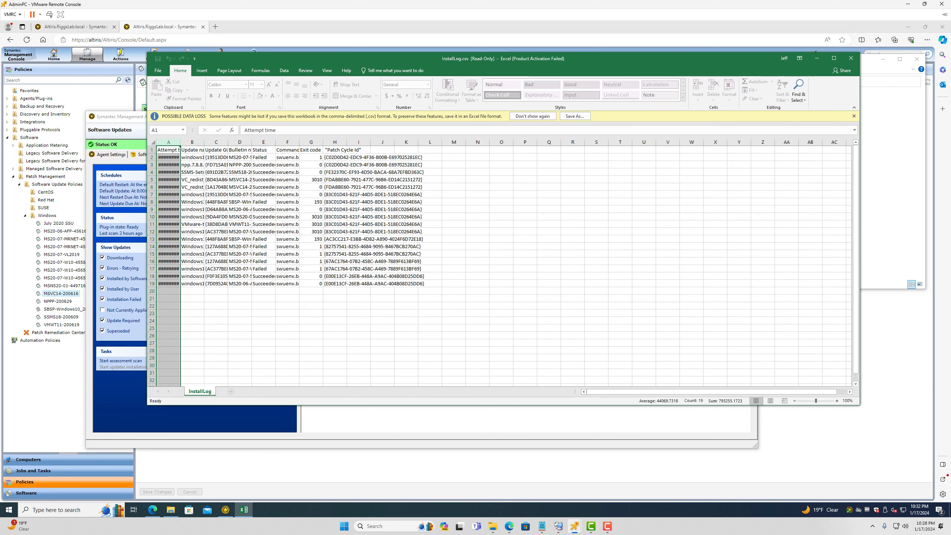
pyautogui.click(153, 142)
pyautogui.click(187, 143)
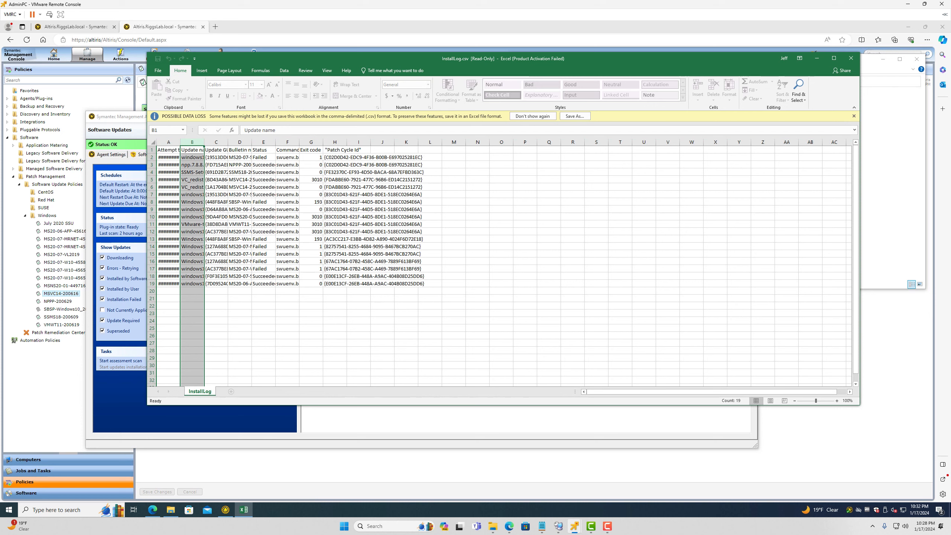
pyautogui.click(153, 143)
pyautogui.click(168, 142)
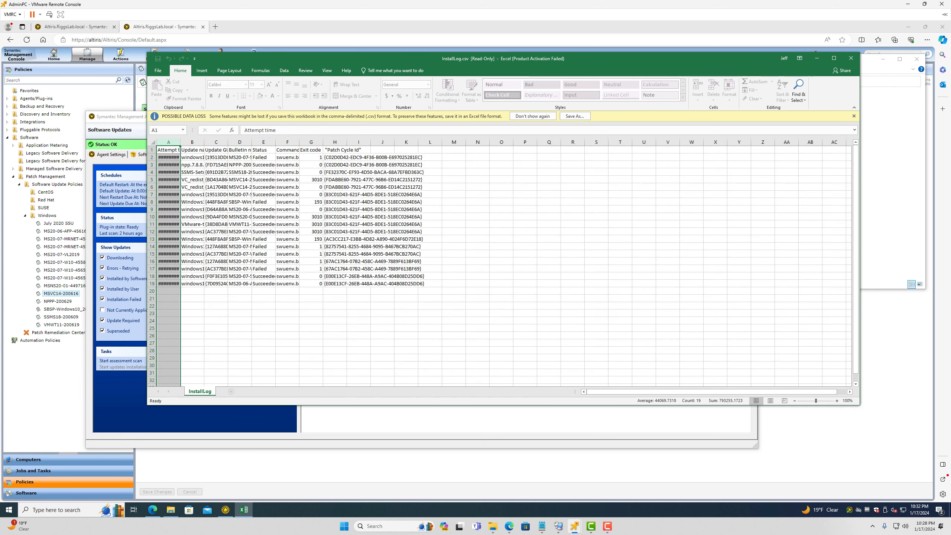
pyautogui.click(533, 117)
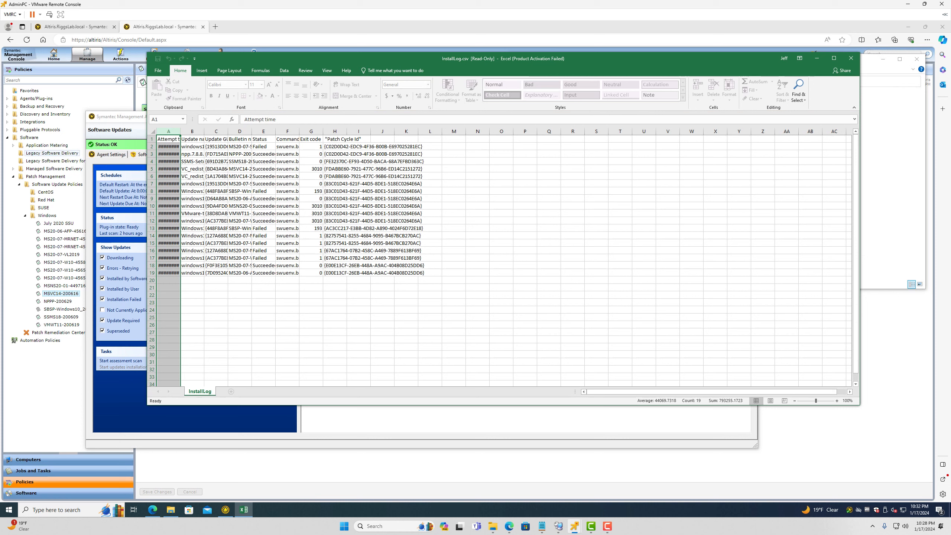
pyautogui.click(153, 131)
pyautogui.moveTo(169, 132); pyautogui.dragTo(455, 131)
pyautogui.click(407, 176)
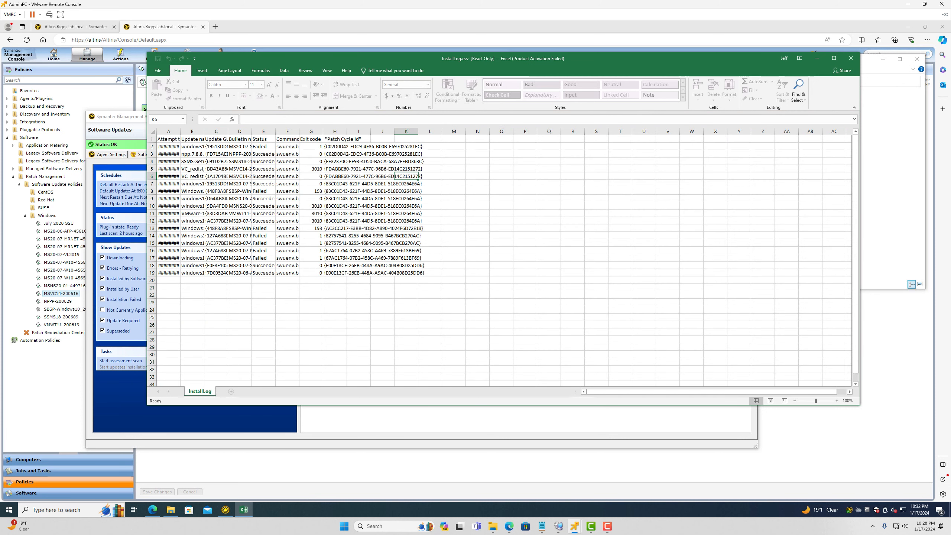
pyautogui.click(158, 71)
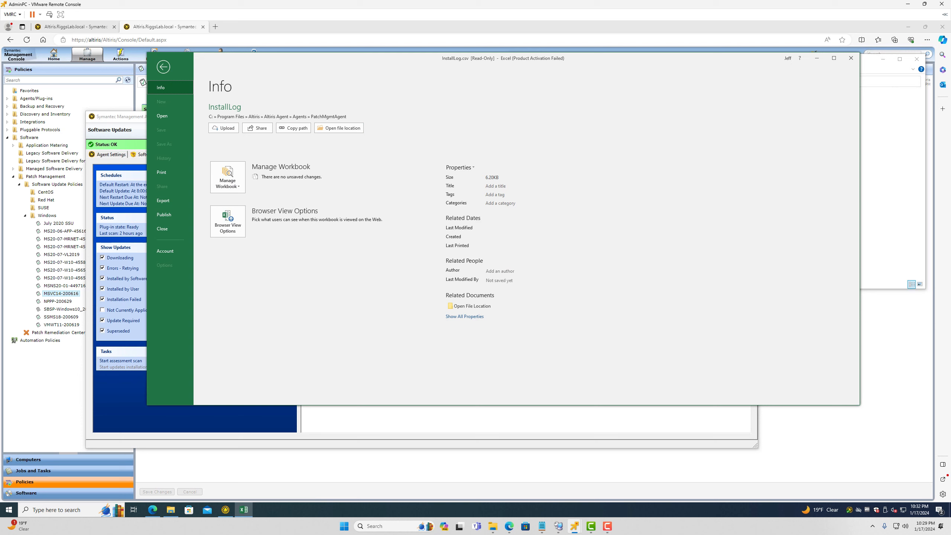
pyautogui.press('Escape')
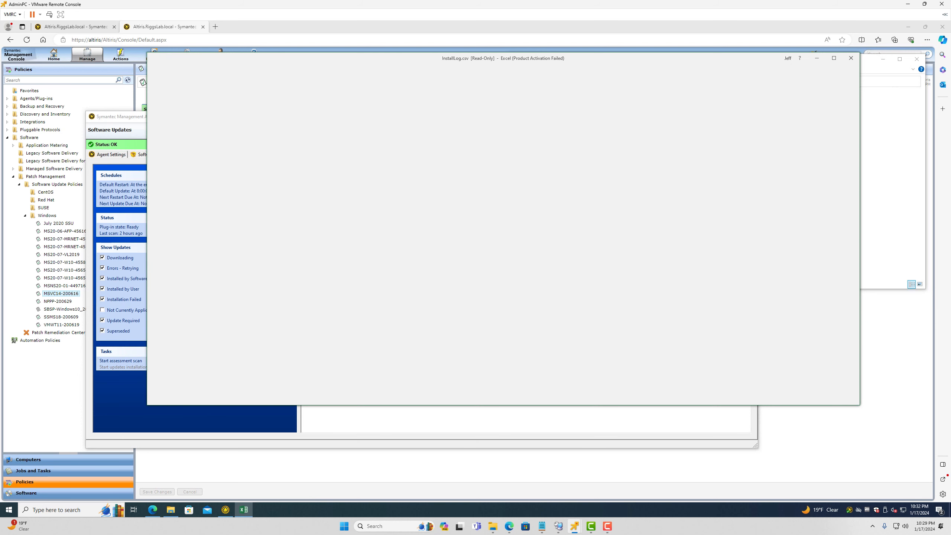
pyautogui.click(169, 147)
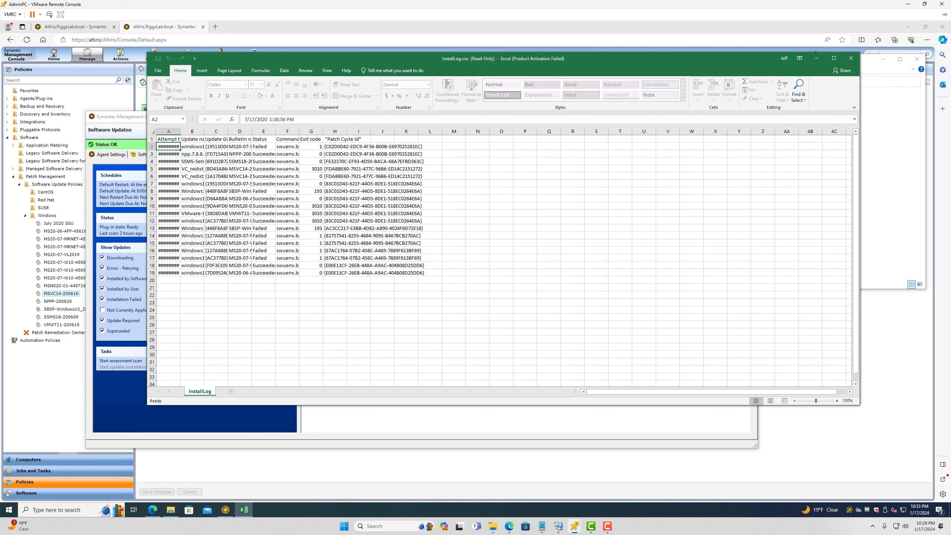
# Read the first two updates' file names, status and attempt time in InstallLog
pyautogui.click(192, 146)
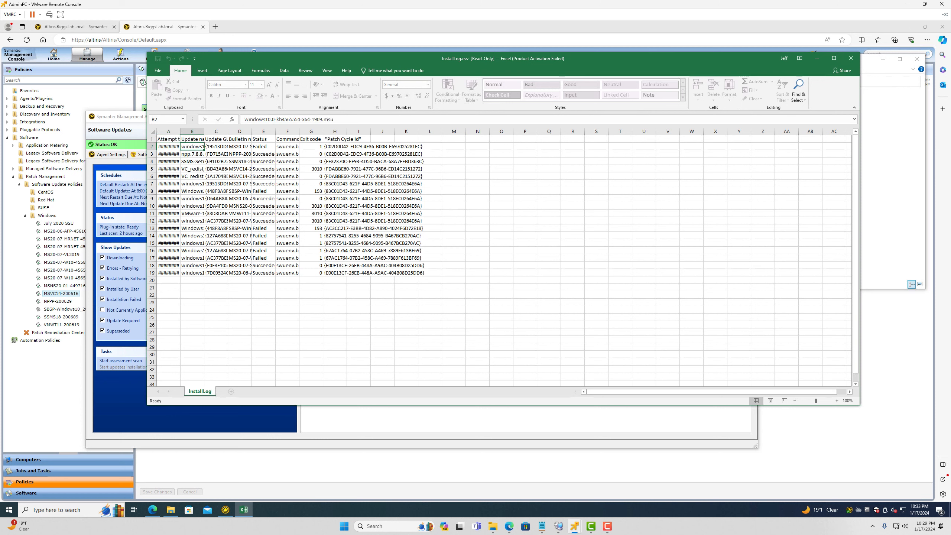
pyautogui.click(264, 147)
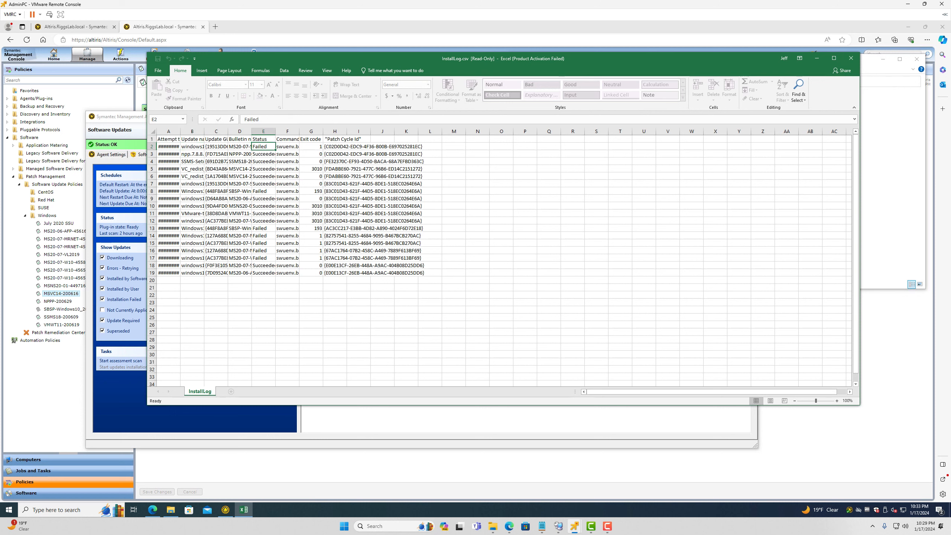
pyautogui.click(169, 153)
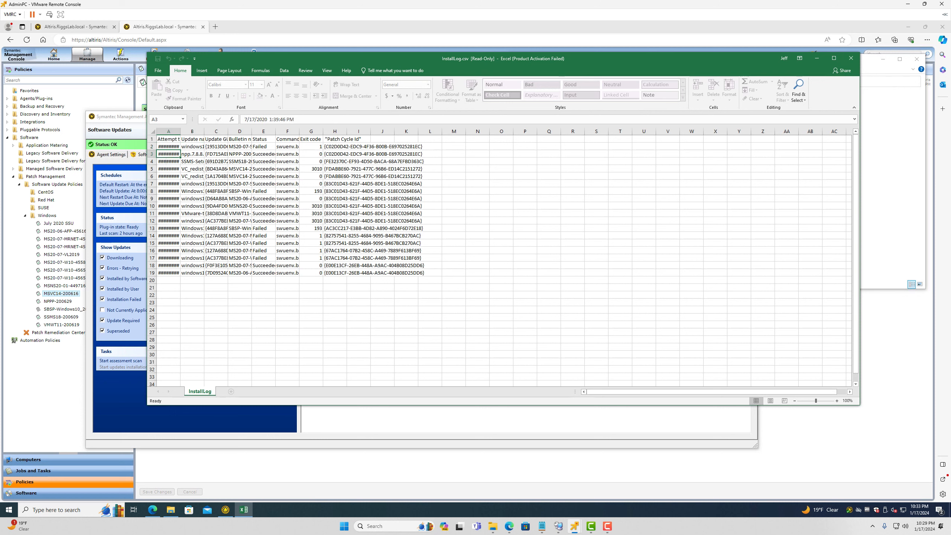
pyautogui.click(192, 154)
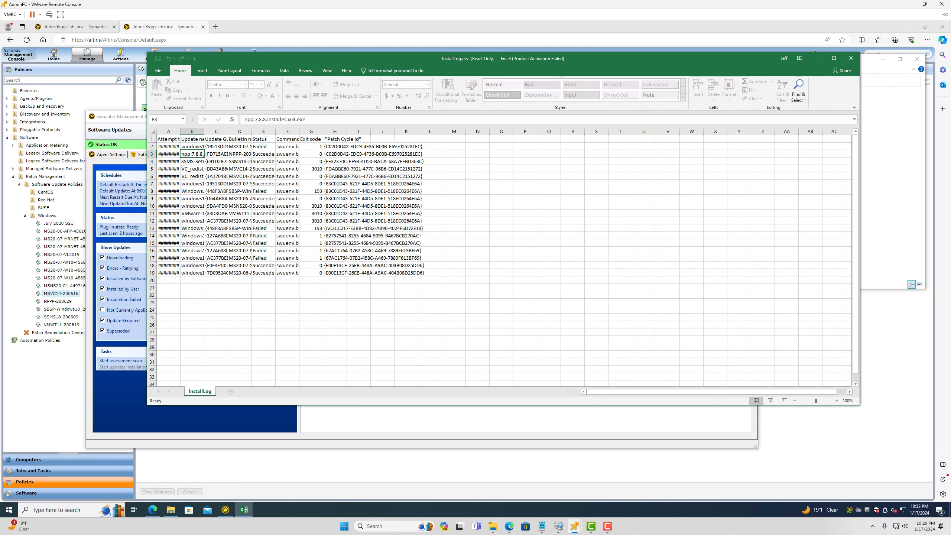
# Step through the remaining update names and statuses down to row 16, then close Excel
pyautogui.press('Right')
pyautogui.press('Right')
pyautogui.press('Right')
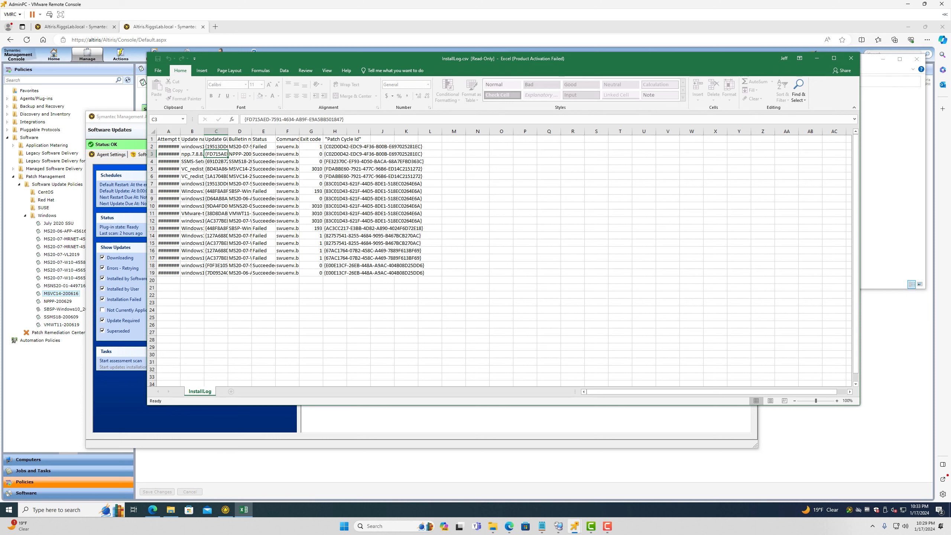
pyautogui.press('Right')
pyautogui.press('Right')
pyautogui.press('Left')
pyautogui.press('Left')
pyautogui.press('Left')
pyautogui.press('Down')
pyautogui.press('Down')
pyautogui.press('Down')
pyautogui.press('Down')
pyautogui.press('Left')
pyautogui.press('Left')
pyautogui.press('Left')
pyautogui.press('Down')
pyautogui.press('Right')
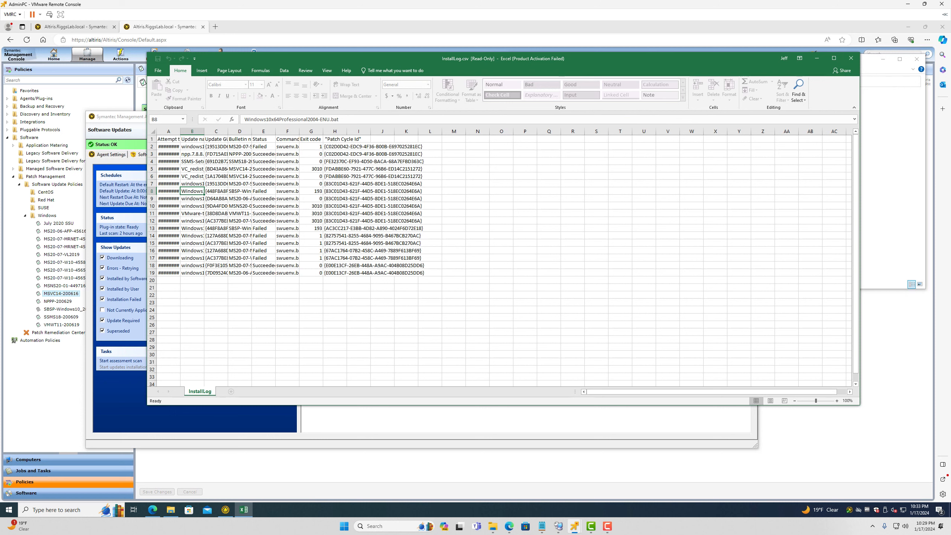
pyautogui.press('Down')
pyautogui.press('Down')
pyautogui.press('Down')
pyautogui.press('Down')
pyautogui.press('Down')
pyautogui.press('Down')
pyautogui.press('Down')
pyautogui.press('Down')
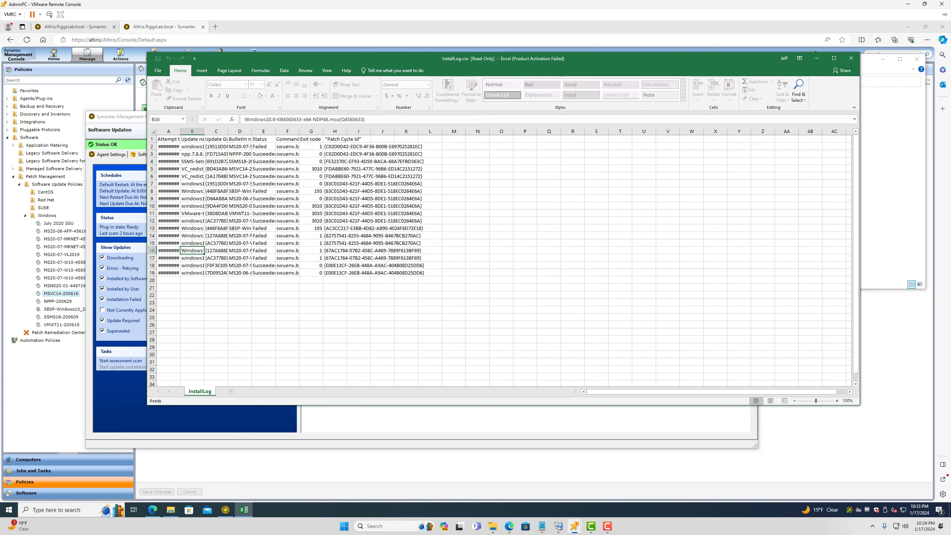
pyautogui.click(851, 58)
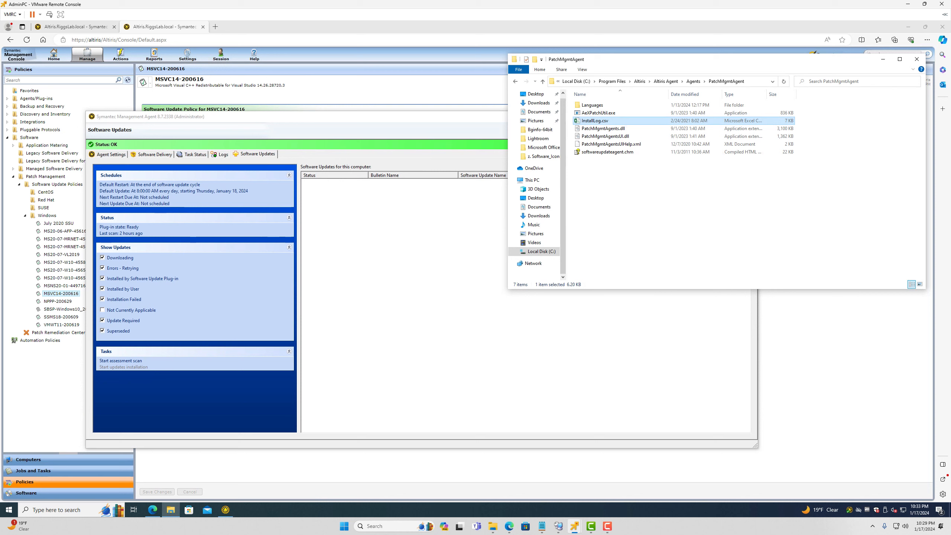
# Close the host's folder and agent, then show the Windows 11 VM agent's software updates list
pyautogui.click(633, 195)
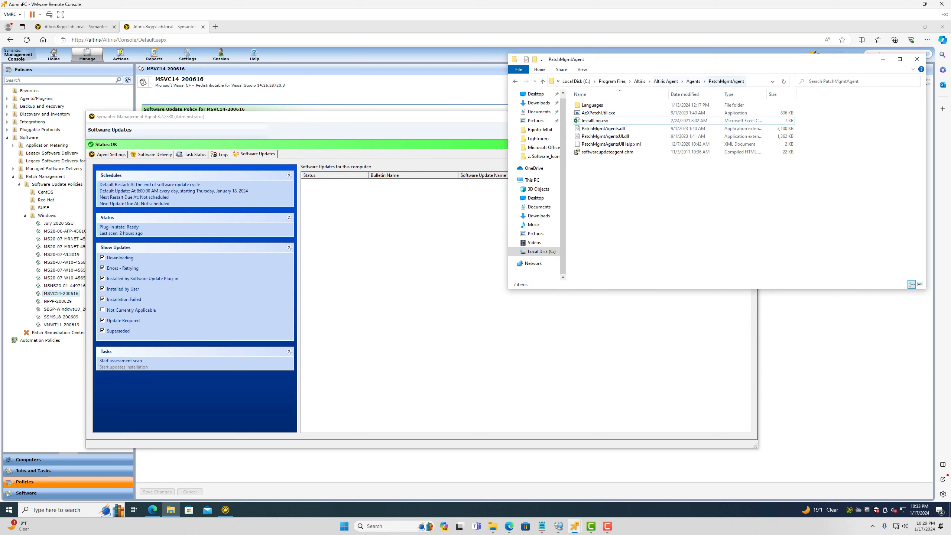
pyautogui.click(916, 59)
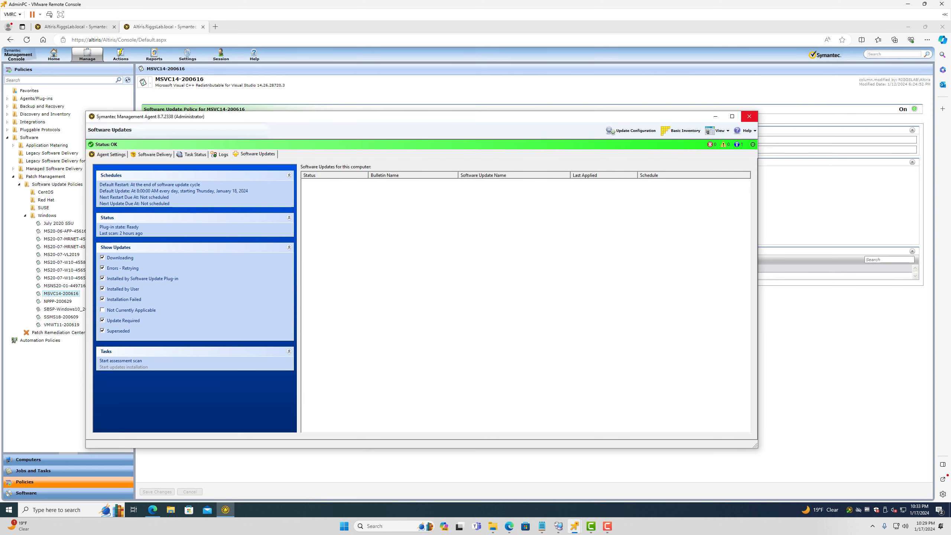
pyautogui.click(749, 117)
pyautogui.moveTo(574, 526)
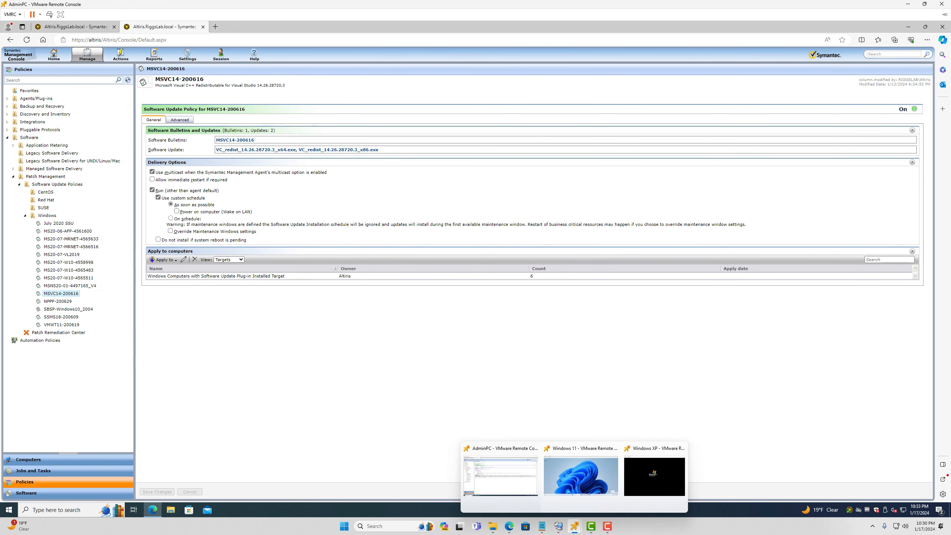
pyautogui.click(574, 484)
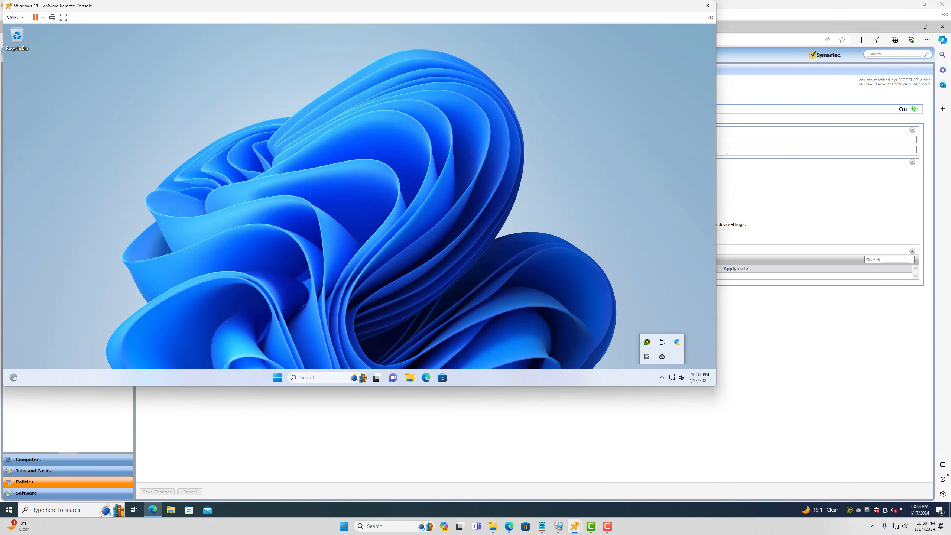
pyautogui.doubleClick(648, 342)
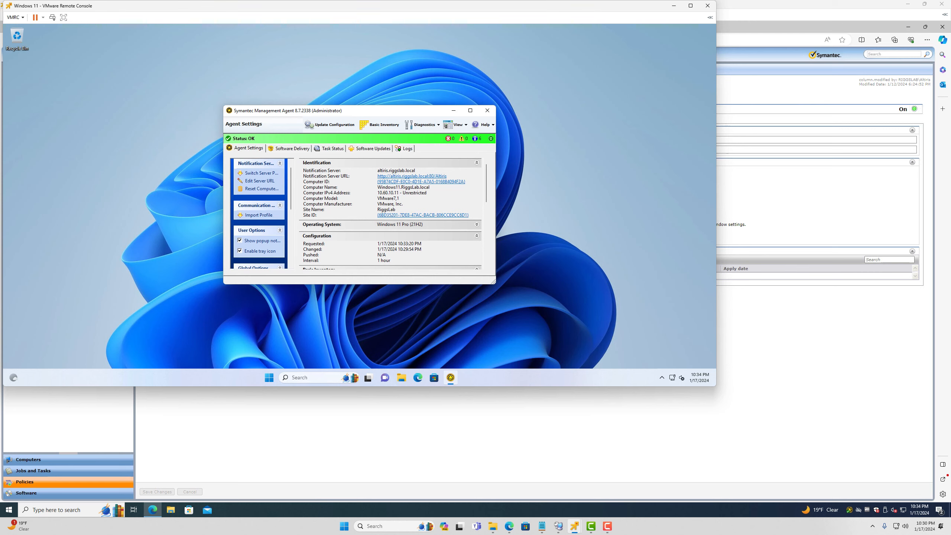
pyautogui.click(374, 148)
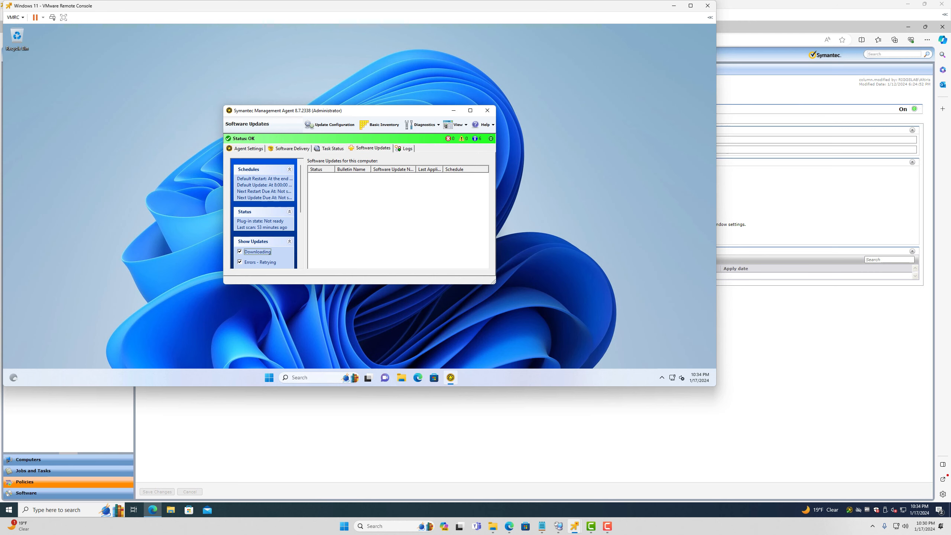
# Browse to C:\Program Files\Altiris\Altiris Agent\Agents\PatchMgmtAgent and select InstallLog.csv
pyautogui.click(401, 378)
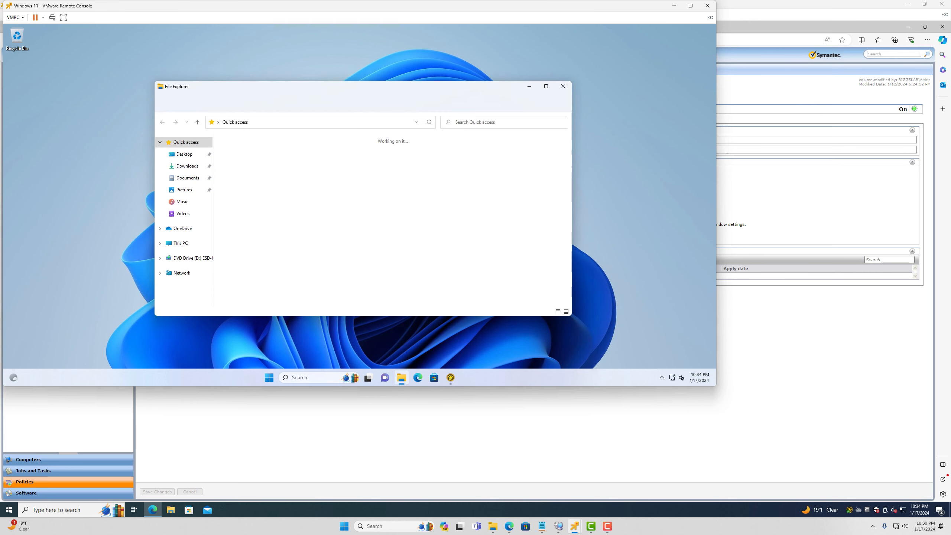
pyautogui.click(181, 243)
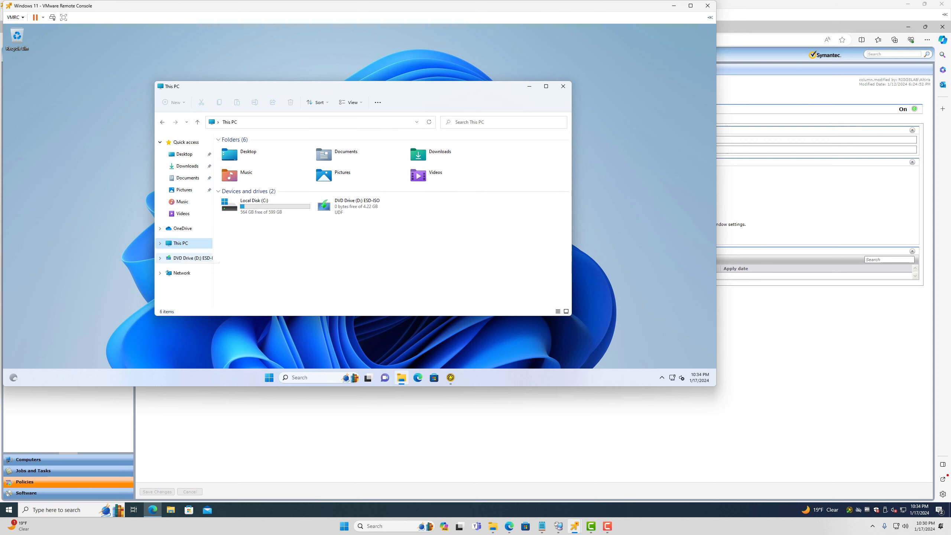
pyautogui.doubleClick(254, 204)
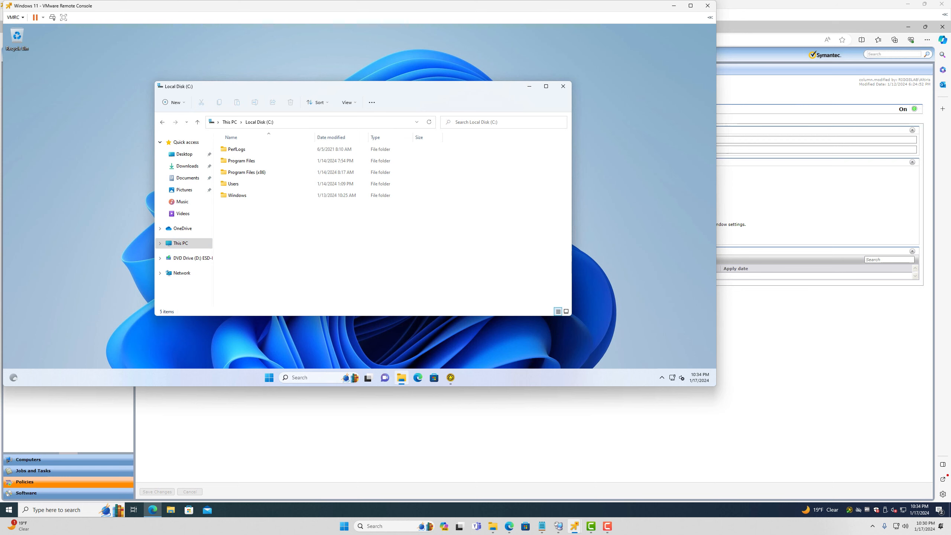
pyautogui.doubleClick(242, 161)
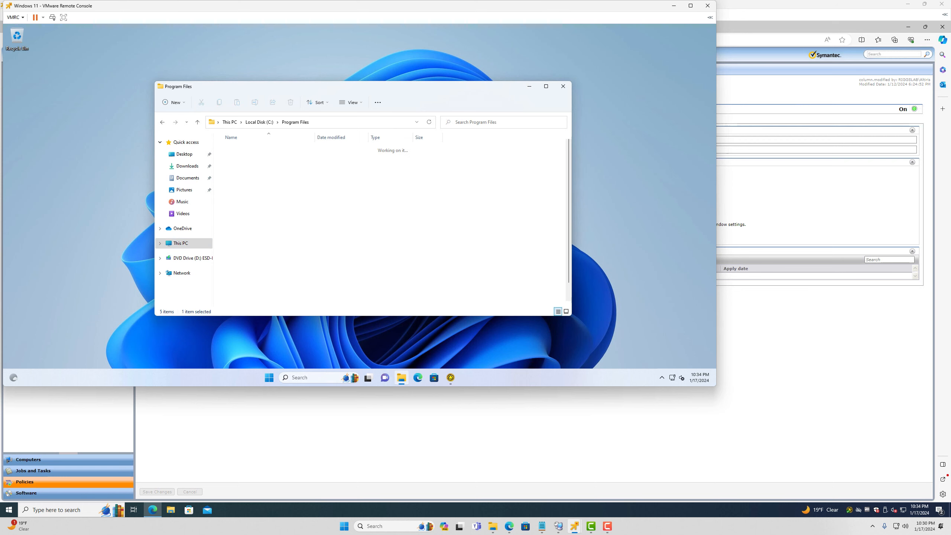
pyautogui.doubleClick(234, 149)
pyautogui.doubleClick(239, 149)
pyautogui.doubleClick(235, 149)
pyautogui.click(245, 207)
pyautogui.doubleClick(245, 207)
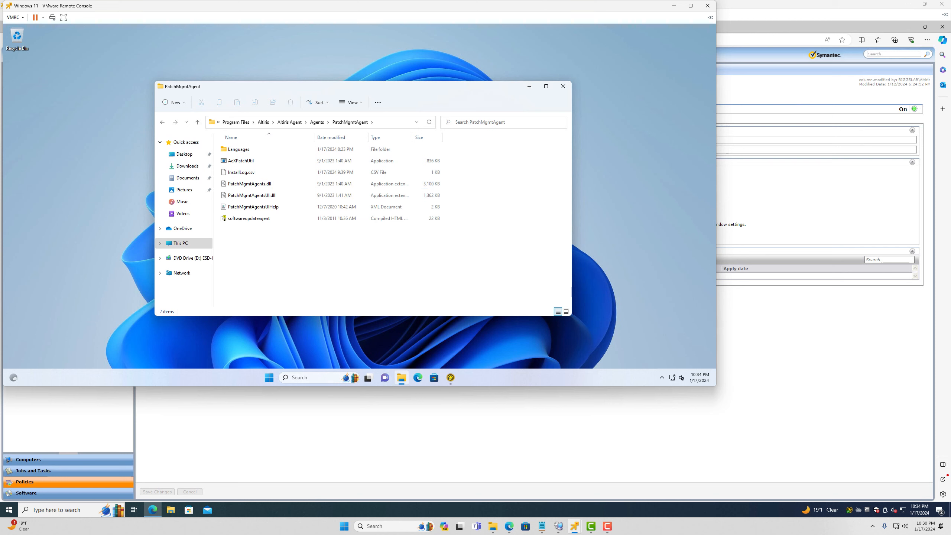
pyautogui.click(241, 173)
# Open InstallLog.csv in Notepad and maximize the window
pyautogui.doubleClick(241, 172)
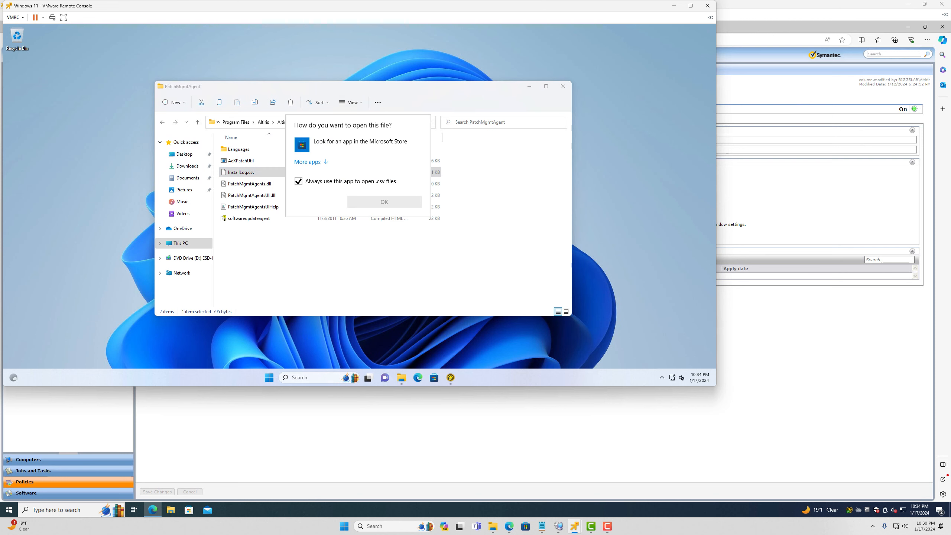
pyautogui.click(311, 161)
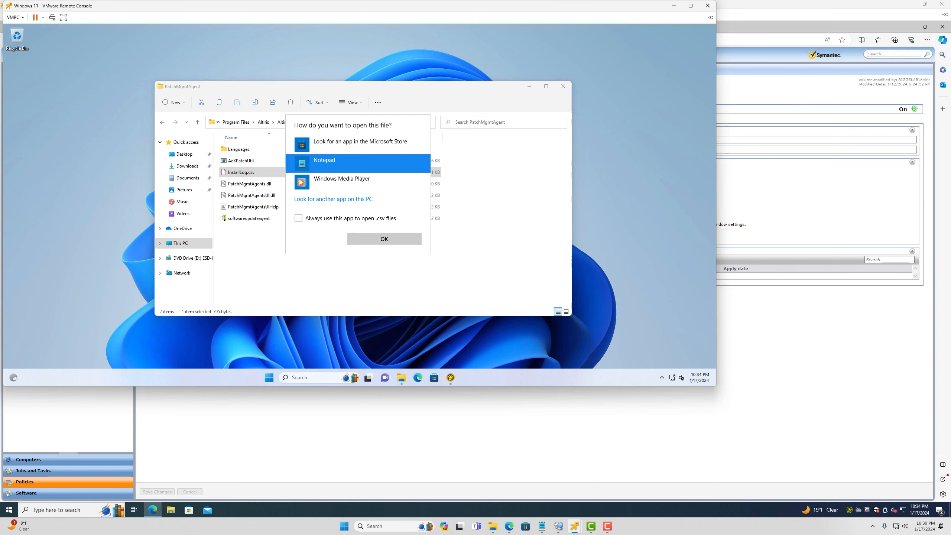
pyautogui.click(384, 239)
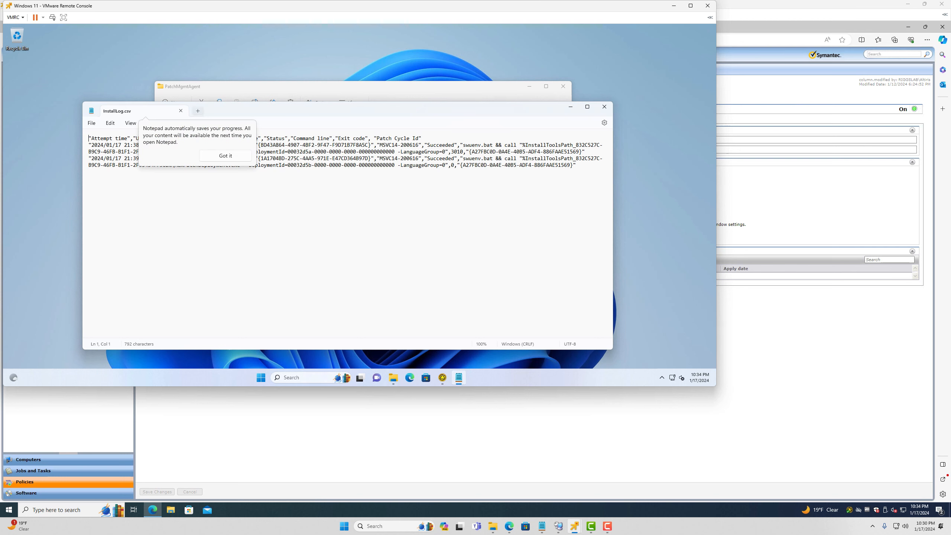
pyautogui.moveTo(190, 166); pyautogui.dragTo(190, 176)
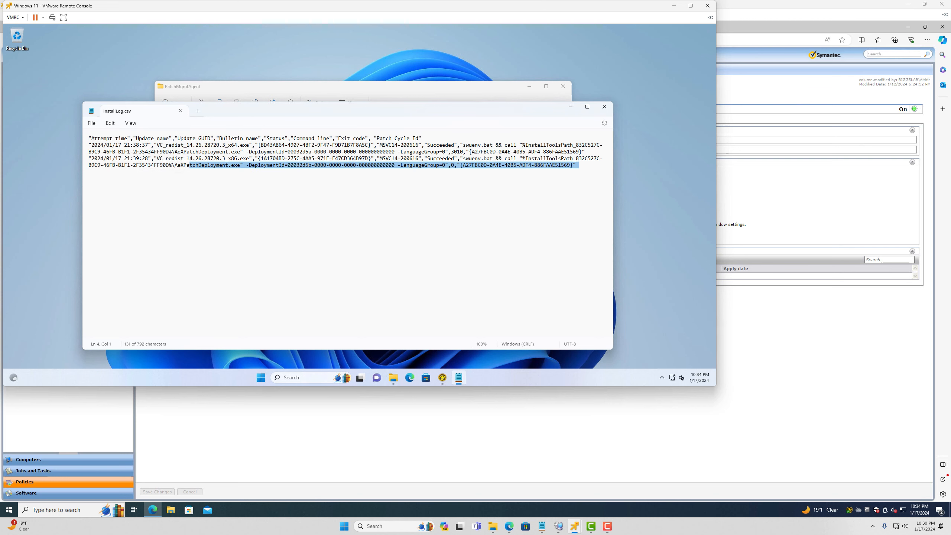
pyautogui.click(587, 107)
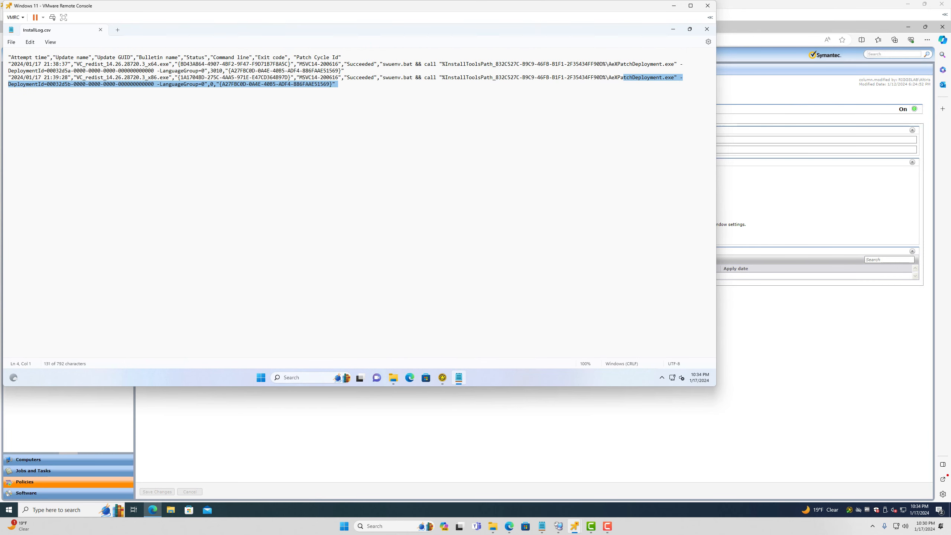
# Highlight the Succeeded status and x64 redistributable name, then close Notepad
pyautogui.moveTo(23, 64); pyautogui.dragTo(413, 63)
pyautogui.click(413, 64)
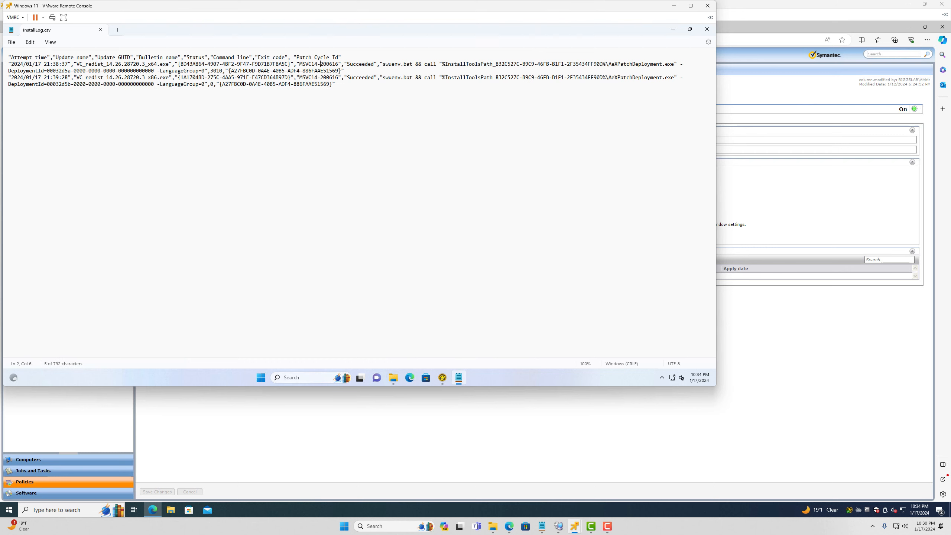
pyautogui.moveTo(350, 64); pyautogui.dragTo(380, 77)
pyautogui.moveTo(73, 64)
pyautogui.mouseDown()
pyautogui.moveTo(220, 63)
pyautogui.moveTo(84, 77)
pyautogui.mouseUp()
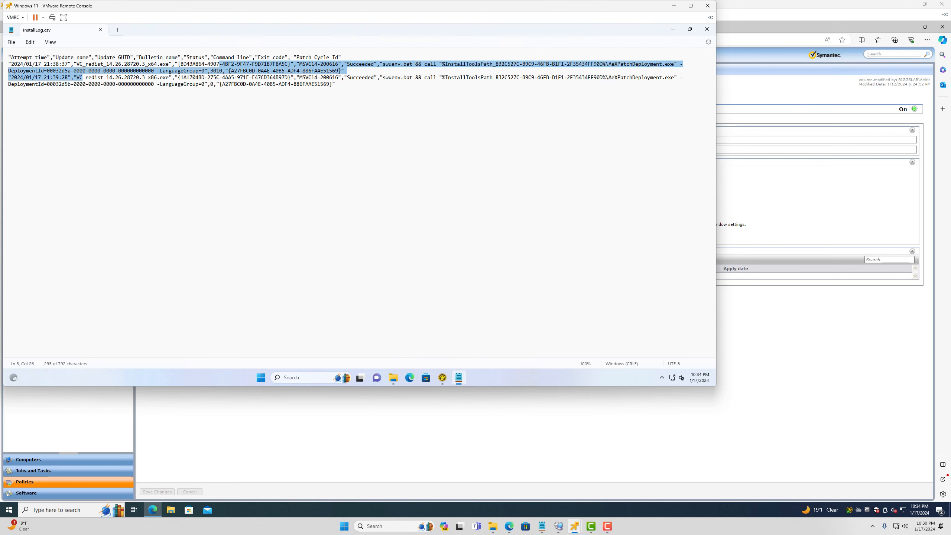
pyautogui.click(707, 29)
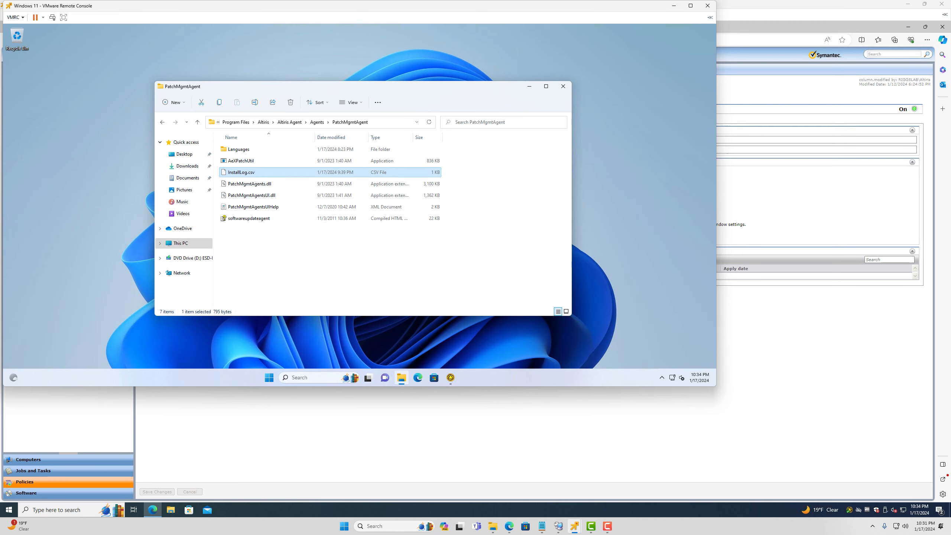
# Close the folder, widen the agent window, check MSVC14-200616, and start an assessment scan
pyautogui.click(563, 86)
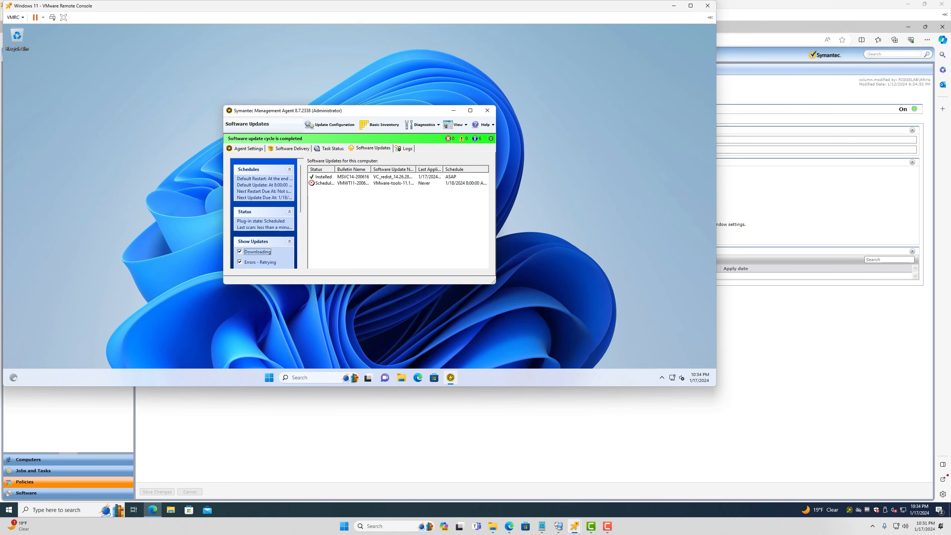
pyautogui.moveTo(492, 282); pyautogui.dragTo(714, 332)
pyautogui.click(482, 177)
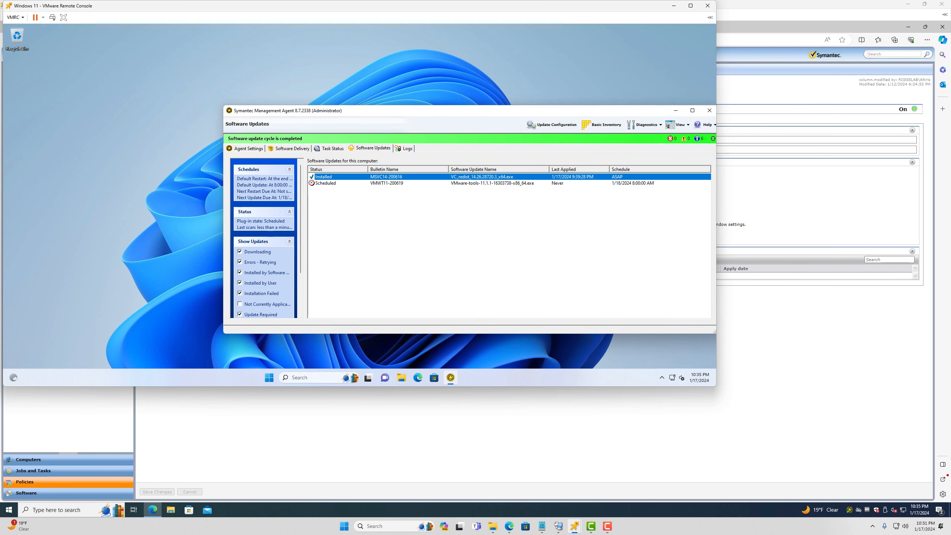
pyautogui.scroll(-2, 265, 240)
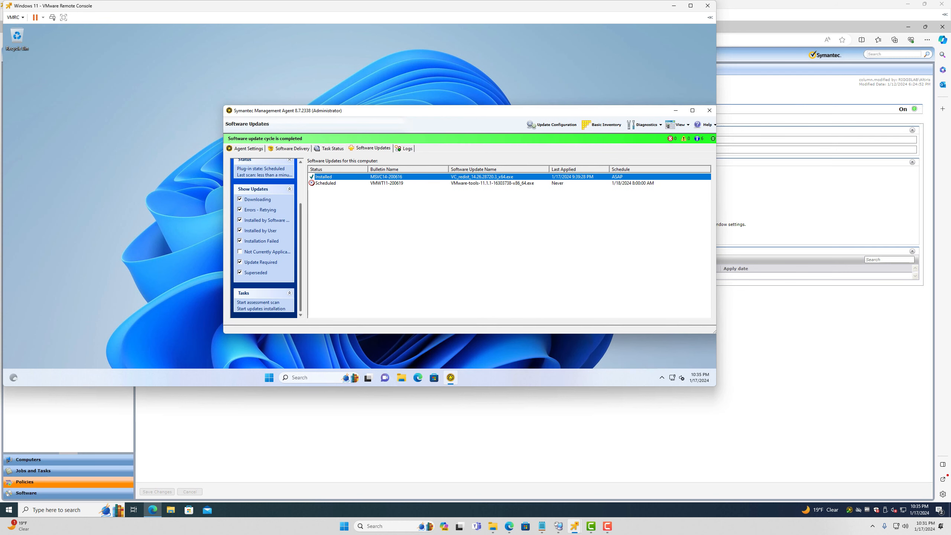
pyautogui.click(258, 302)
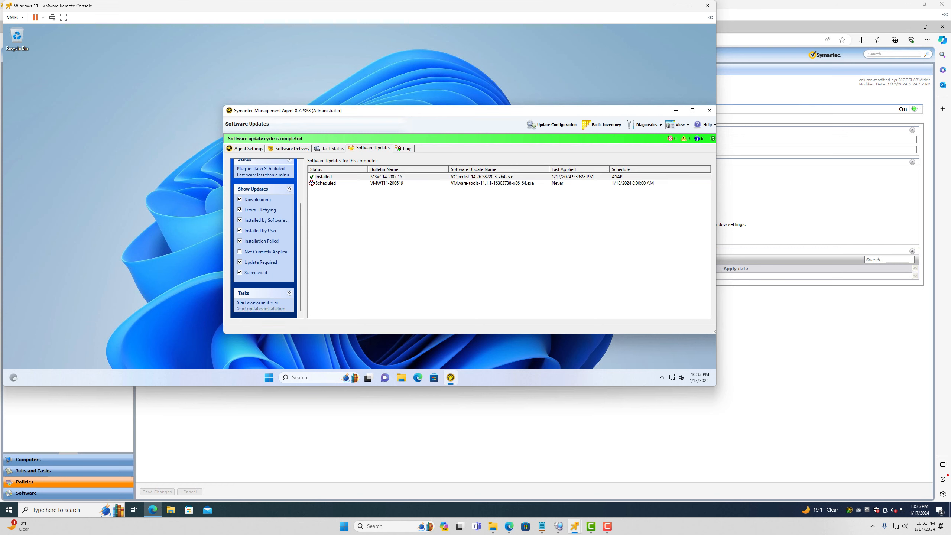
# Watch the AeXPatchAssessment process in Task Manager Details, then return to the agent
pyautogui.rightClick(613, 377)
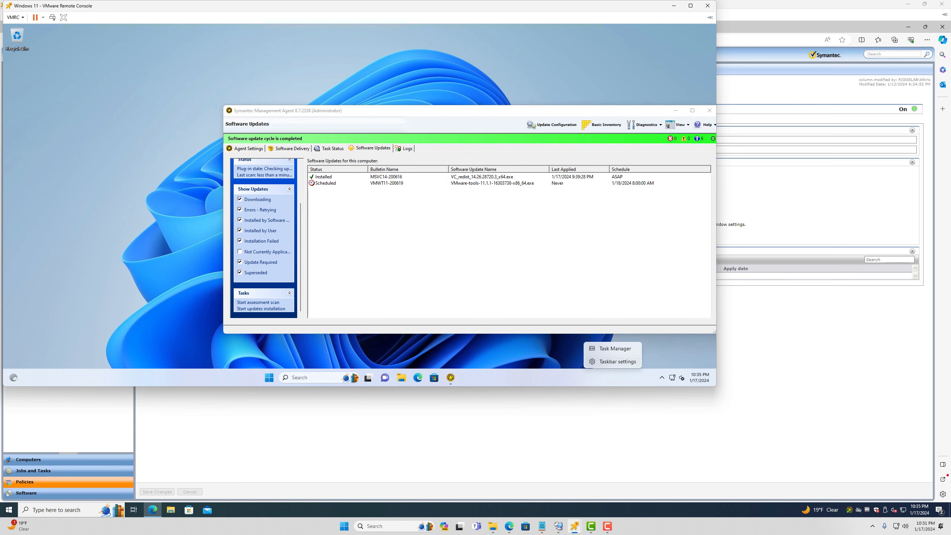
pyautogui.click(615, 349)
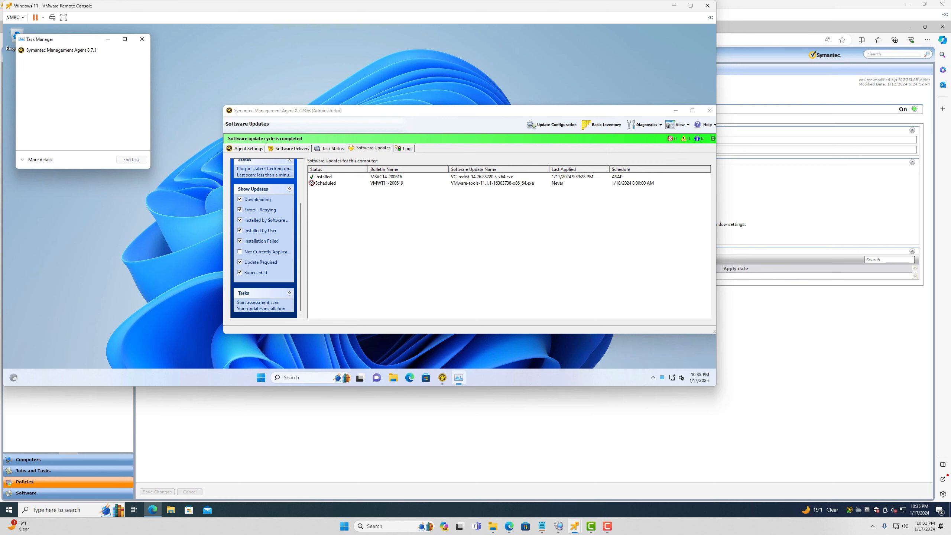
pyautogui.click(40, 160)
pyautogui.click(139, 57)
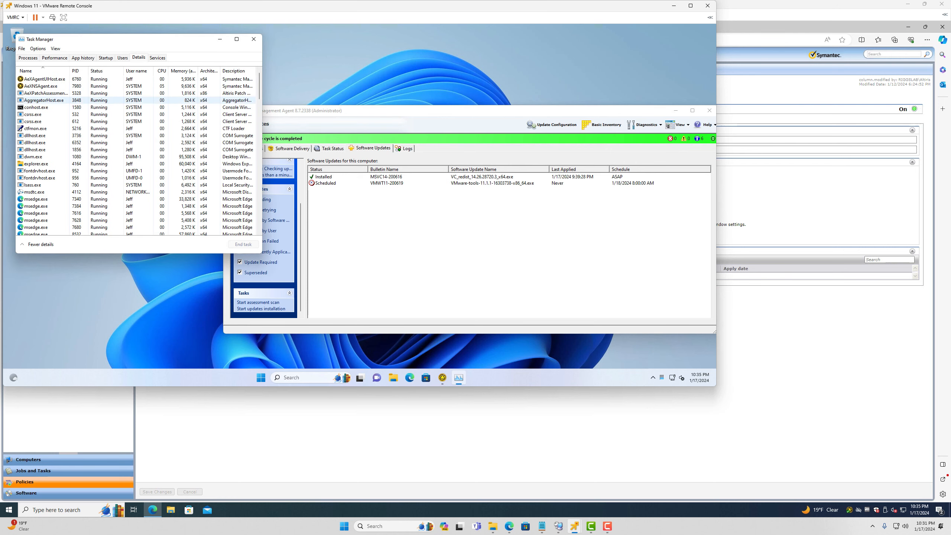
pyautogui.click(47, 93)
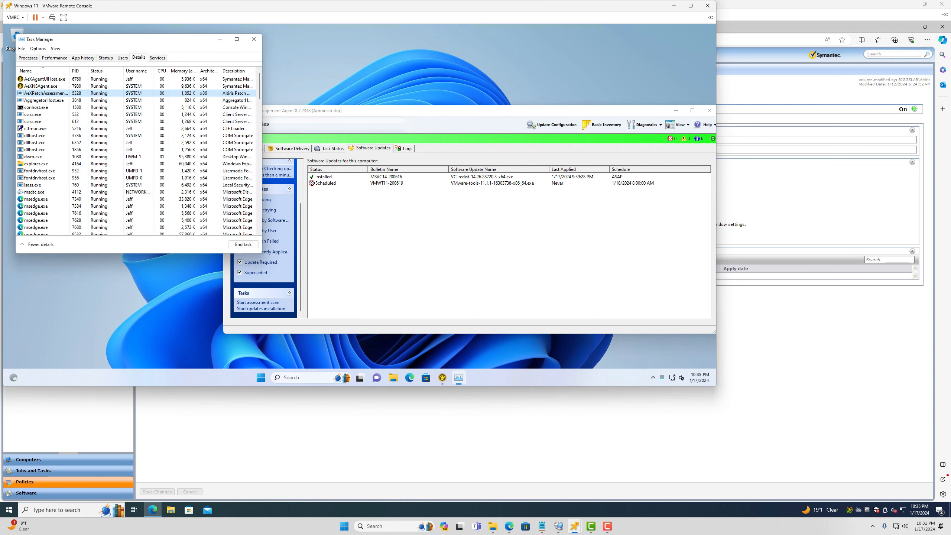
pyautogui.click(387, 183)
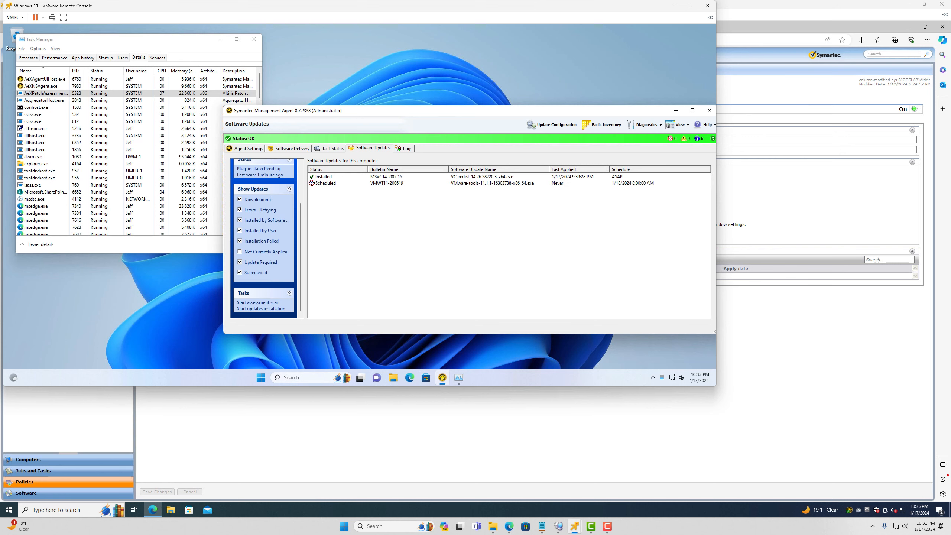
pyautogui.moveTo(359, 6); pyautogui.dragTo(481, 79)
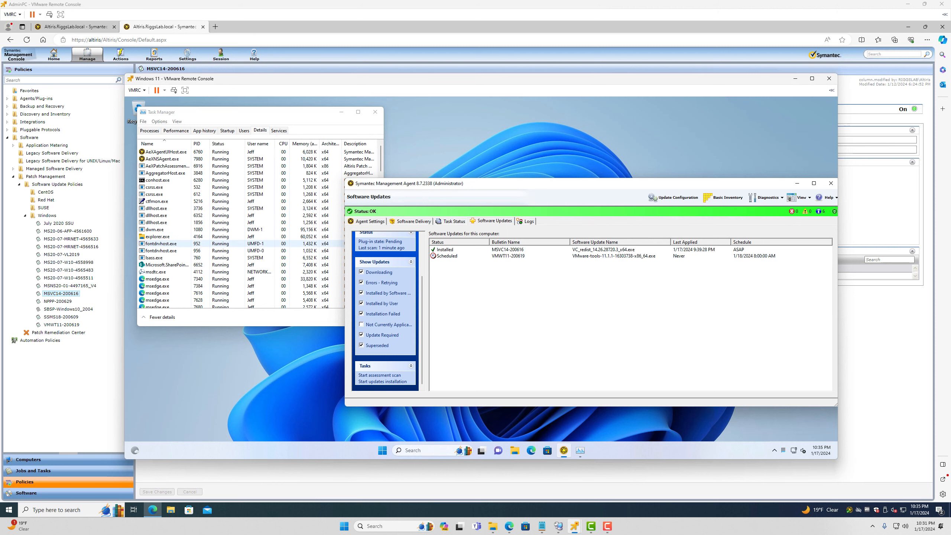
# Check the Import Patch Data progress on the admin PC, then list all bulletins in Patch Remediation Center
pyautogui.hotkey('alt', 'Tab')
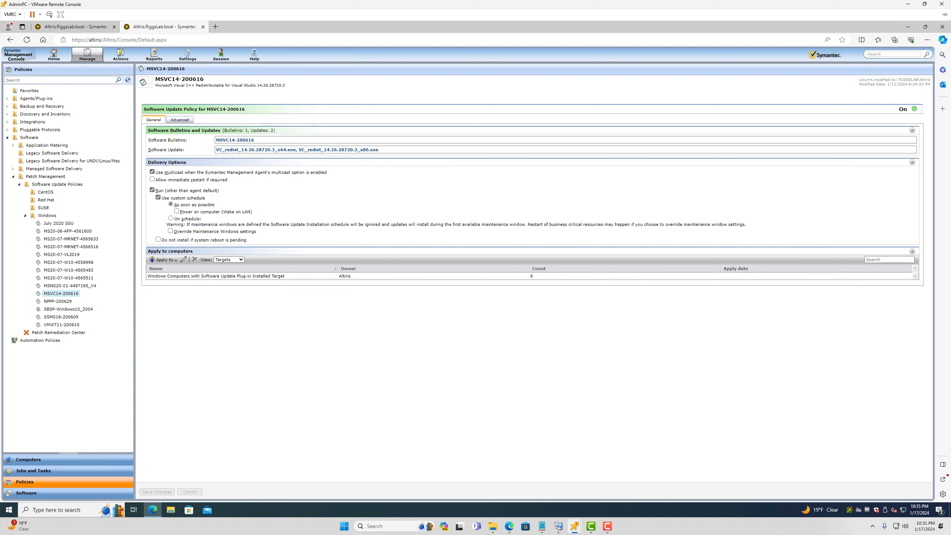
pyautogui.click(76, 27)
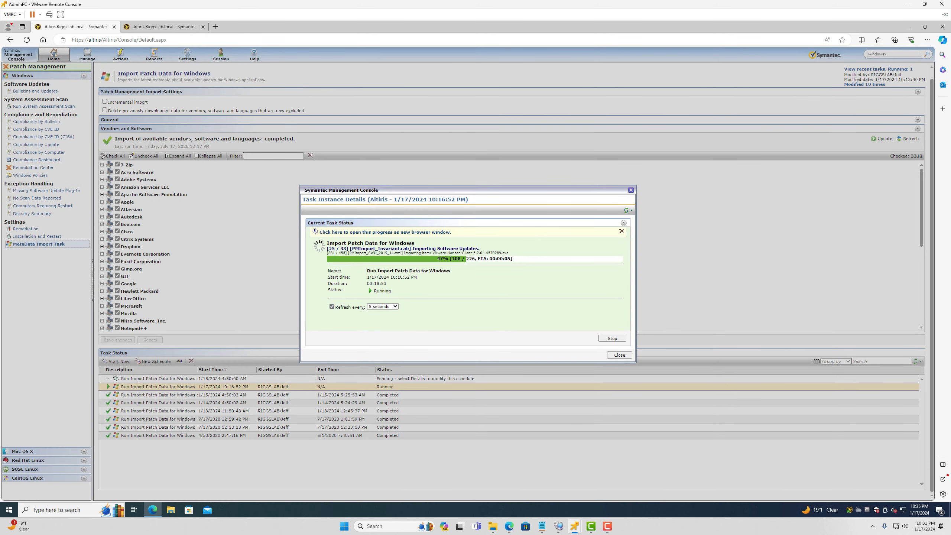
pyautogui.click(164, 27)
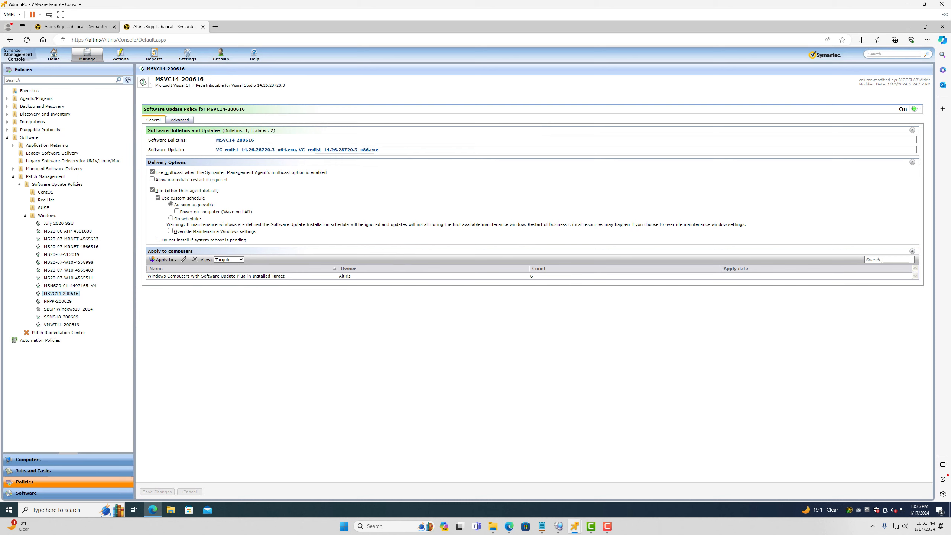
pyautogui.click(59, 332)
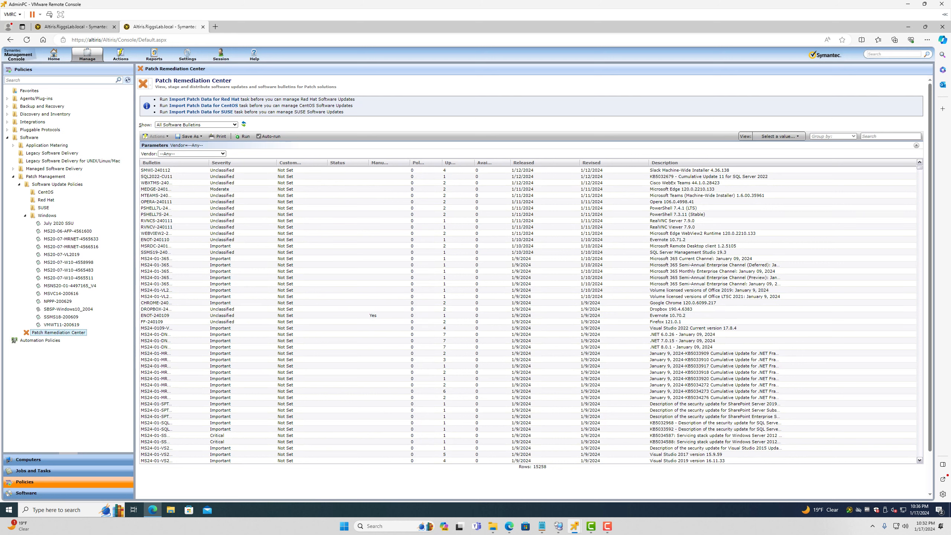
# Widen the Manual Download column and sort the bulletins by it
pyautogui.moveTo(410, 163); pyautogui.dragTo(478, 163)
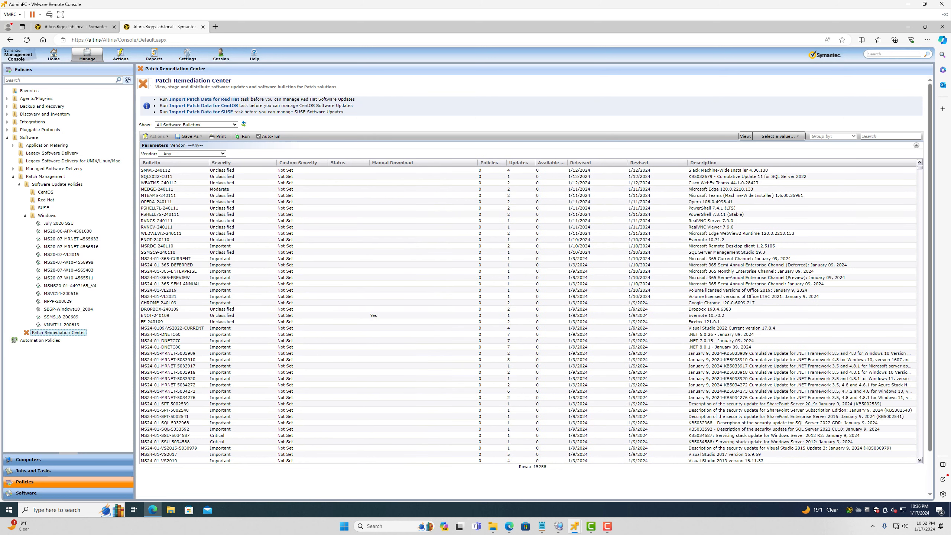
pyautogui.click(374, 315)
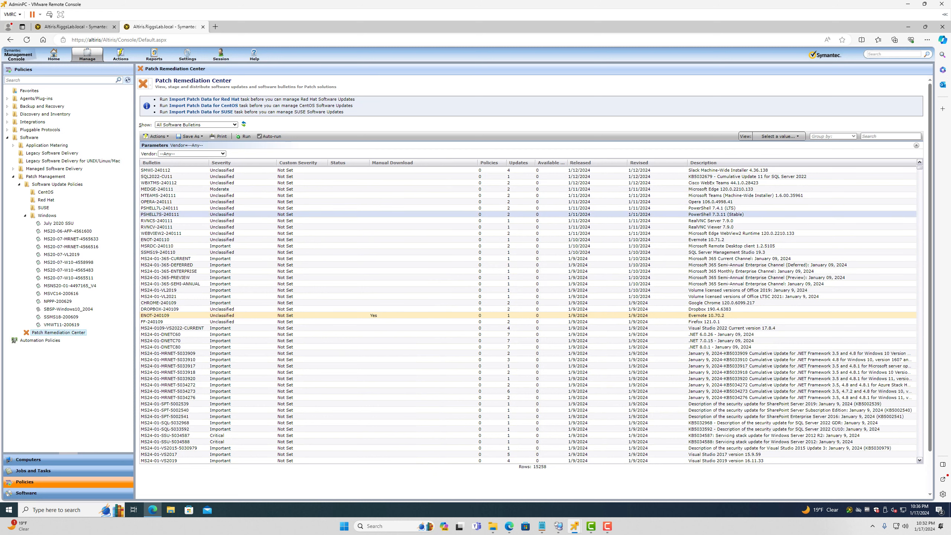
pyautogui.click(412, 162)
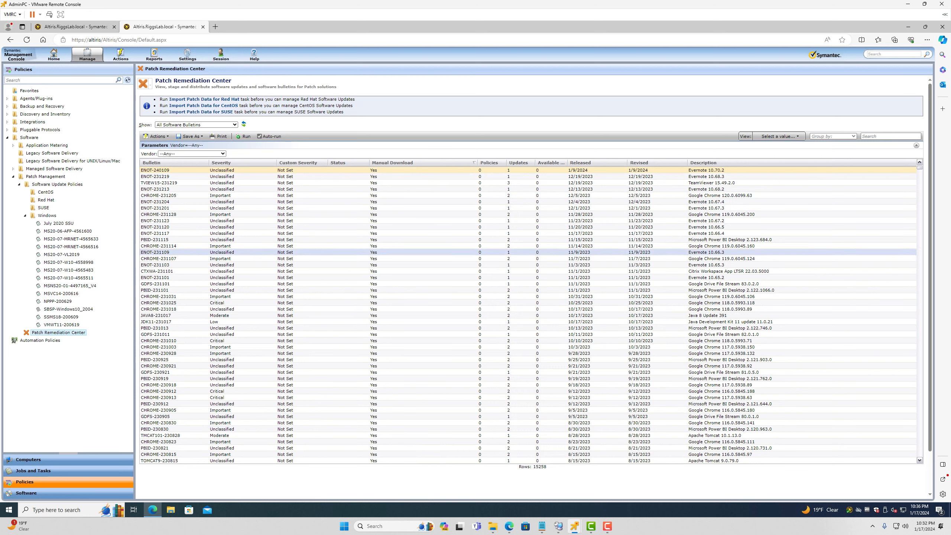
# Sort the bulletins by Policies, then search the list for 'ssu'
pyautogui.click(489, 163)
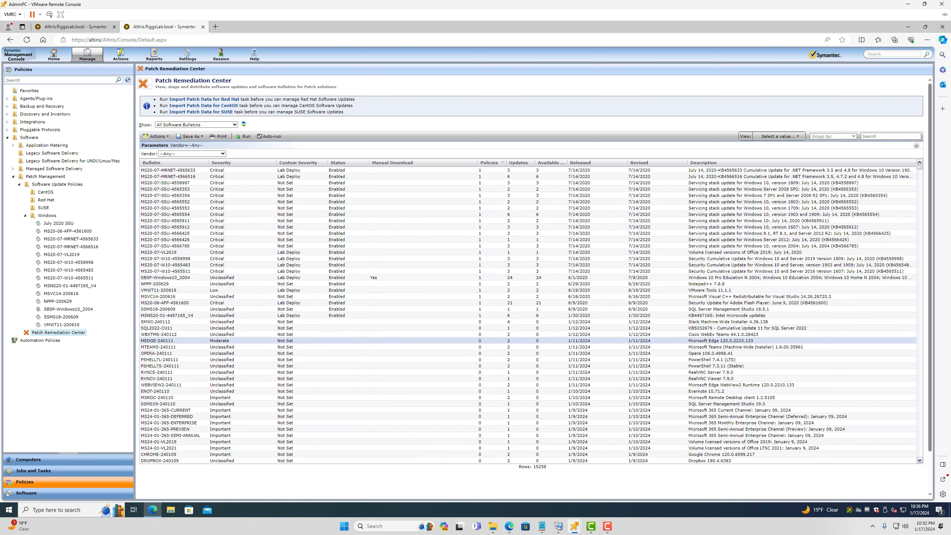
pyautogui.scroll(-10, 524, 416)
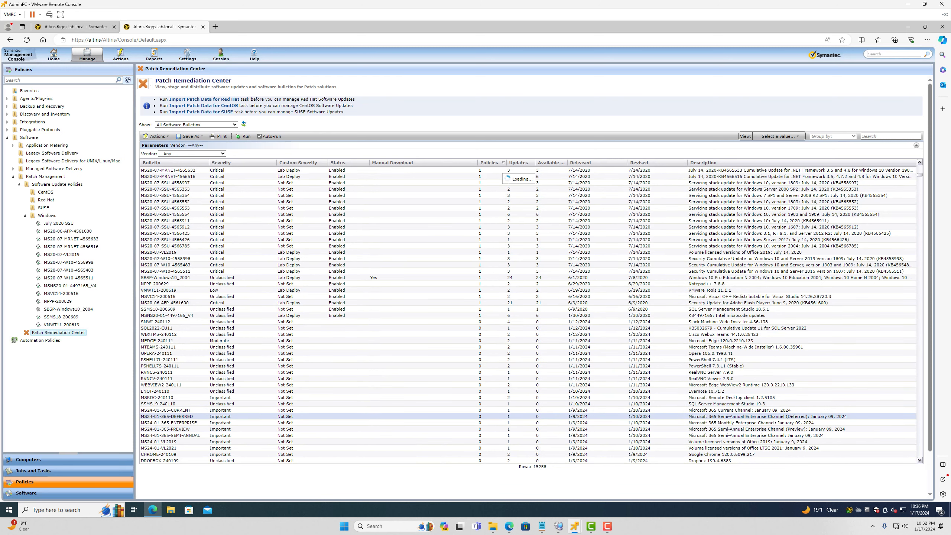
pyautogui.scroll(10, 525, 366)
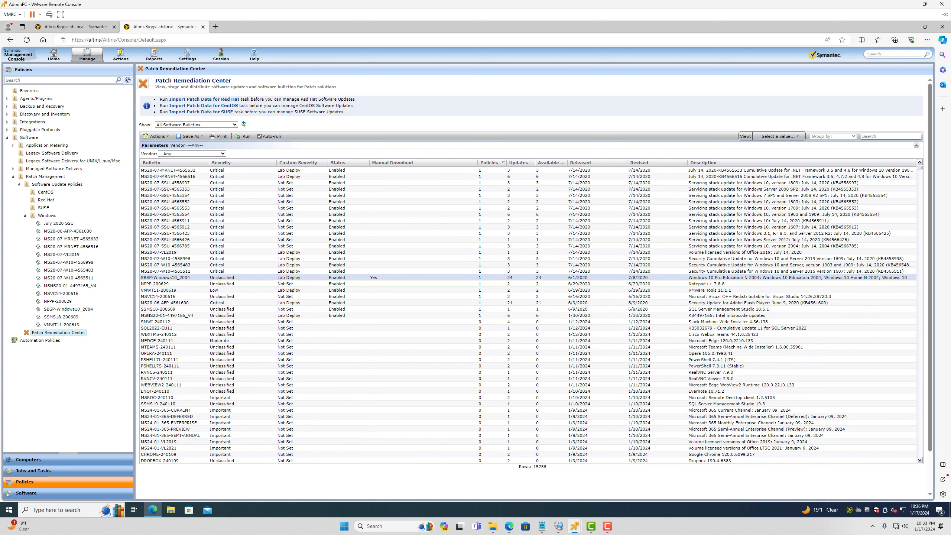
pyautogui.click(490, 163)
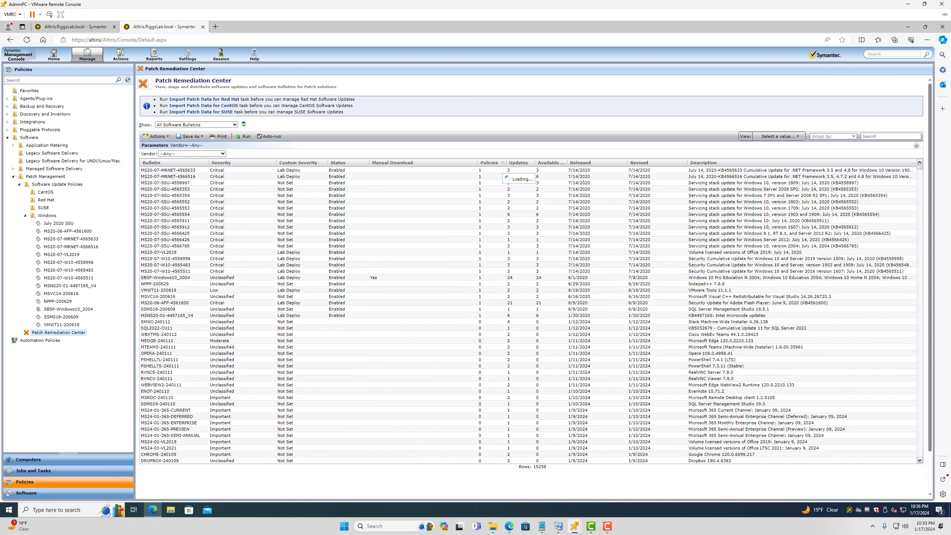
pyautogui.click(891, 136)
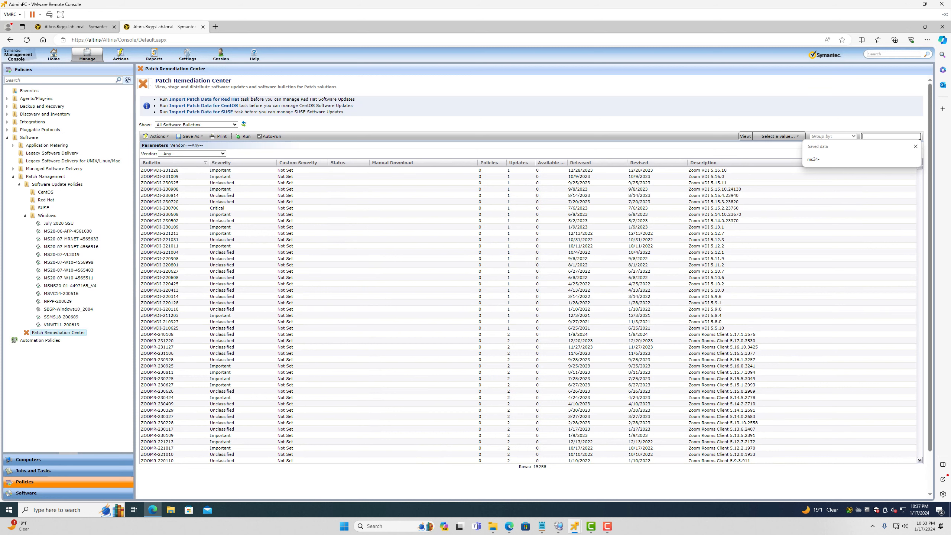
pyautogui.write('ssu')
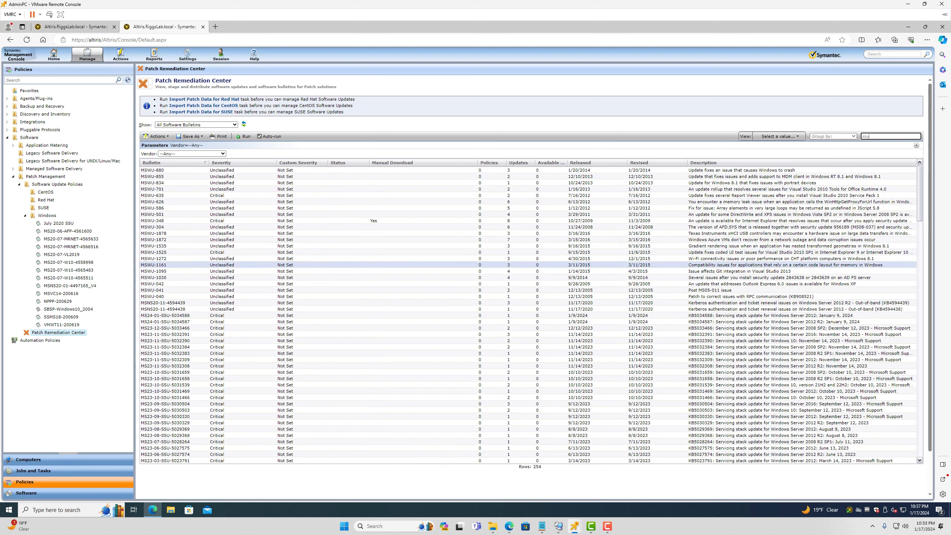
pyautogui.click(600, 321)
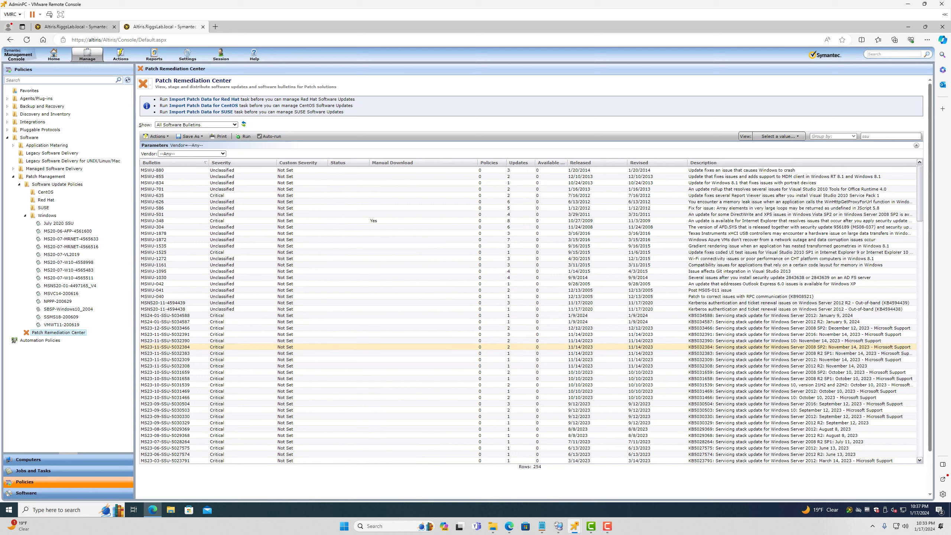
pyautogui.click(599, 460)
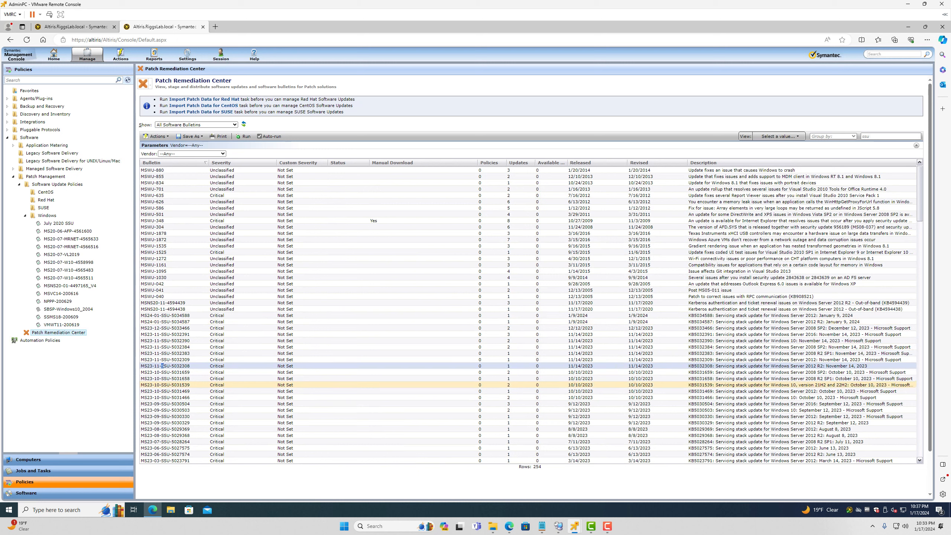
pyautogui.click(600, 340)
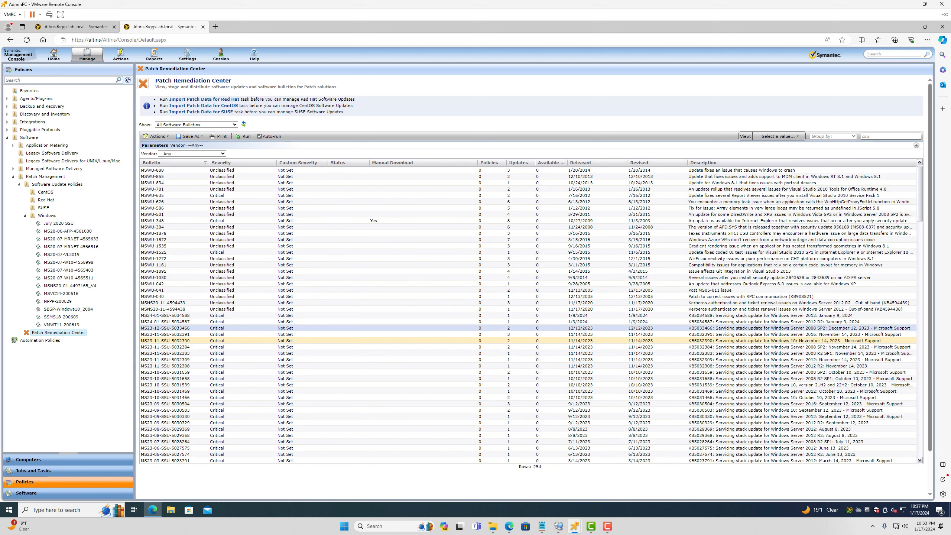
pyautogui.click(165, 322)
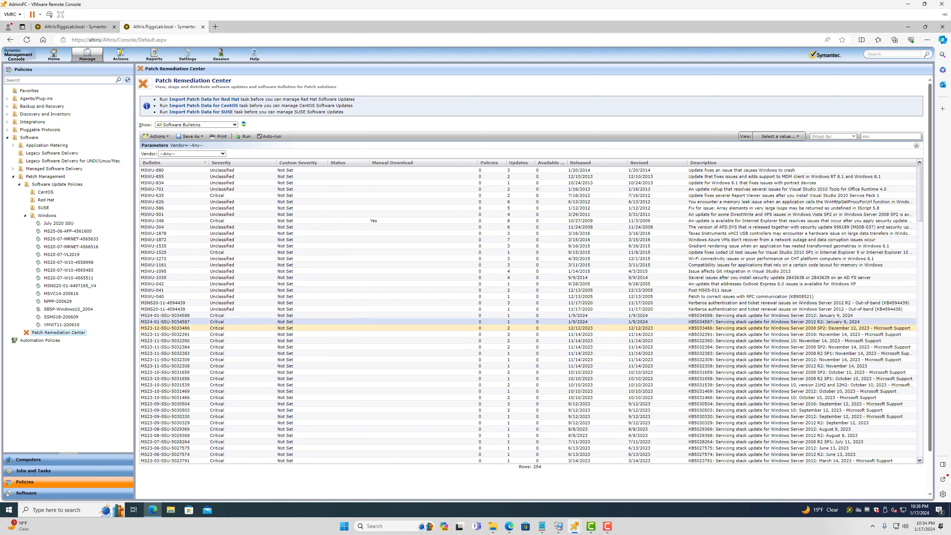
pyautogui.click(165, 316)
pyautogui.click(165, 309)
# Compare SSU bulletins 5034587 and 5034588, then change the search to 'w10'
pyautogui.click(165, 322)
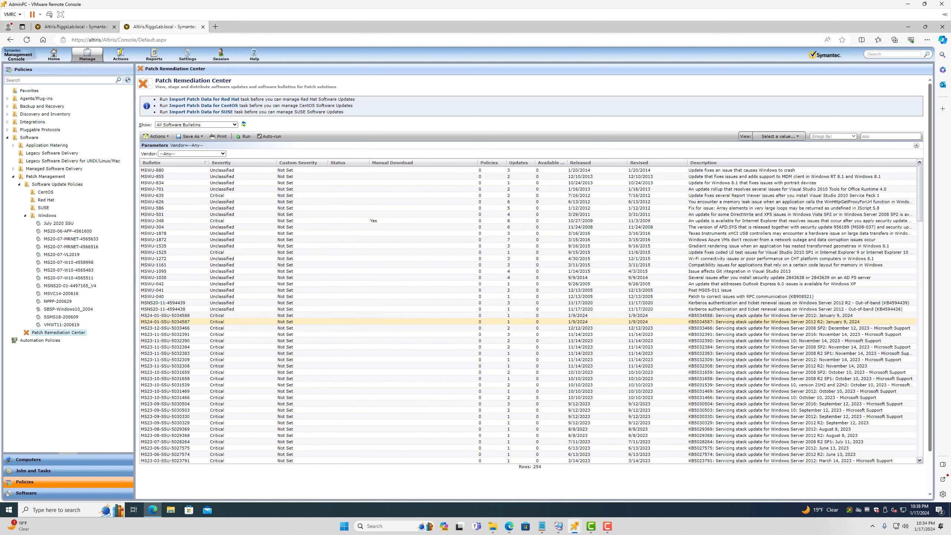
pyautogui.click(179, 316)
pyautogui.click(179, 322)
pyautogui.keyDown('shift'); pyautogui.click(180, 316); pyautogui.keyUp('shift')
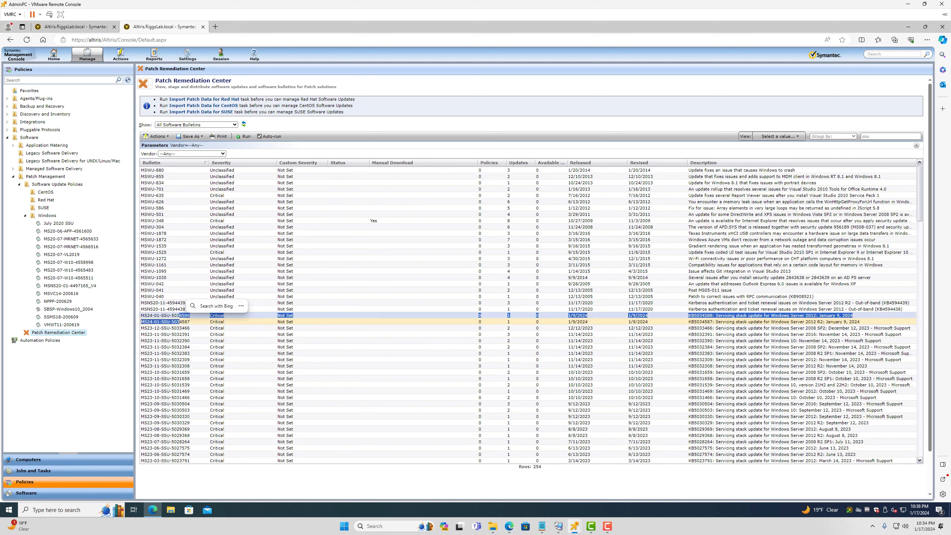
pyautogui.click(879, 137)
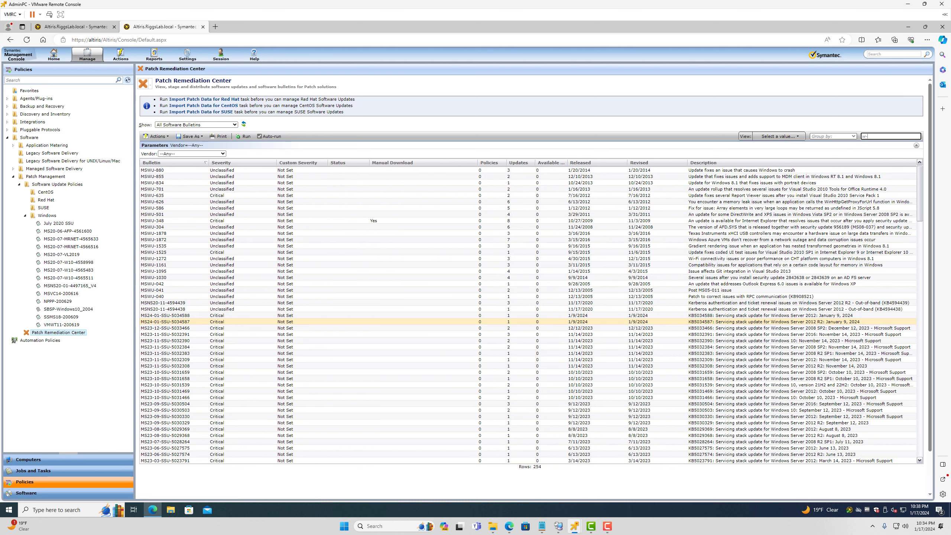
pyautogui.write('w10')
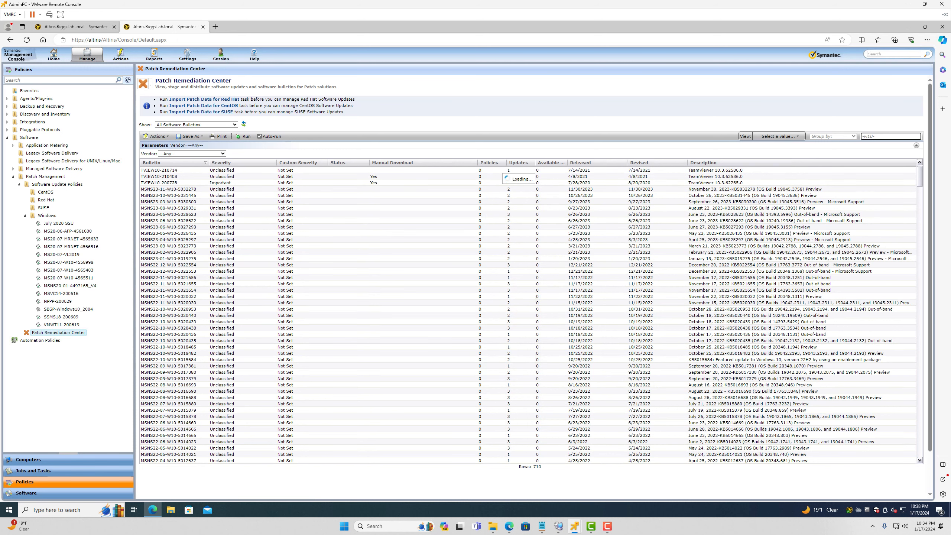
# Scroll the Windows 10 bulletins and select MS23-11-W10-5032196
pyautogui.scroll(-10, 528, 271)
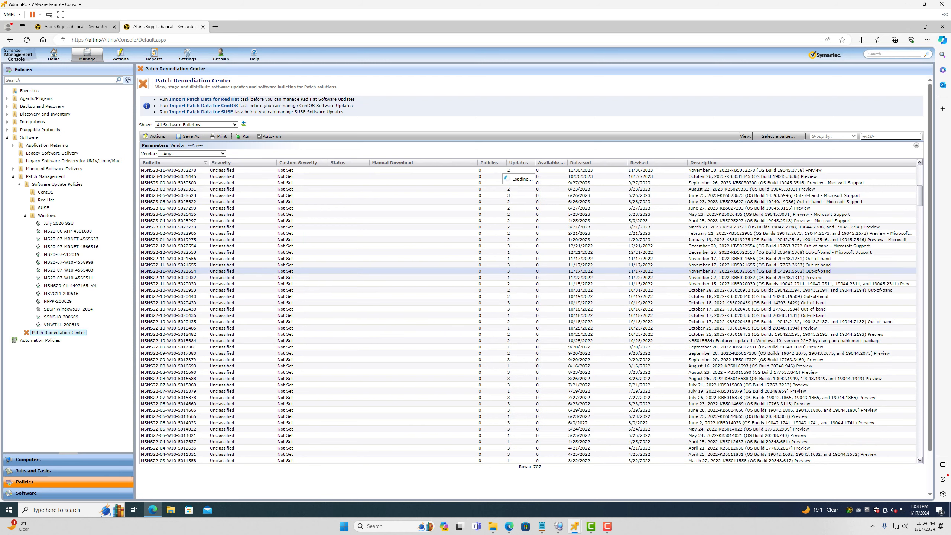
pyautogui.scroll(-15, 528, 269)
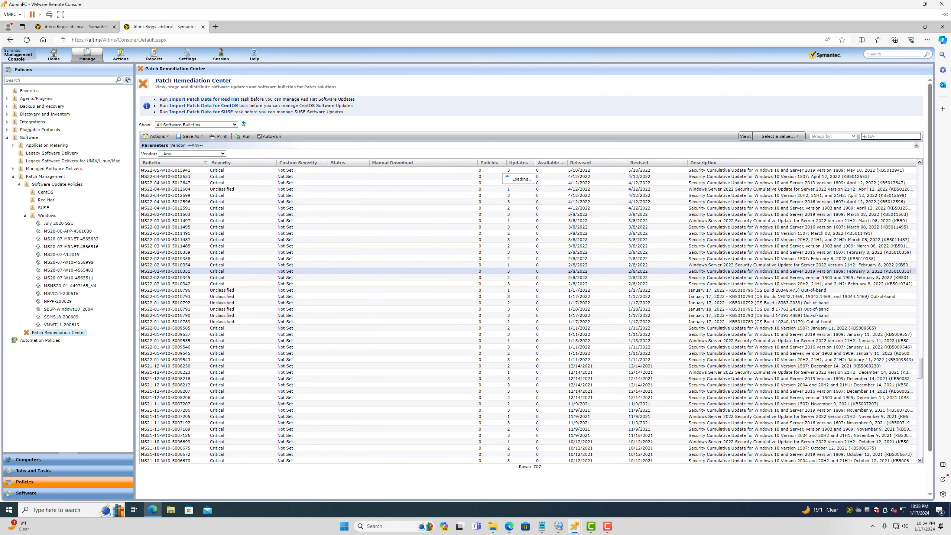
pyautogui.scroll(15, 528, 270)
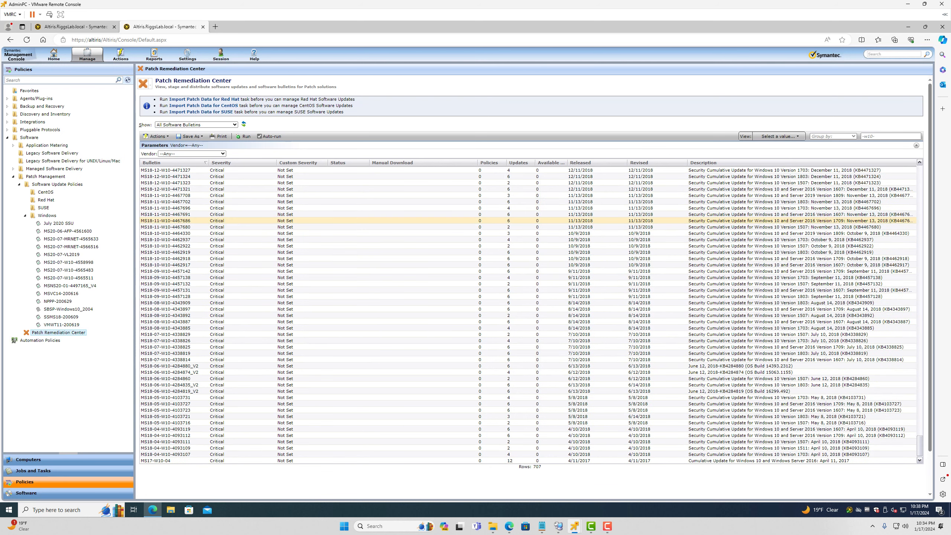
pyautogui.scroll(5, 528, 269)
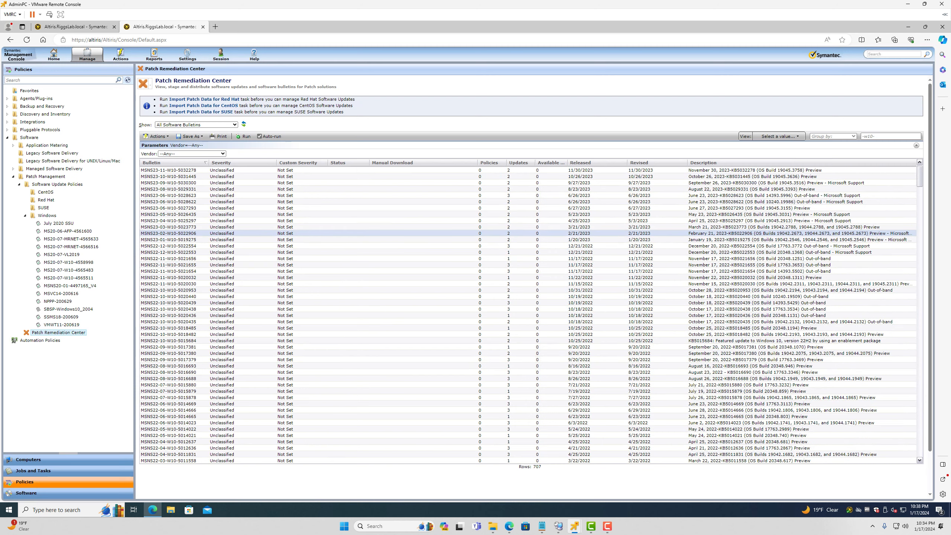
pyautogui.scroll(-10, 528, 311)
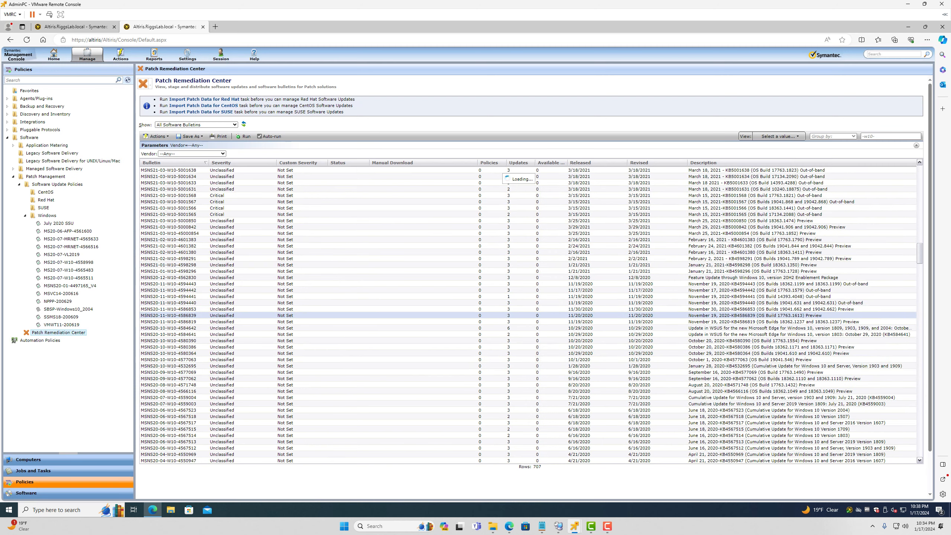
pyautogui.scroll(-10, 528, 311)
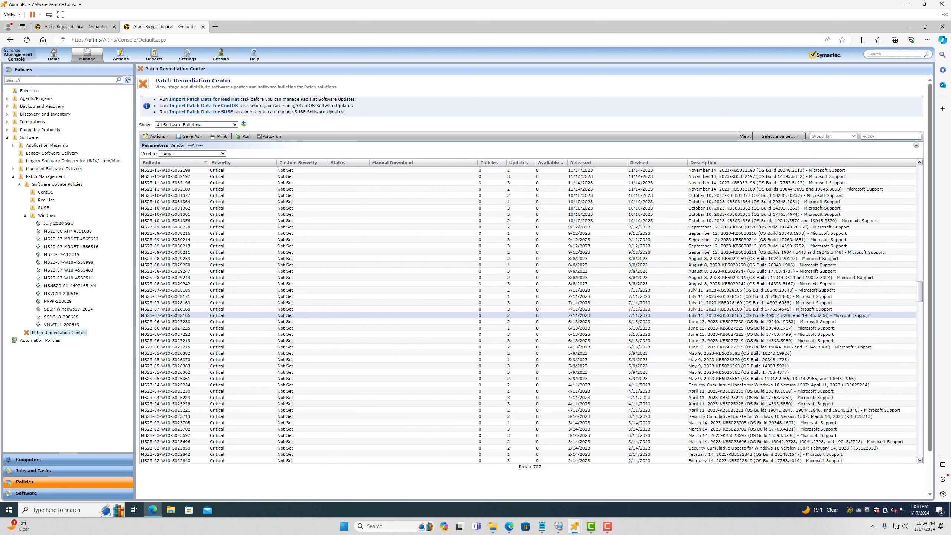
pyautogui.click(528, 183)
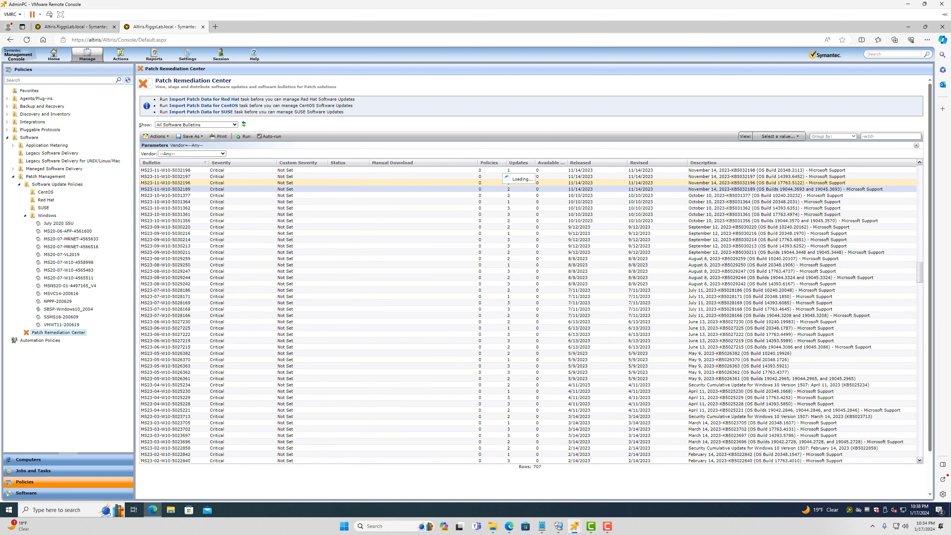
# Select bulletin MS24-01-W10-5034134, then open a new blank browser tab
pyautogui.scroll(10, 528, 187)
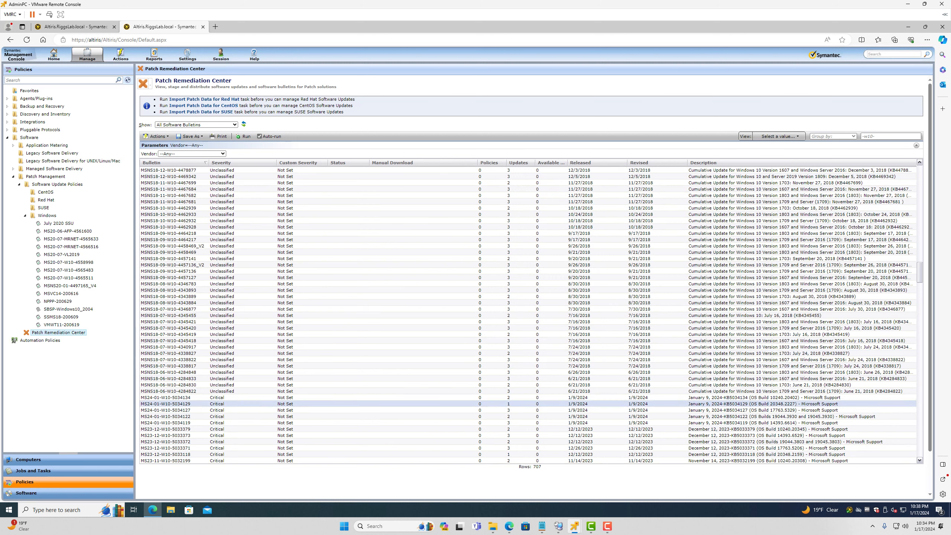
pyautogui.click(153, 398)
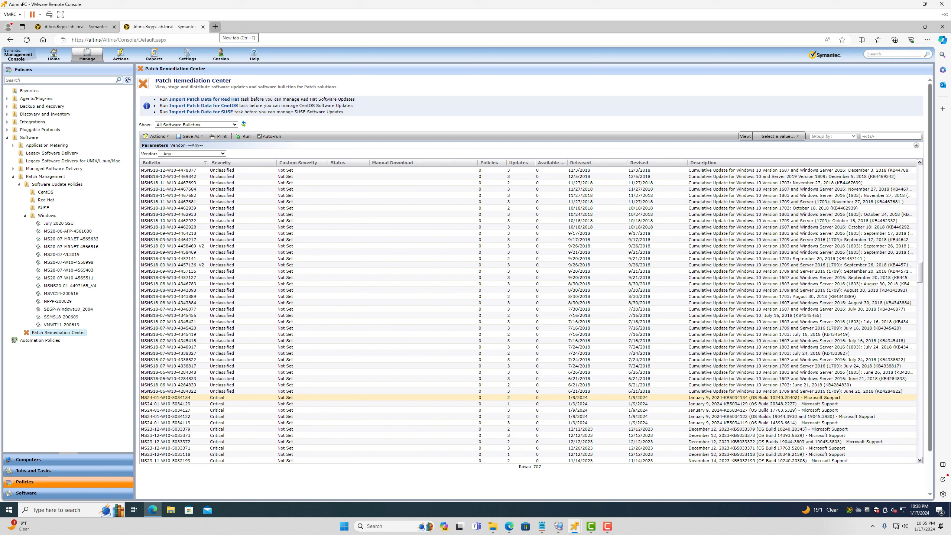
pyautogui.click(216, 27)
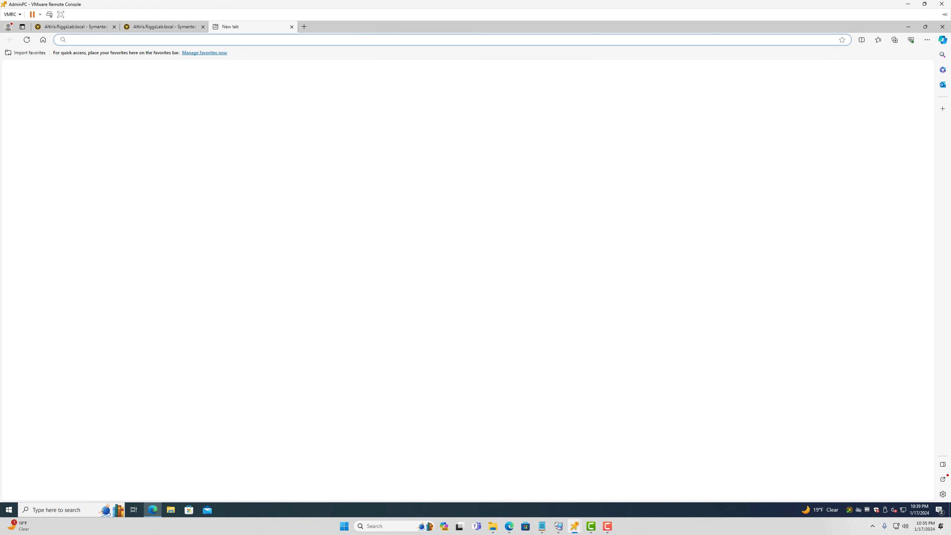
# Google 'windows 10 build 40204', mark 21H2 in the result, and return to the Altiris tab
pyautogui.write('buil')
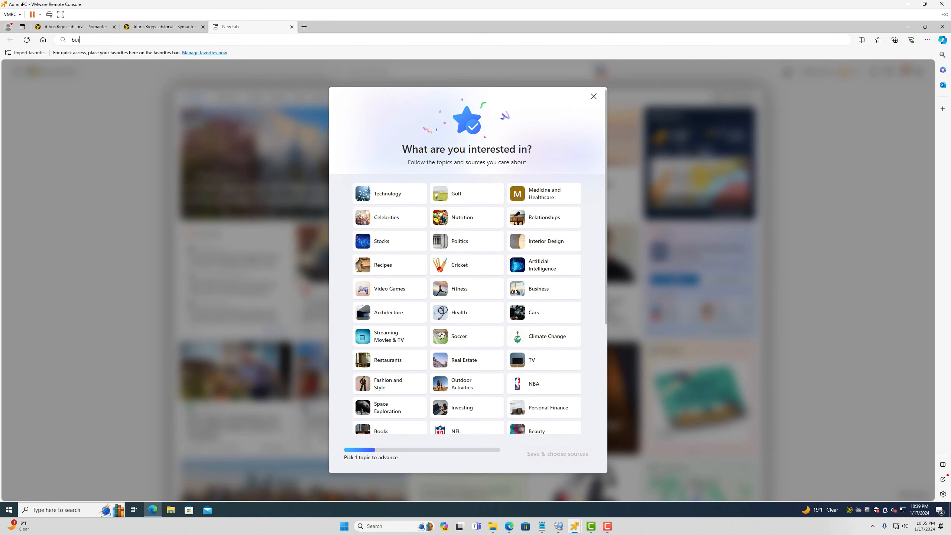
pyautogui.write('d 40204')
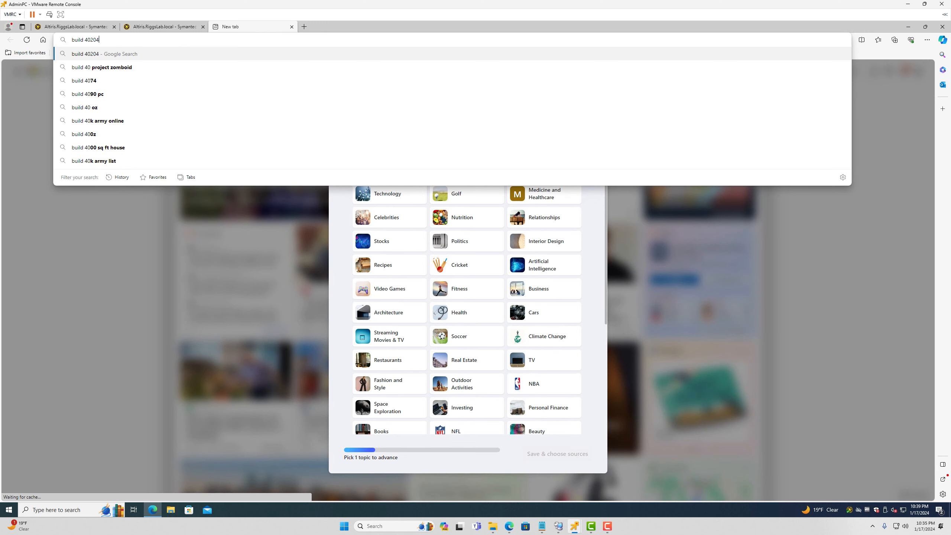
pyautogui.press('Return')
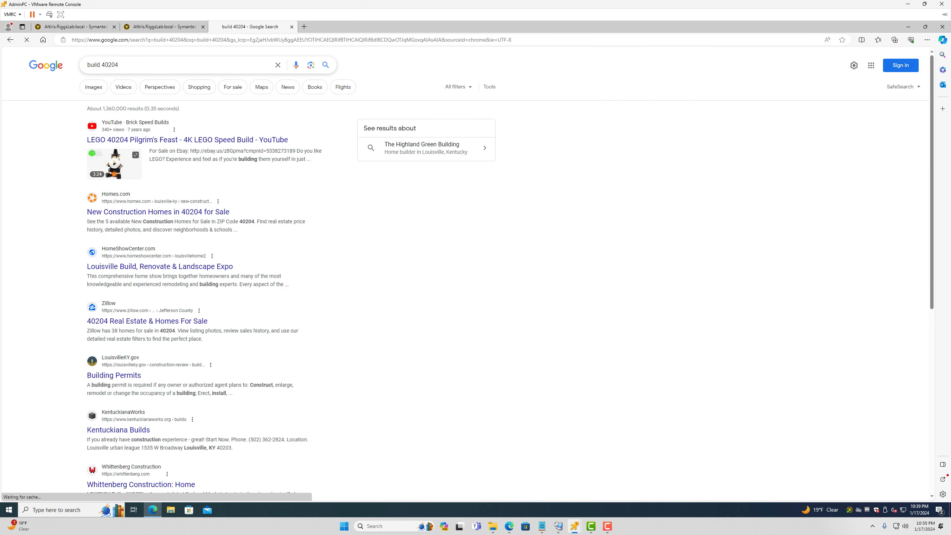
pyautogui.click(88, 64)
pyautogui.write('windows 10')
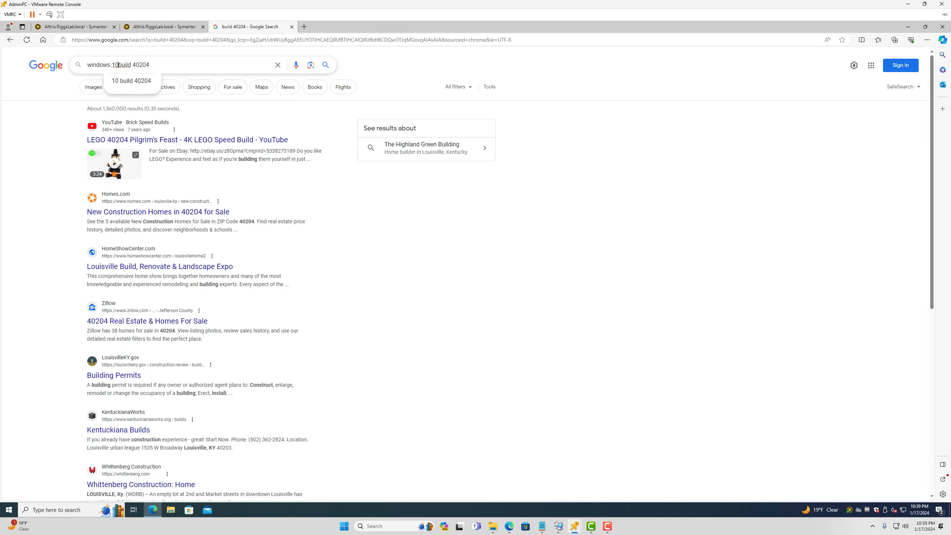
pyautogui.press('Return')
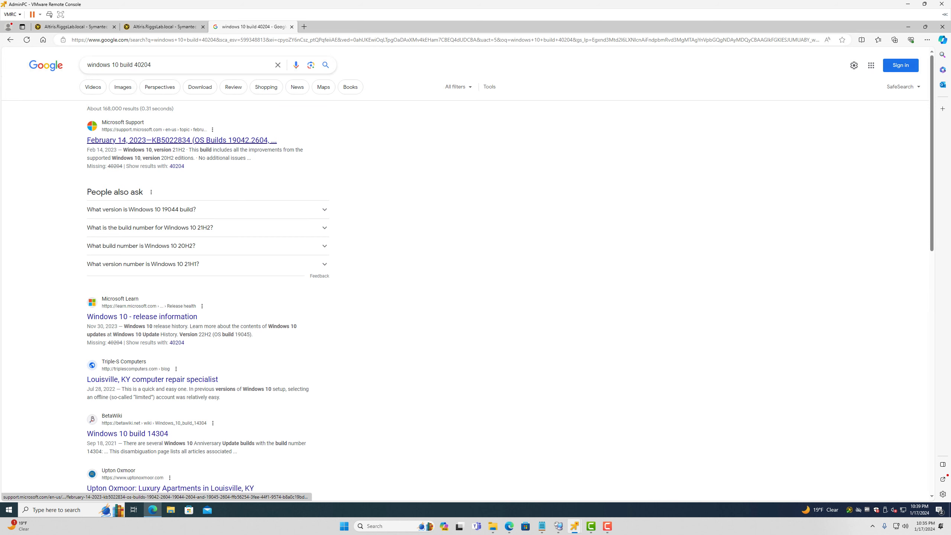
pyautogui.moveTo(172, 150); pyautogui.dragTo(191, 150)
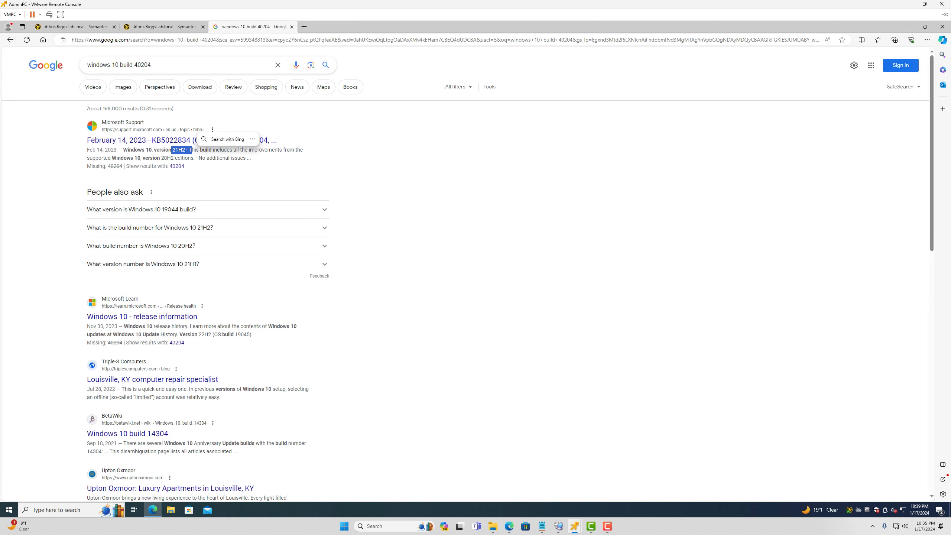
pyautogui.click(164, 28)
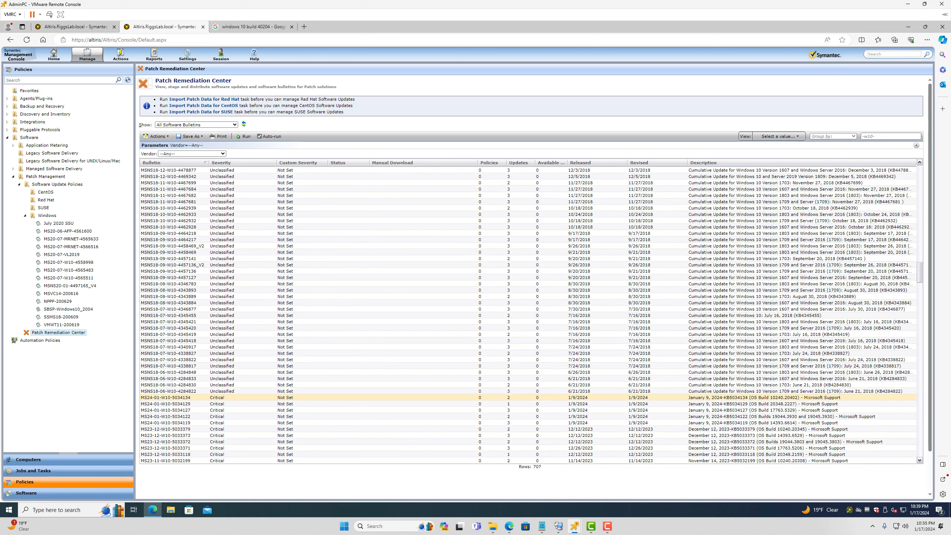
# Filter to '01-w10-', inspect 5019275, 5022297 and 4480967 bulletins, then open All Reports
pyautogui.click(863, 136)
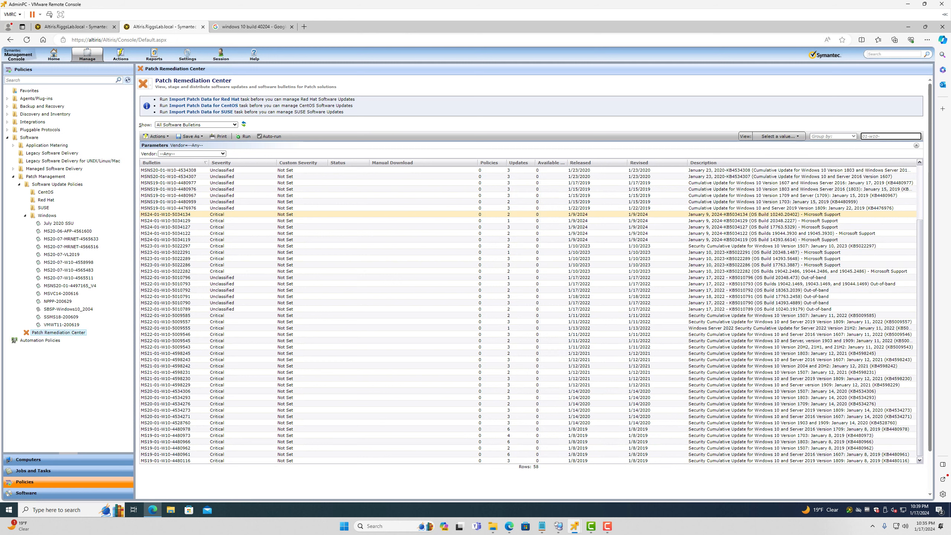
pyautogui.scroll(4, 179, 203)
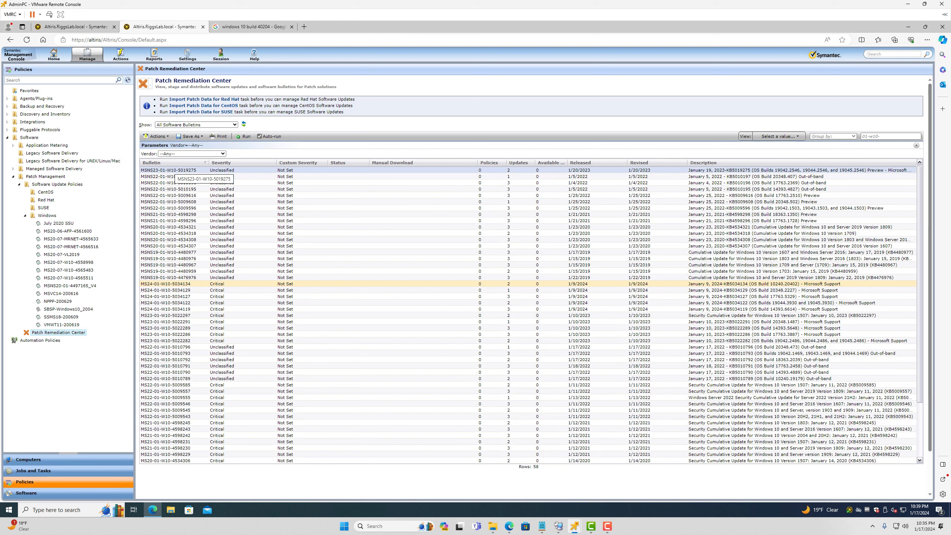
pyautogui.click(173, 170)
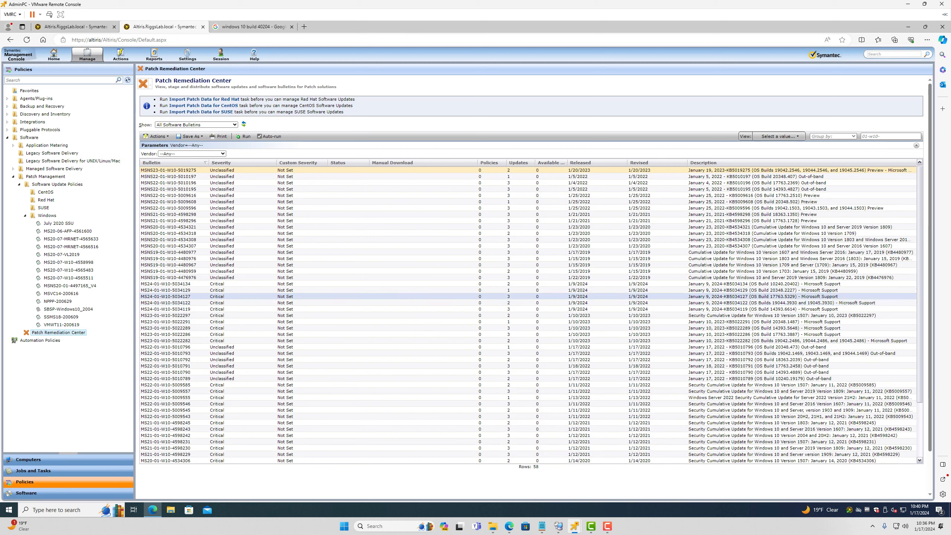
pyautogui.click(165, 316)
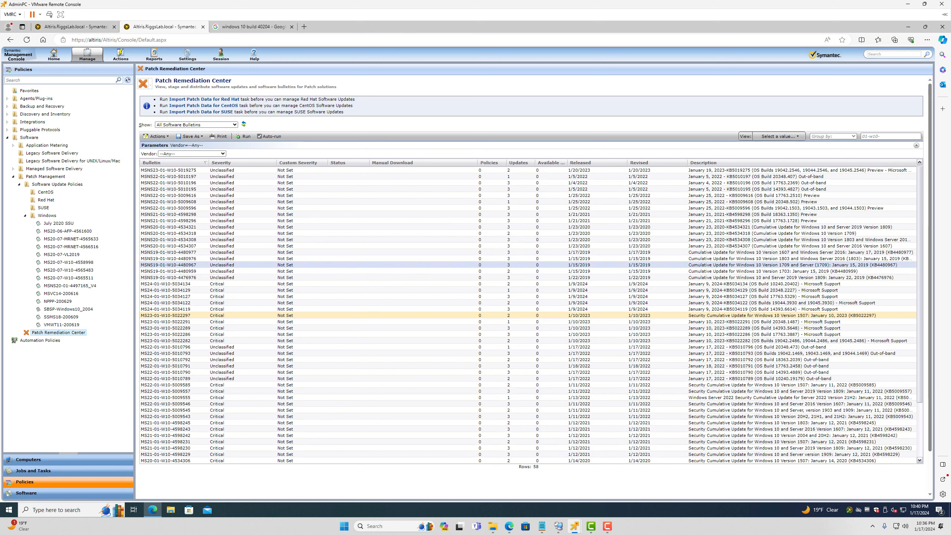
pyautogui.click(528, 265)
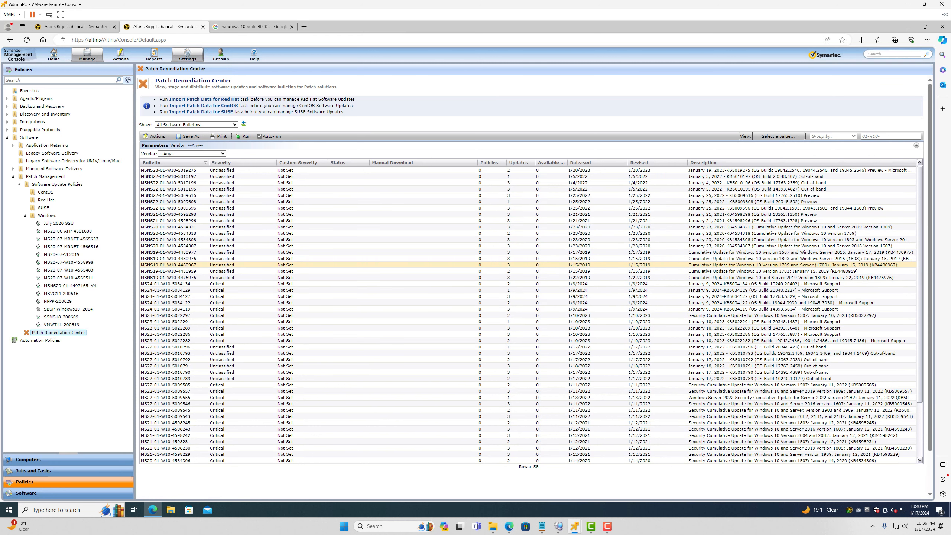
pyautogui.click(159, 68)
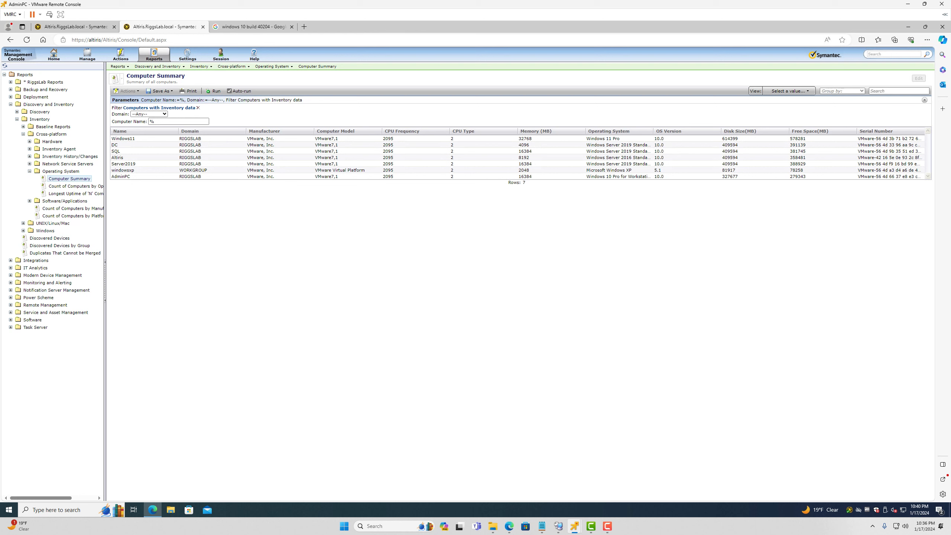
# Open the Windows Superseded Bulletins report under Software > Patch Management > Software Bulletins
pyautogui.click(11, 319)
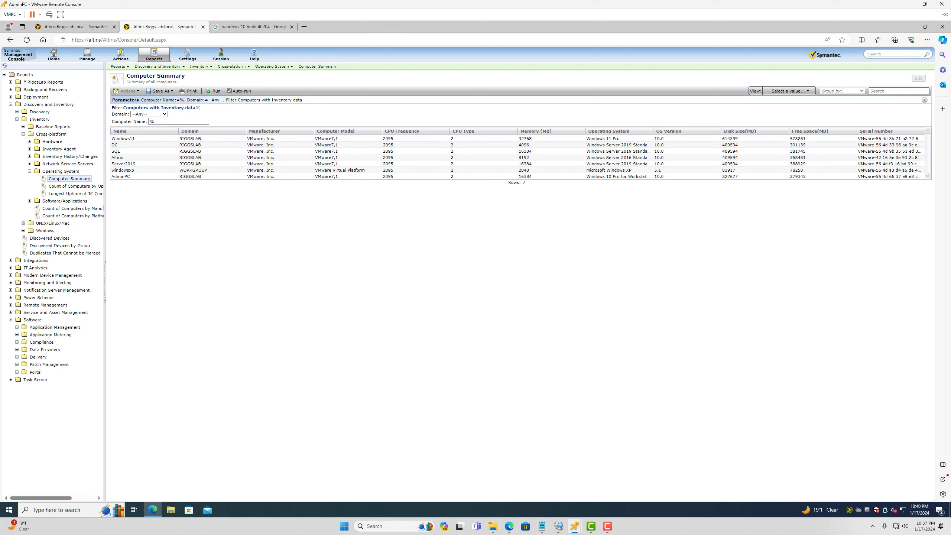
pyautogui.click(17, 364)
pyautogui.click(23, 402)
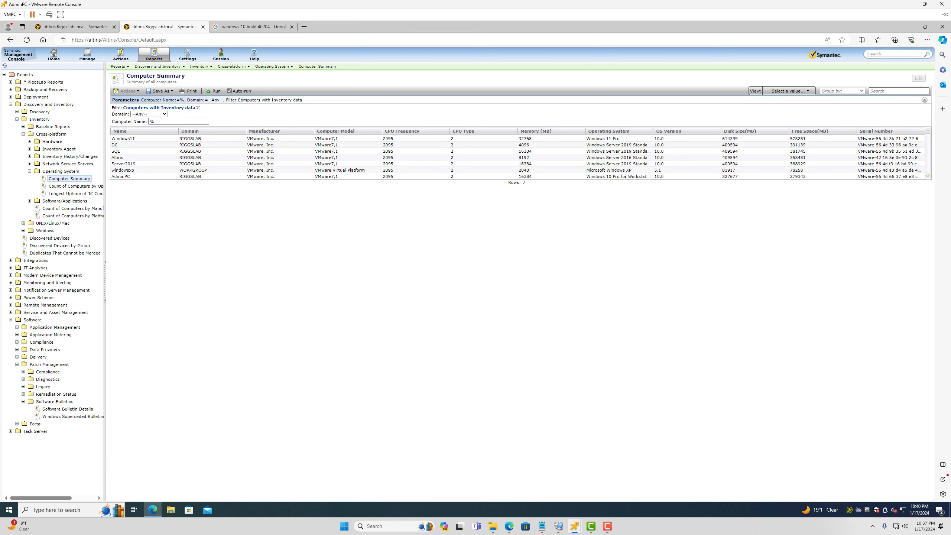
pyautogui.click(73, 416)
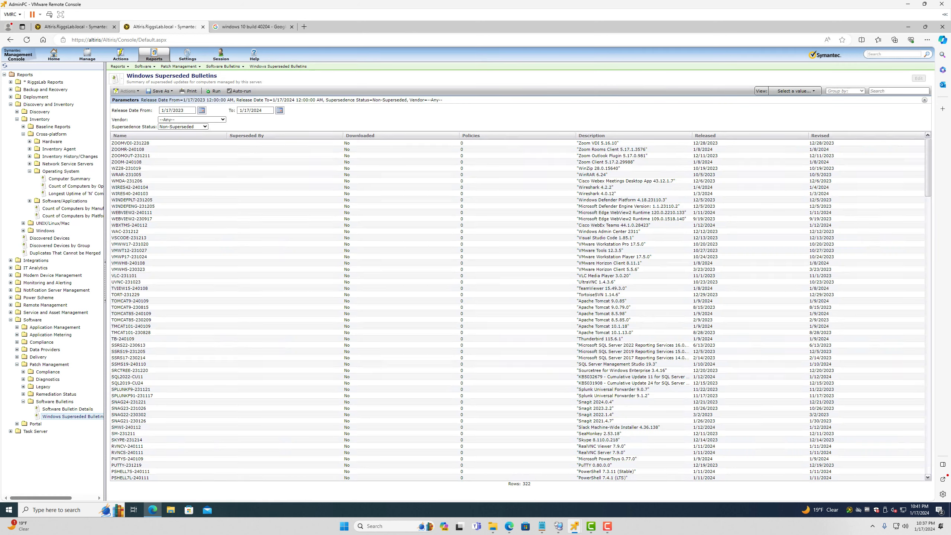
# Rerun the report for releases since 1/17/2000 and sort downloaded bulletins first
pyautogui.doubleClick(178, 111)
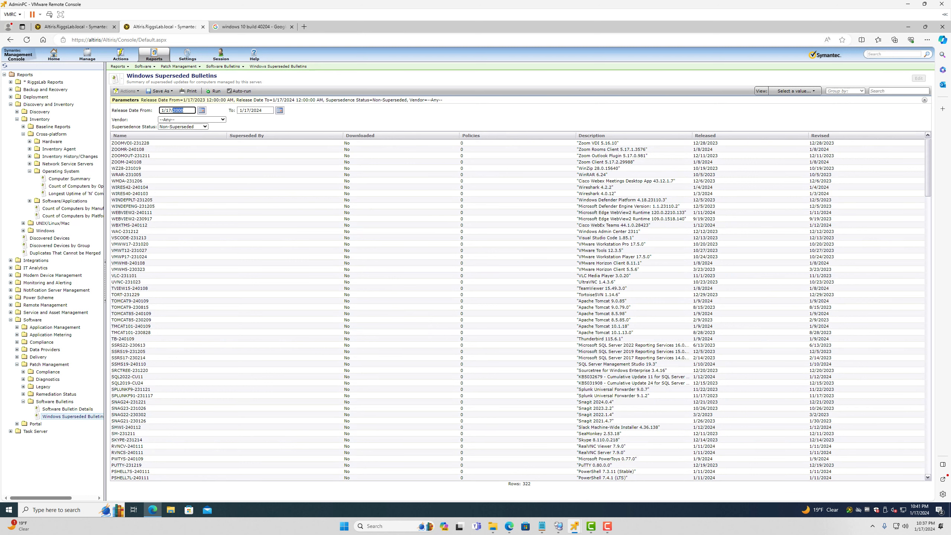
pyautogui.click(213, 91)
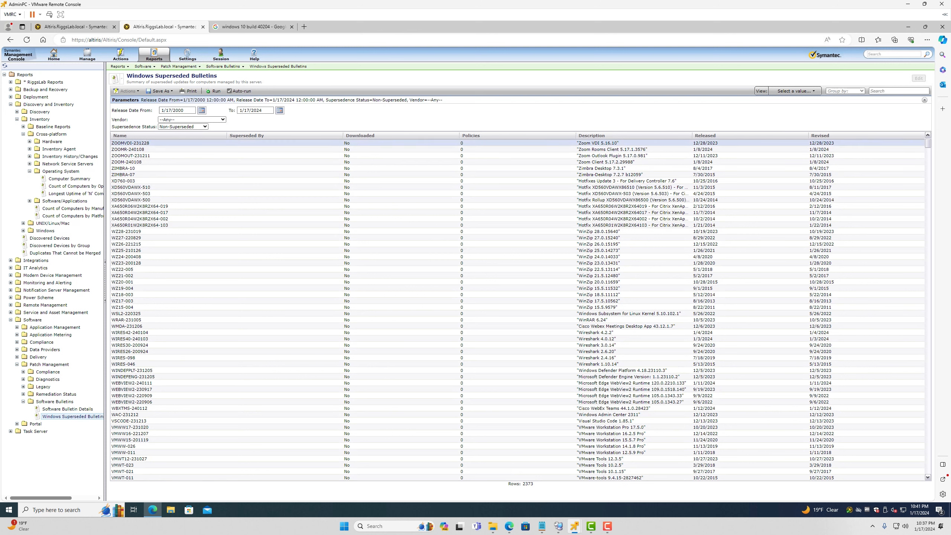
pyautogui.click(706, 136)
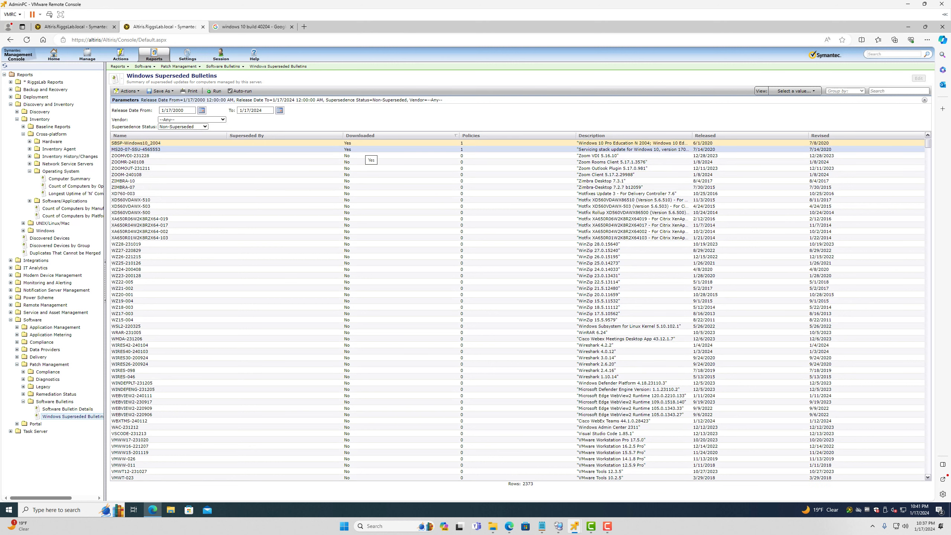
# Disable bulletins SBSP-Windows10_2004 and MS20-07-SSU-4565553 and confirm
pyautogui.keyDown('shift'); pyautogui.click(366, 149); pyautogui.keyUp('shift')
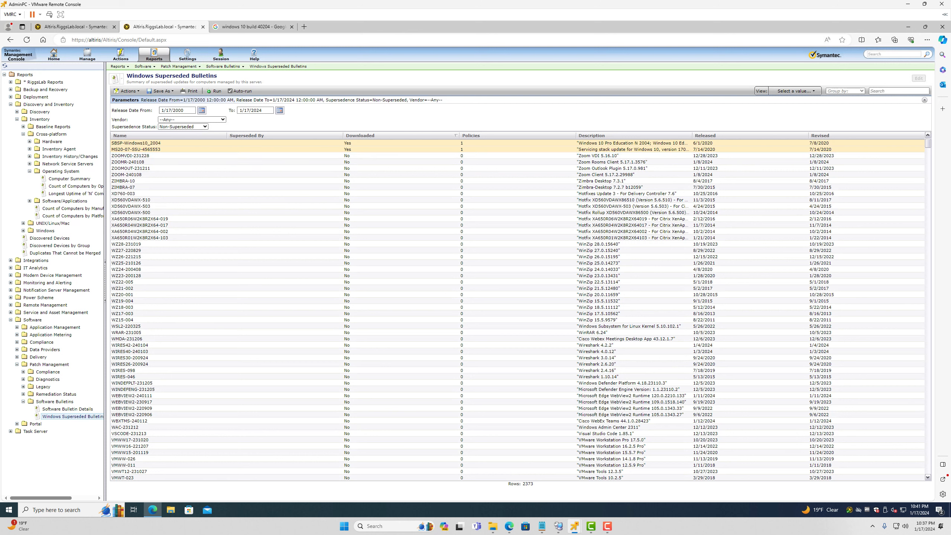
pyautogui.moveTo(693, 135); pyautogui.dragTo(766, 135)
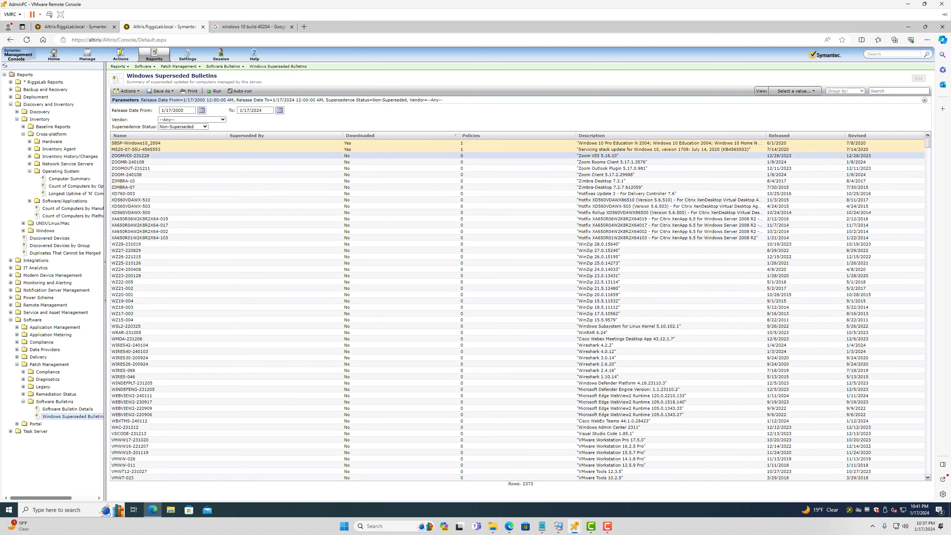
pyautogui.rightClick(363, 144)
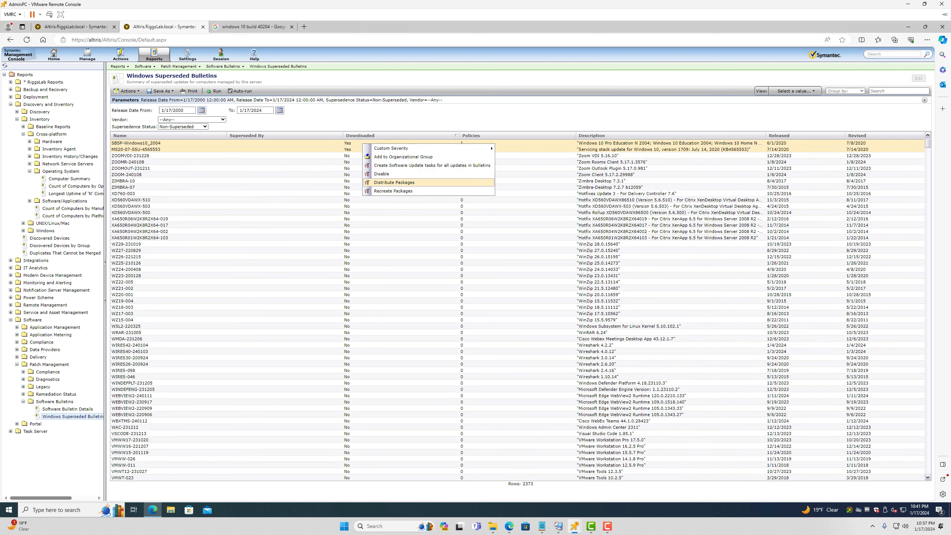
pyautogui.click(382, 174)
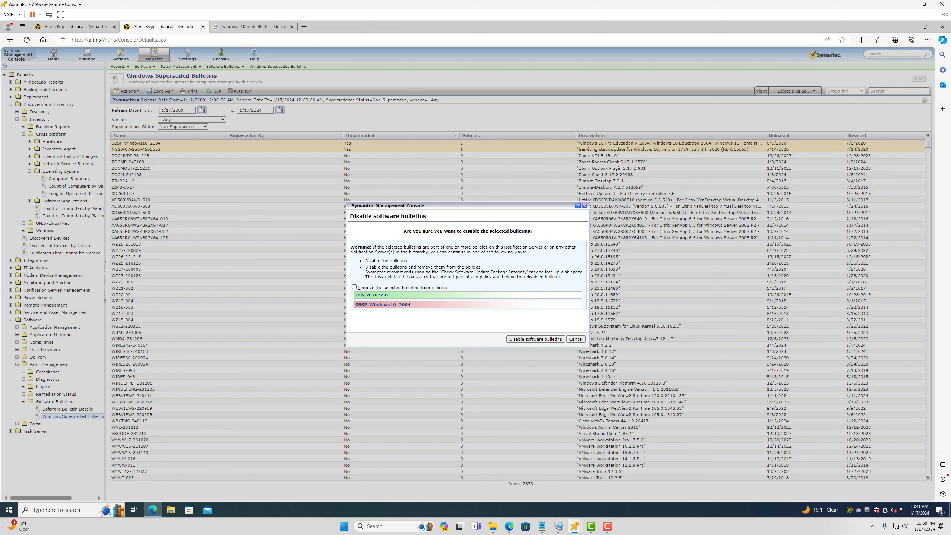
pyautogui.click(535, 339)
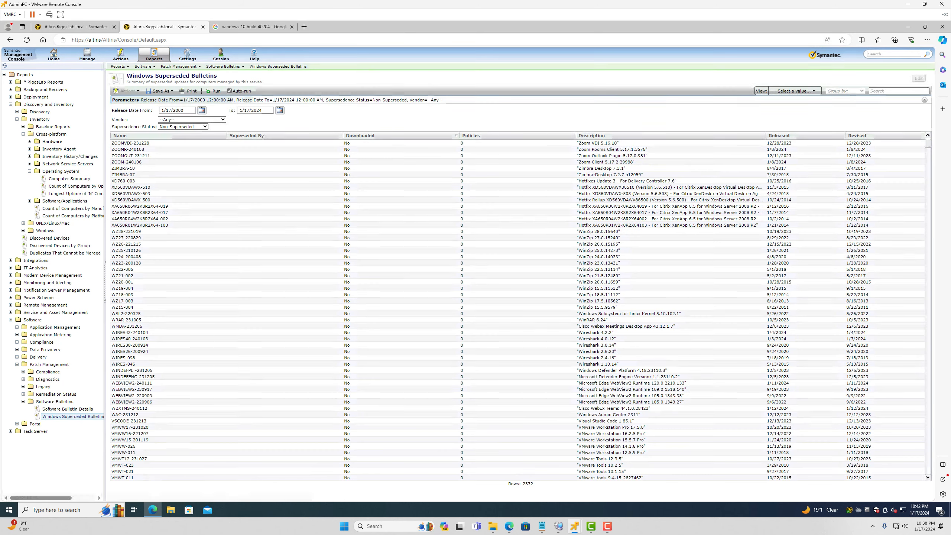
# Sort the report by download status and then by policy count
pyautogui.click(360, 135)
pyautogui.click(360, 136)
pyautogui.click(360, 136)
pyautogui.click(361, 135)
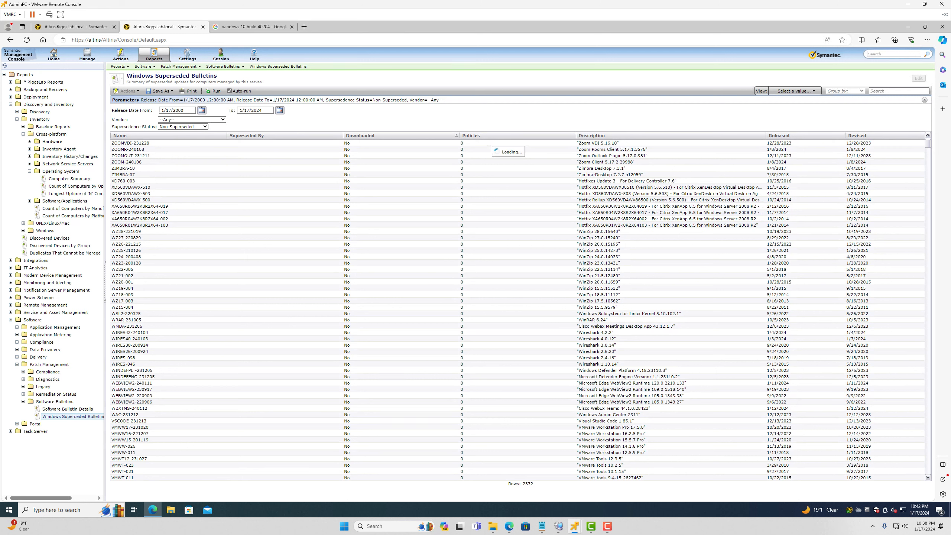
pyautogui.click(471, 136)
pyautogui.click(471, 135)
pyautogui.click(472, 136)
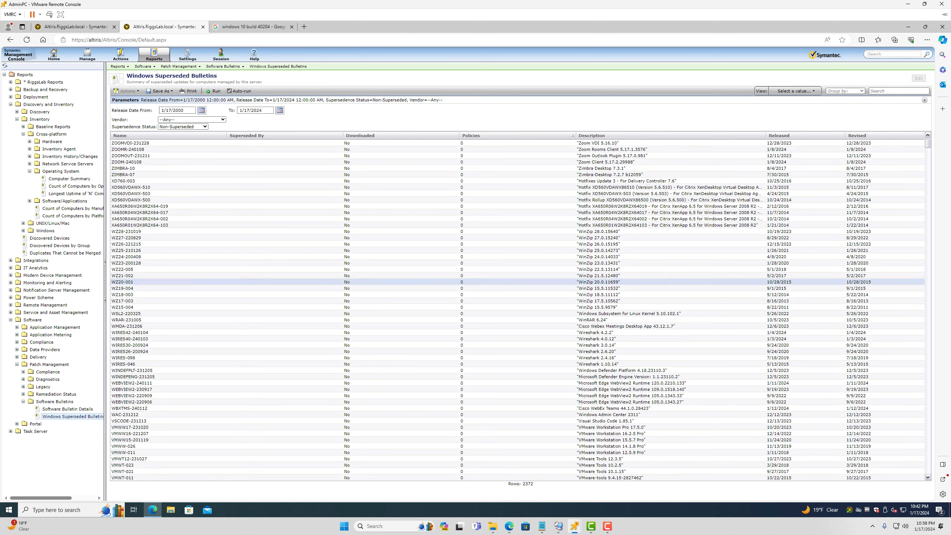
# Rerun the report filtered to Superseded bulletins with downloaded ones on top
pyautogui.click(195, 127)
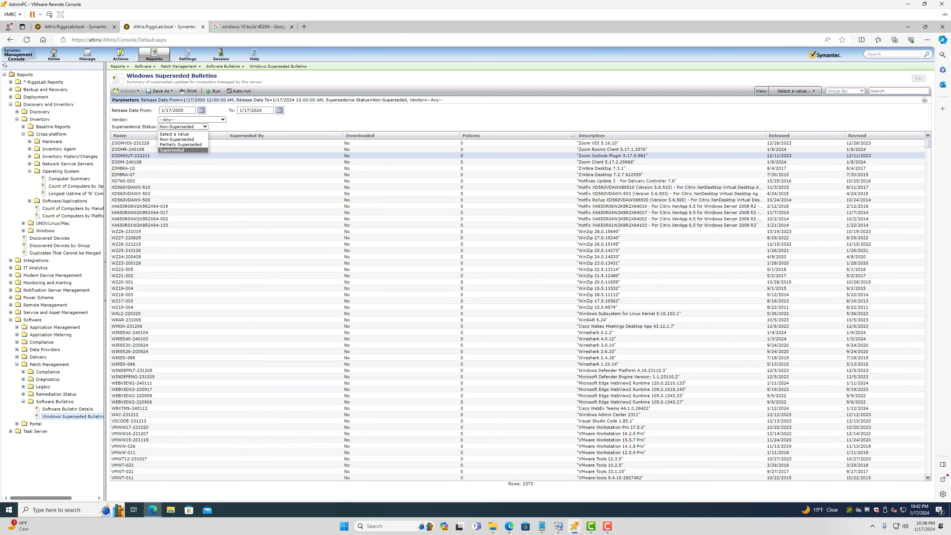
pyautogui.click(176, 150)
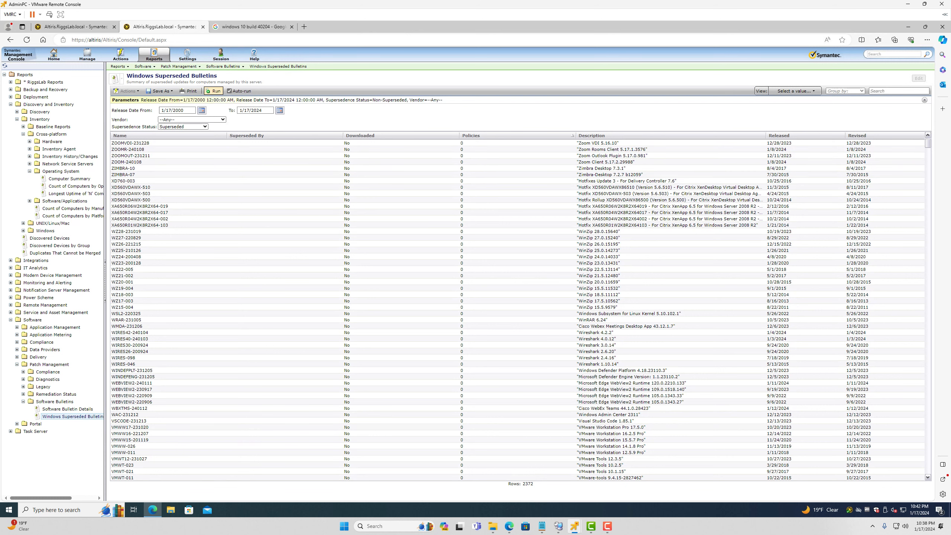
pyautogui.click(214, 90)
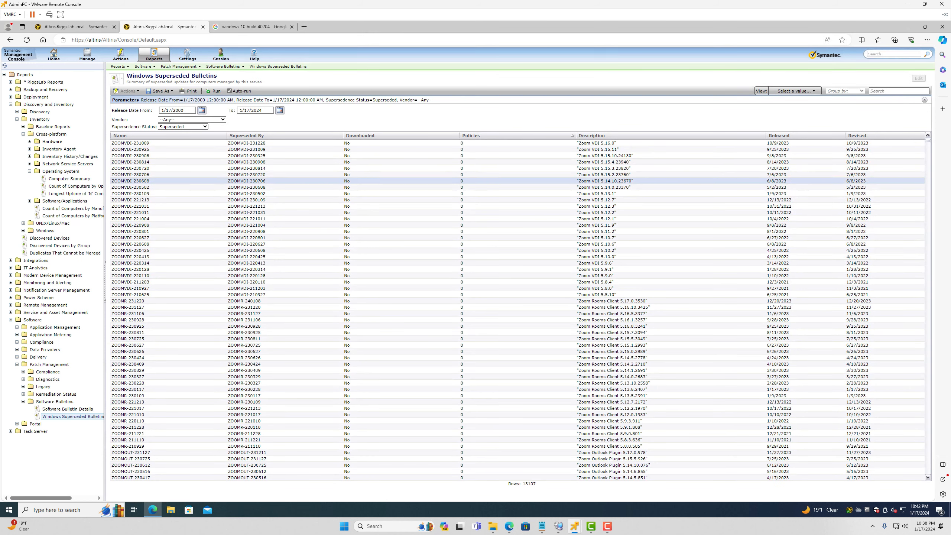
pyautogui.click(412, 135)
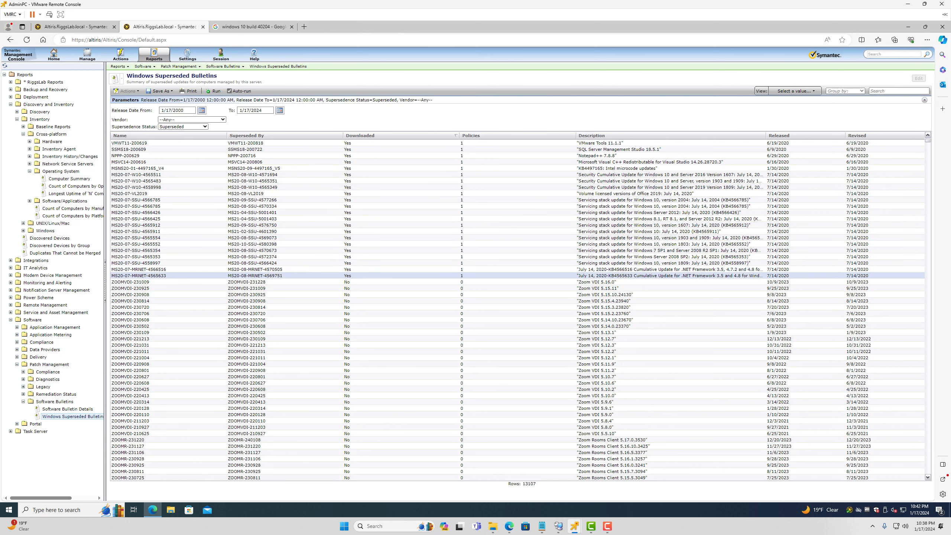
# Disable downloaded bulletins VMWT11-200619 through MS20-07-MRNET-4565633, then rerun the report
pyautogui.click(129, 143)
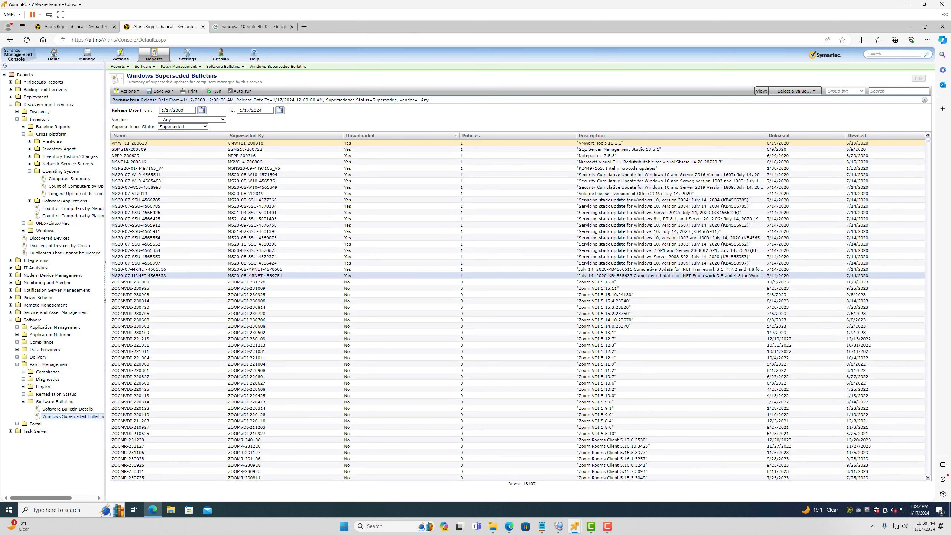
pyautogui.click(471, 276)
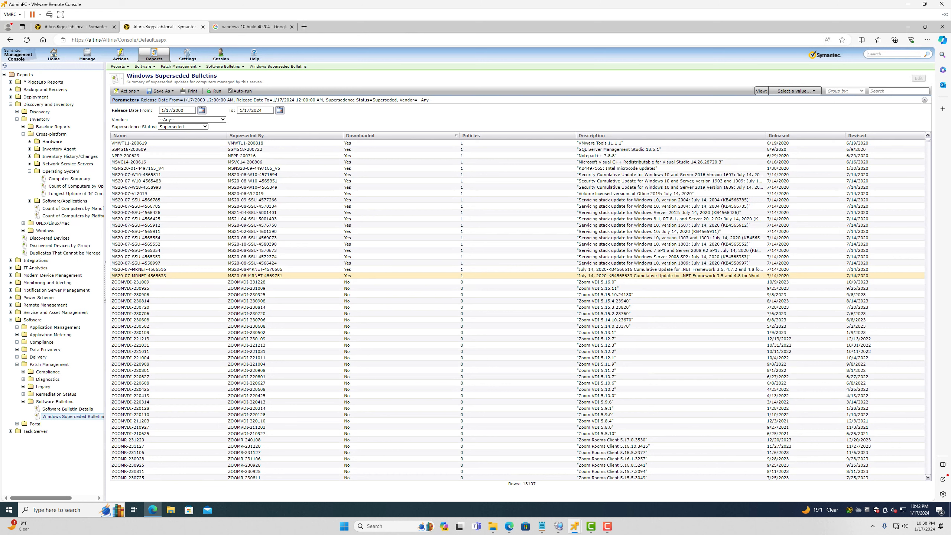
pyautogui.keyDown('shift'); pyautogui.click(480, 143); pyautogui.keyUp('shift')
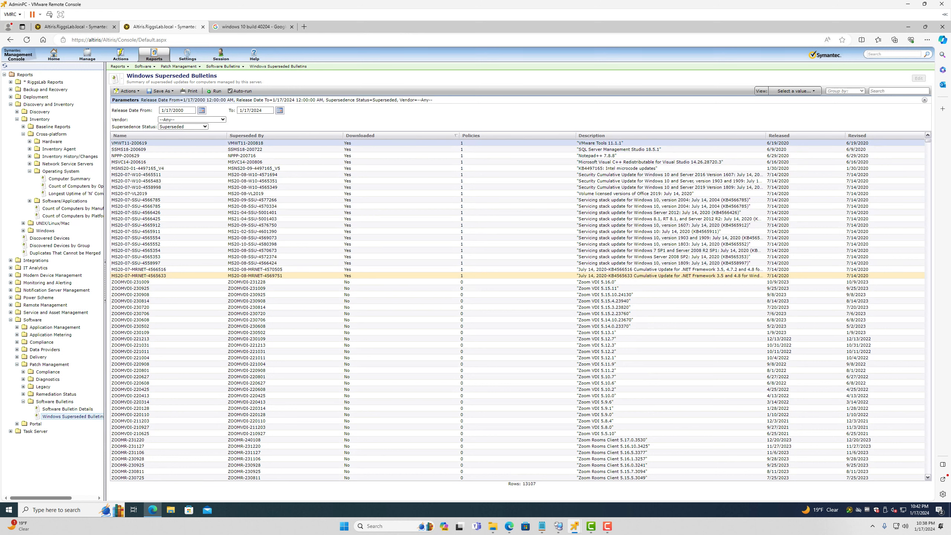
pyautogui.rightClick(276, 184)
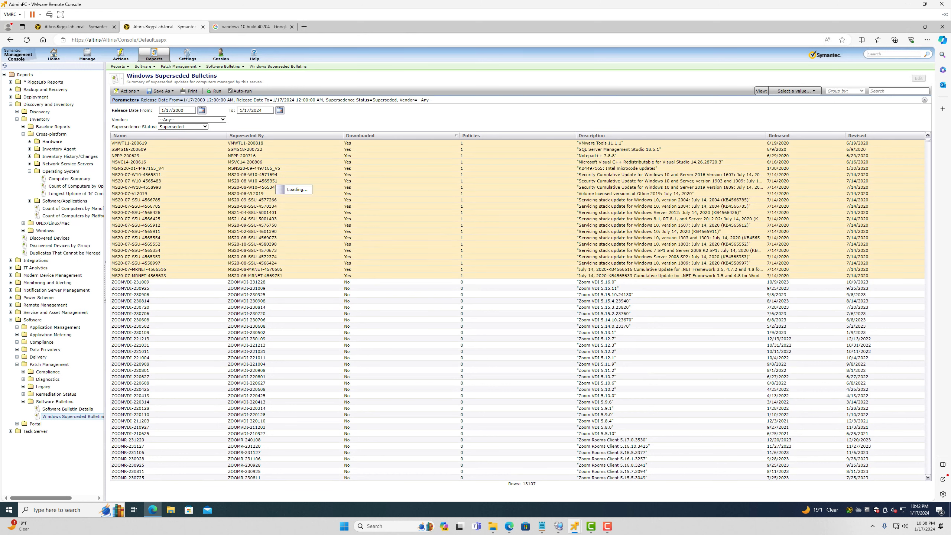
pyautogui.click(295, 215)
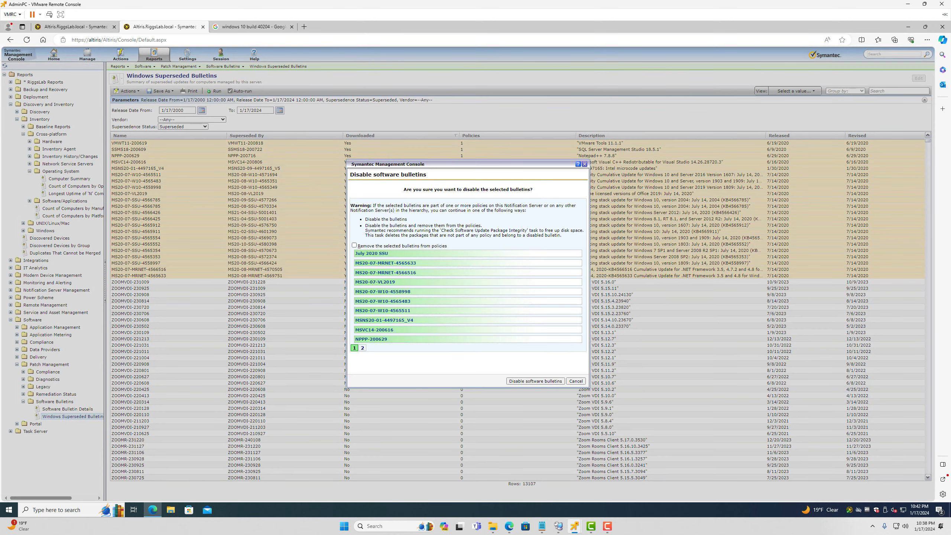
pyautogui.click(536, 382)
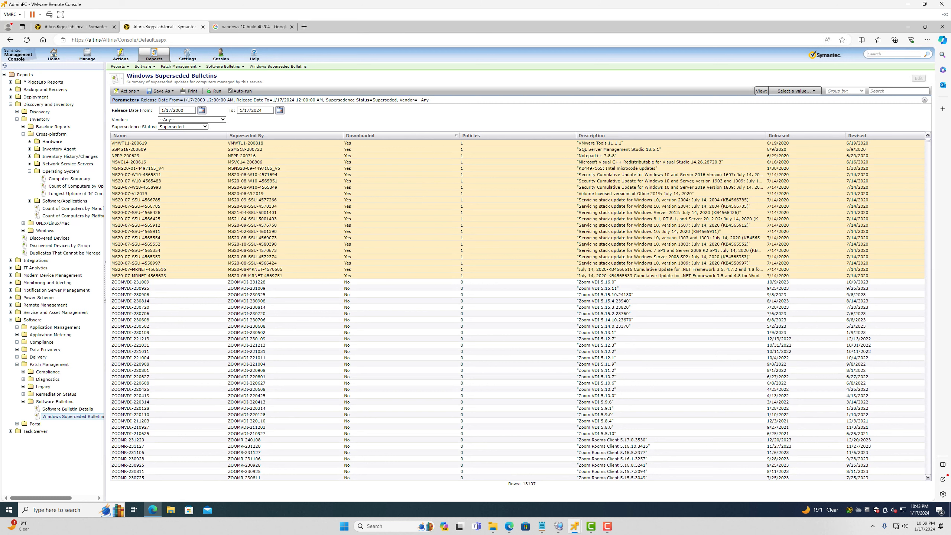
pyautogui.click(214, 91)
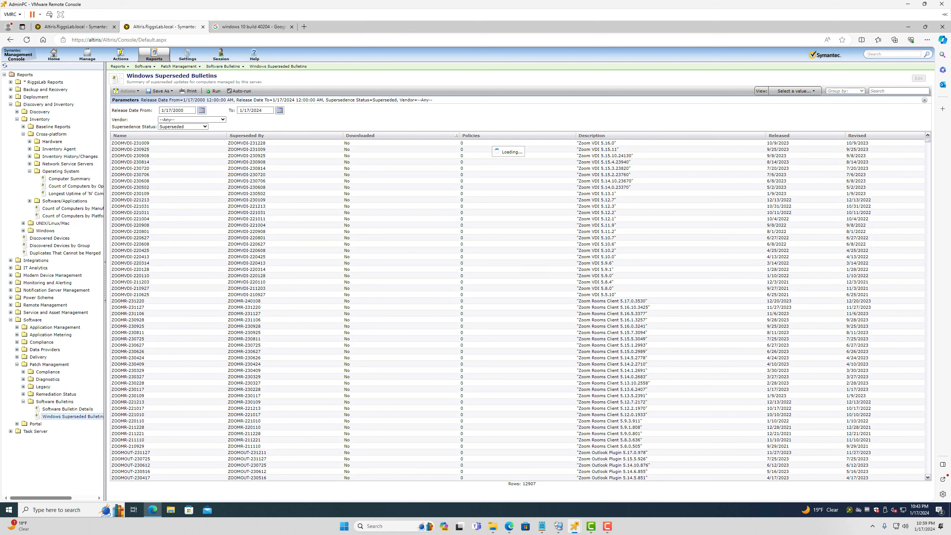
# Run the report filtered to Partially Superseded bulletins, briefly checking Windows patch import progress
pyautogui.click(471, 136)
pyautogui.click(472, 136)
pyautogui.click(183, 126)
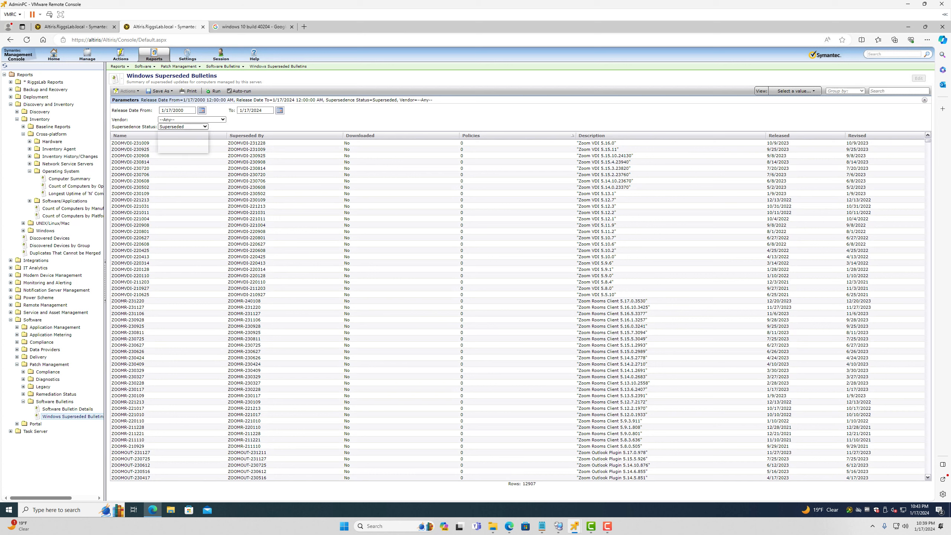
pyautogui.click(181, 144)
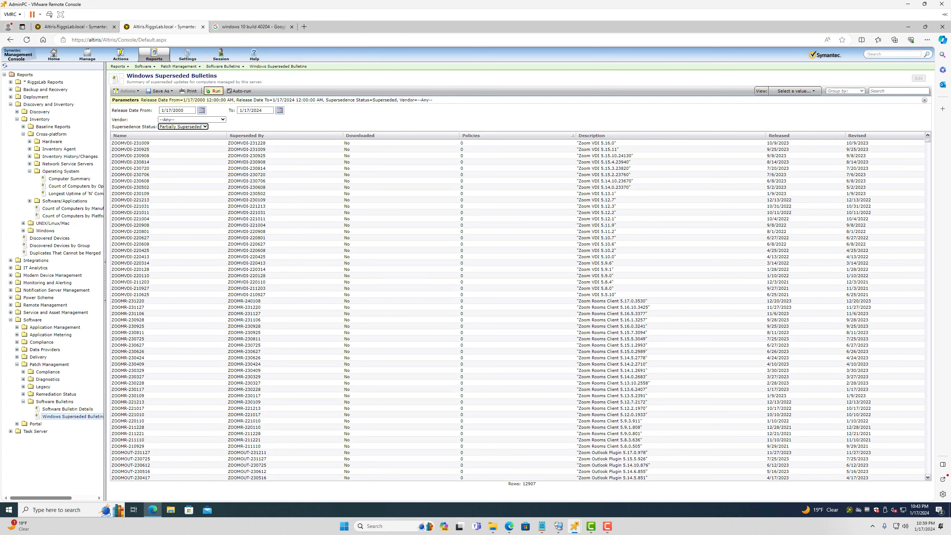
pyautogui.click(214, 91)
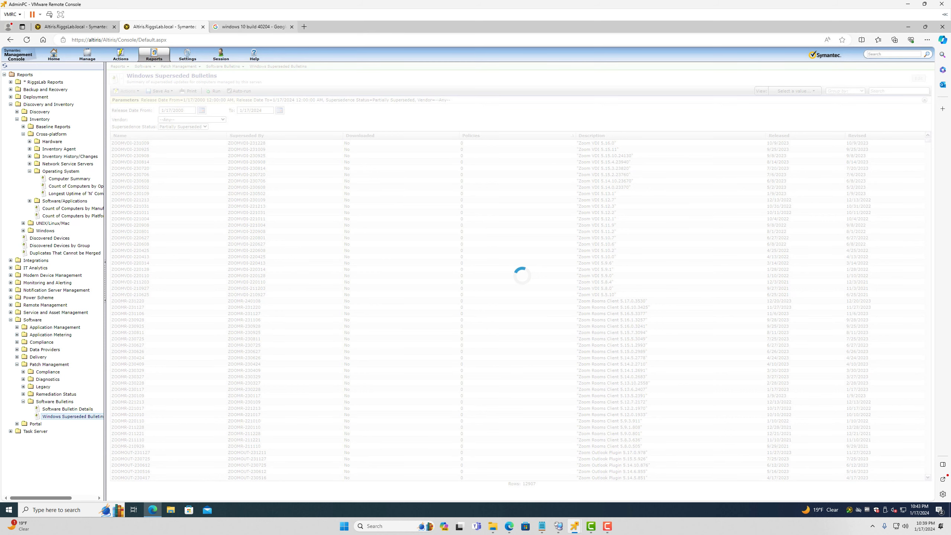
pyautogui.click(76, 27)
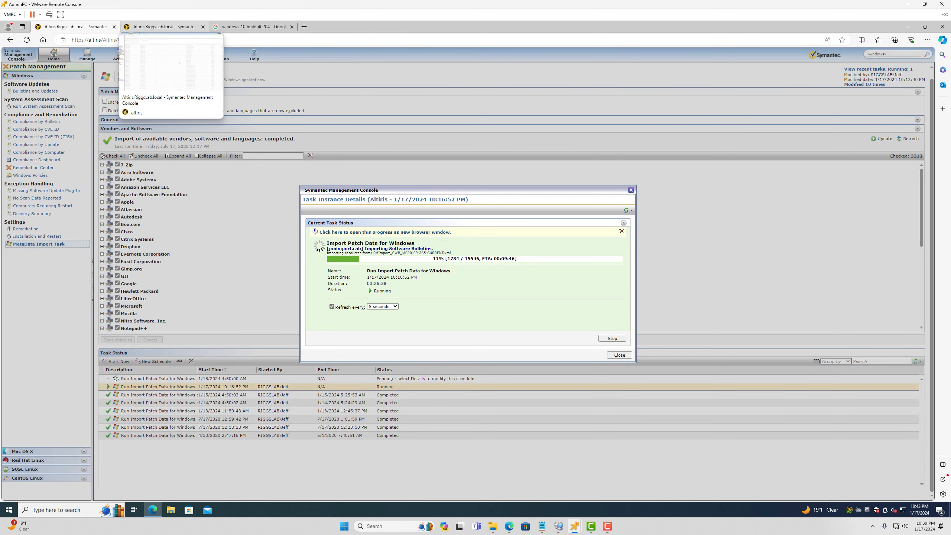
pyautogui.click(164, 27)
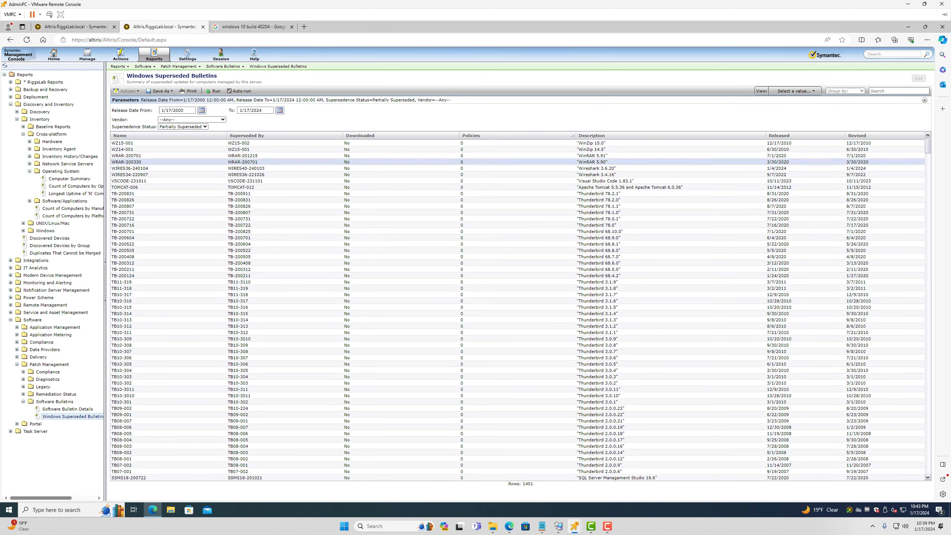
# Disable downloaded bulletin MS20-06-AFP-4561600, also removing it from its policies
pyautogui.click(360, 136)
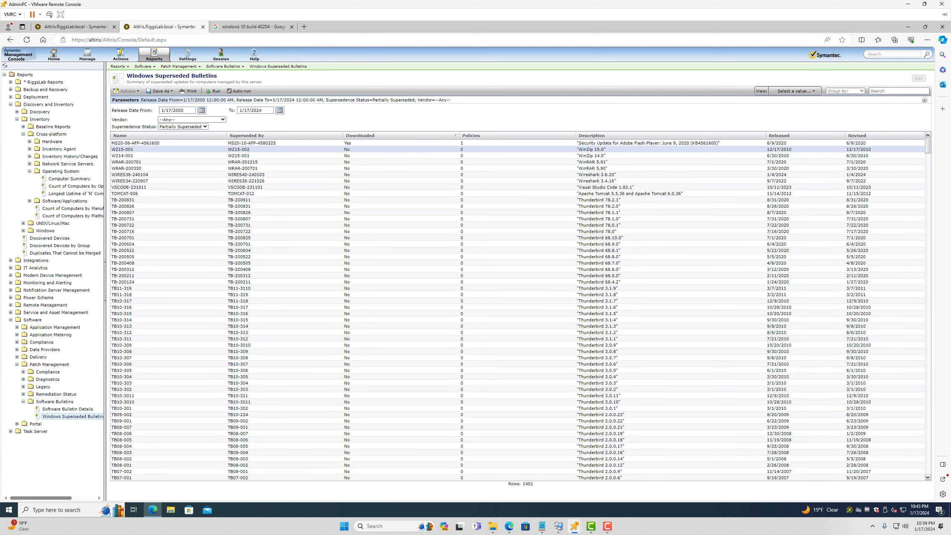
pyautogui.click(352, 143)
pyautogui.rightClick(394, 143)
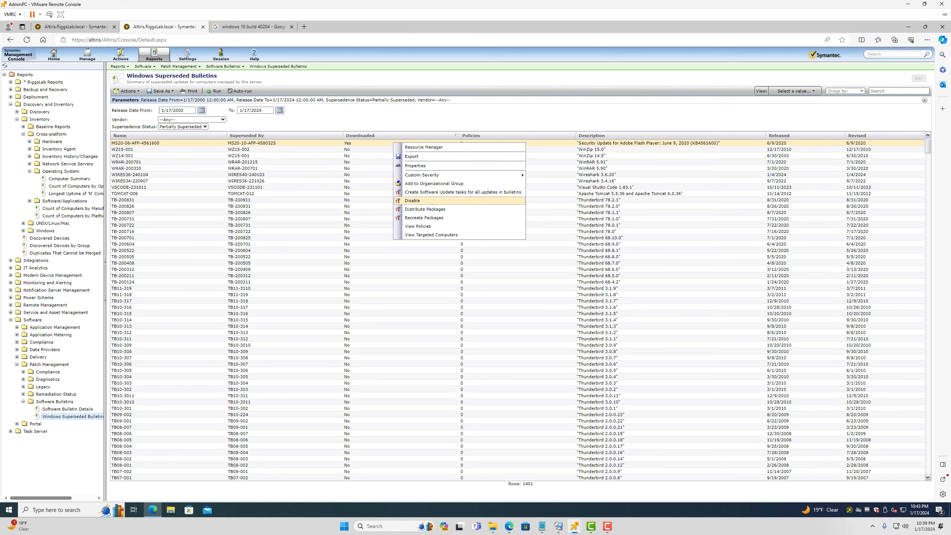
pyautogui.click(413, 200)
pyautogui.click(353, 292)
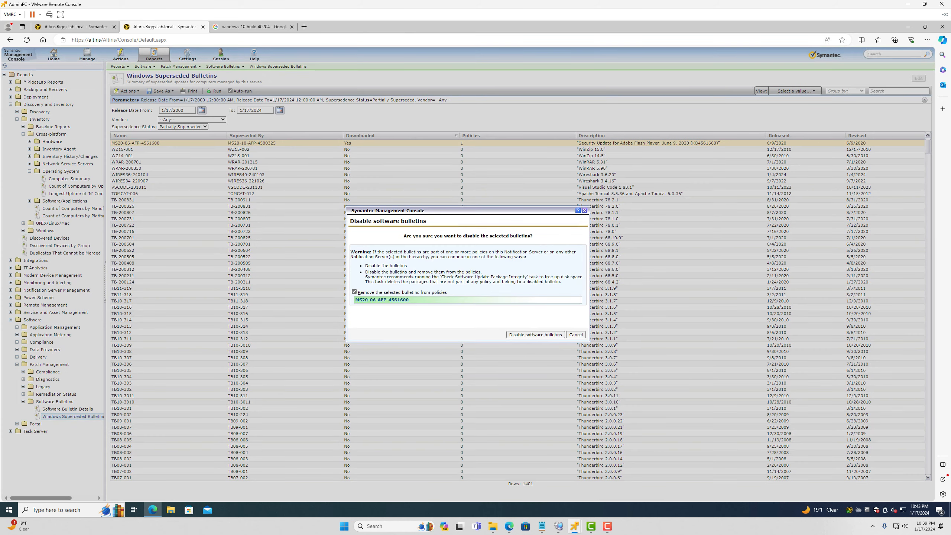
pyautogui.click(535, 335)
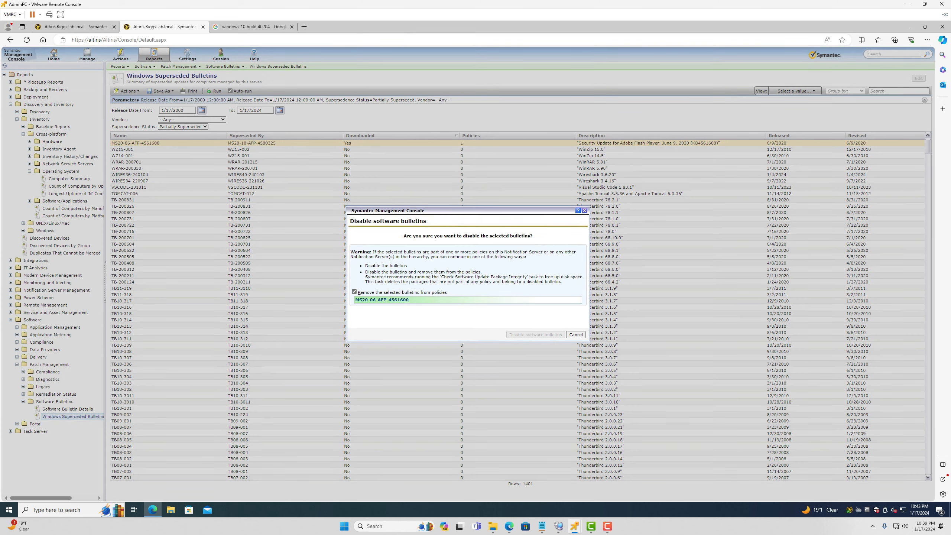
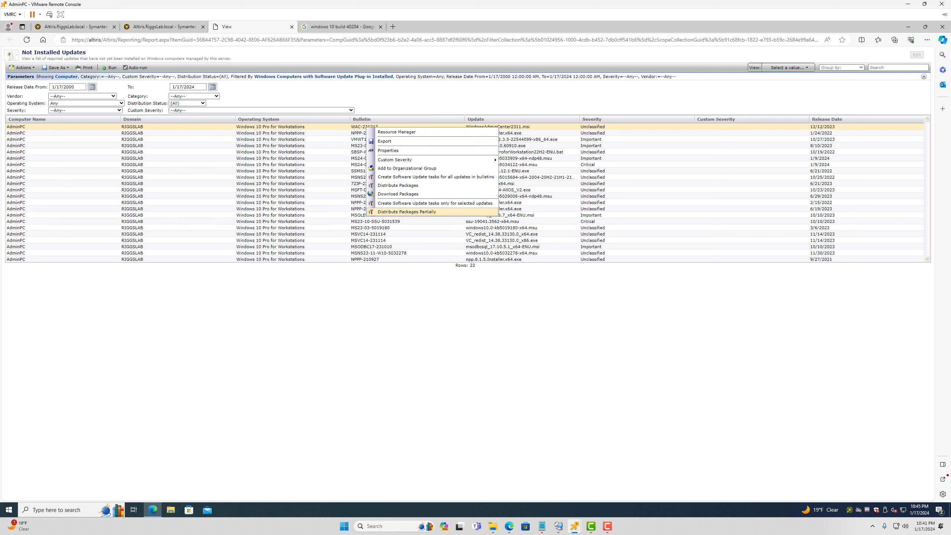
# Distribute the WAC-231212 Windows Admin Center 2311 package as a software update policy switched On
pyautogui.click(398, 185)
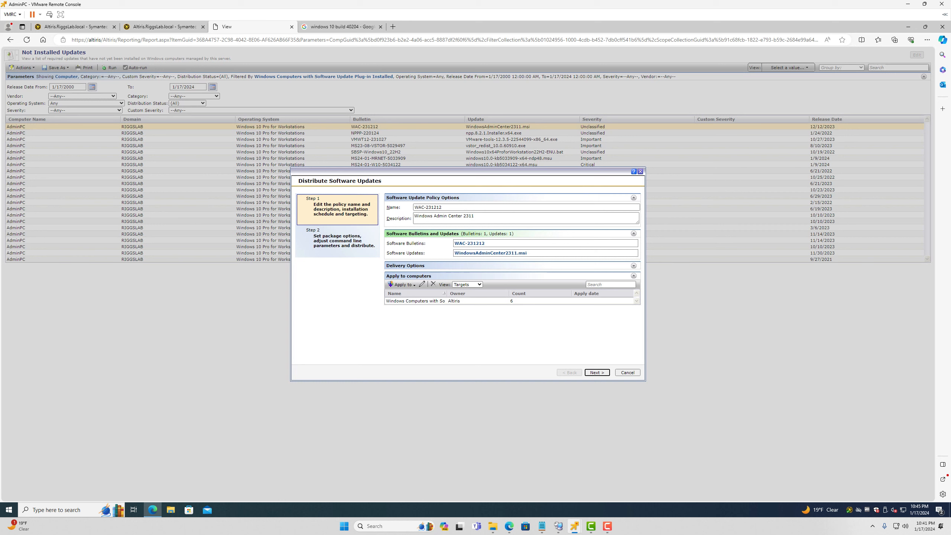
pyautogui.click(597, 372)
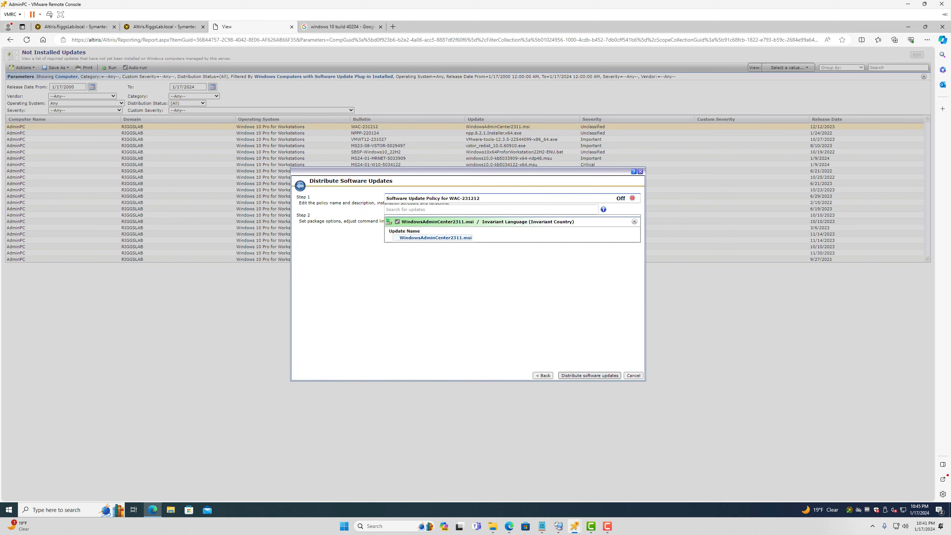
pyautogui.click(638, 197)
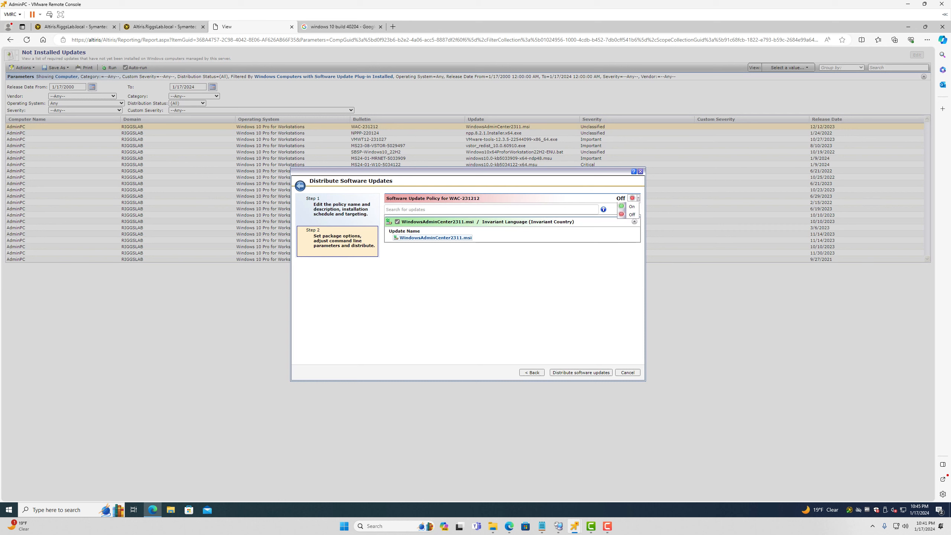
pyautogui.click(627, 206)
pyautogui.click(581, 373)
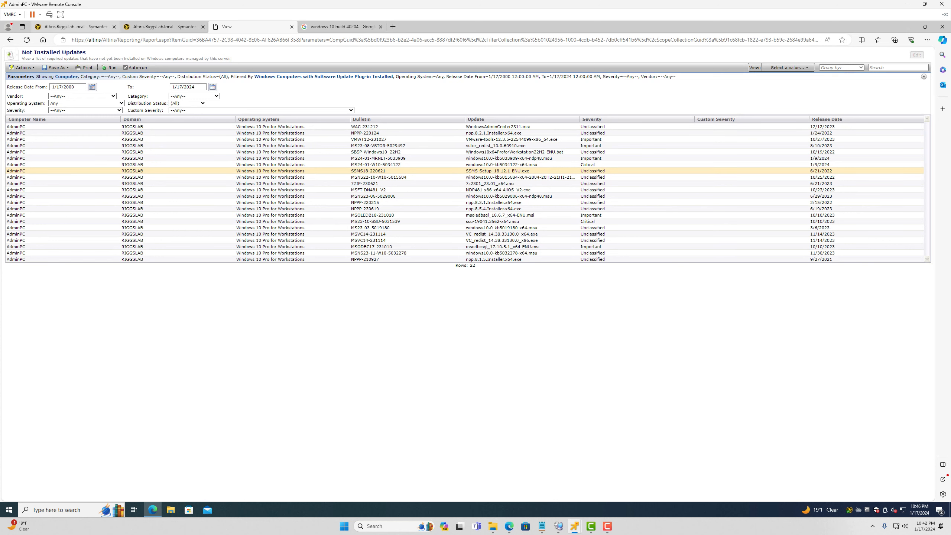
# Close the report and search tabs and expand Policies > Software Update Policies > Windows
pyautogui.click(292, 27)
pyautogui.click(292, 26)
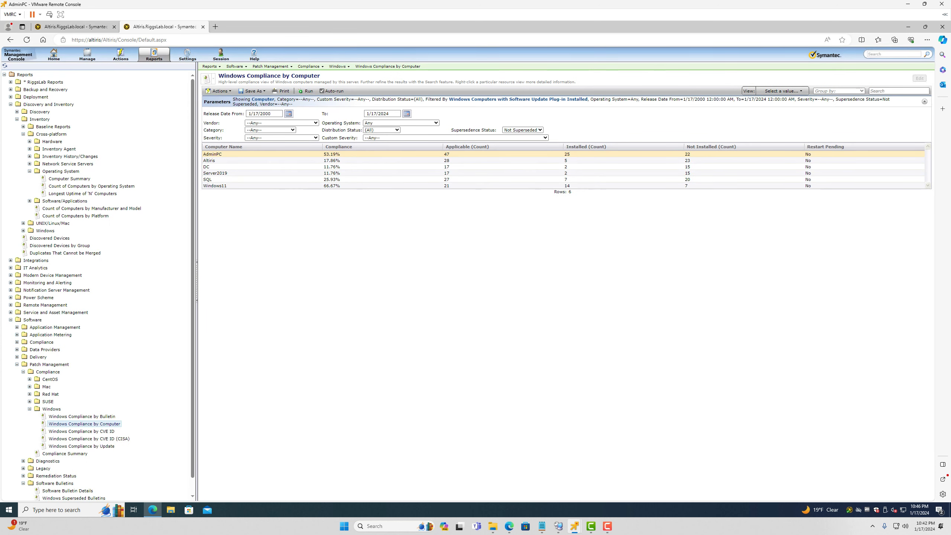
pyautogui.moveTo(87, 55)
pyautogui.click(90, 154)
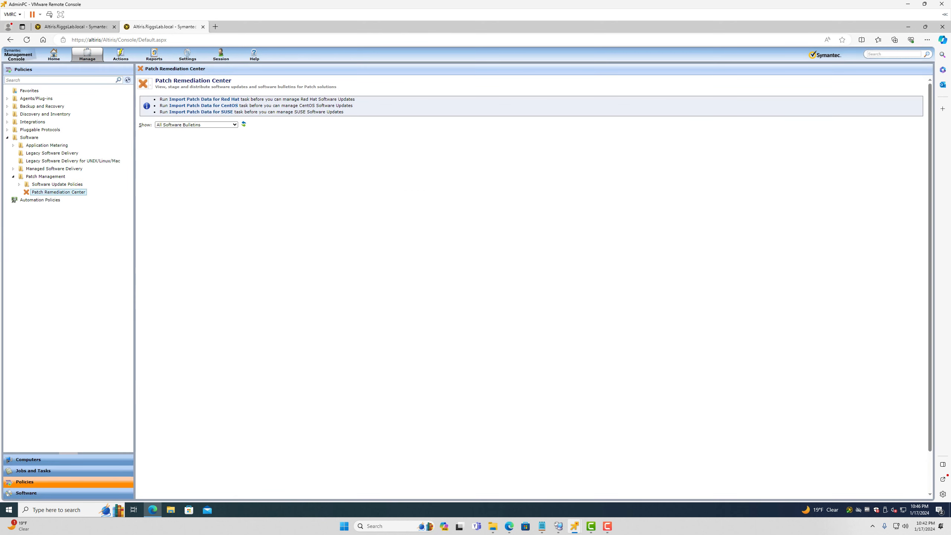
pyautogui.click(19, 184)
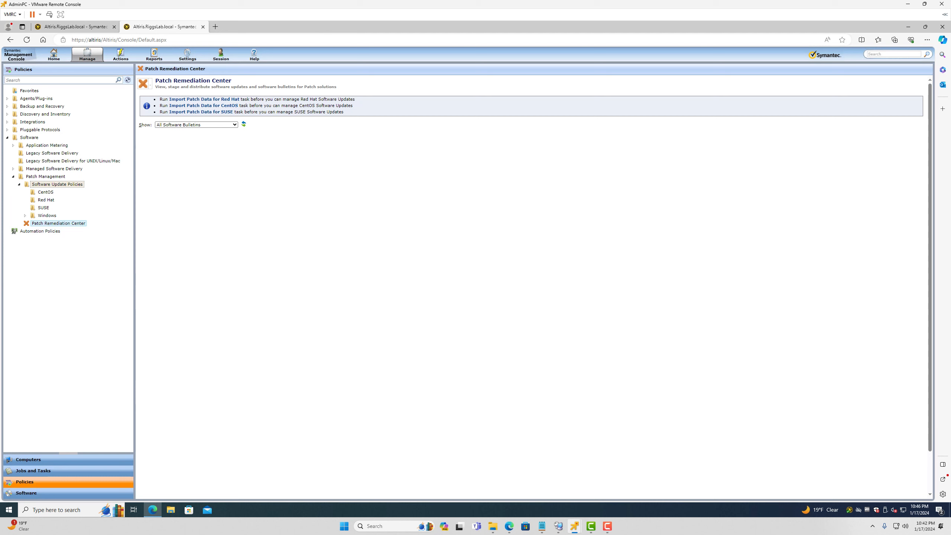
pyautogui.click(25, 215)
# Select the WAC-231212 policy and bring up the local Symantec Management Agent window
pyautogui.click(57, 224)
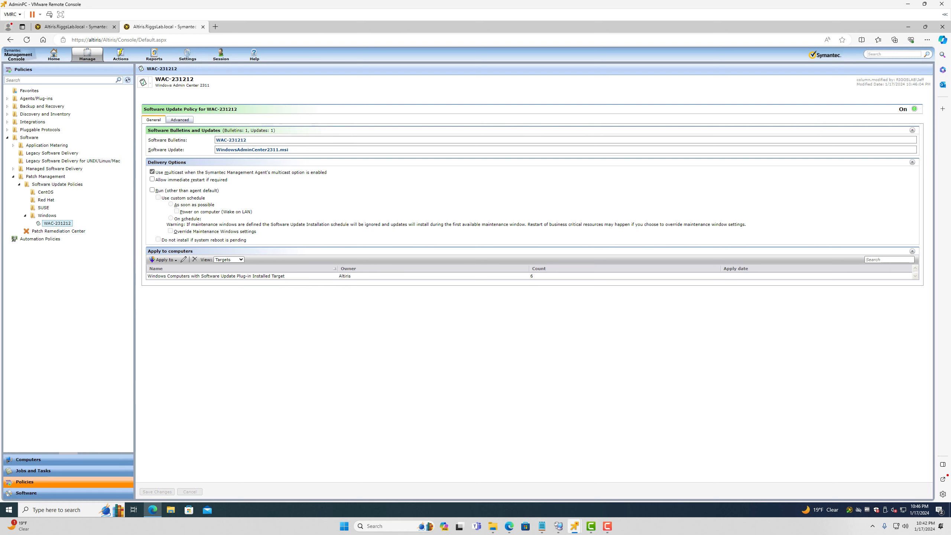
pyautogui.moveTo(575, 526)
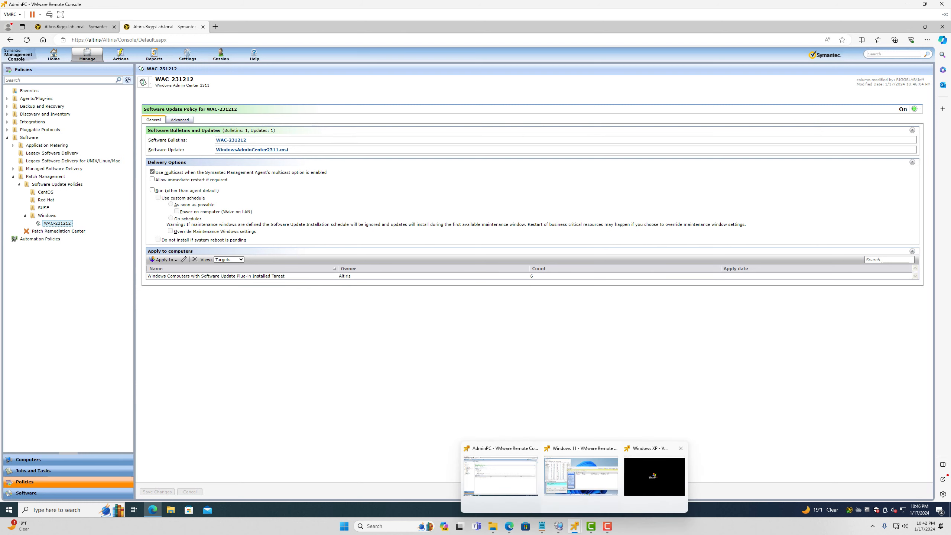
pyautogui.doubleClick(850, 510)
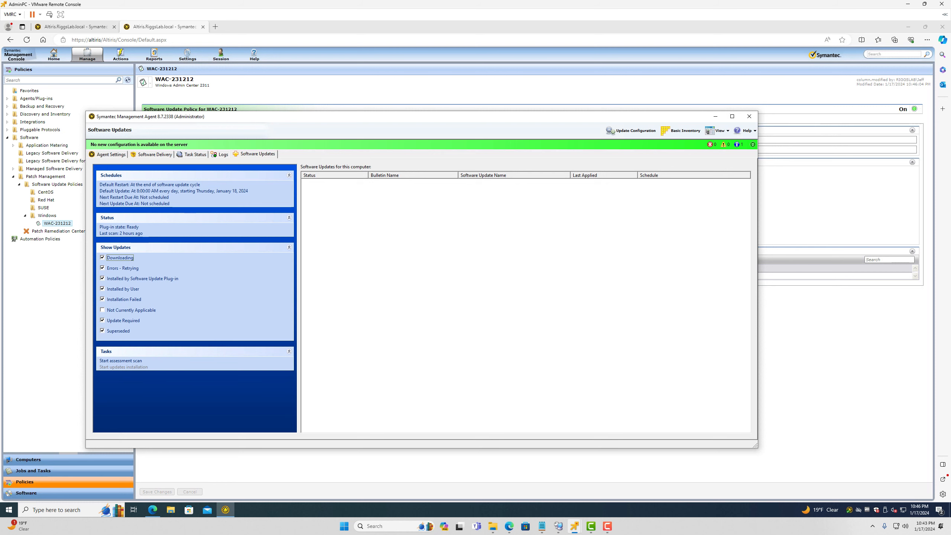
# Close the Symantec Management Agent window and clear an accidental text highlight in the console
pyautogui.click(715, 116)
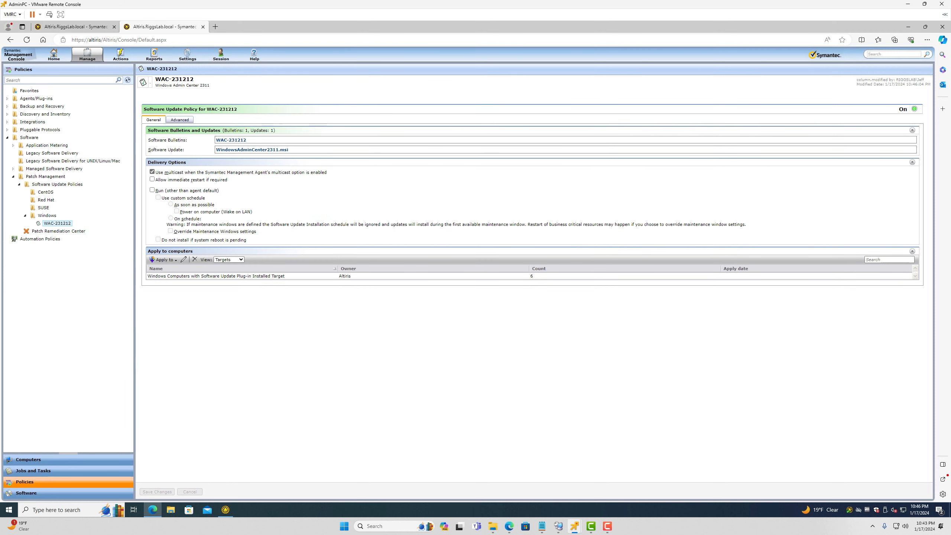
pyautogui.doubleClick(47, 324)
pyautogui.click(47, 324)
pyautogui.doubleClick(47, 324)
pyautogui.click(46, 323)
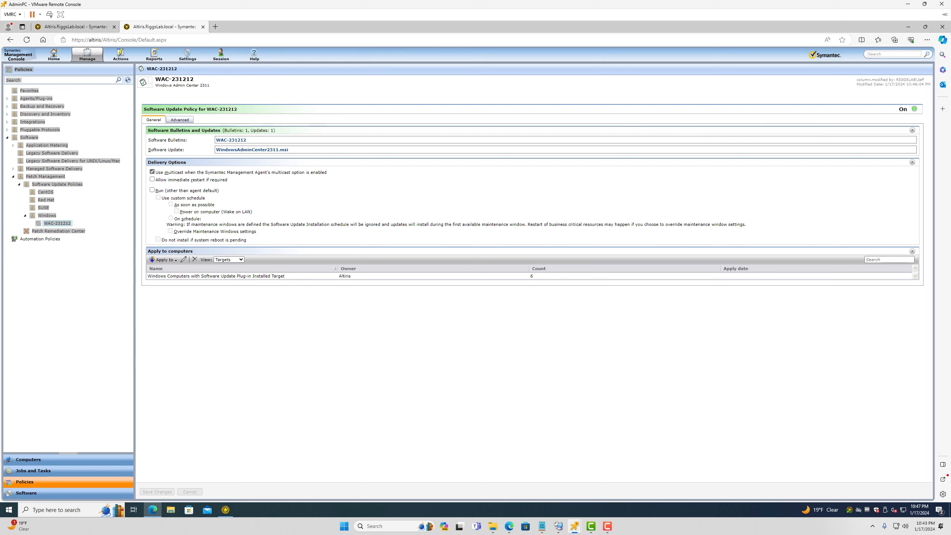
# Browse the SUSE, Software Update Policies and Patch Management folders in the Policies tree
pyautogui.click(43, 208)
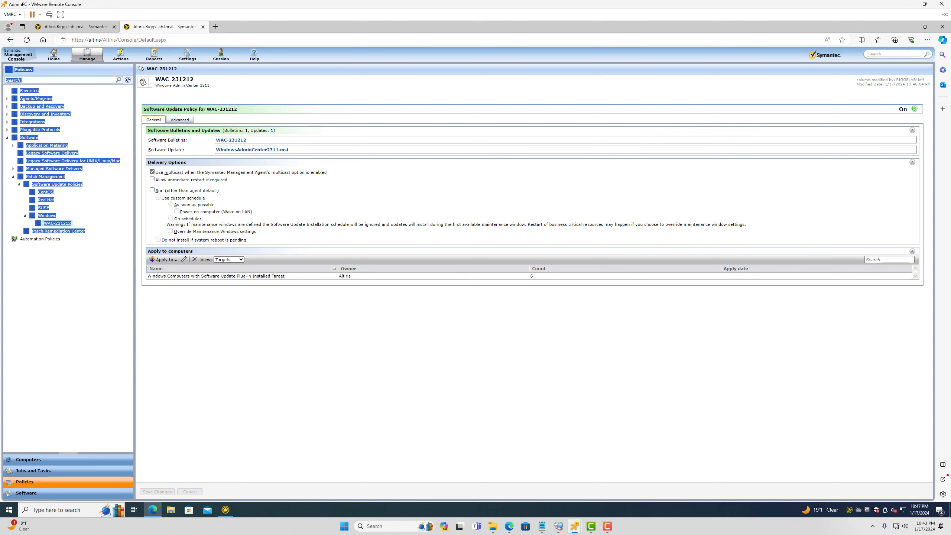
pyautogui.click(57, 184)
pyautogui.click(46, 176)
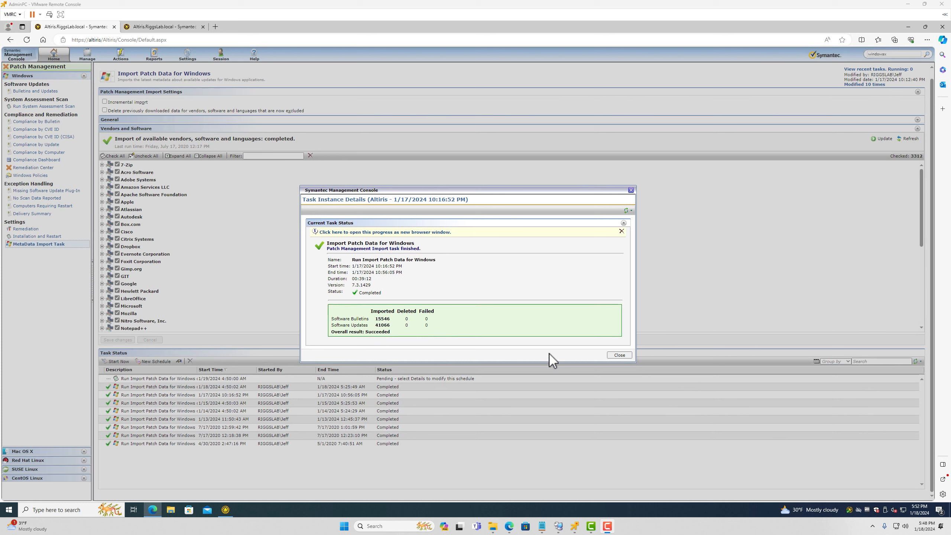
# Close the import run details and expand the General settings of Import Patch Data for Windows
pyautogui.click(617, 356)
pyautogui.click(619, 356)
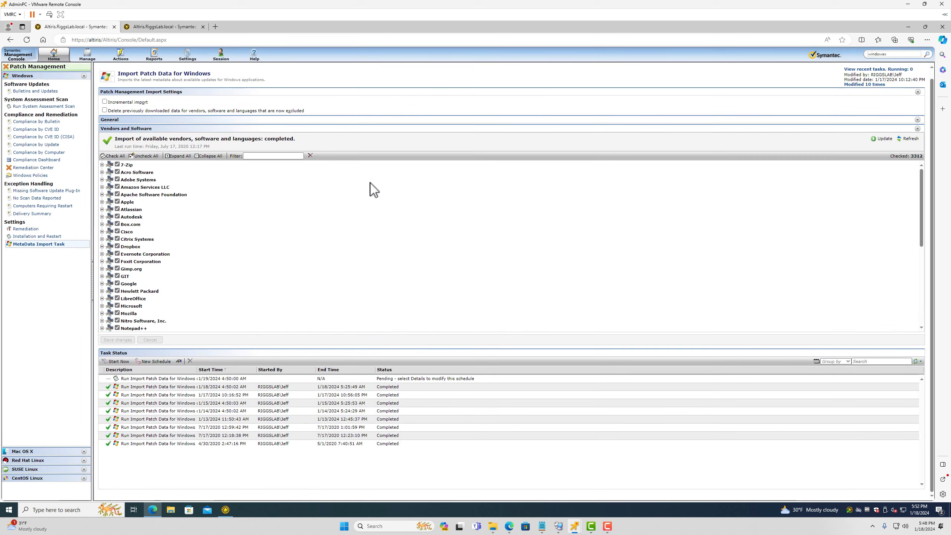
pyautogui.click(918, 120)
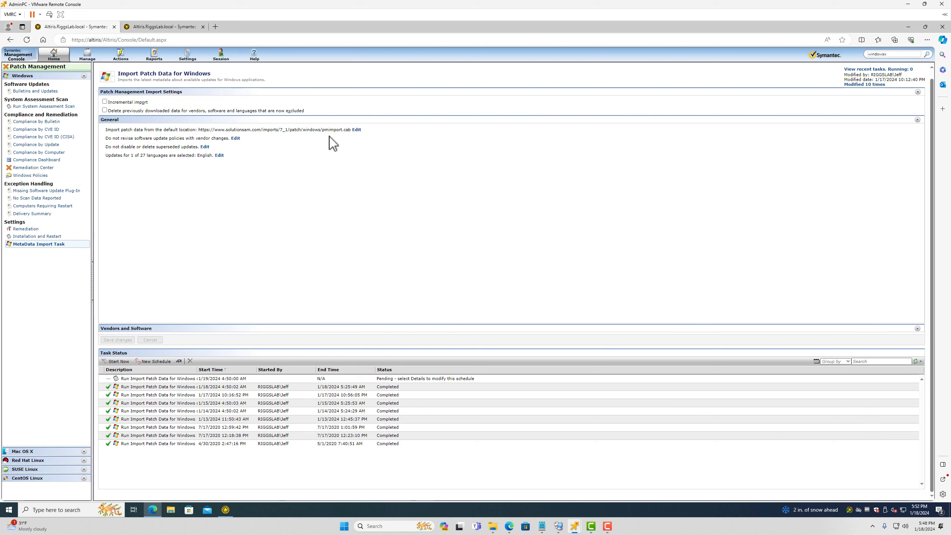
# Highlight the patch data download location and the vendor-changes policy revision setting to review them
pyautogui.moveTo(369, 131); pyautogui.dragTo(107, 129)
pyautogui.click(245, 142)
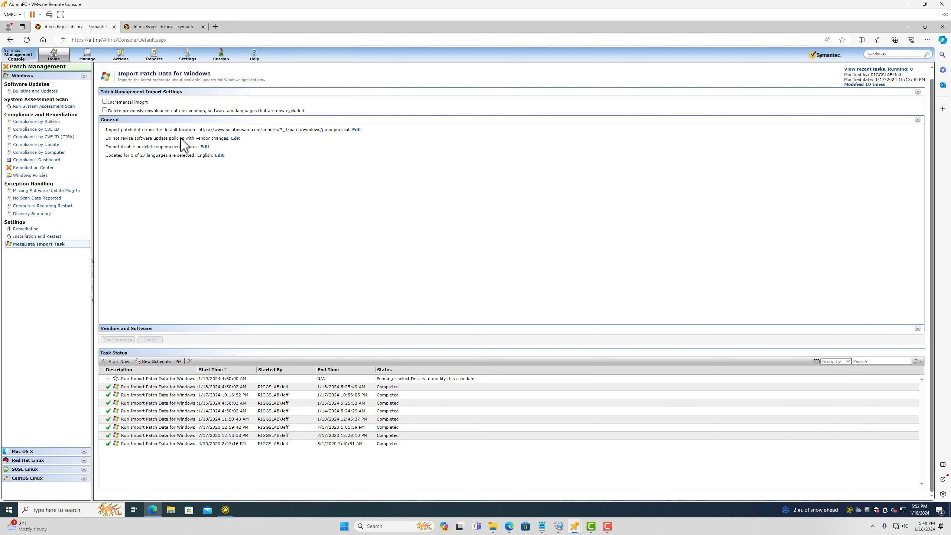
pyautogui.moveTo(128, 139); pyautogui.dragTo(230, 139)
pyautogui.click(183, 150)
pyautogui.moveTo(114, 146); pyautogui.dragTo(200, 146)
pyautogui.click(161, 146)
pyautogui.click(205, 147)
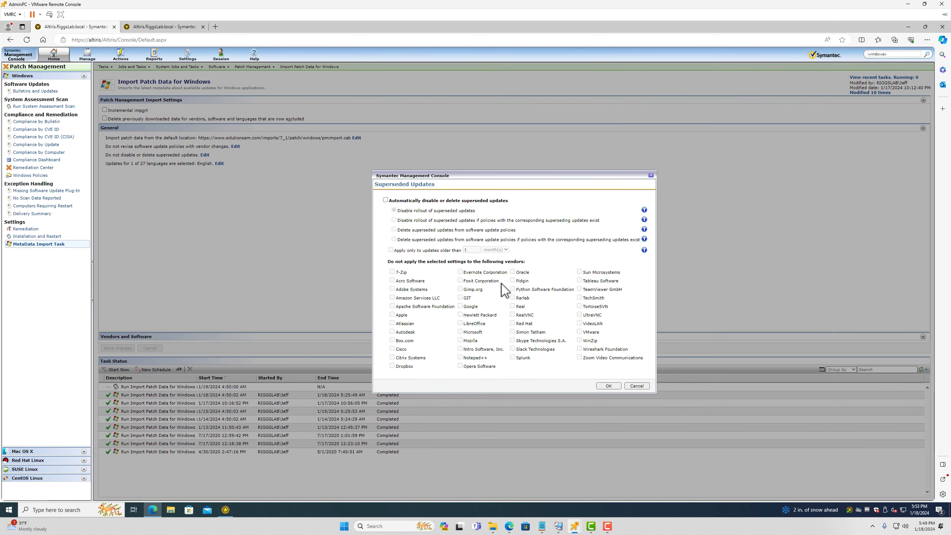
pyautogui.click(402, 201)
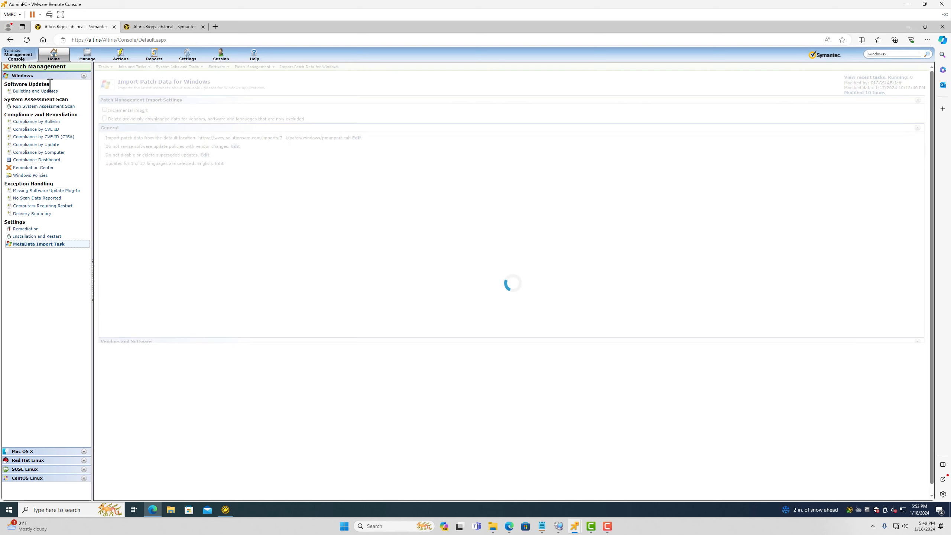
# Open Windows Bulletins and Updates, then go to Reports in the other console tab
pyautogui.click(45, 92)
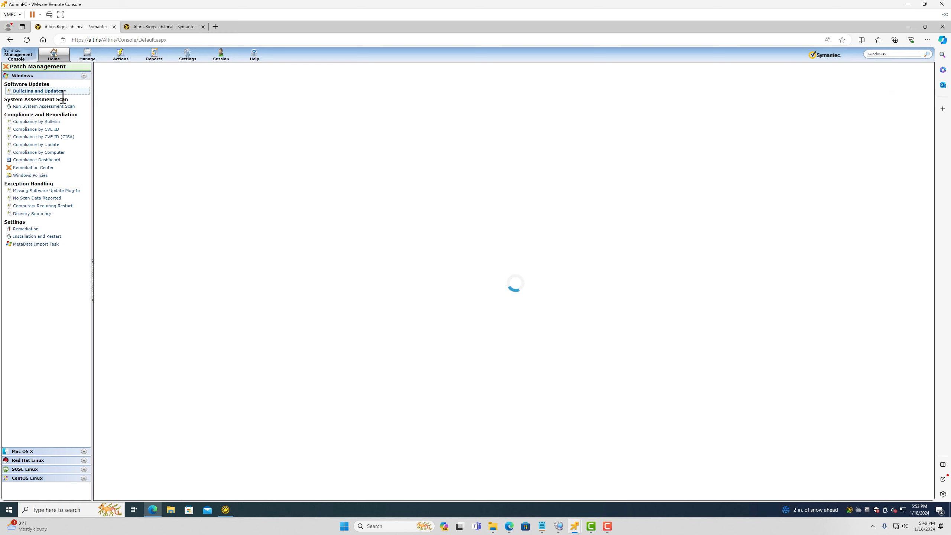
pyautogui.click(157, 28)
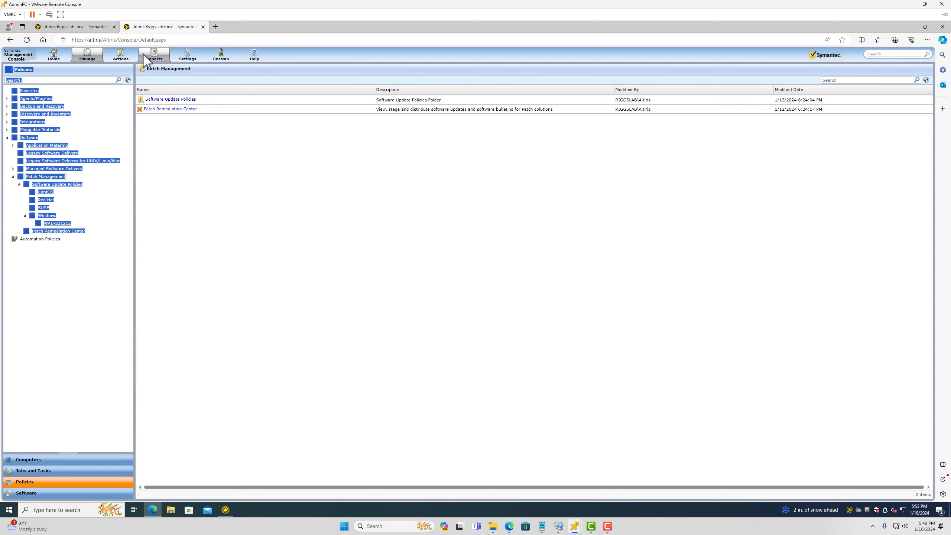
pyautogui.click(154, 56)
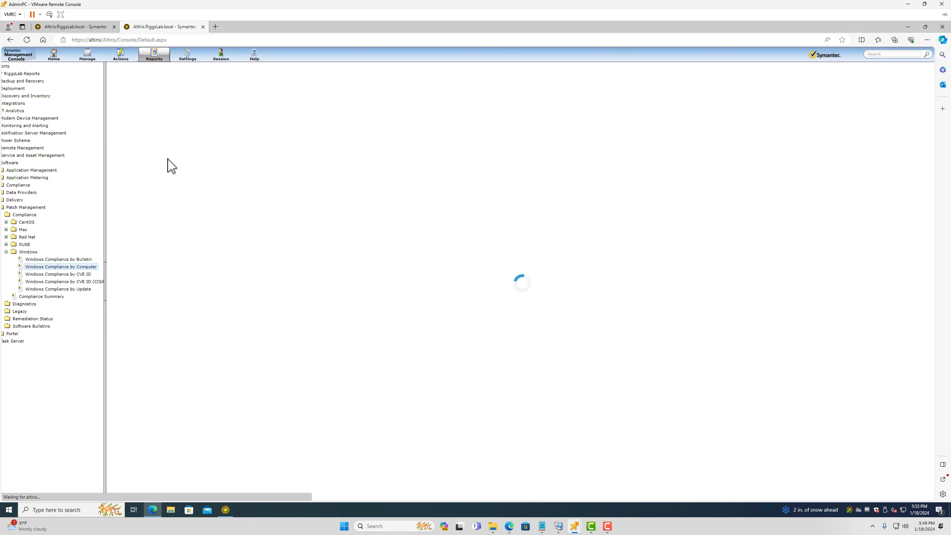
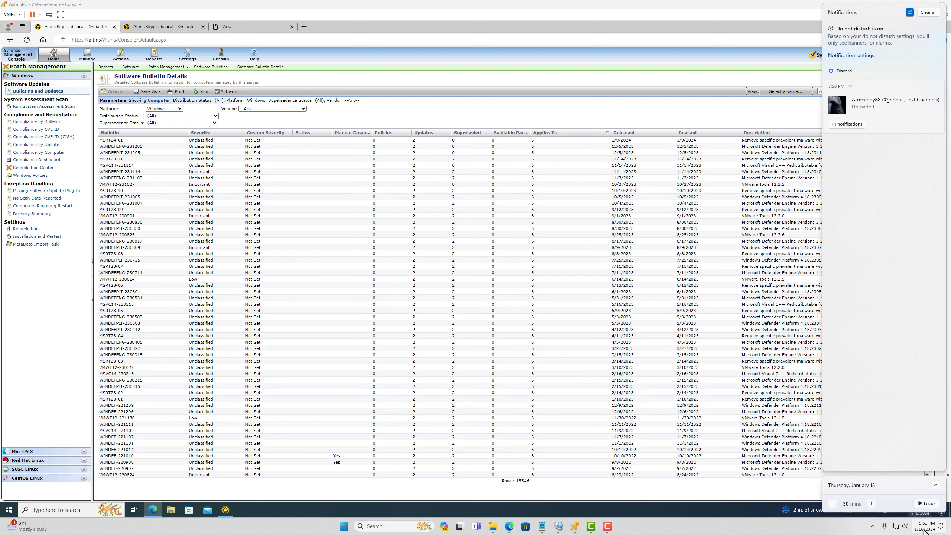
pyautogui.rightClick(923, 531)
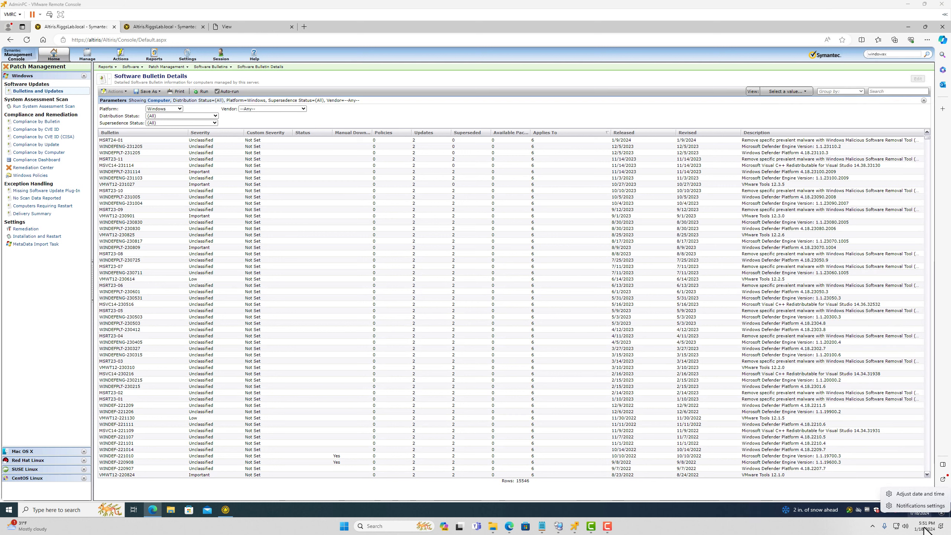
pyautogui.click(922, 494)
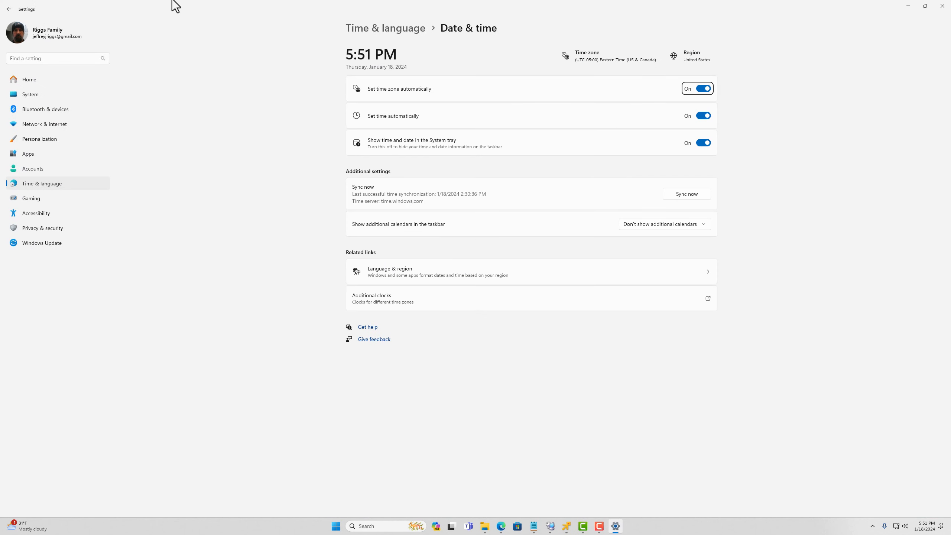
pyautogui.click(943, 6)
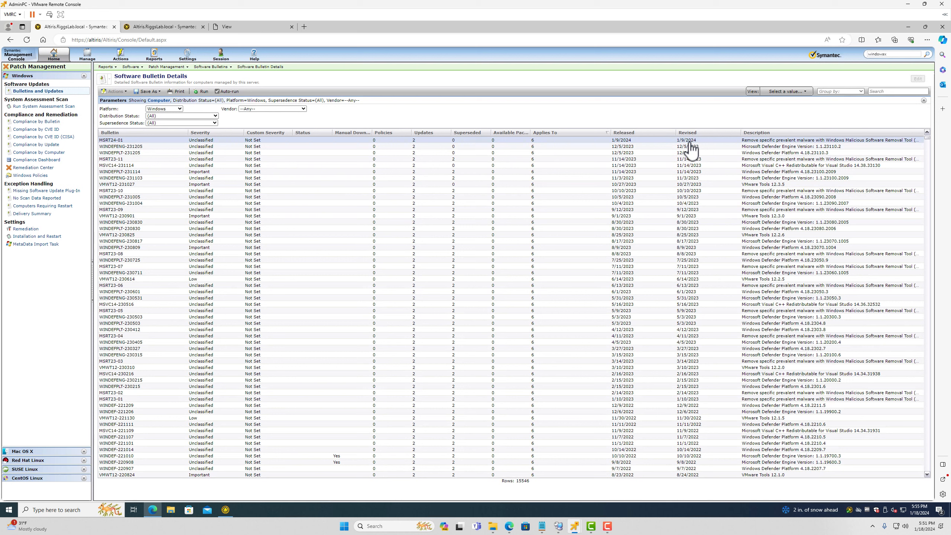
pyautogui.click(613, 141)
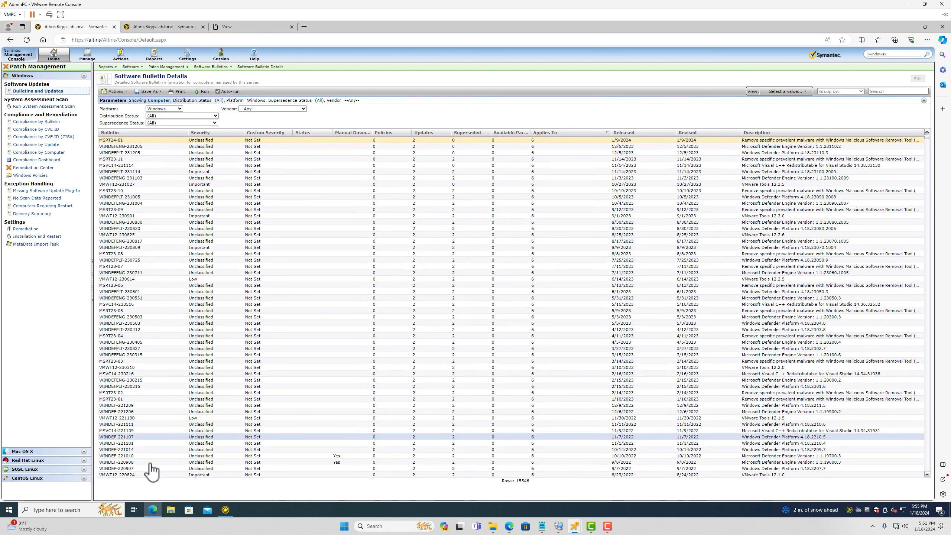
# Select all 16 missing updates in the Not Installed Updates report and open their actions menu
pyautogui.click(240, 27)
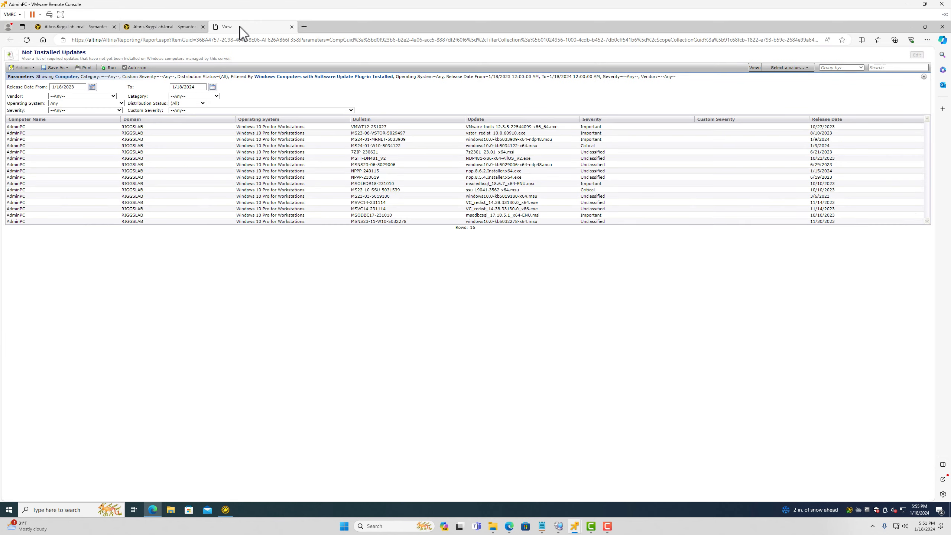
pyautogui.click(509, 128)
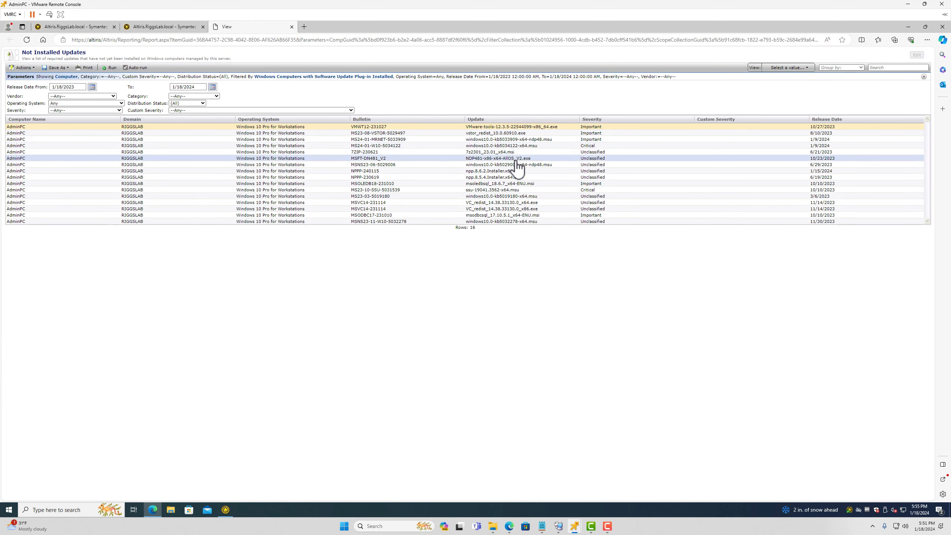
pyautogui.click(499, 153)
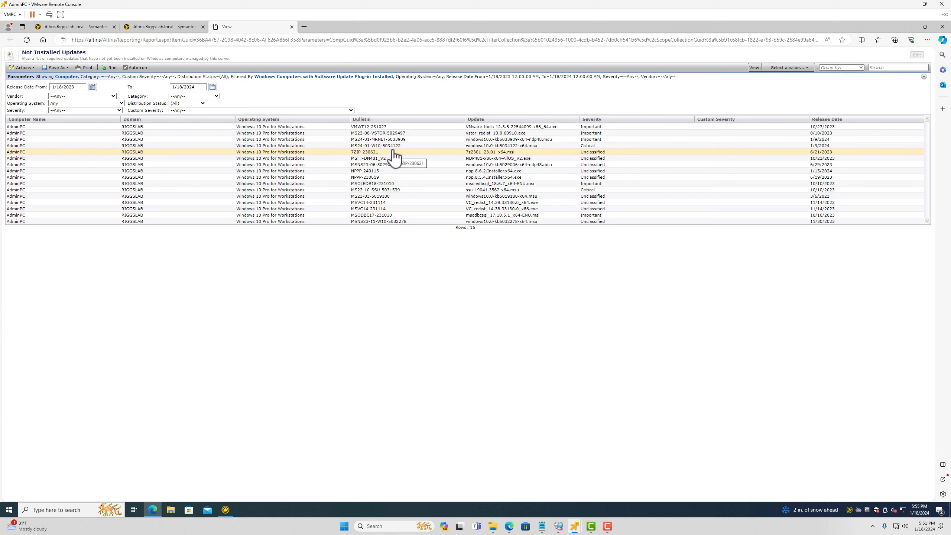
pyautogui.click(394, 147)
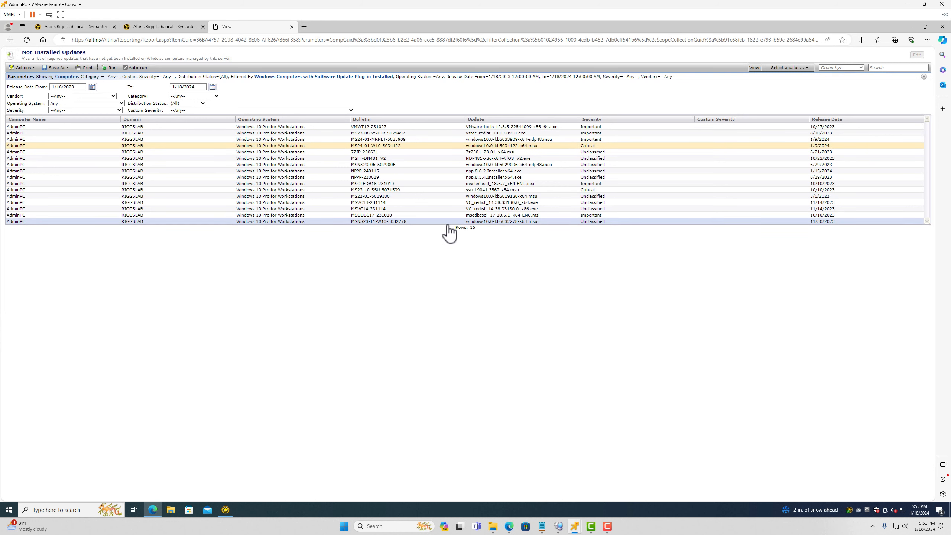
pyautogui.click(390, 222)
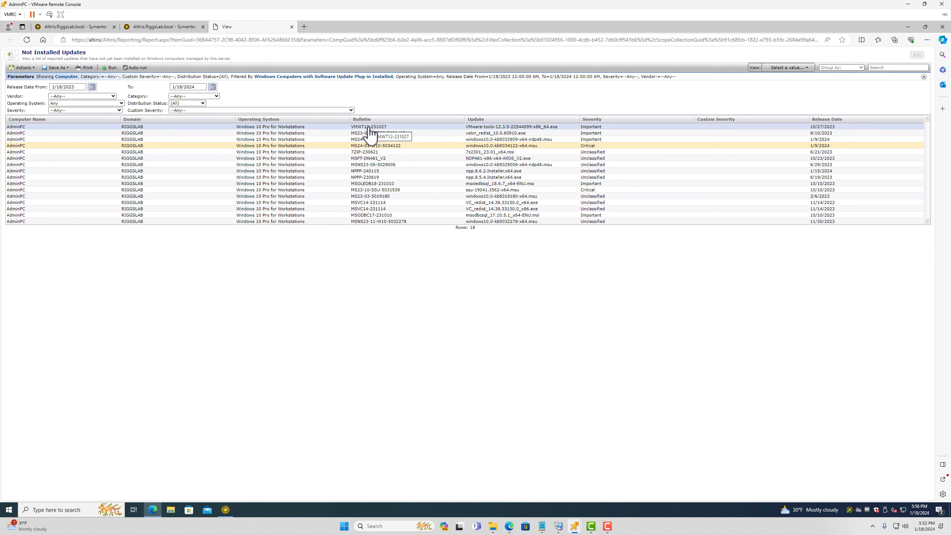
pyautogui.click(372, 128)
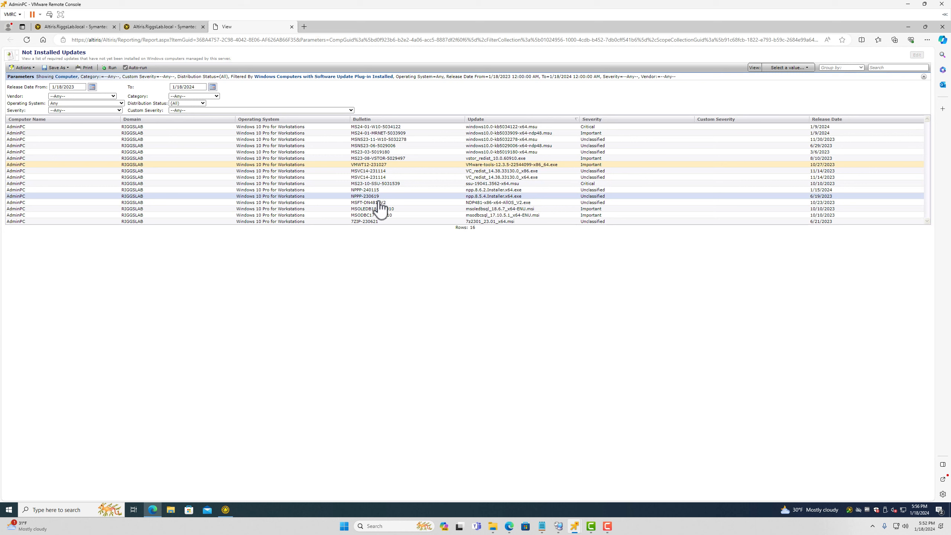
pyautogui.click(396, 222)
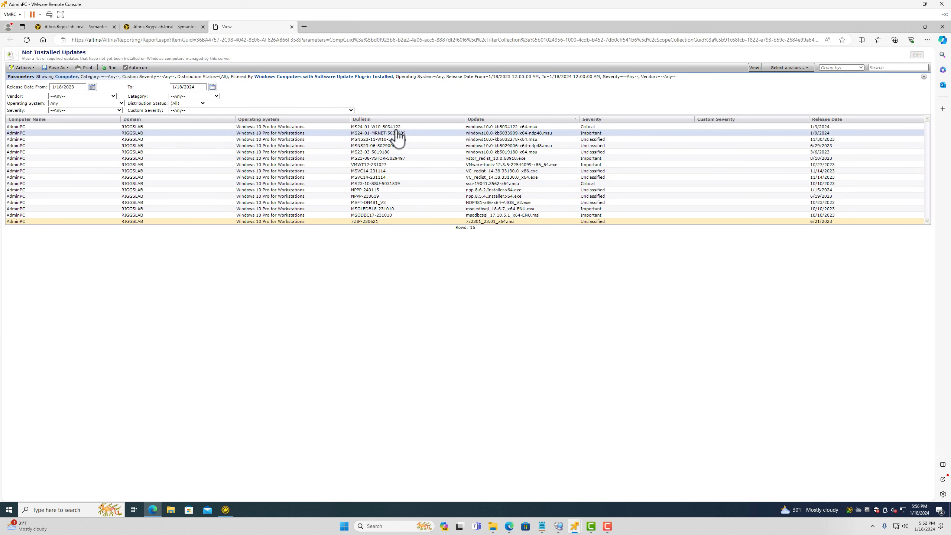
pyautogui.keyDown('shift'); pyautogui.click(399, 127); pyautogui.keyUp('shift')
pyautogui.rightClick(399, 128)
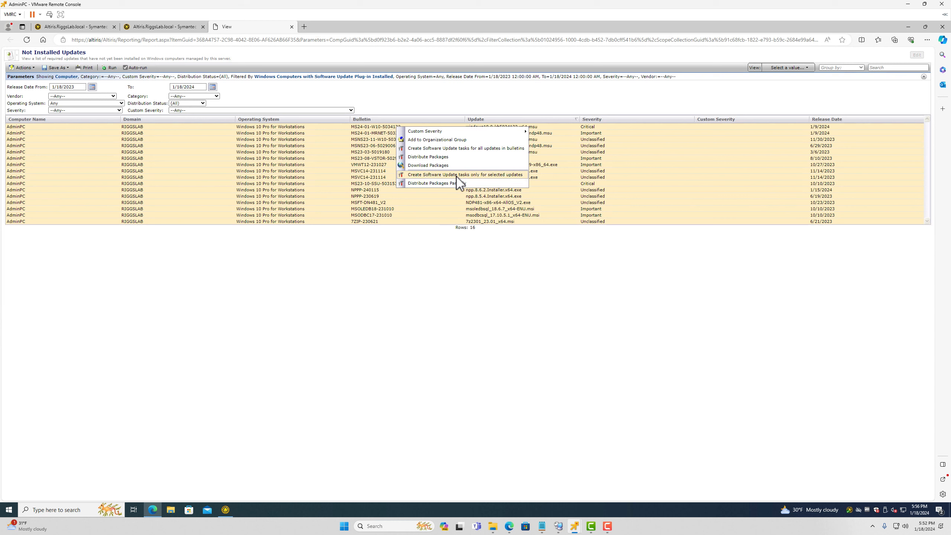
# Start a Distribute Packages policy for the selected updates, then cancel that first attempt
pyautogui.click(434, 183)
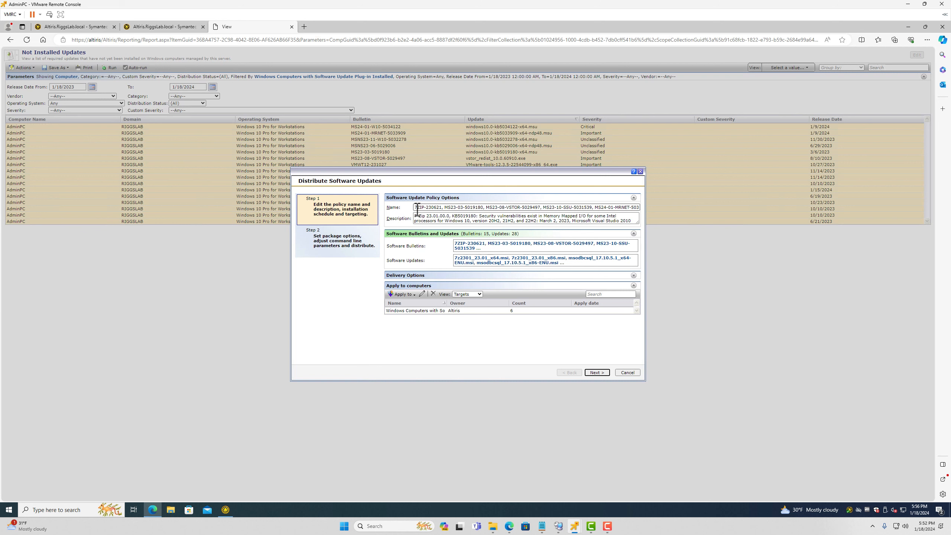
pyautogui.click(418, 208)
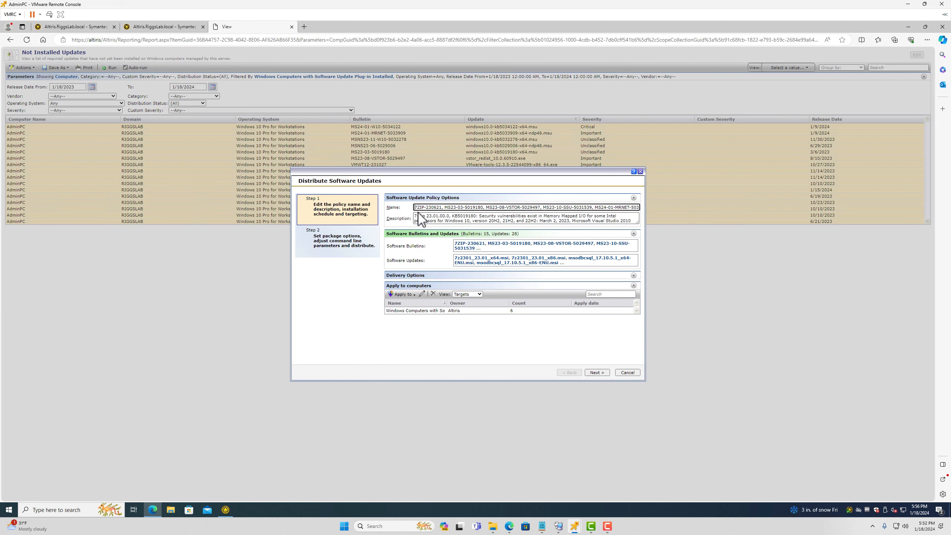
pyautogui.hotkey('ctrl', 'a')
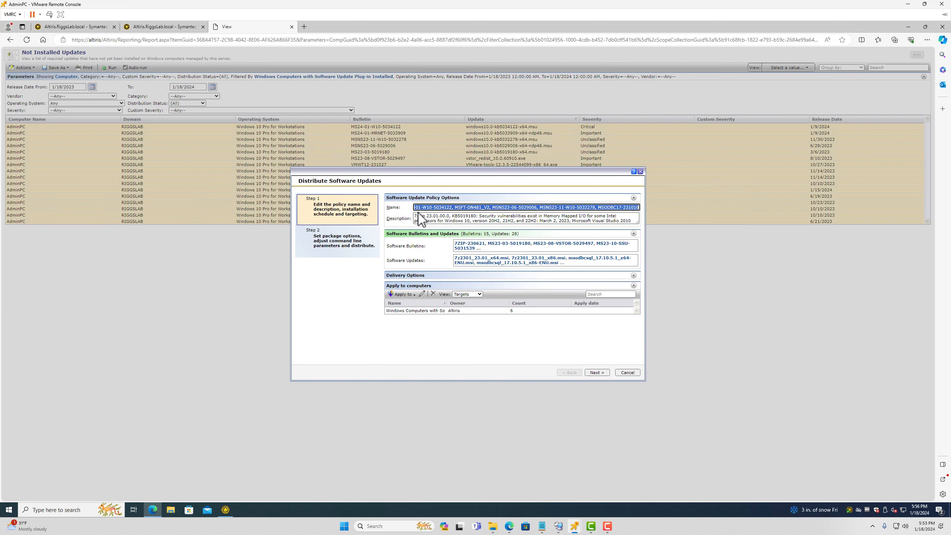
pyautogui.write('AdminPC updates')
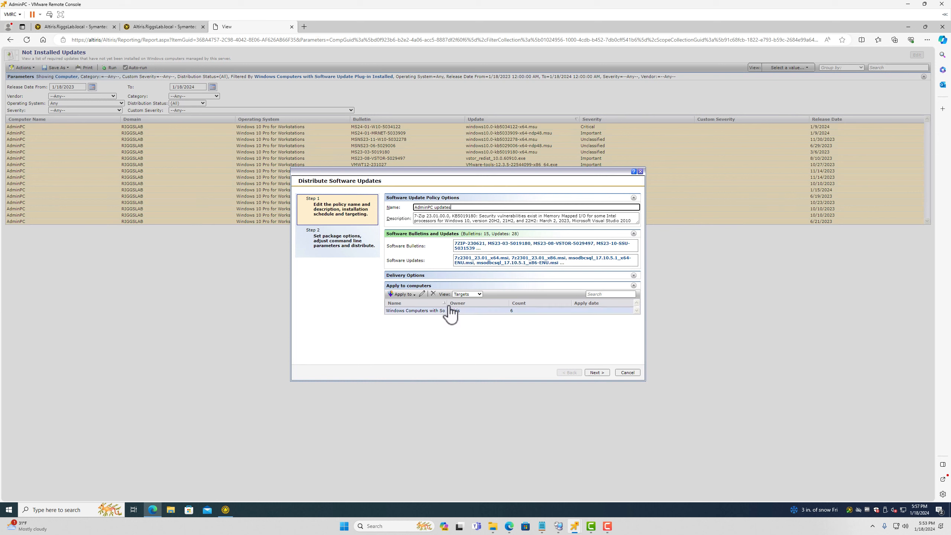
pyautogui.moveTo(450, 304); pyautogui.dragTo(418, 308)
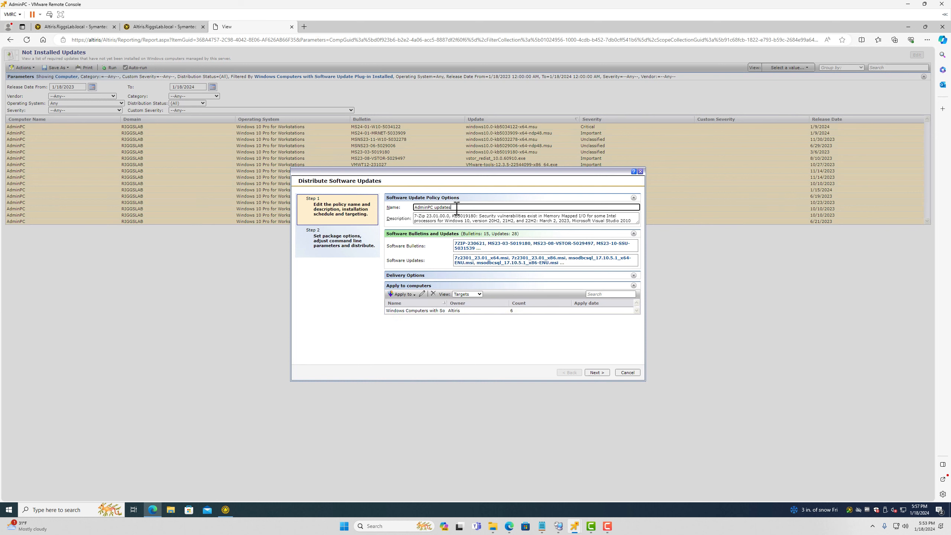
pyautogui.click(624, 373)
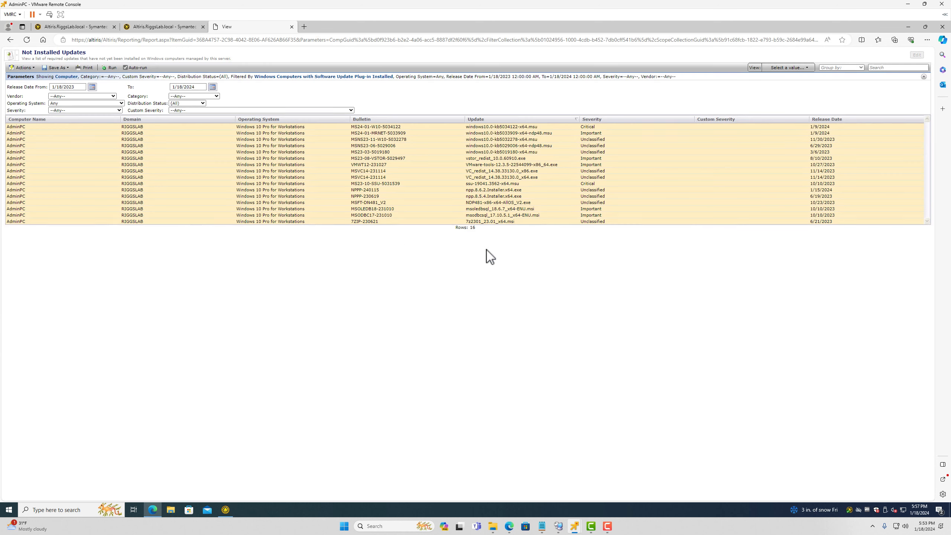
# Restart Distribute Packages, name the policy January 2024 Rollout 1, and continue to package options
pyautogui.rightClick(398, 167)
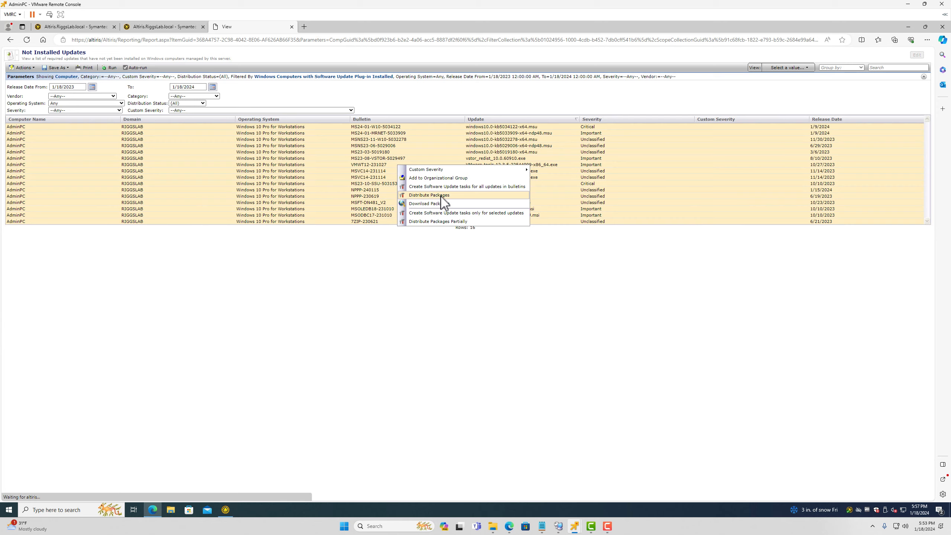
pyautogui.click(442, 204)
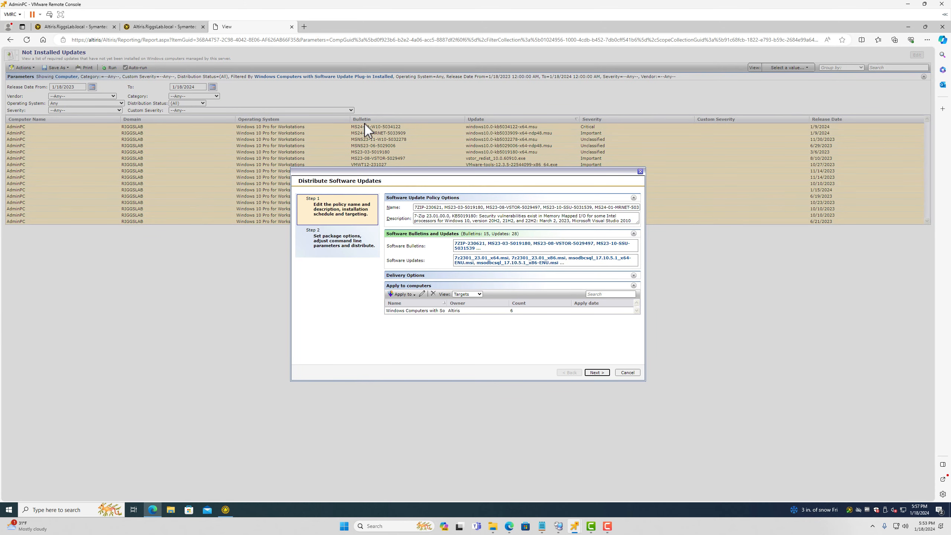
pyautogui.click(416, 208)
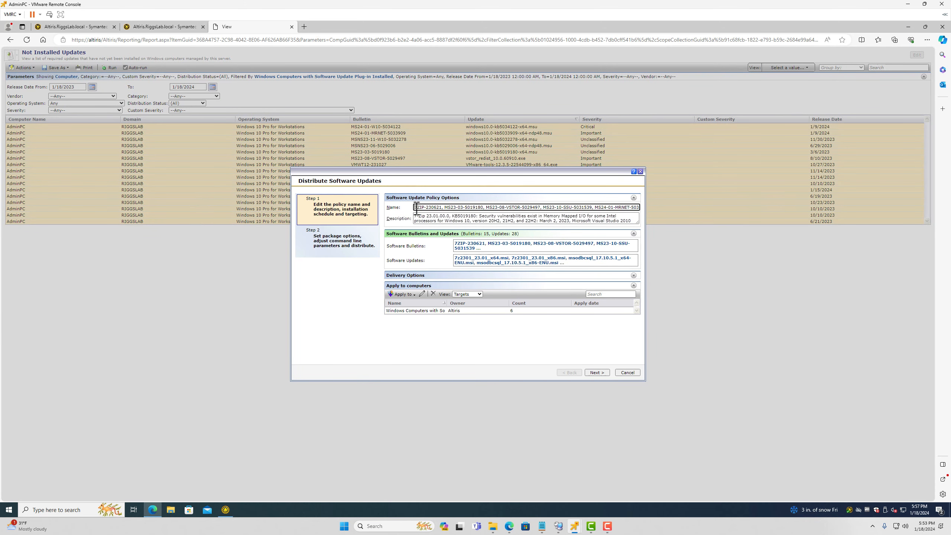
pyautogui.hotkey('ctrl', 'a')
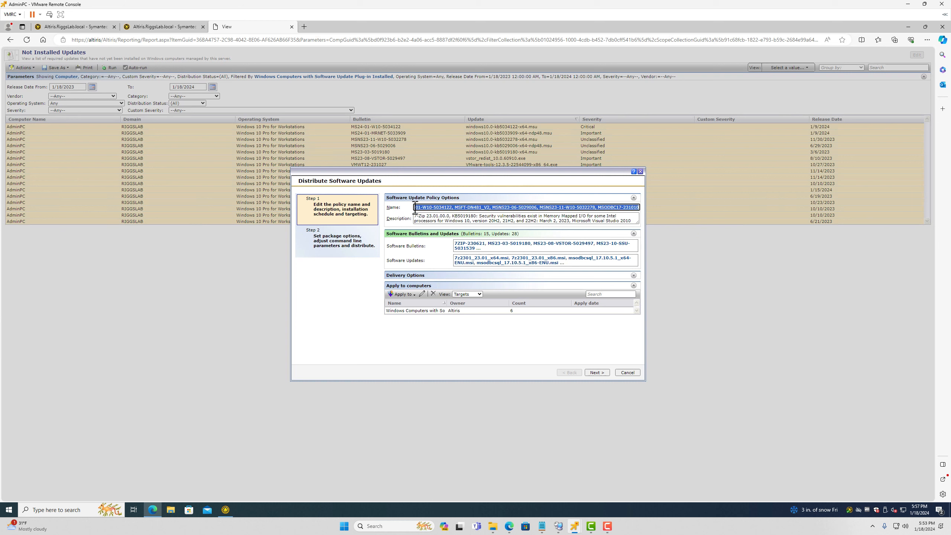
pyautogui.write('asn')
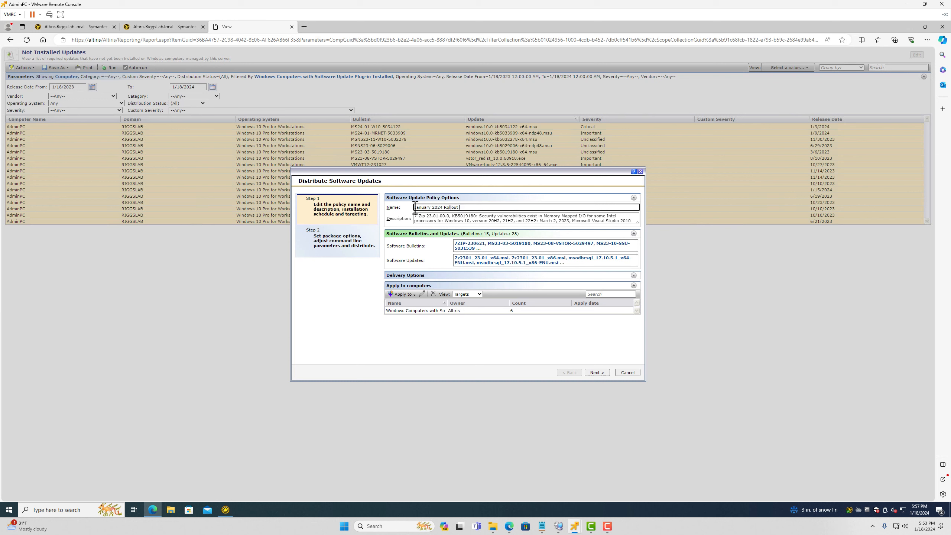
pyautogui.click(595, 372)
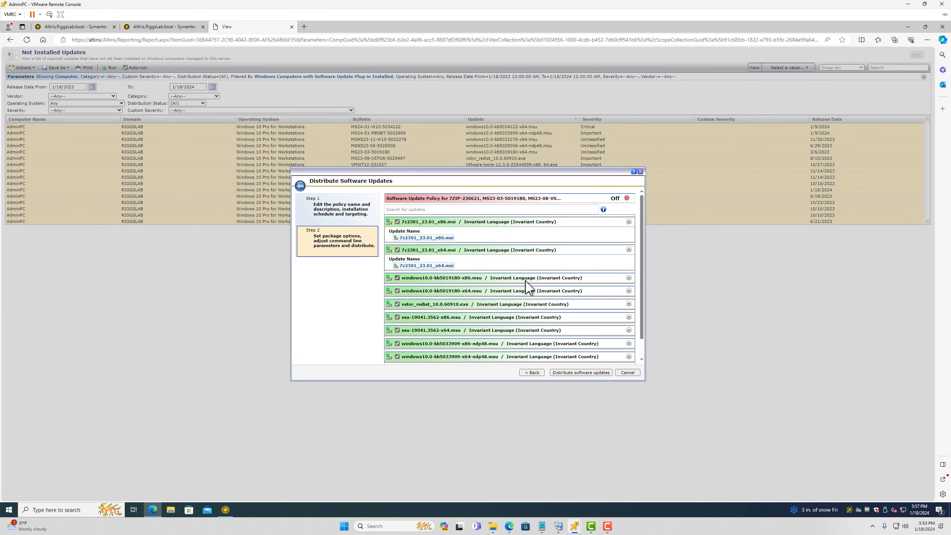
# Turn the January 2024 Rollout 1 policy On, create it, and return to Windows Compliance by Computer
pyautogui.scroll(-1, 540, 267)
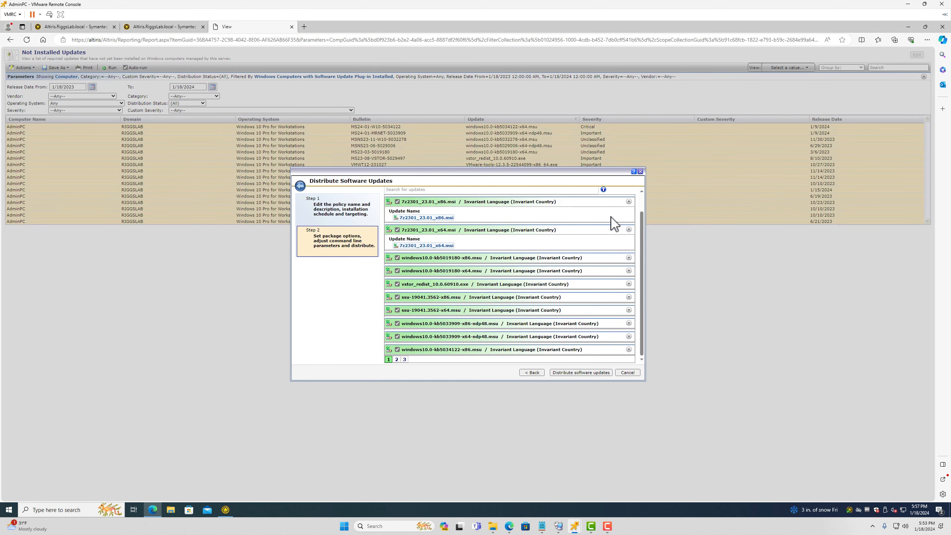
pyautogui.scroll(1, 614, 225)
pyautogui.click(626, 198)
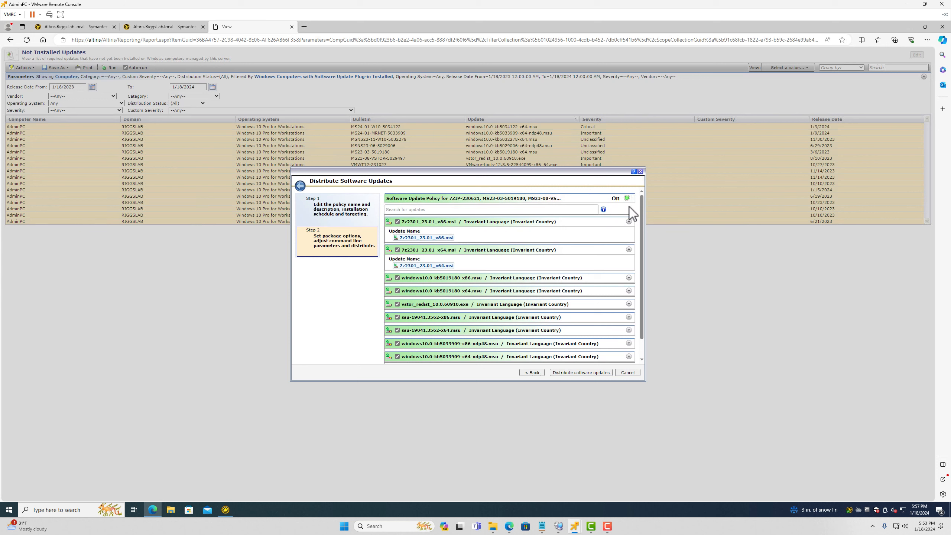
pyautogui.click(569, 373)
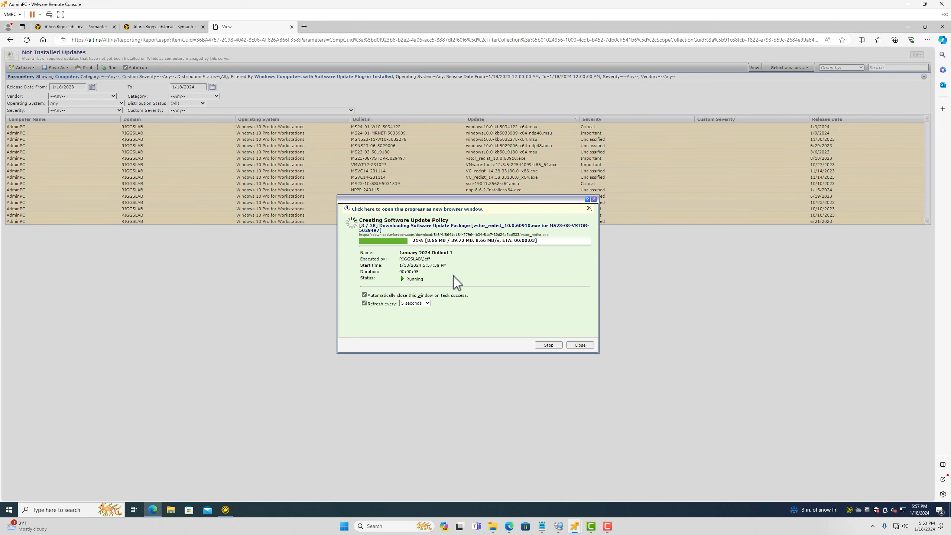
pyautogui.click(146, 29)
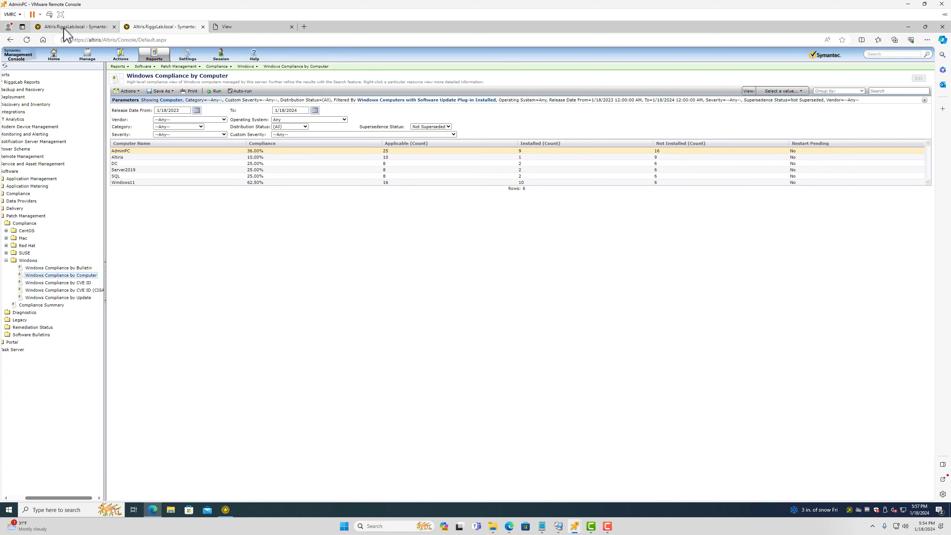
# Search the Software Bulletin Details list for 'msrt' to show the 40 MSRT bulletins
pyautogui.click(63, 28)
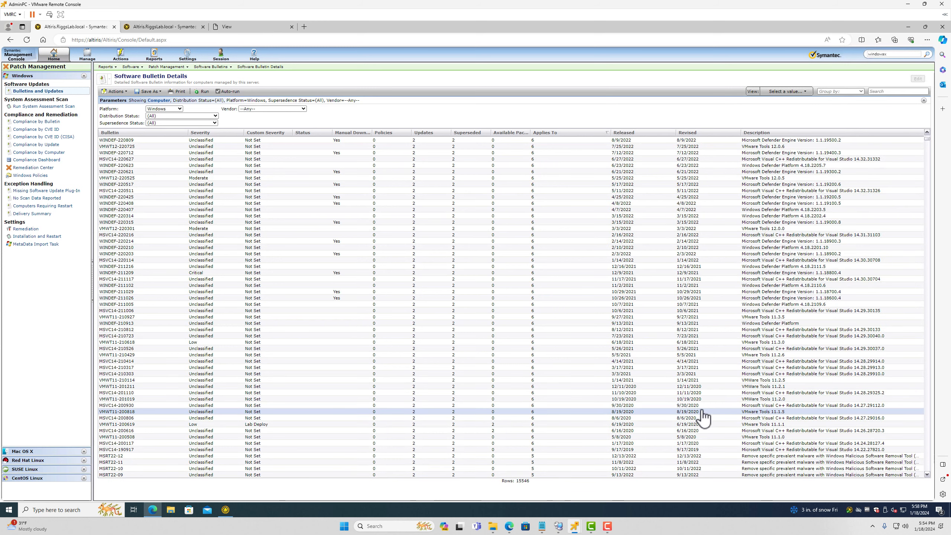
pyautogui.scroll(-5, 704, 419)
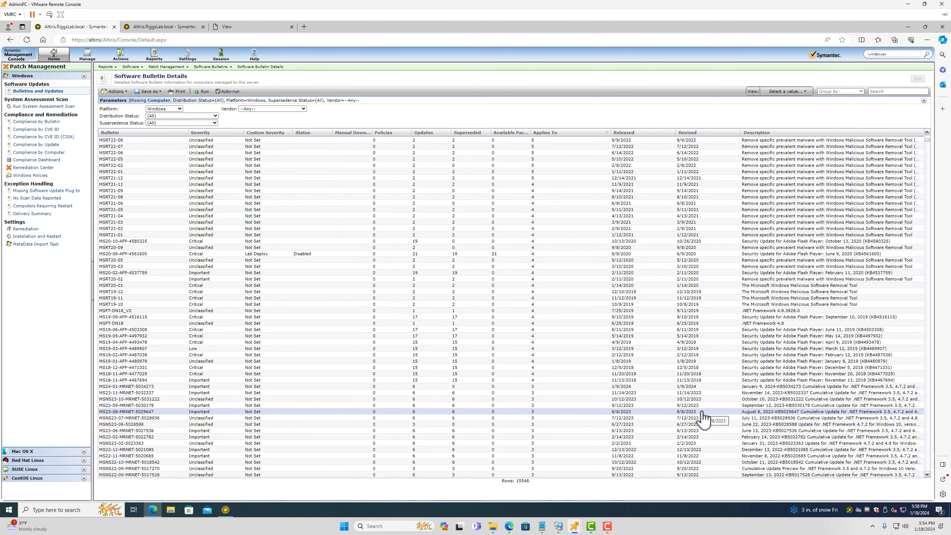
pyautogui.scroll(5, 158, 189)
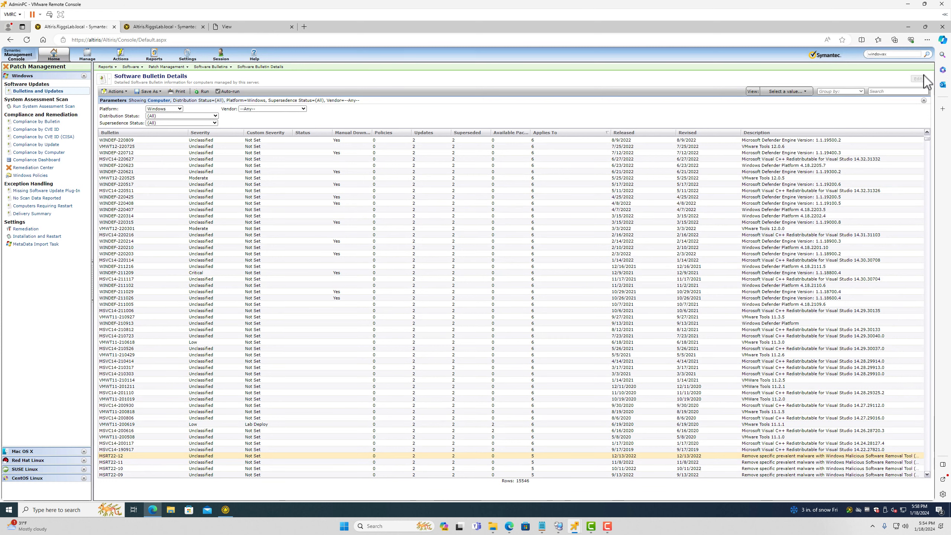
pyautogui.click(881, 91)
pyautogui.write('msrt')
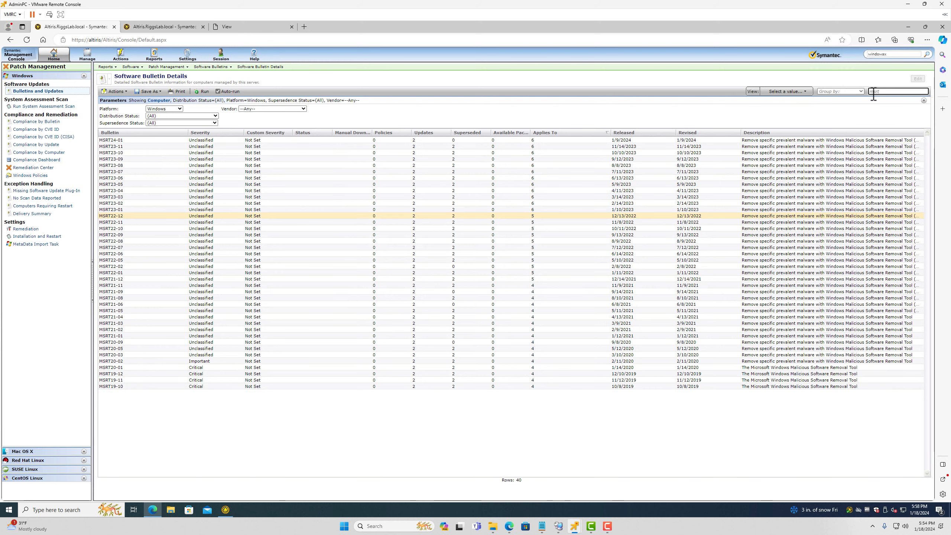
# Select bulletin MSRT24-01, cancel a started distribution, and bring up its actions menu
pyautogui.click(139, 146)
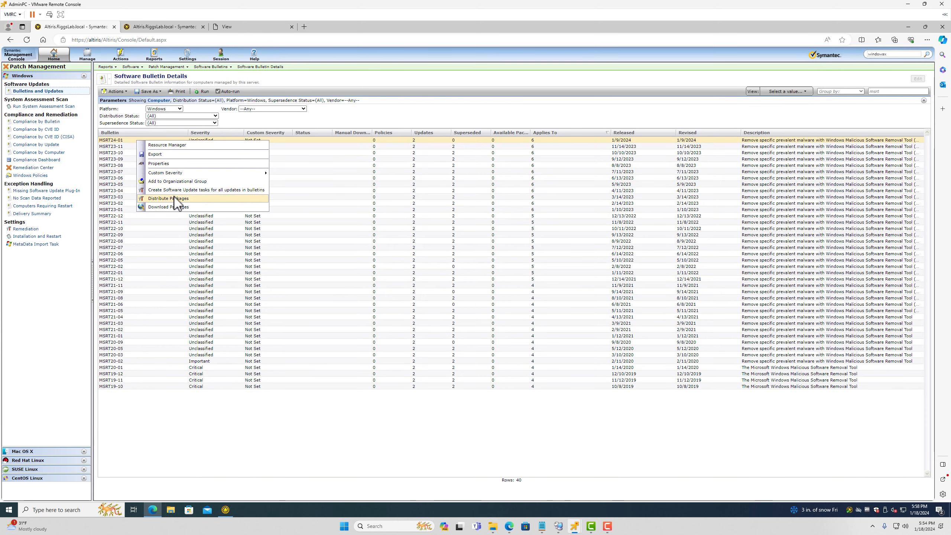
pyautogui.click(179, 200)
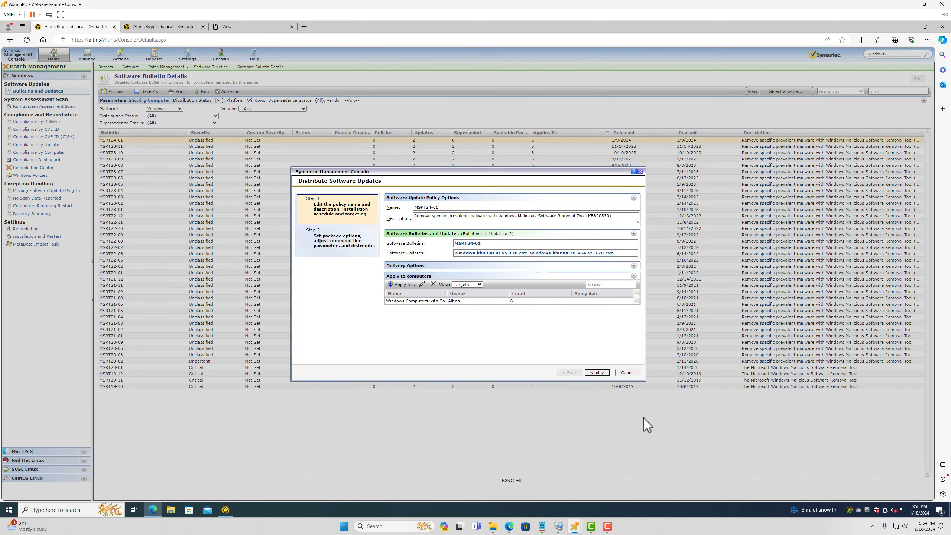
pyautogui.click(628, 372)
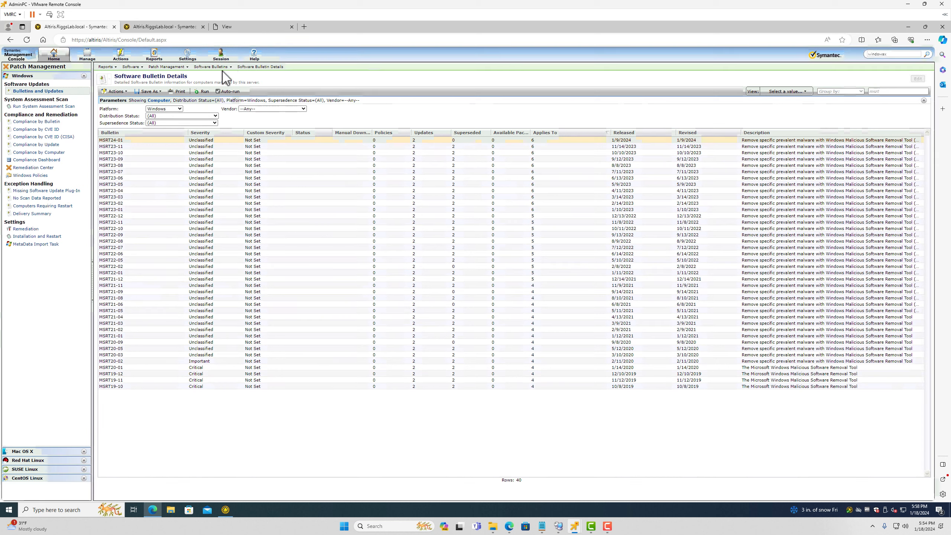
pyautogui.rightClick(134, 141)
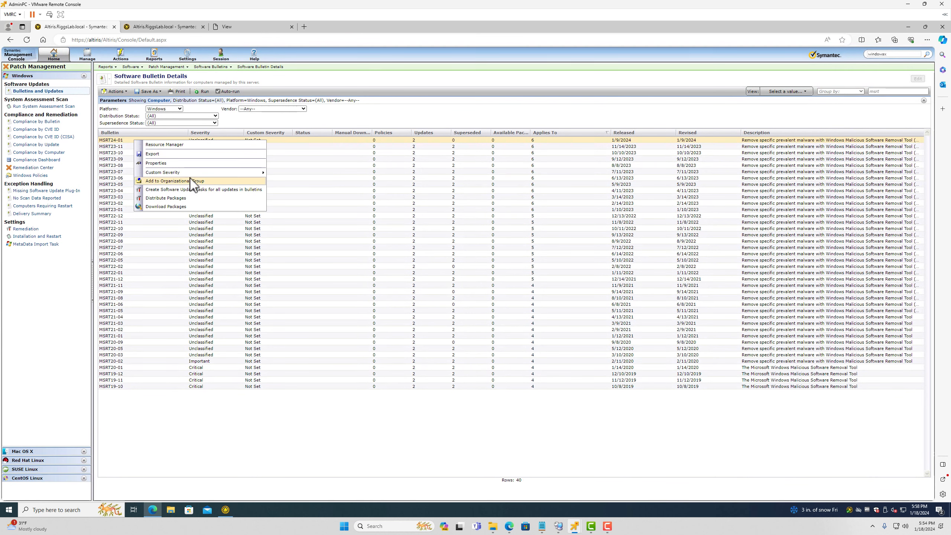
pyautogui.moveTo(195, 173)
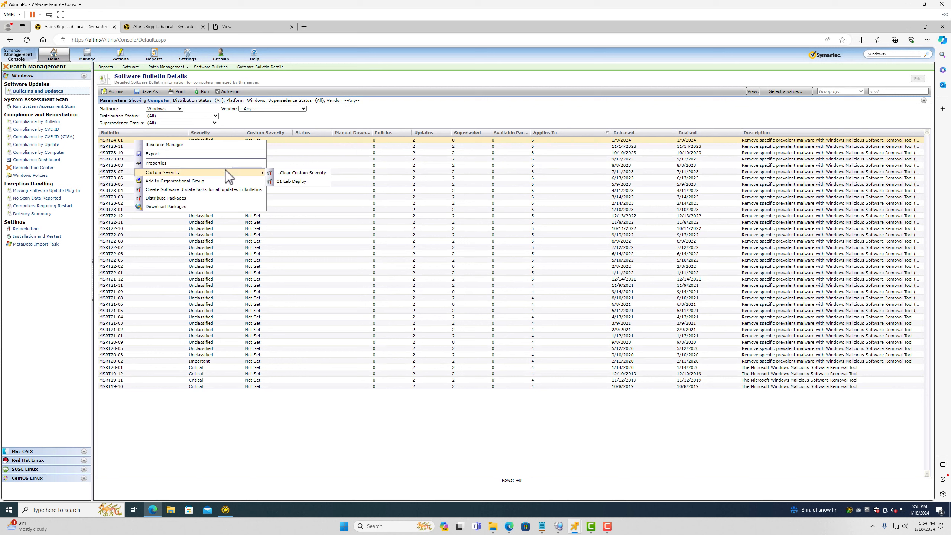
pyautogui.click(462, 261)
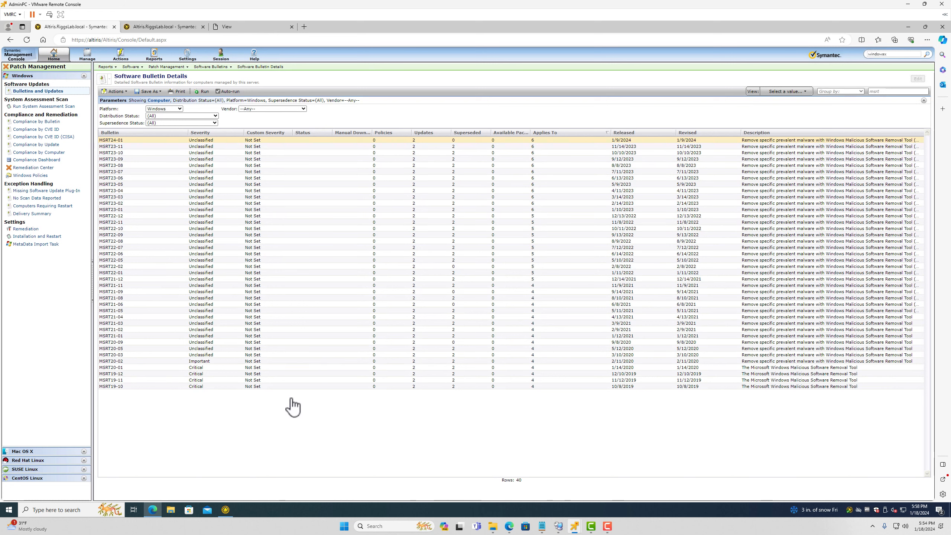
pyautogui.rightClick(129, 140)
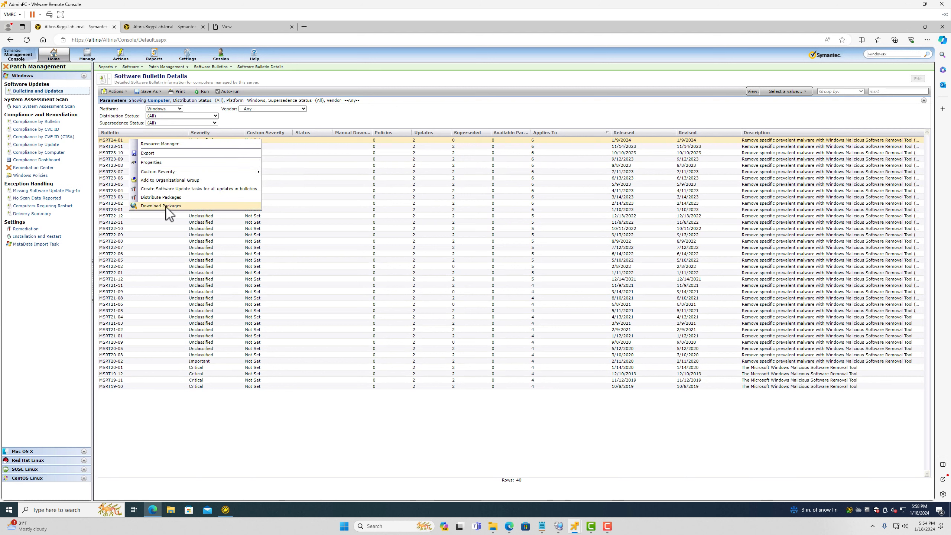
# Create an enabled Distribute Packages policy for MSRT24-01, with progress closing on success
pyautogui.click(163, 197)
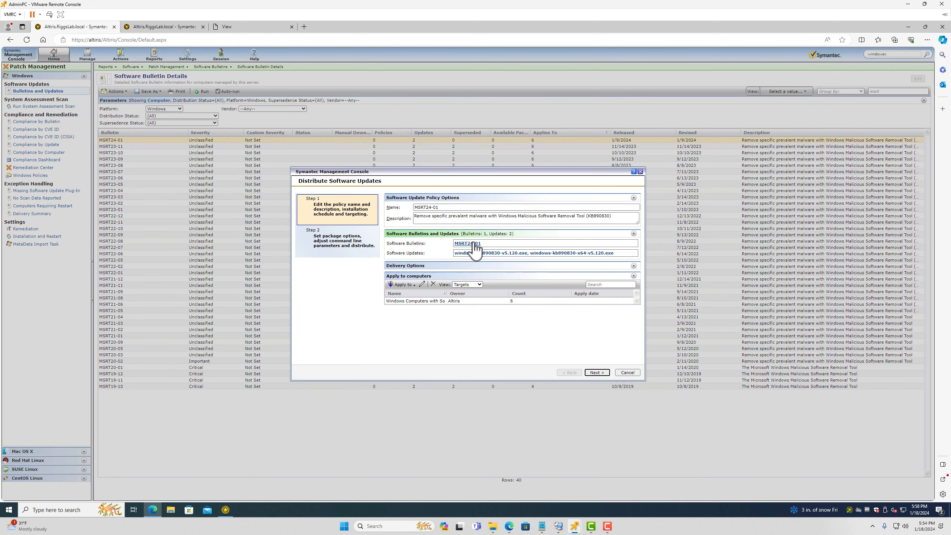
pyautogui.click(597, 372)
pyautogui.click(632, 199)
pyautogui.click(631, 211)
pyautogui.click(577, 375)
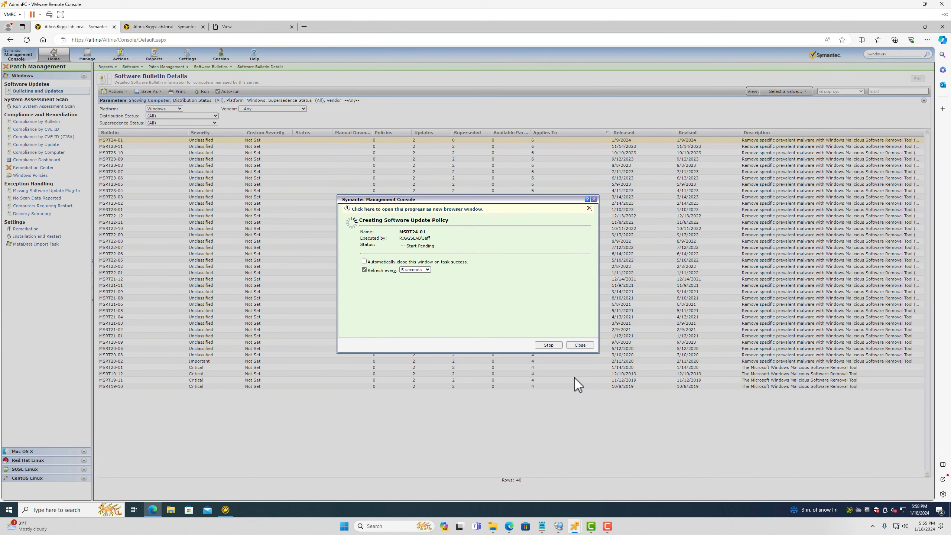
pyautogui.click(370, 261)
# Browse Manage > Policies to the Windows software update policies and check both policies' creation progress
pyautogui.click(225, 27)
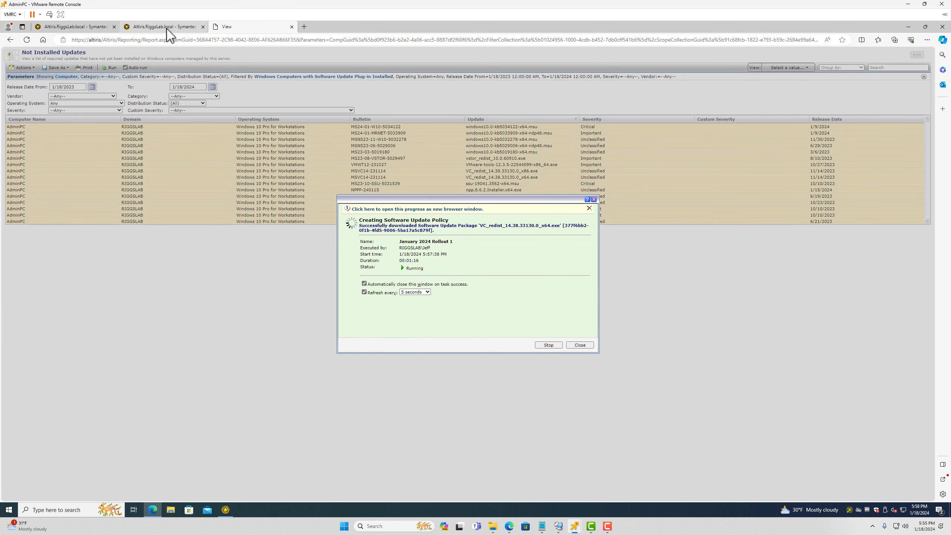
pyautogui.click(165, 30)
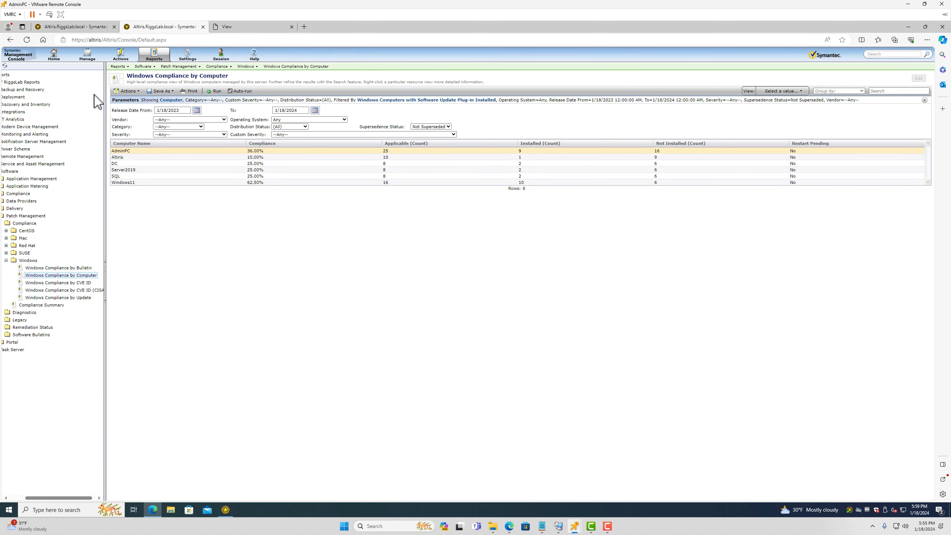
pyautogui.click(89, 53)
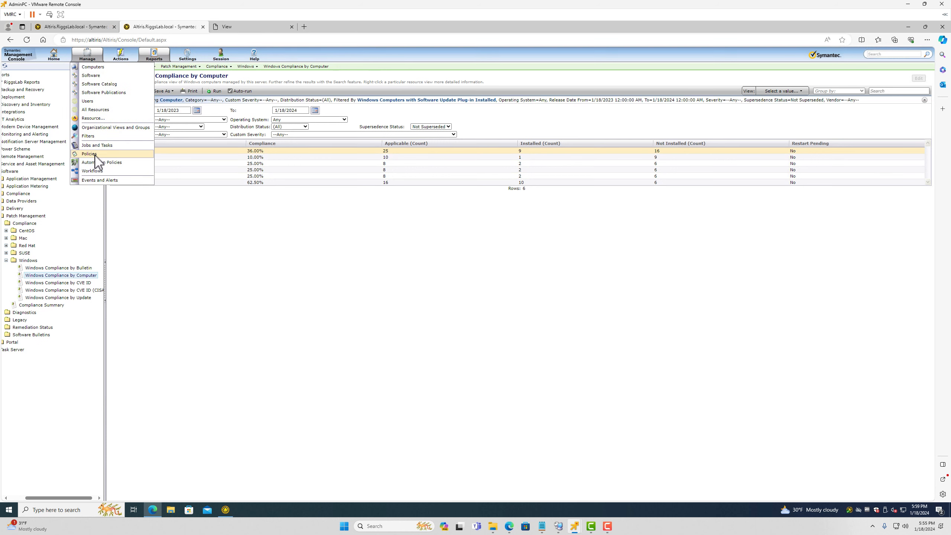
pyautogui.click(93, 163)
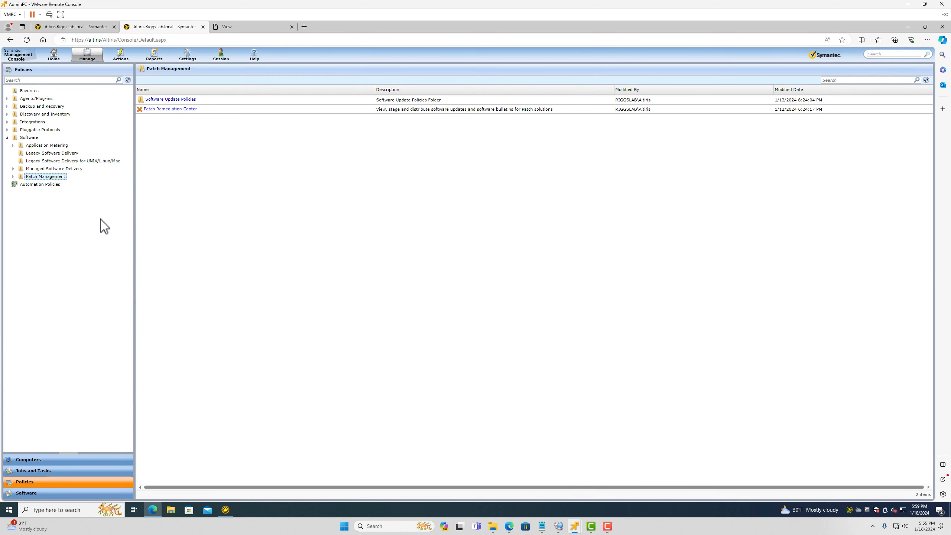
pyautogui.click(13, 176)
pyautogui.click(19, 184)
pyautogui.click(25, 216)
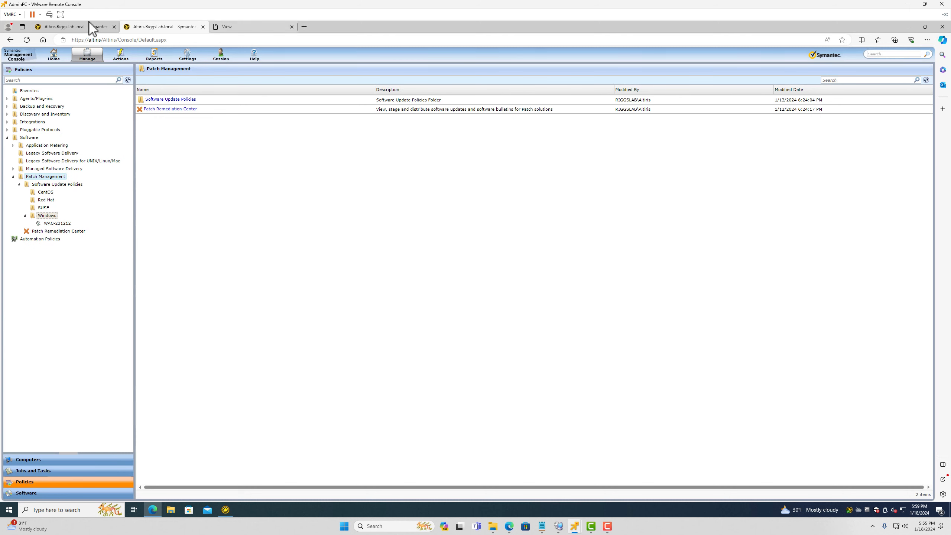
pyautogui.click(77, 28)
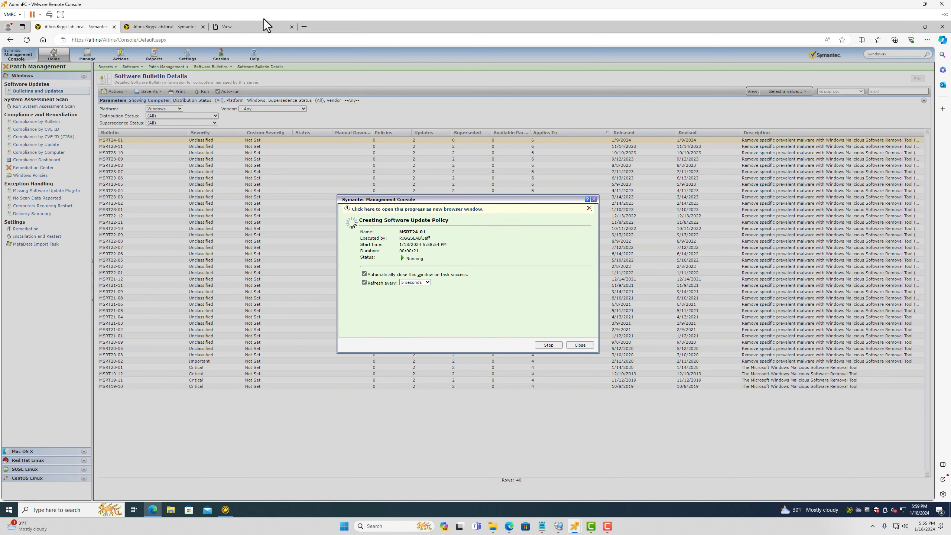
pyautogui.click(239, 27)
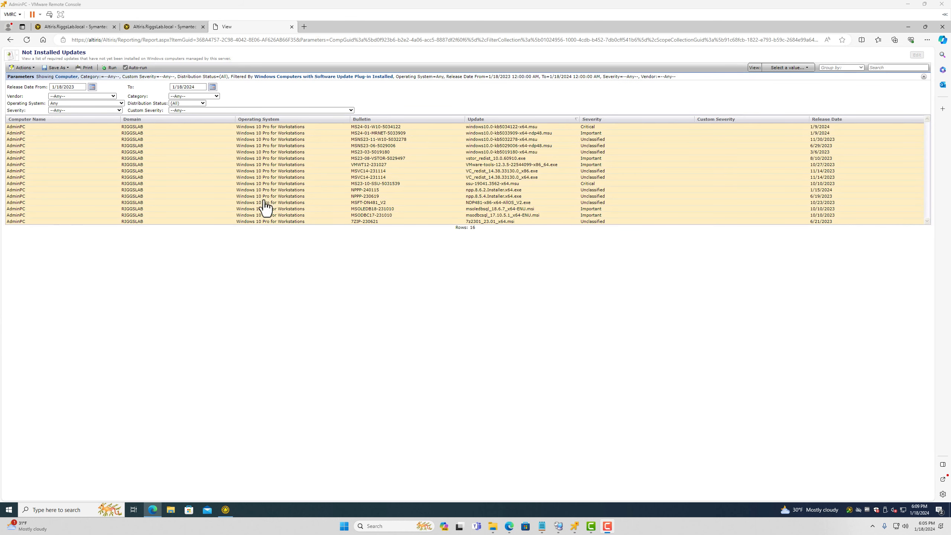
# Refresh the Policies tree and expand Patch Management > Software Update Policies > Windows
pyautogui.click(99, 29)
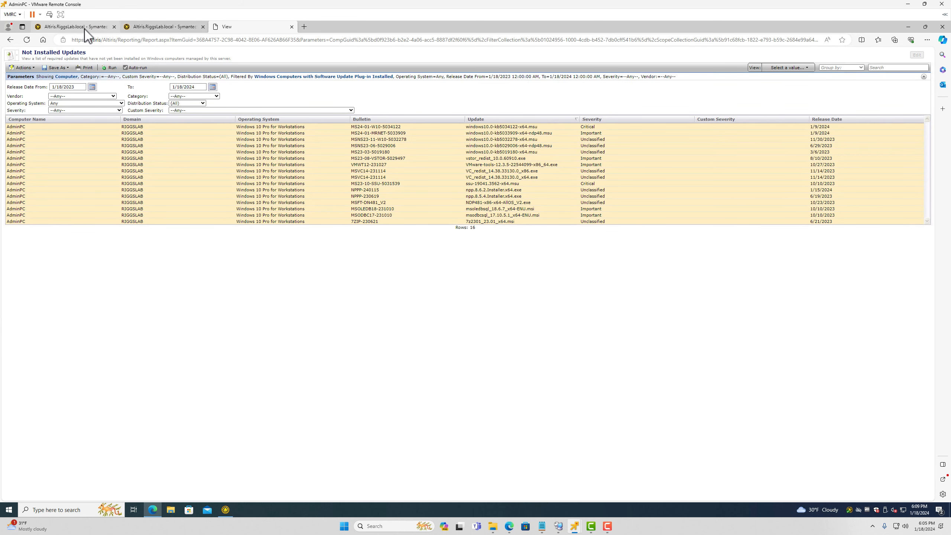
pyautogui.click(87, 28)
pyautogui.click(159, 27)
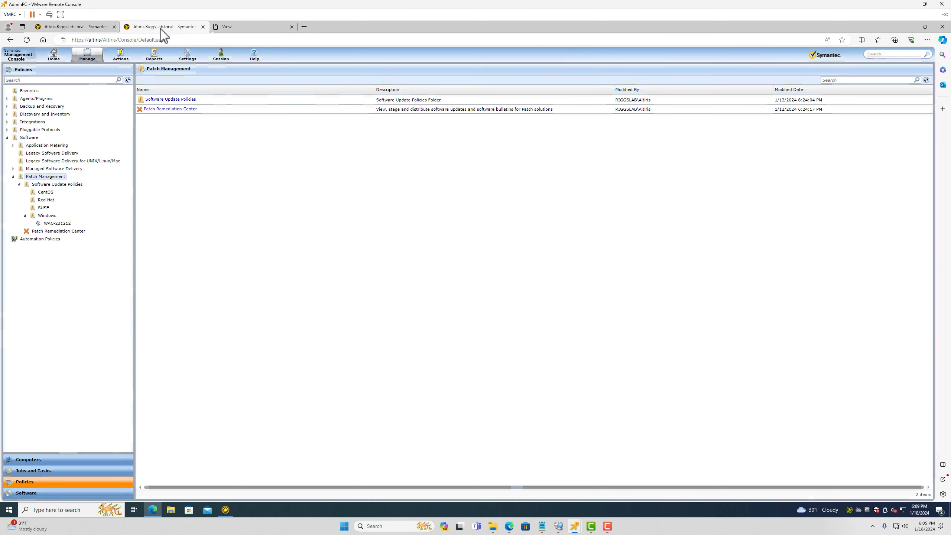
pyautogui.click(90, 28)
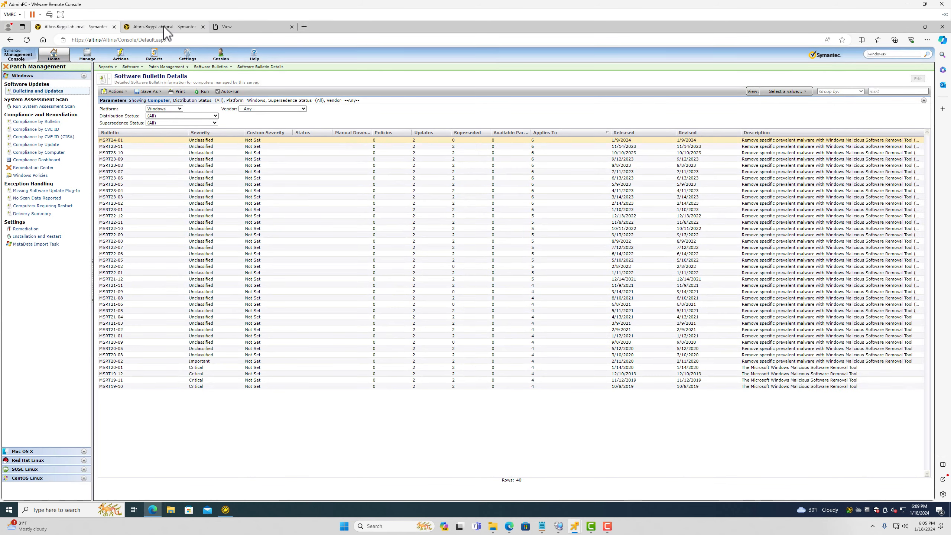
pyautogui.click(163, 27)
pyautogui.click(128, 80)
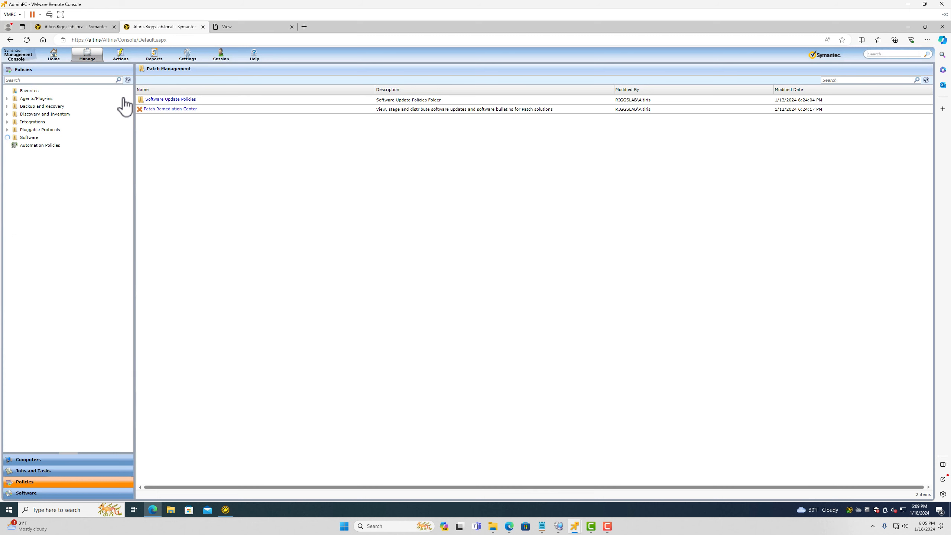
pyautogui.click(13, 177)
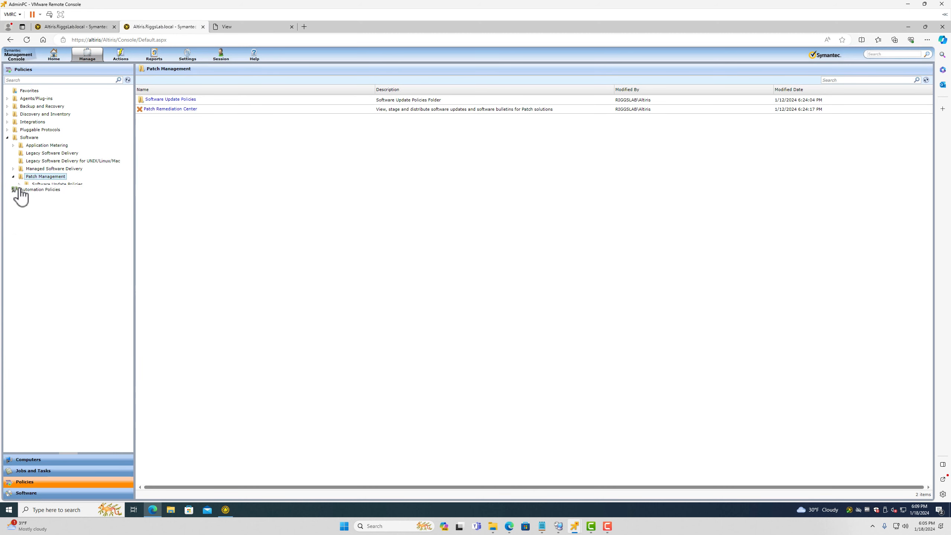
pyautogui.click(22, 184)
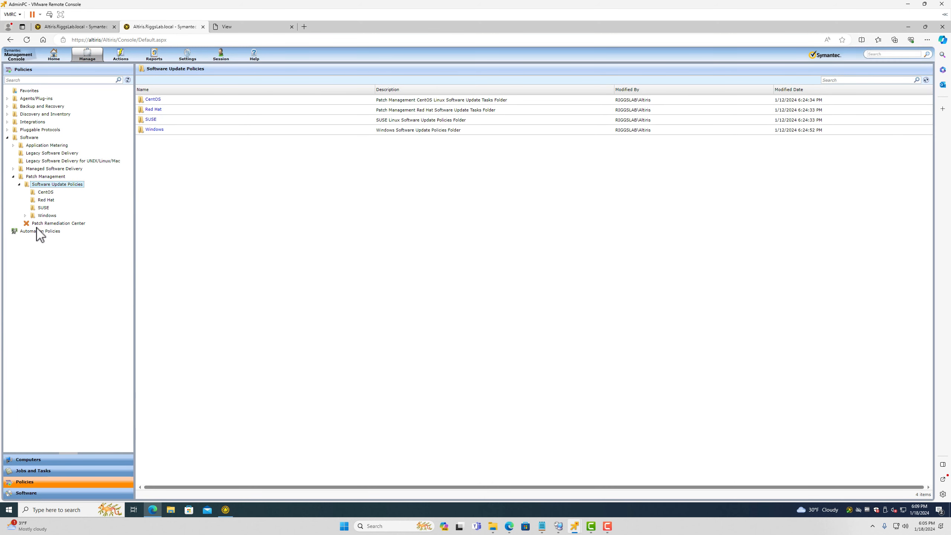
pyautogui.click(26, 215)
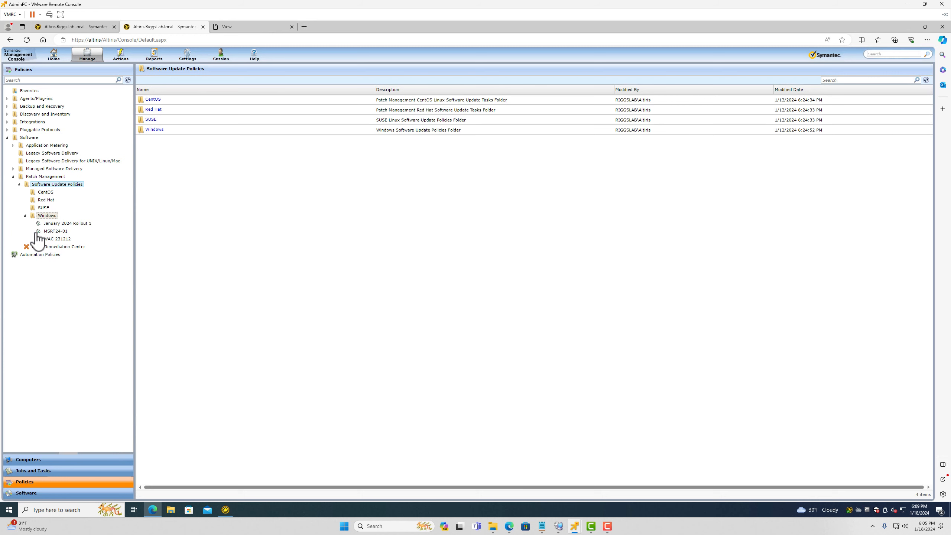
# Review the MSRT24-01 policy, then January 2024 Rollout 1 with its 15 bulletins and 28 updates
pyautogui.click(55, 231)
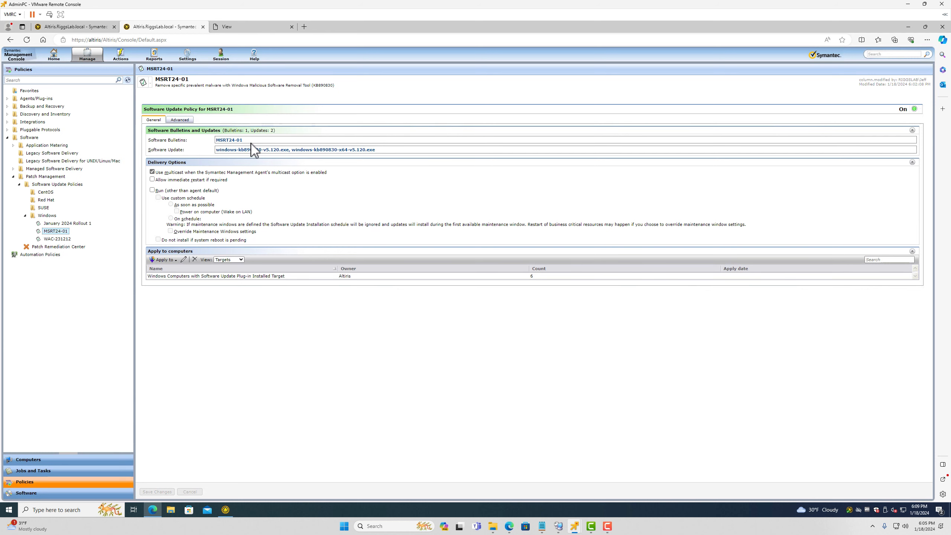
pyautogui.moveTo(255, 141); pyautogui.dragTo(216, 141)
pyautogui.click(68, 223)
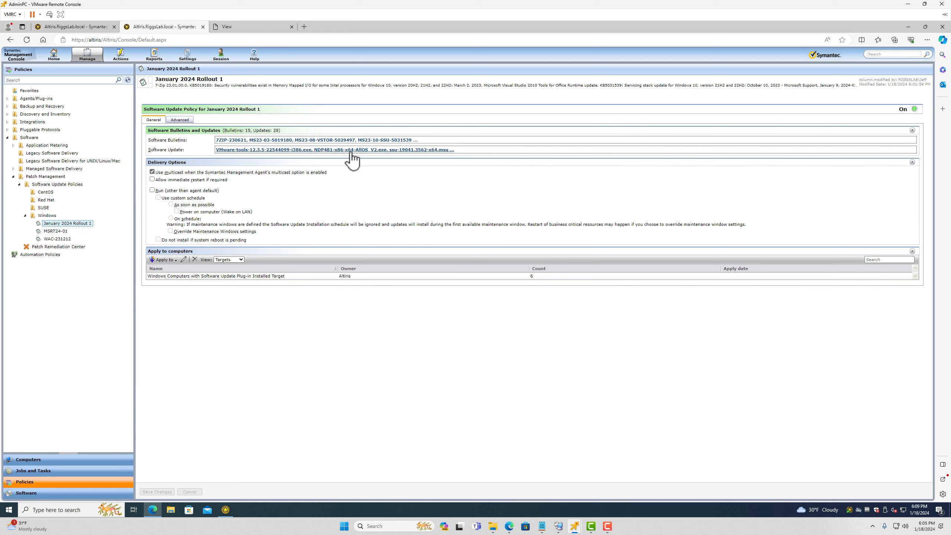
pyautogui.moveTo(428, 141); pyautogui.dragTo(216, 145)
pyautogui.click(215, 145)
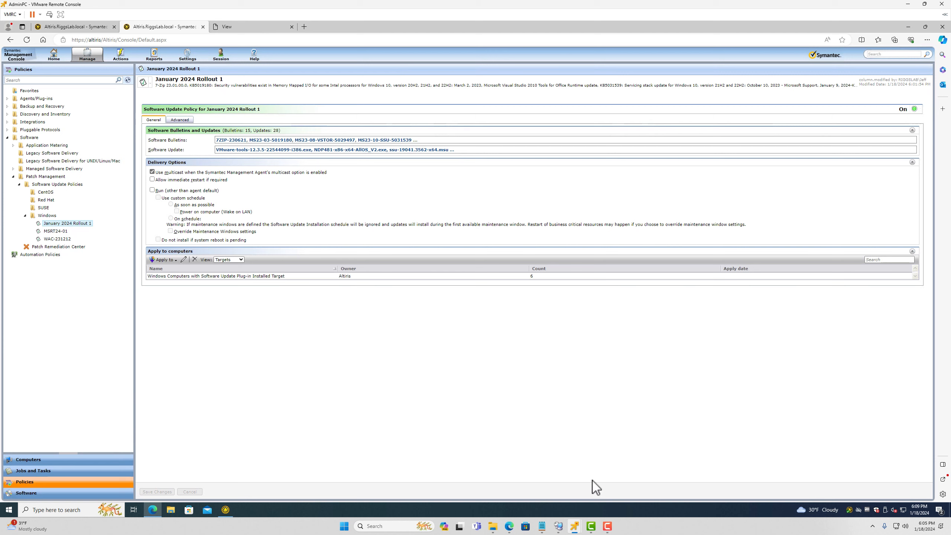
# Restart the Windows 11 VM from the agent's restart prompt, then go back to the AdminPC window
pyautogui.moveTo(576, 528)
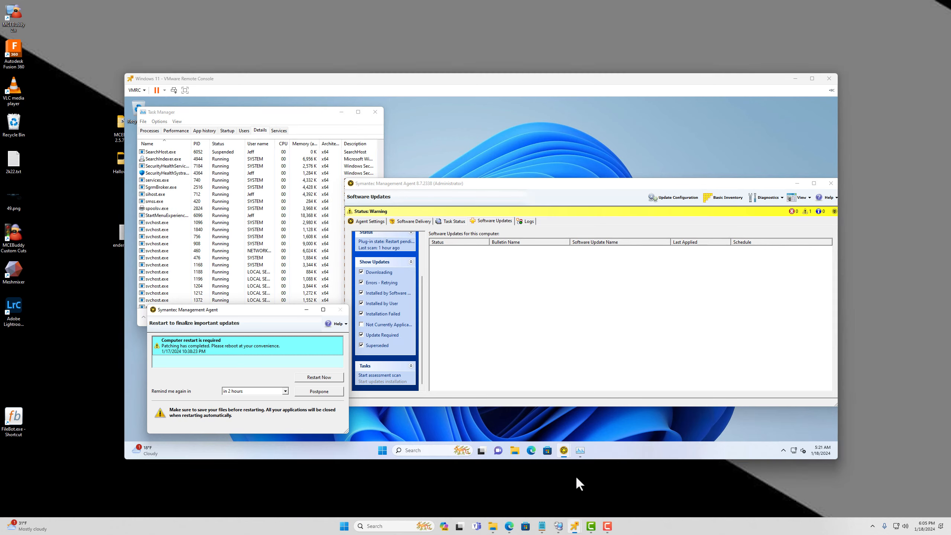
pyautogui.click(575, 478)
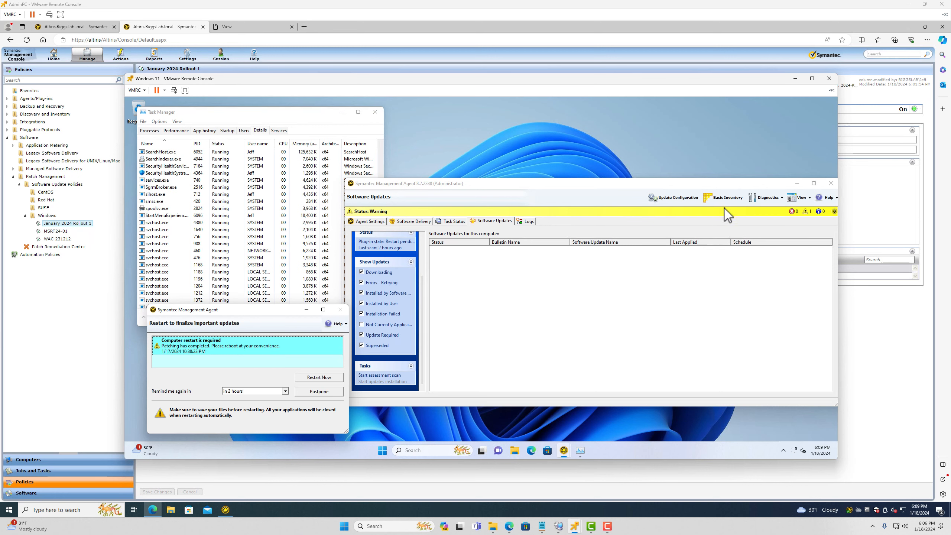
pyautogui.click(326, 377)
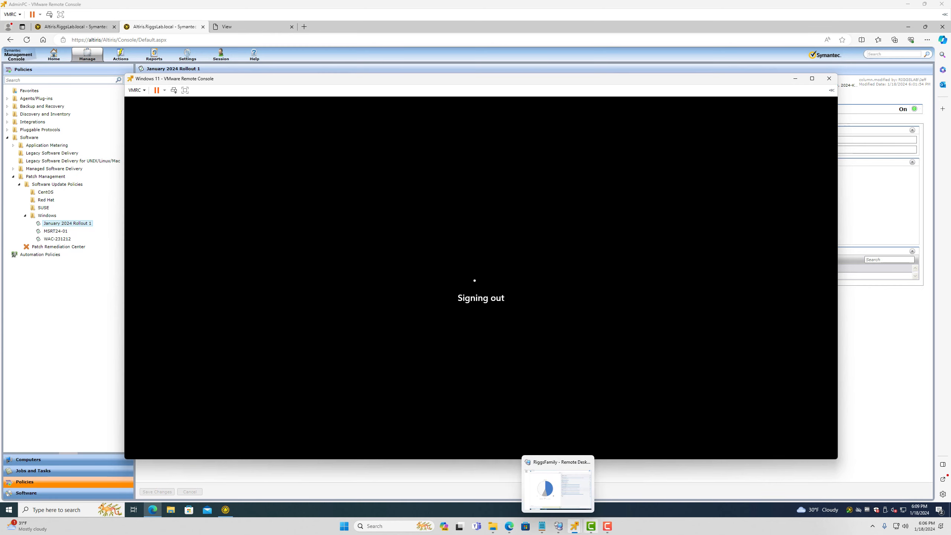
pyautogui.moveTo(565, 523)
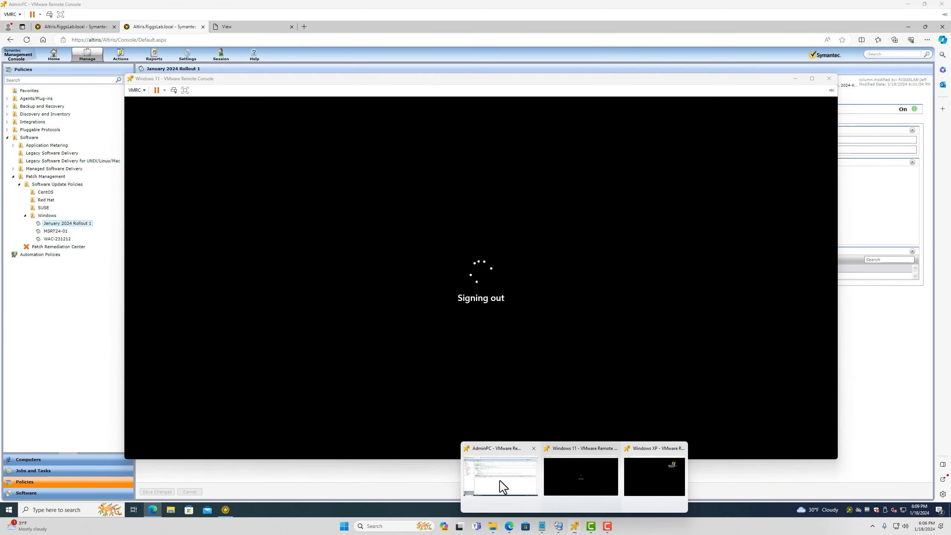
pyautogui.click(502, 484)
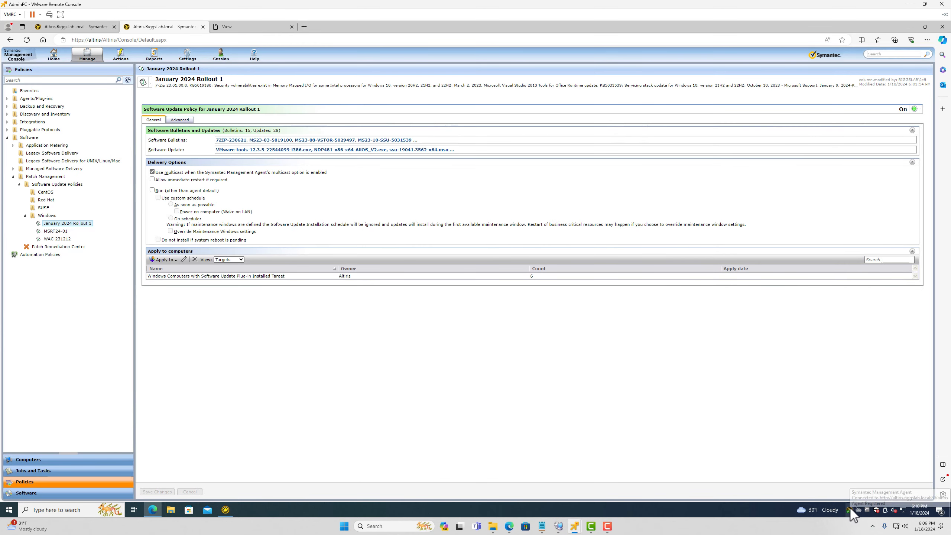
# Have the Symantec Management Agent update its configuration from the server
pyautogui.doubleClick(849, 510)
pyautogui.click(635, 131)
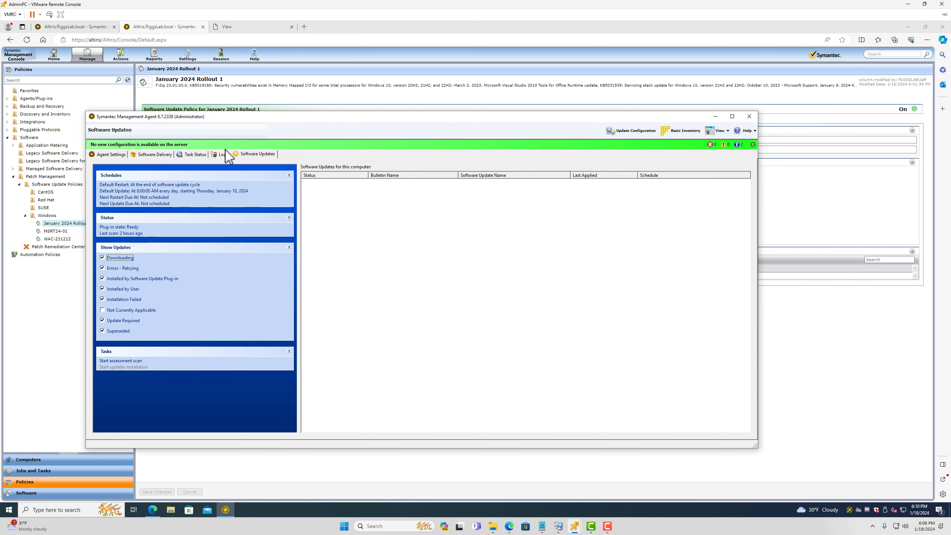
pyautogui.moveTo(270, 119); pyautogui.dragTo(437, 143)
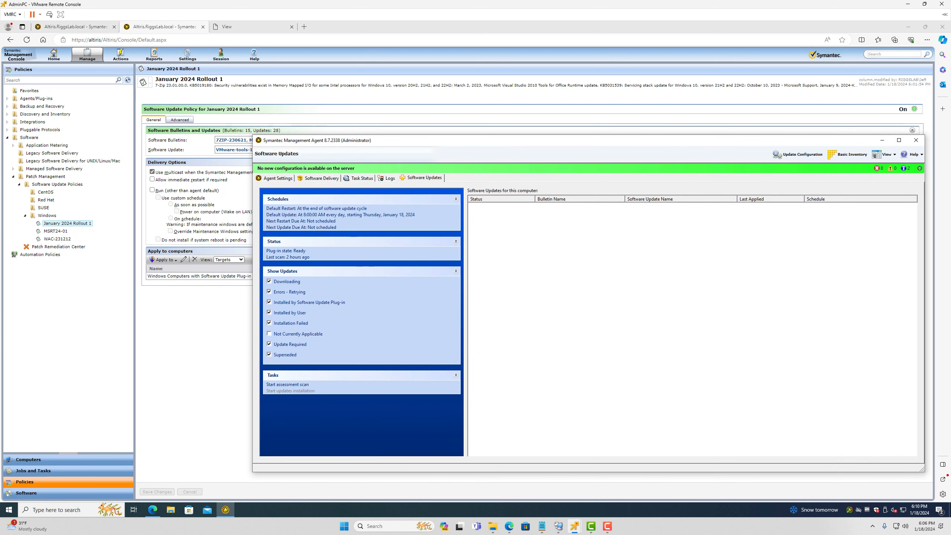
# Delete the Reporting part of the report URL to load the console main page
pyautogui.click(227, 26)
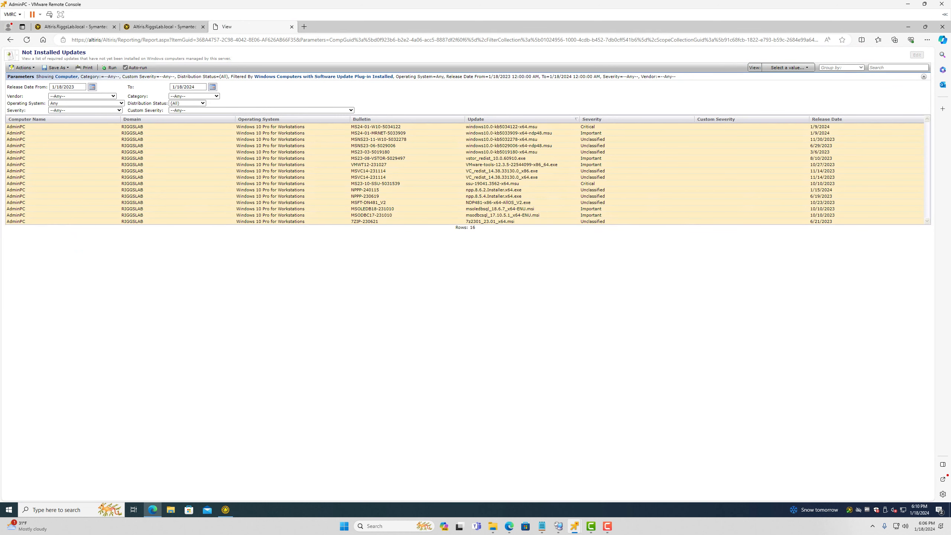
pyautogui.click(121, 40)
pyautogui.click(121, 39)
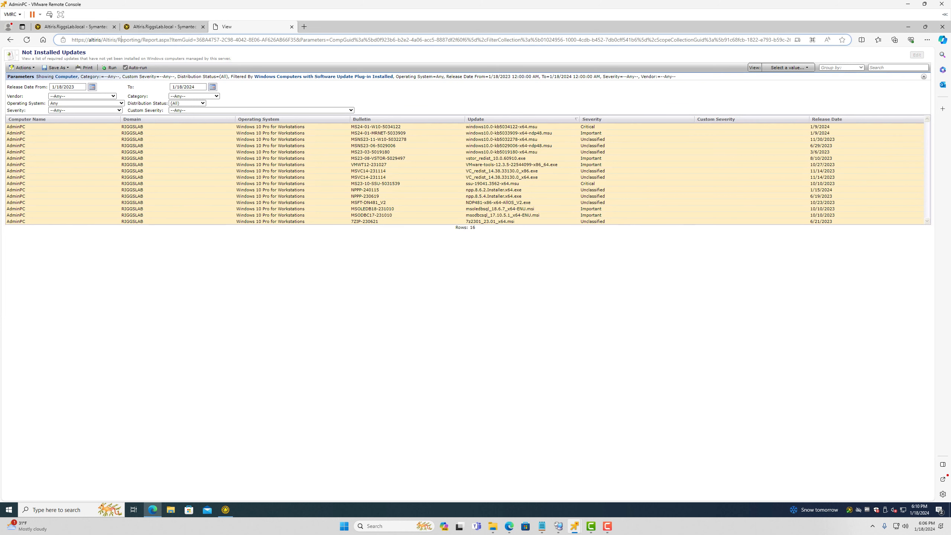
pyautogui.moveTo(121, 40); pyautogui.dragTo(792, 39)
pyautogui.press('BackSpace')
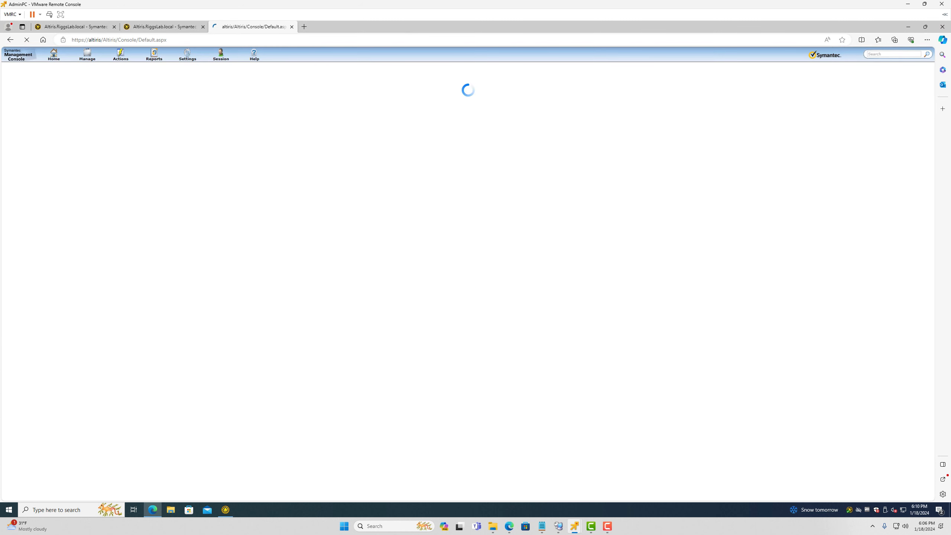
# Run the Delta and Policy resource membership update schedules, then check the agent window
pyautogui.moveTo(187, 55)
pyautogui.moveTo(201, 119)
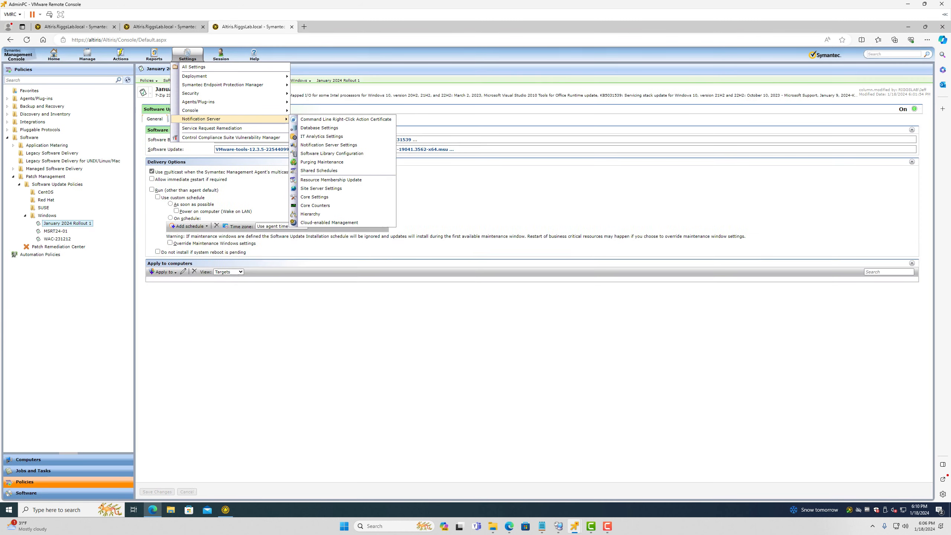
pyautogui.click(331, 180)
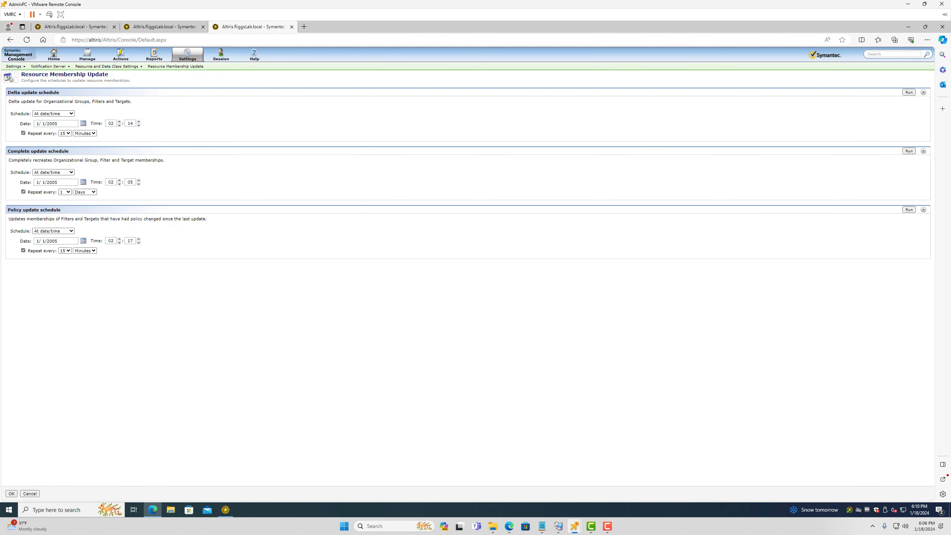
pyautogui.click(909, 92)
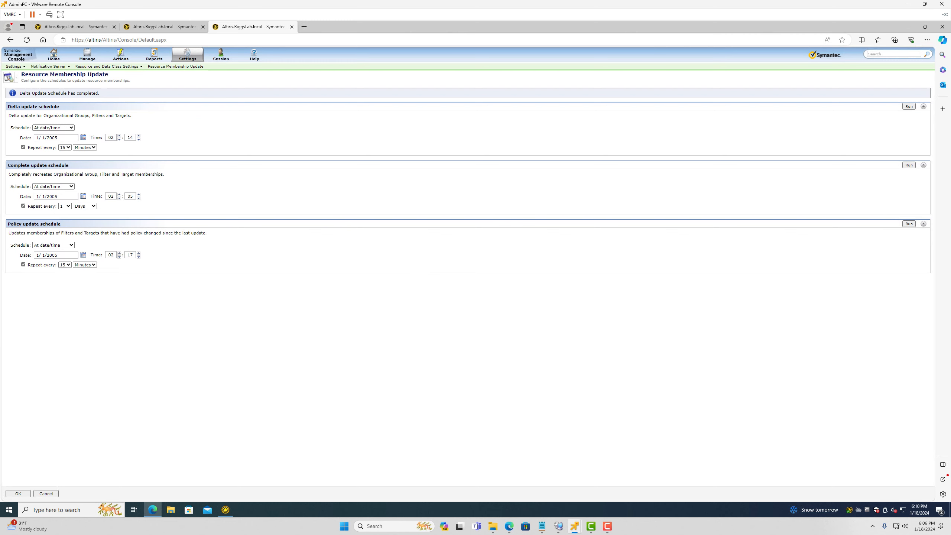
pyautogui.click(909, 224)
pyautogui.doubleClick(849, 509)
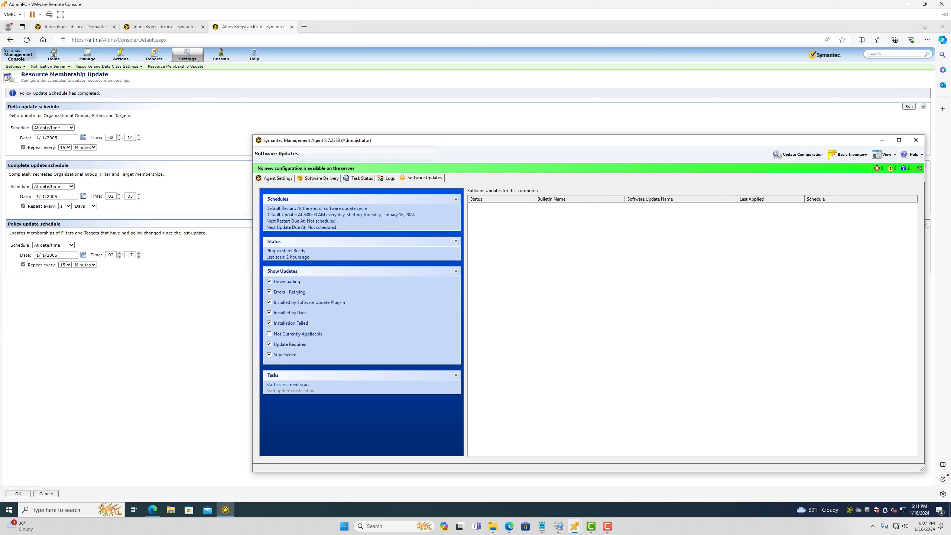
pyautogui.click(883, 140)
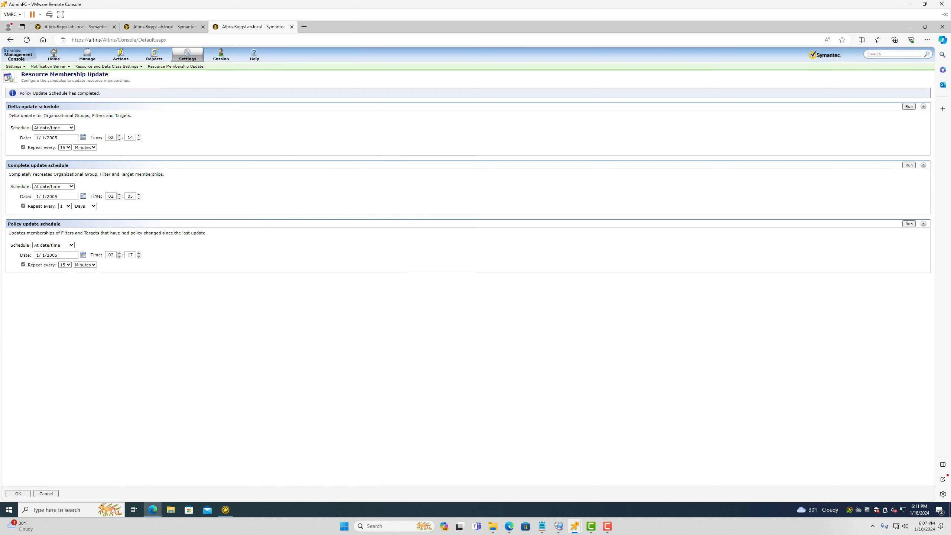
# Sign in to the restarted Windows 11 virtual machine with the account password
pyautogui.click(908, 26)
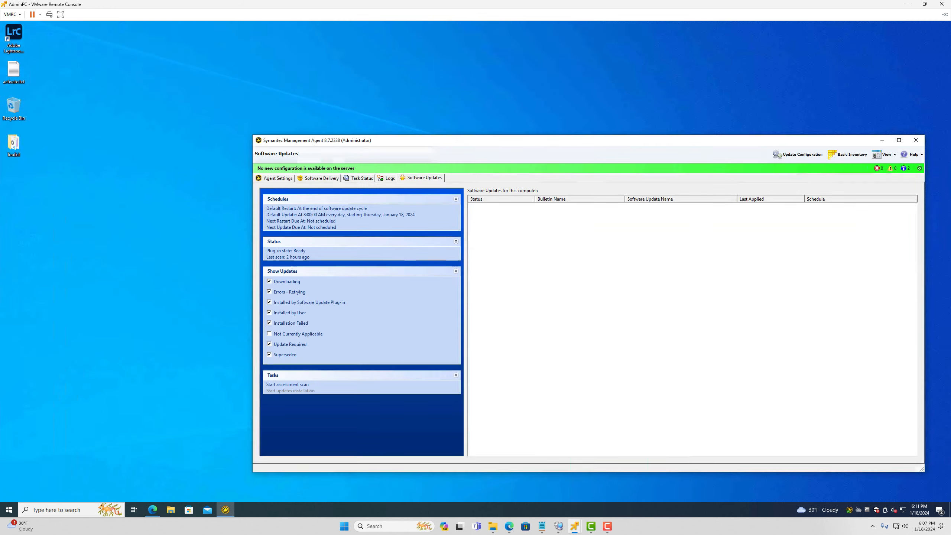
pyautogui.moveTo(574, 526)
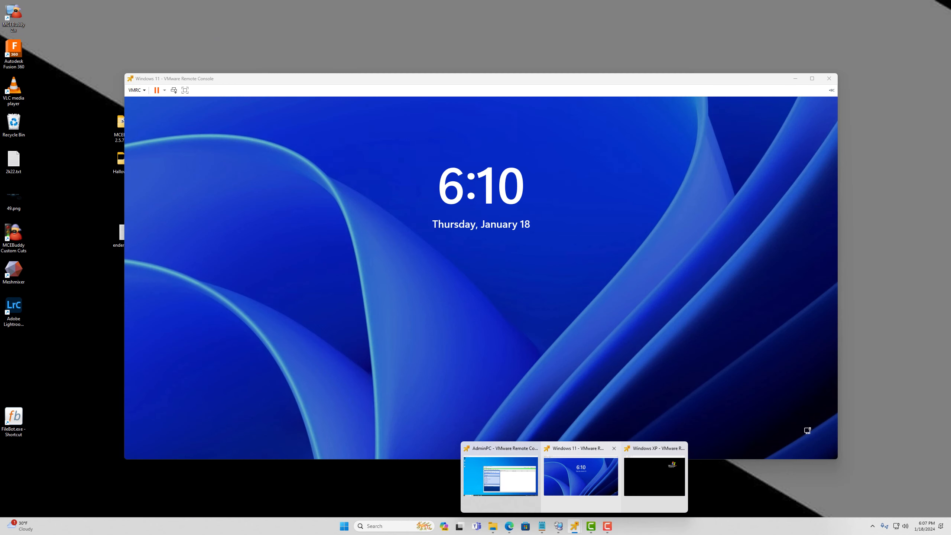
pyautogui.click(581, 476)
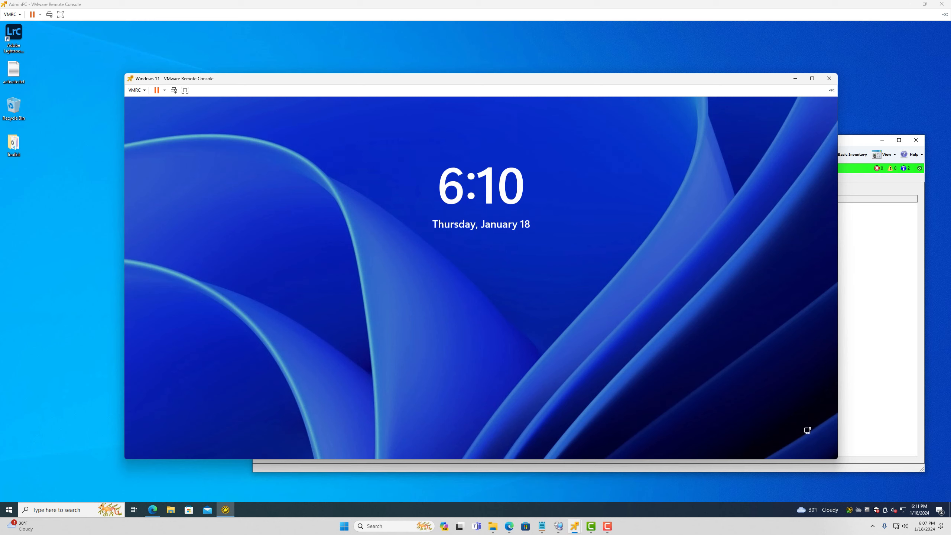
pyautogui.press('space')
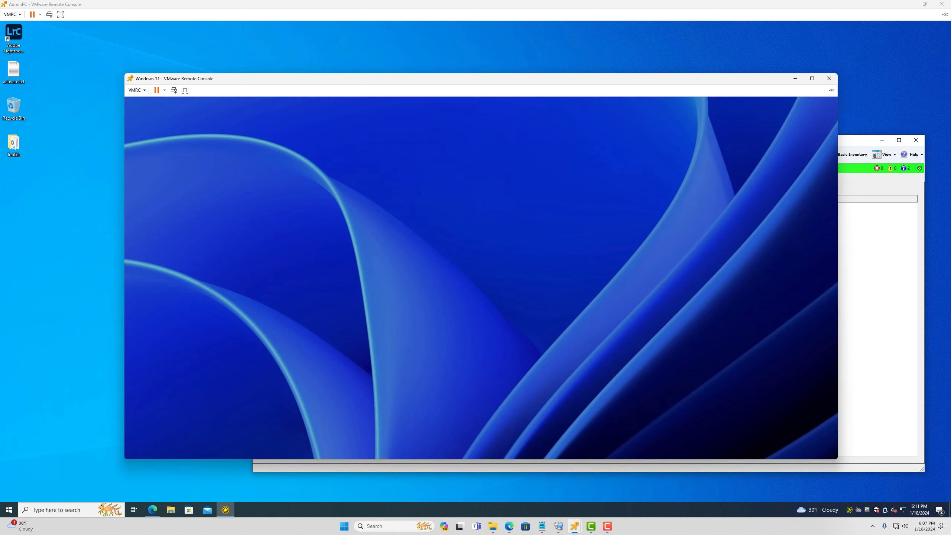
pyautogui.write('•••••••••')
pyautogui.press('Return')
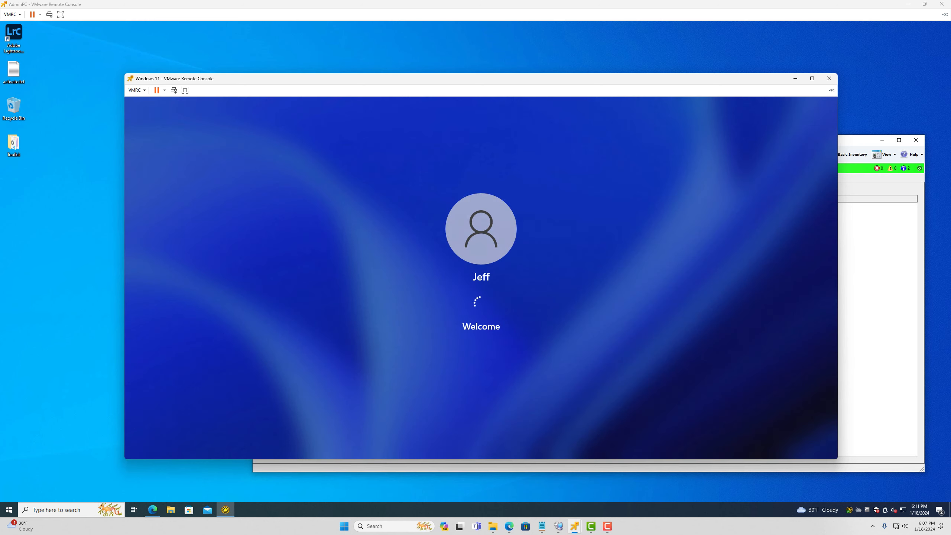
# Bring up the Windows XP virtual machine window and minimize it
pyautogui.moveTo(575, 526)
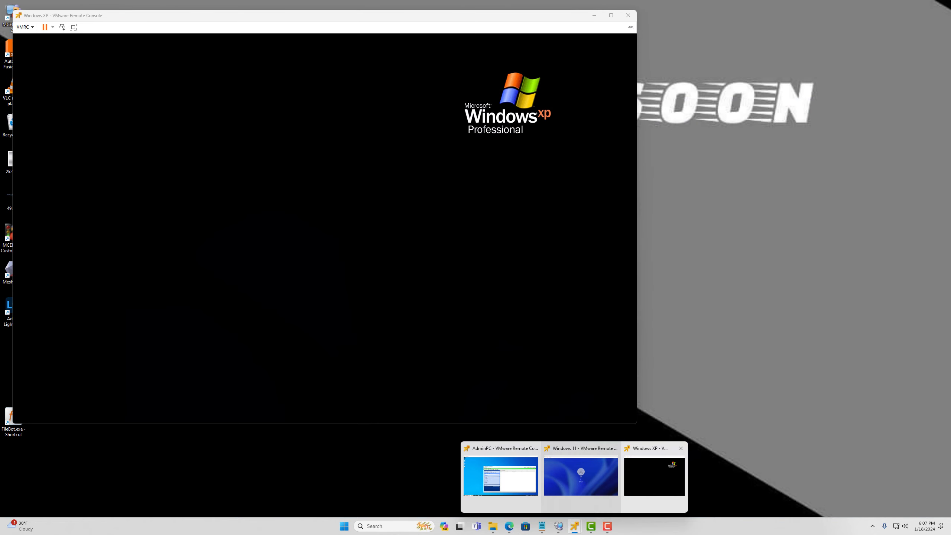
pyautogui.click(655, 476)
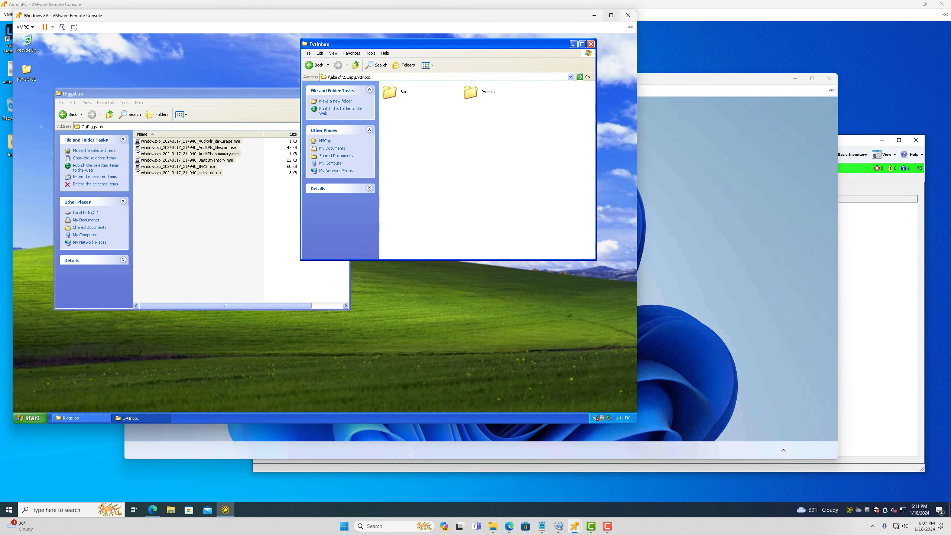
pyautogui.click(594, 15)
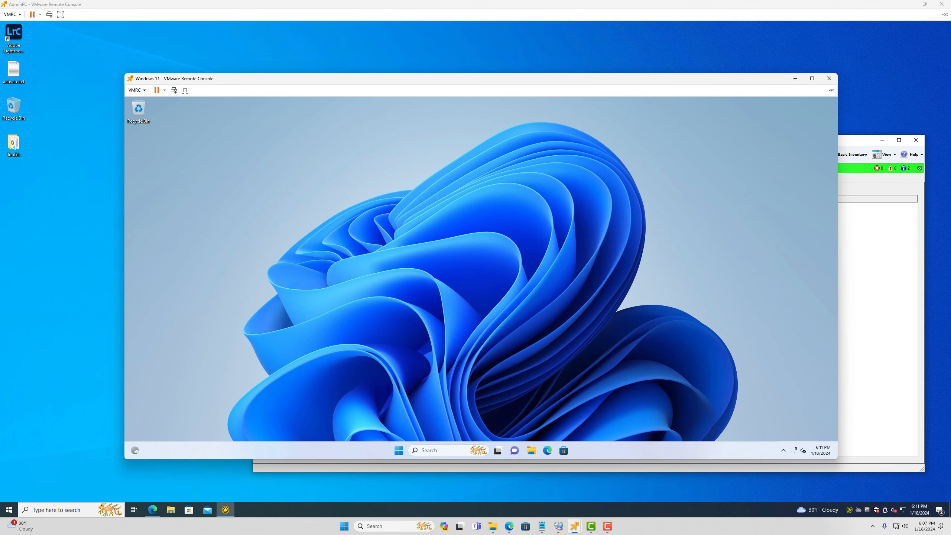
# In the Windows 11 VM, browse File Explorer to C:\Program Files\Altiris\Altiris Agent
pyautogui.click(783, 450)
pyautogui.click(532, 450)
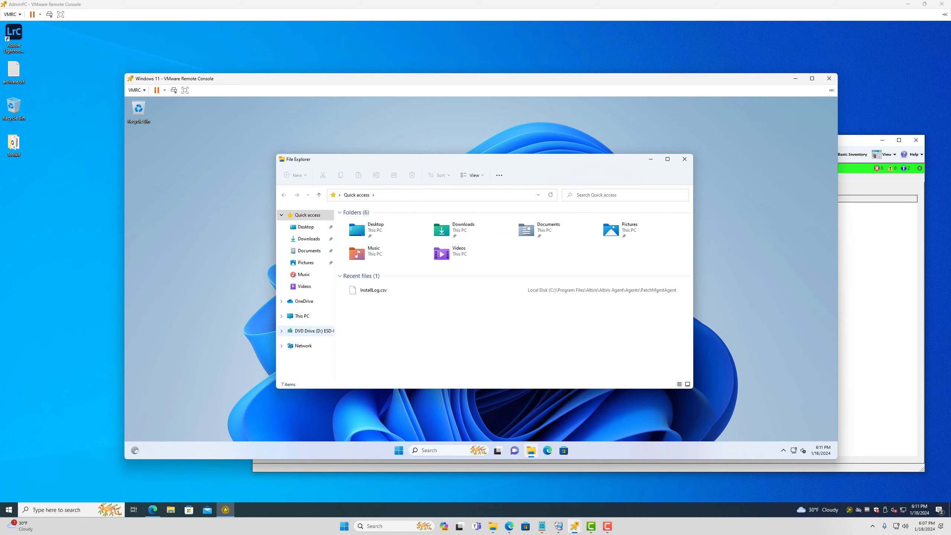
pyautogui.click(302, 316)
pyautogui.doubleClick(376, 278)
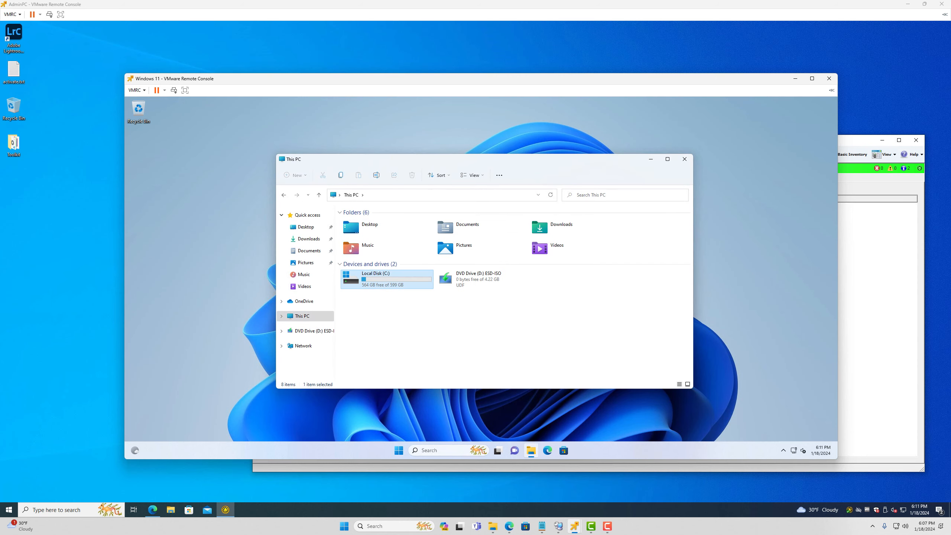
pyautogui.doubleClick(363, 234)
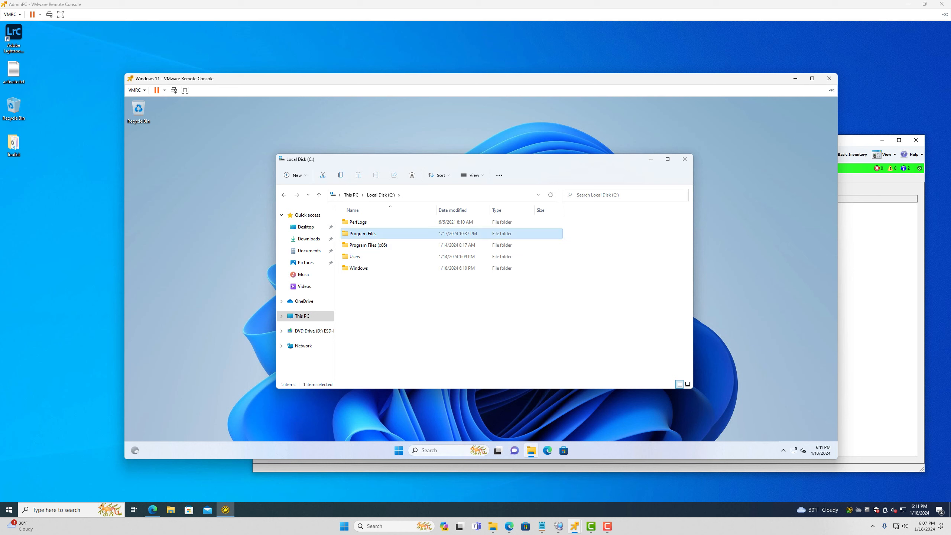
pyautogui.doubleClick(355, 222)
pyautogui.doubleClick(360, 222)
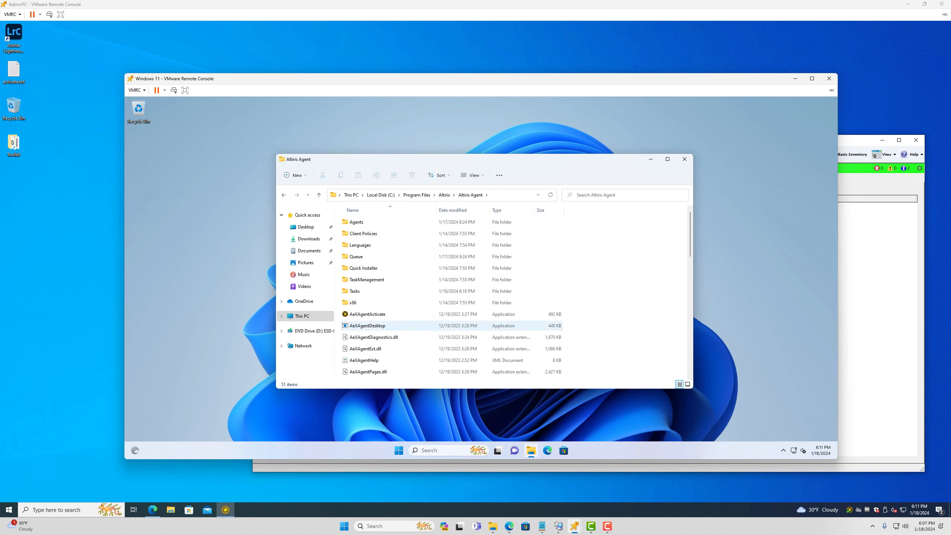
# Launch AeXAgentActivate, dismiss its agent-service-failed error, and return to the admin PC's agent
pyautogui.click(368, 315)
pyautogui.doubleClick(368, 315)
pyautogui.click(685, 159)
pyautogui.click(536, 297)
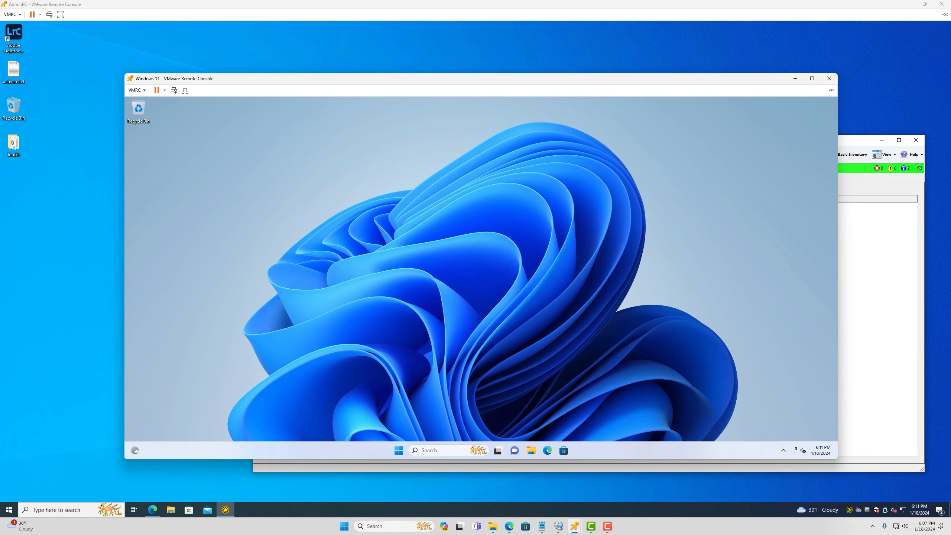
pyautogui.click(784, 451)
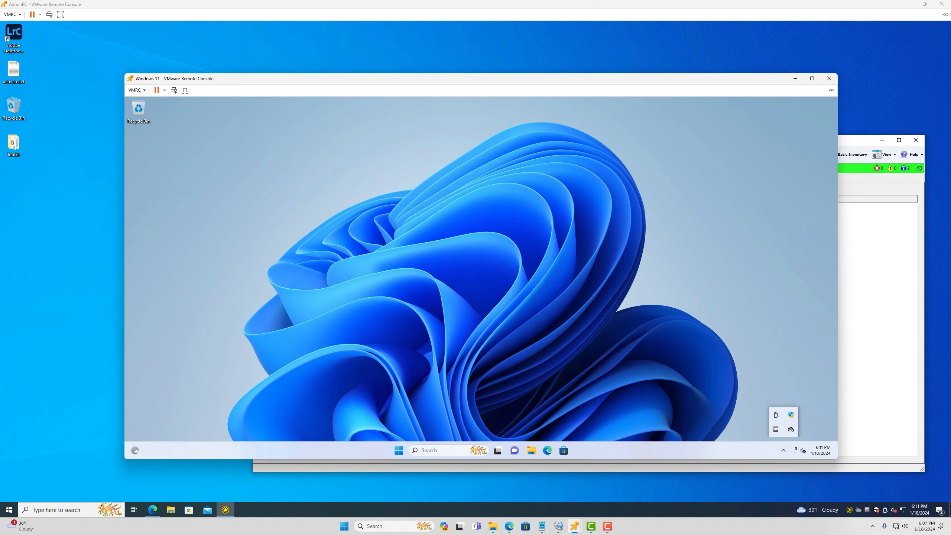
pyautogui.hotkey('alt', 'Tab')
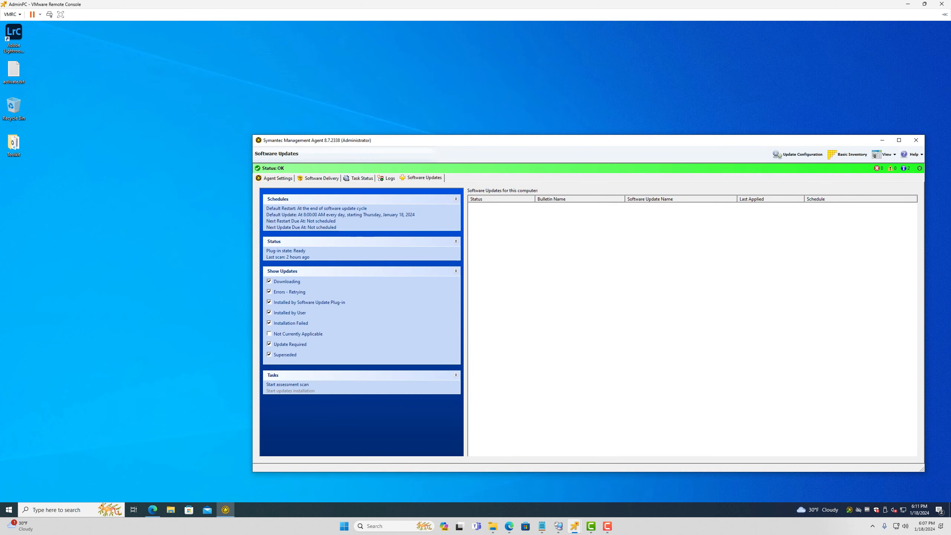
# Drag the agent window to the upper left and confirm the server reports no new configuration
pyautogui.moveTo(634, 140); pyautogui.dragTo(417, 39)
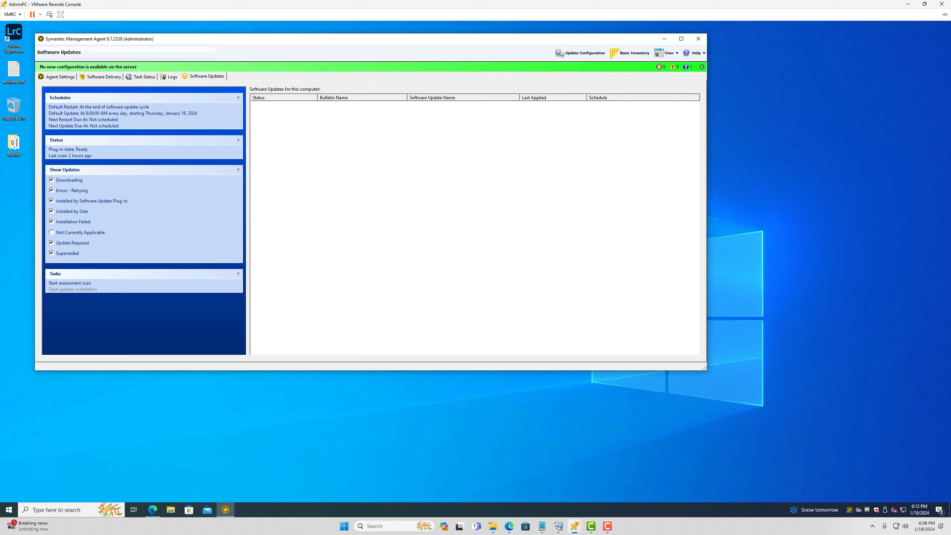
pyautogui.moveTo(575, 527)
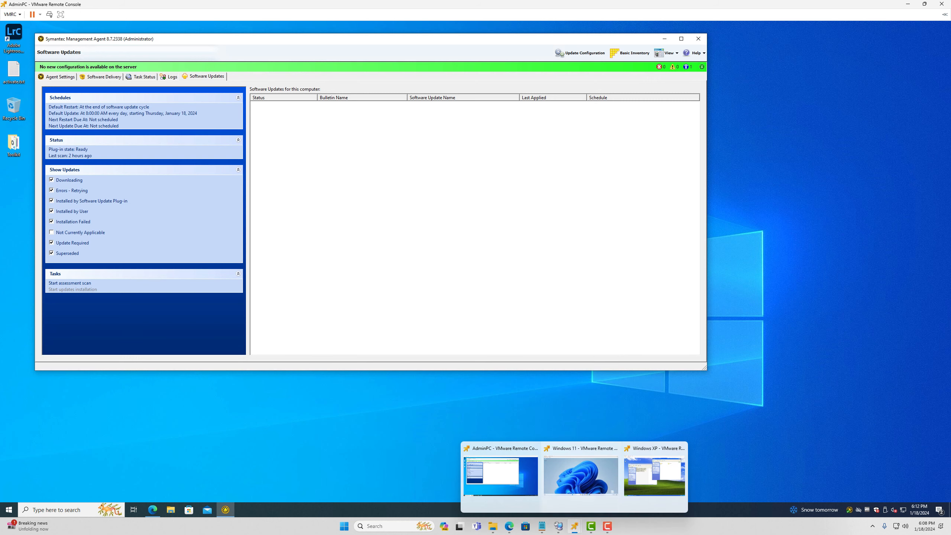
# On the Windows 11 VM, browse to the Altiris Agent folder, select AeXAgentActivate, then close the folder
pyautogui.click(603, 475)
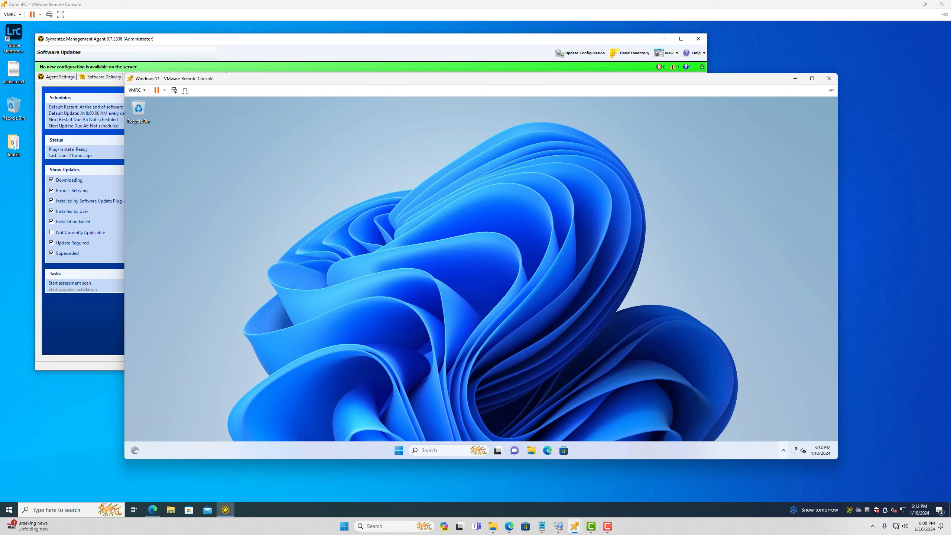
pyautogui.click(783, 451)
pyautogui.click(783, 450)
pyautogui.click(783, 450)
pyautogui.click(531, 450)
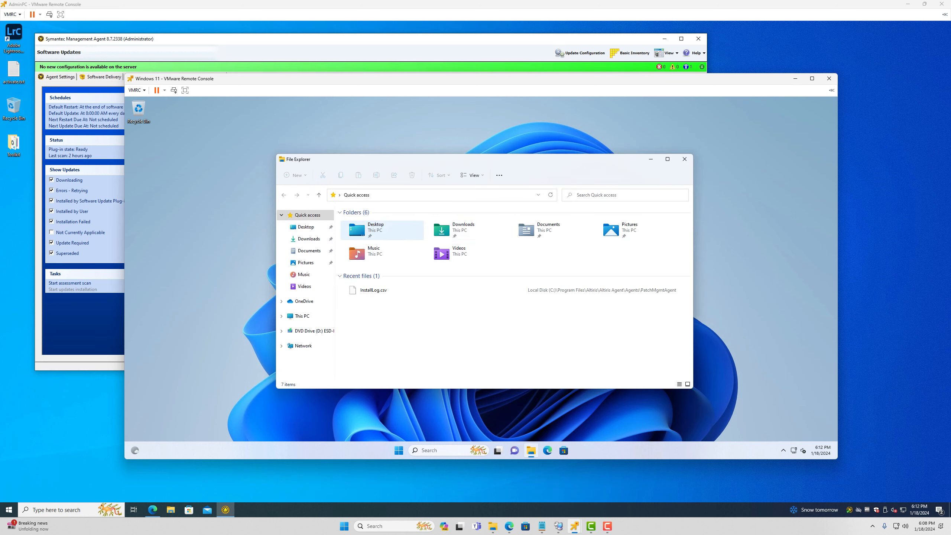
pyautogui.click(302, 316)
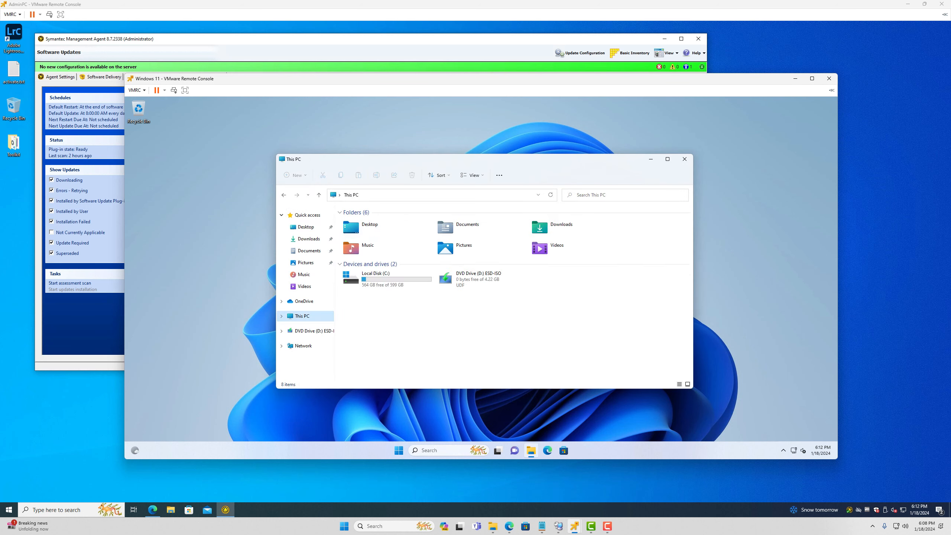
pyautogui.doubleClick(386, 279)
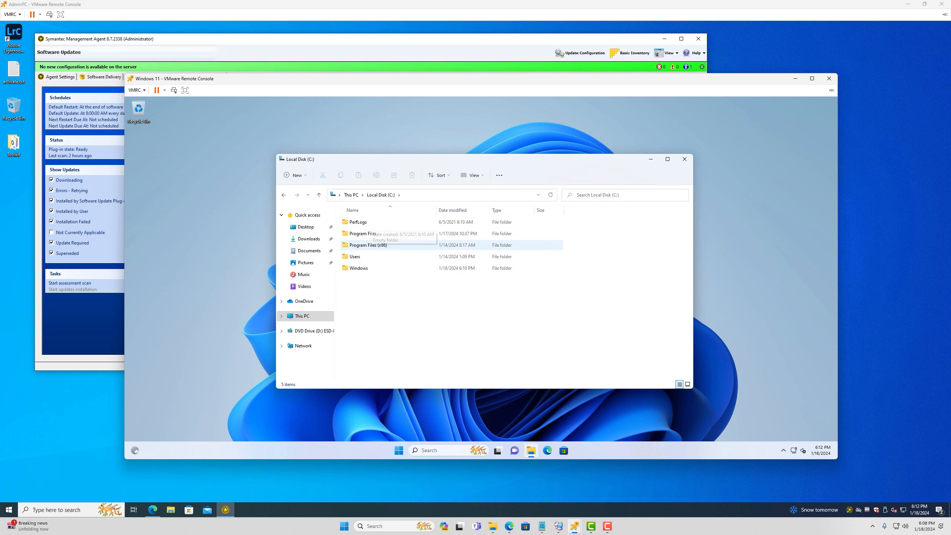
pyautogui.doubleClick(363, 233)
pyautogui.doubleClick(355, 222)
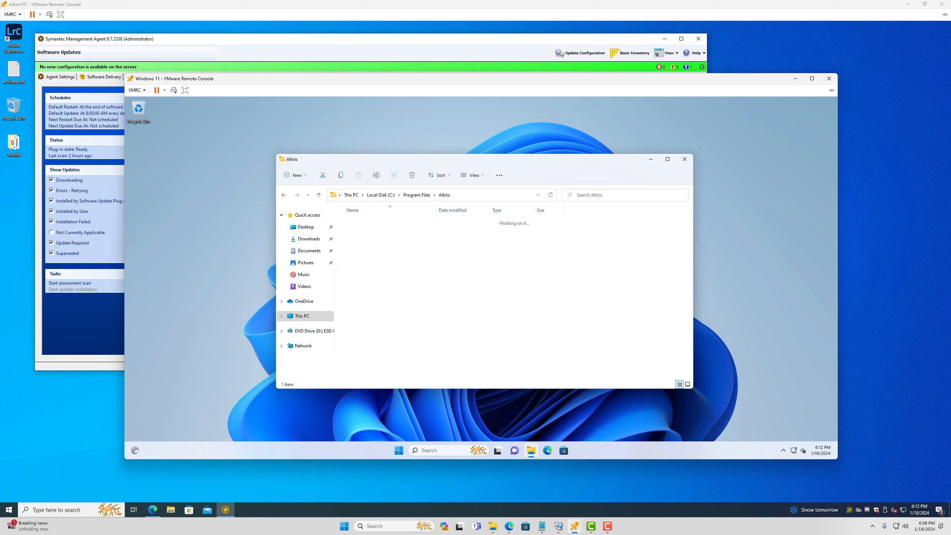
pyautogui.doubleClick(359, 222)
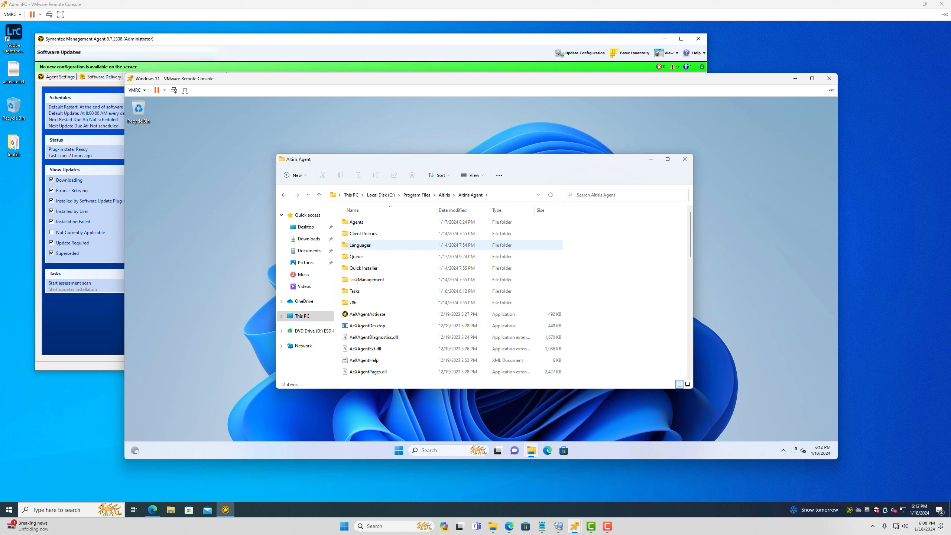
pyautogui.click(368, 314)
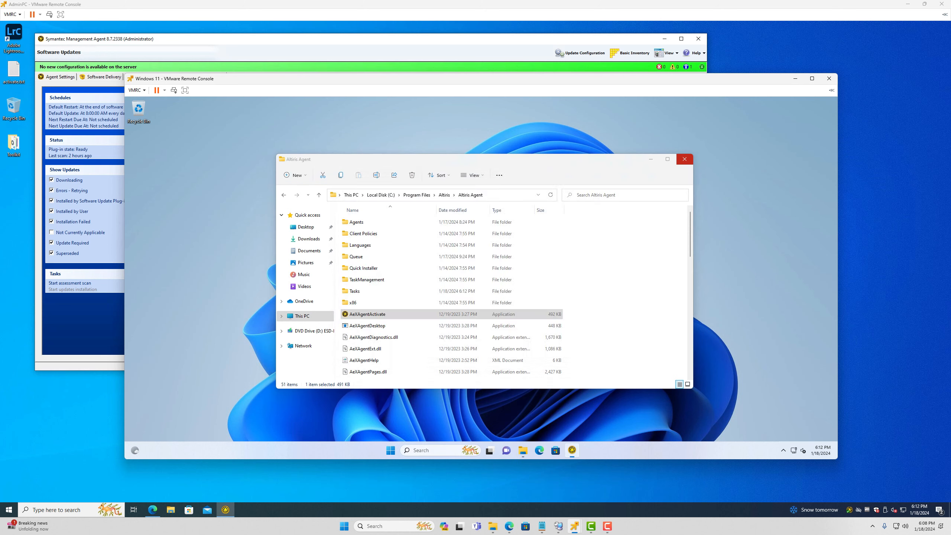
pyautogui.click(684, 159)
# Update configuration and view Software Updates in the VM agent, then update configuration on AdminPC
pyautogui.click(452, 198)
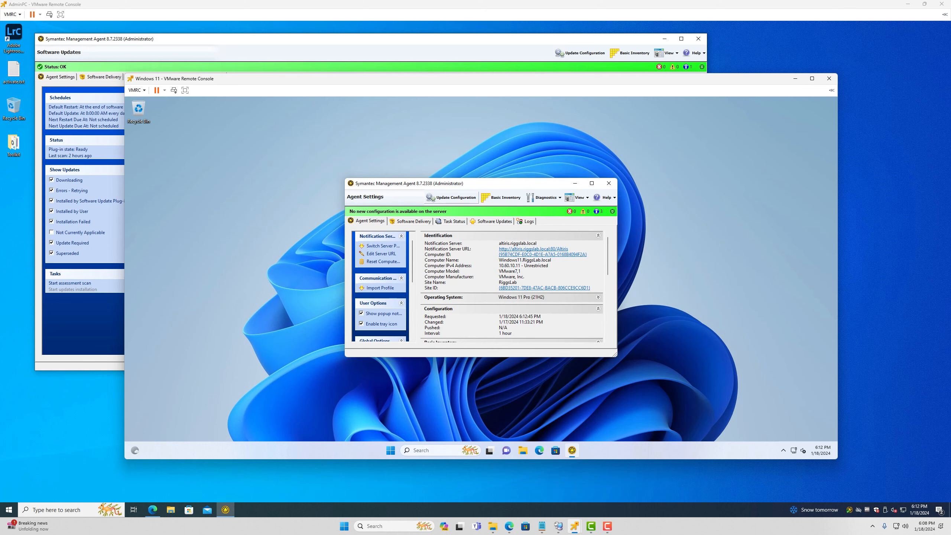
pyautogui.click(491, 222)
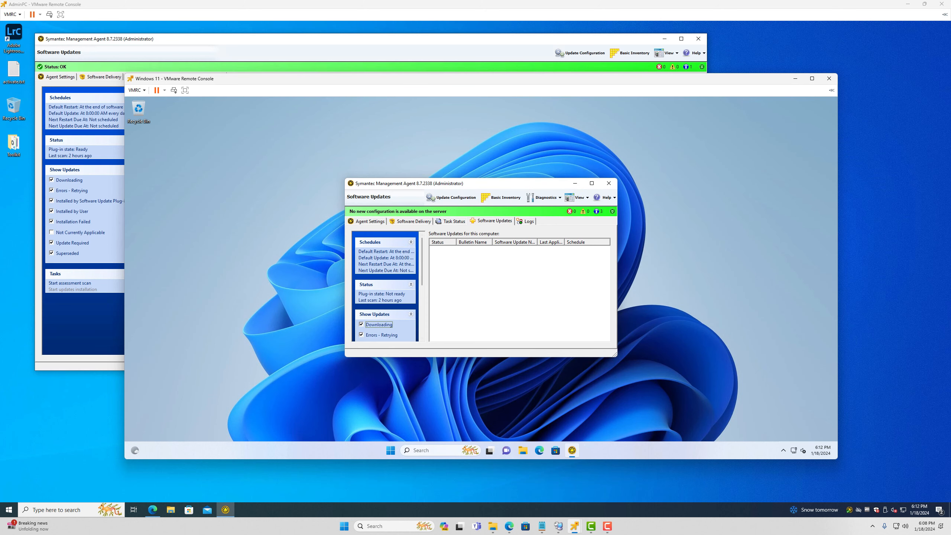
pyautogui.click(577, 53)
pyautogui.click(581, 53)
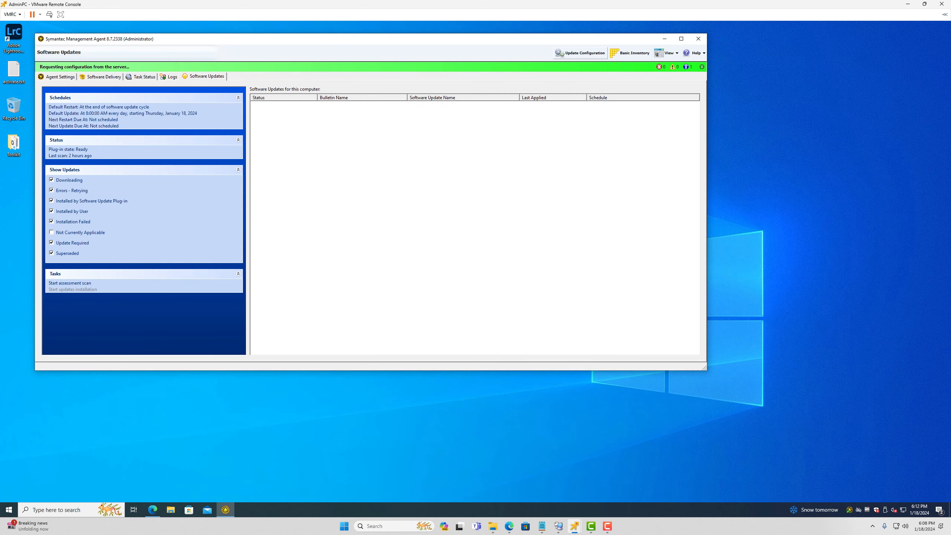